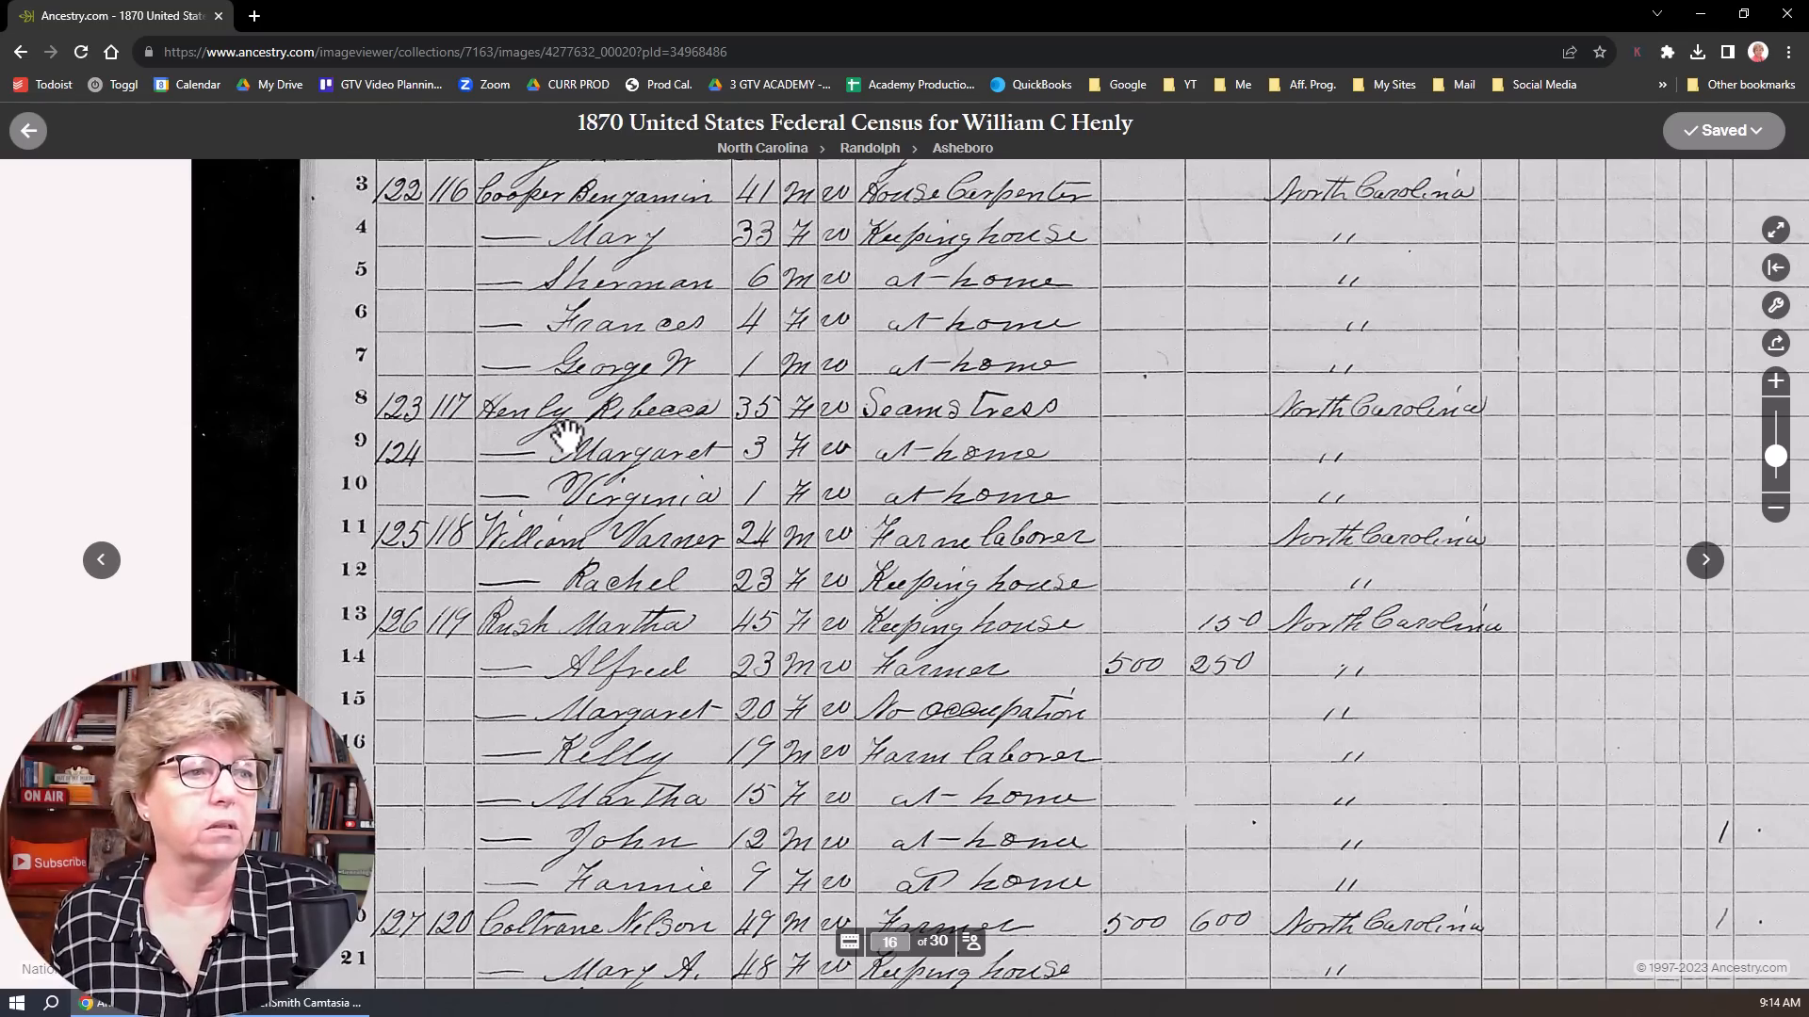
# Open the 1870 United States Federal Census record image from the ancestor's sources and view the family's entries.
pyautogui.scroll(3, 567, 436)
pyautogui.moveTo(391, 345); pyautogui.dragTo(486, 397)
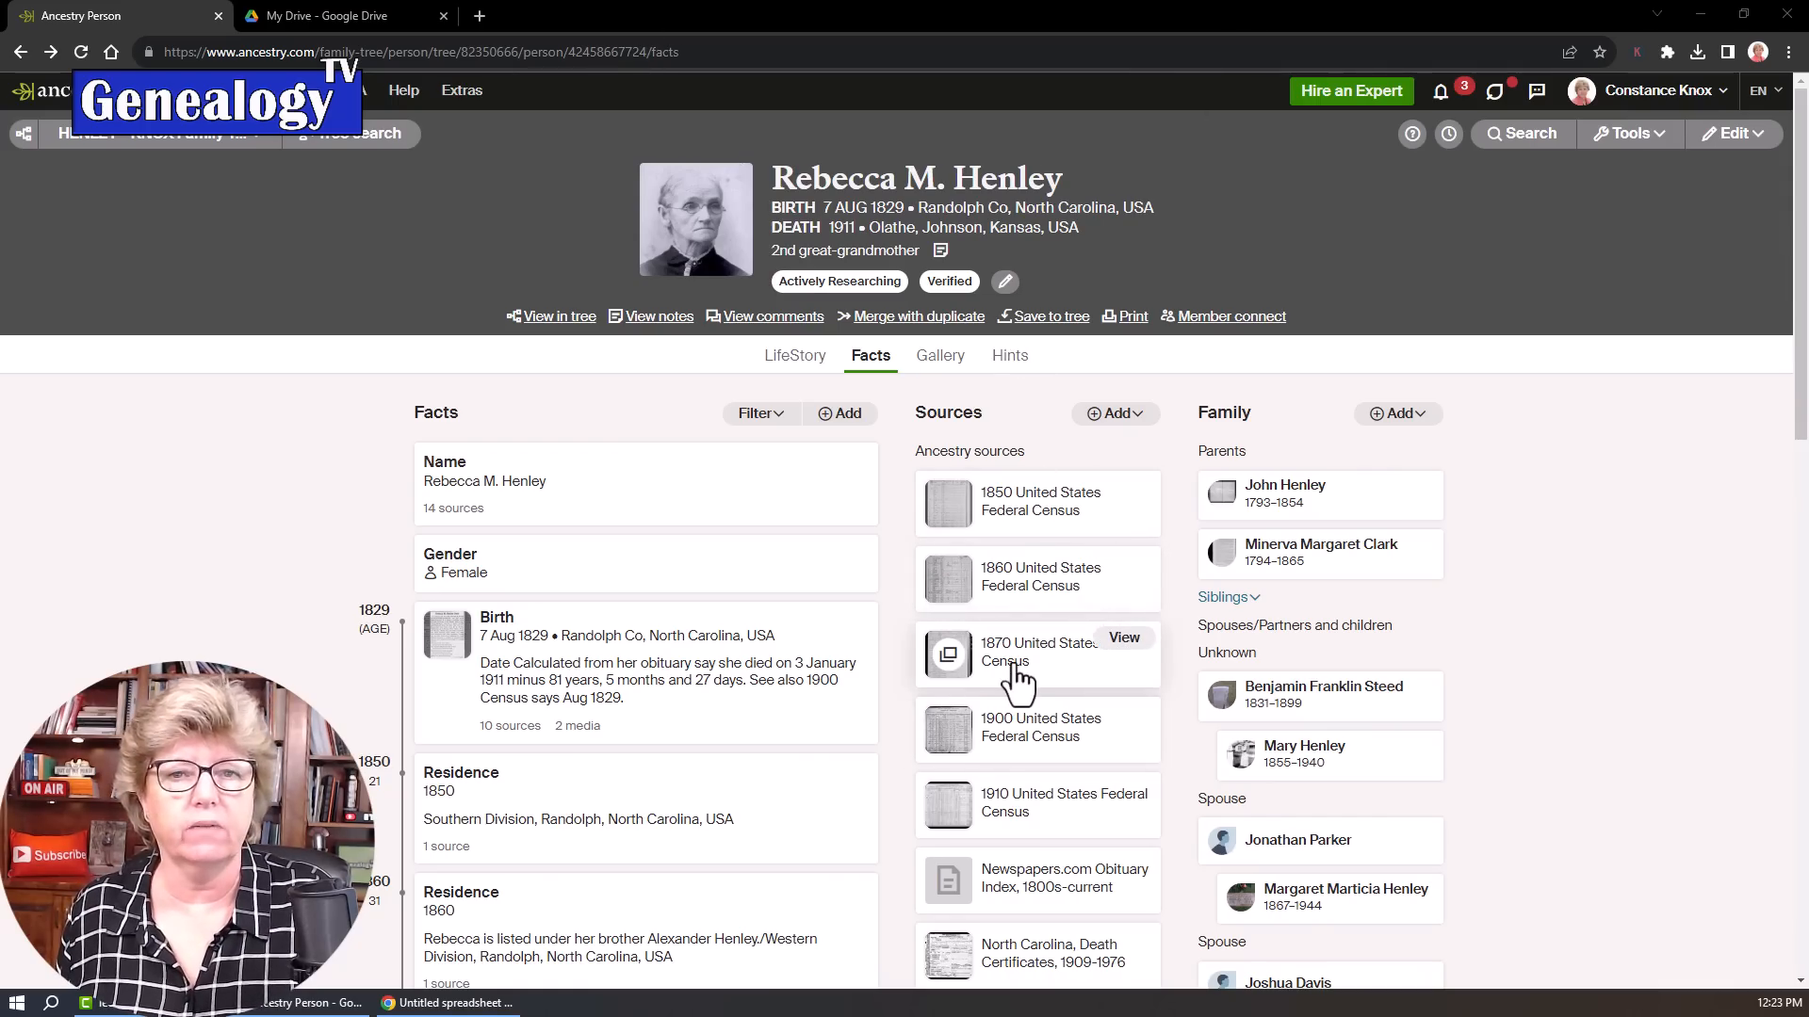
pyautogui.click(1124, 639)
pyautogui.click(796, 372)
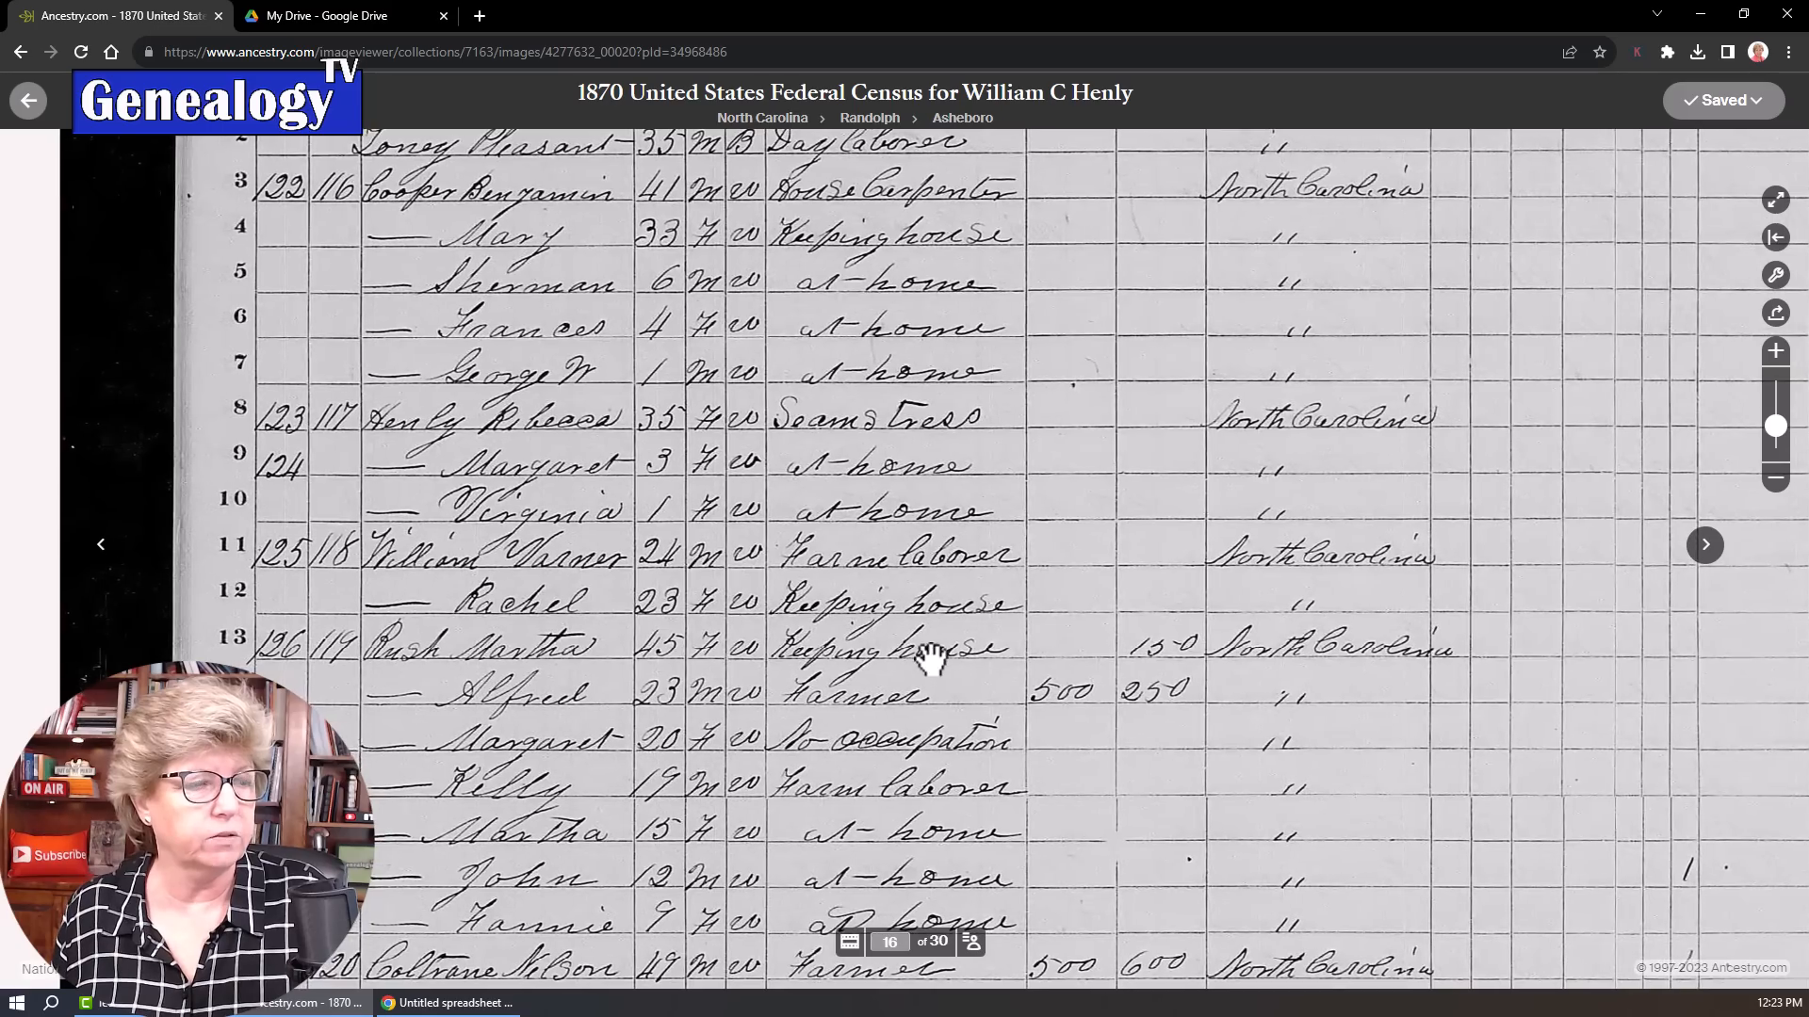
pyautogui.moveTo(1002, 613); pyautogui.dragTo(941, 626)
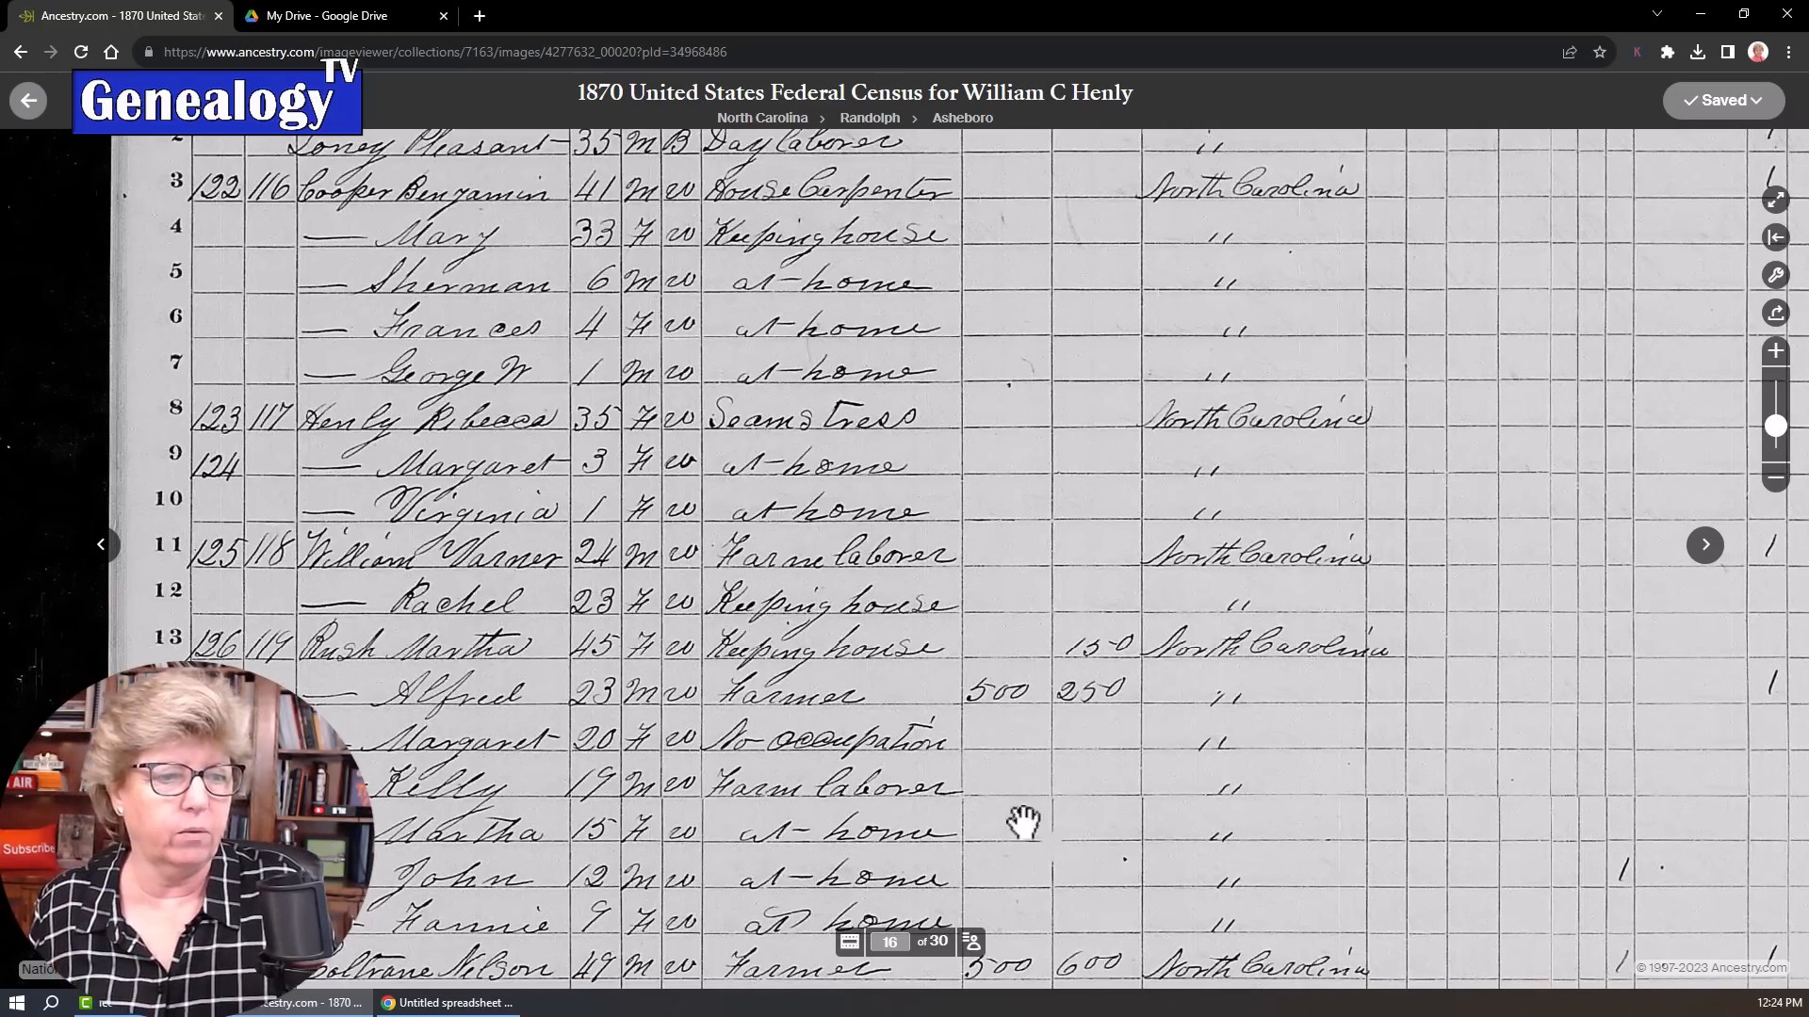
# Display the transcribed index below the census image and try selecting several of its rows.
pyautogui.click(973, 941)
pyautogui.moveTo(1087, 823); pyautogui.dragTo(925, 358)
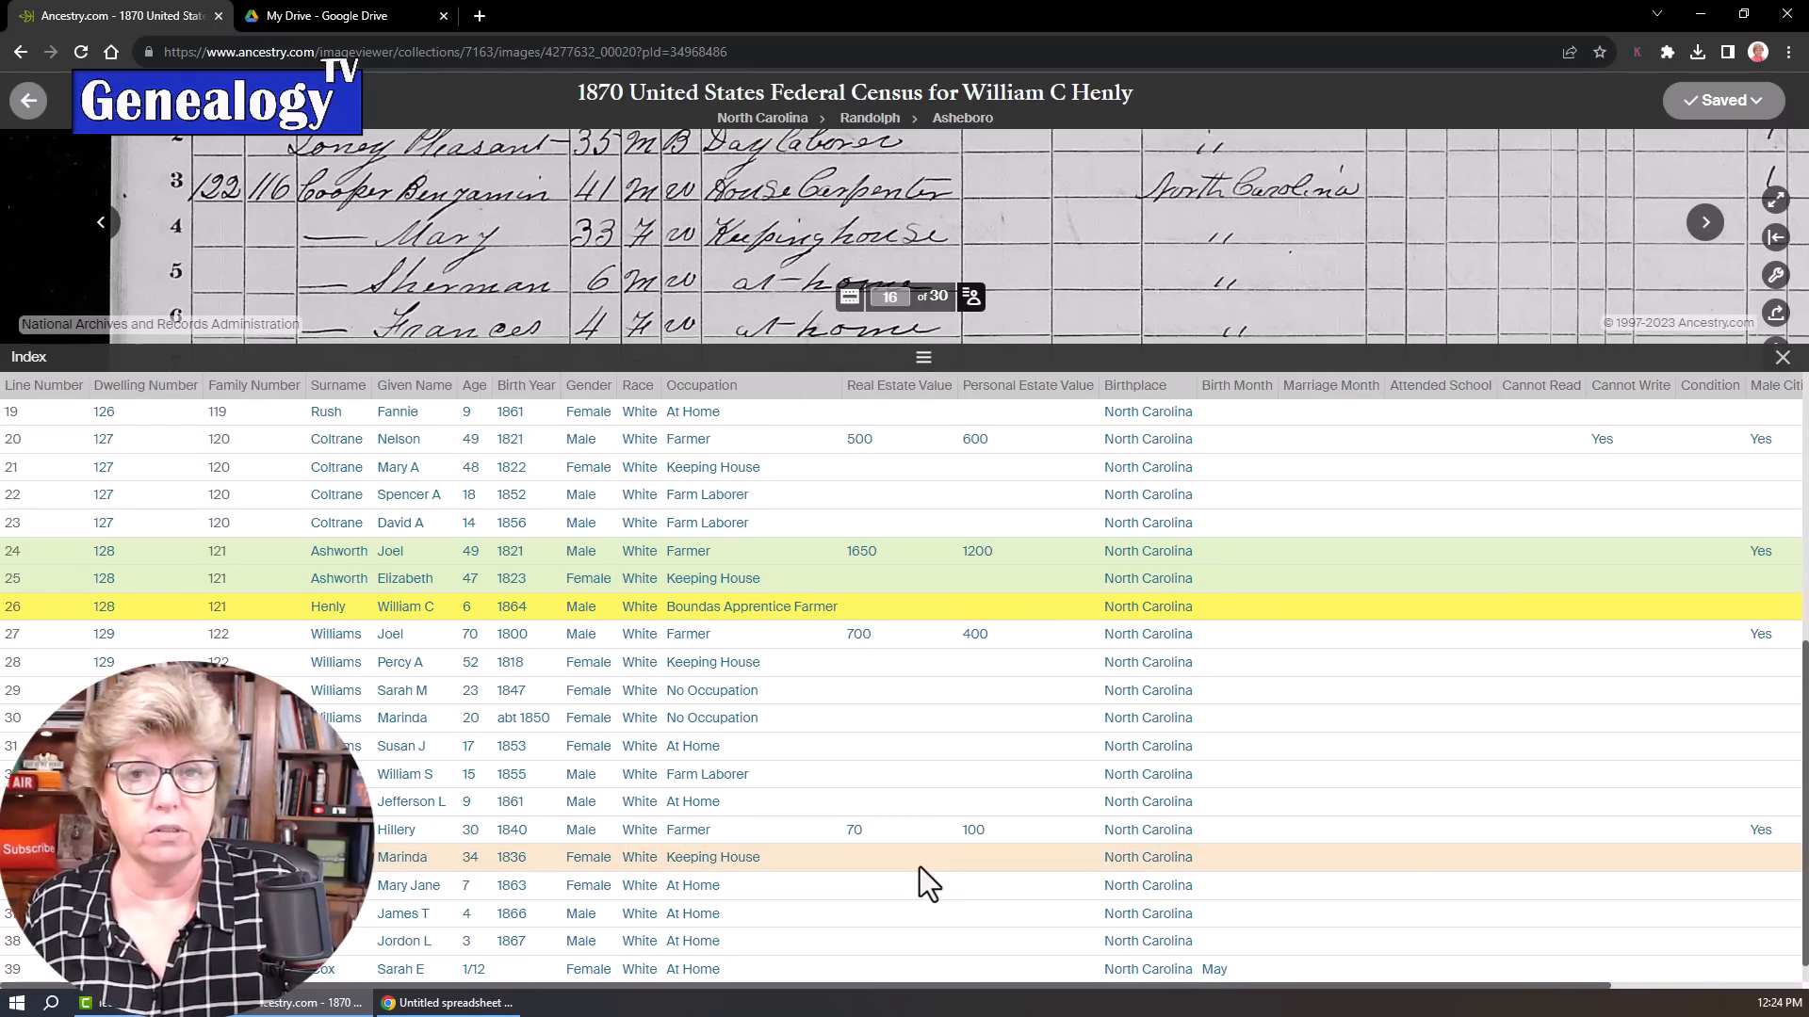
pyautogui.moveTo(243, 513); pyautogui.dragTo(776, 722)
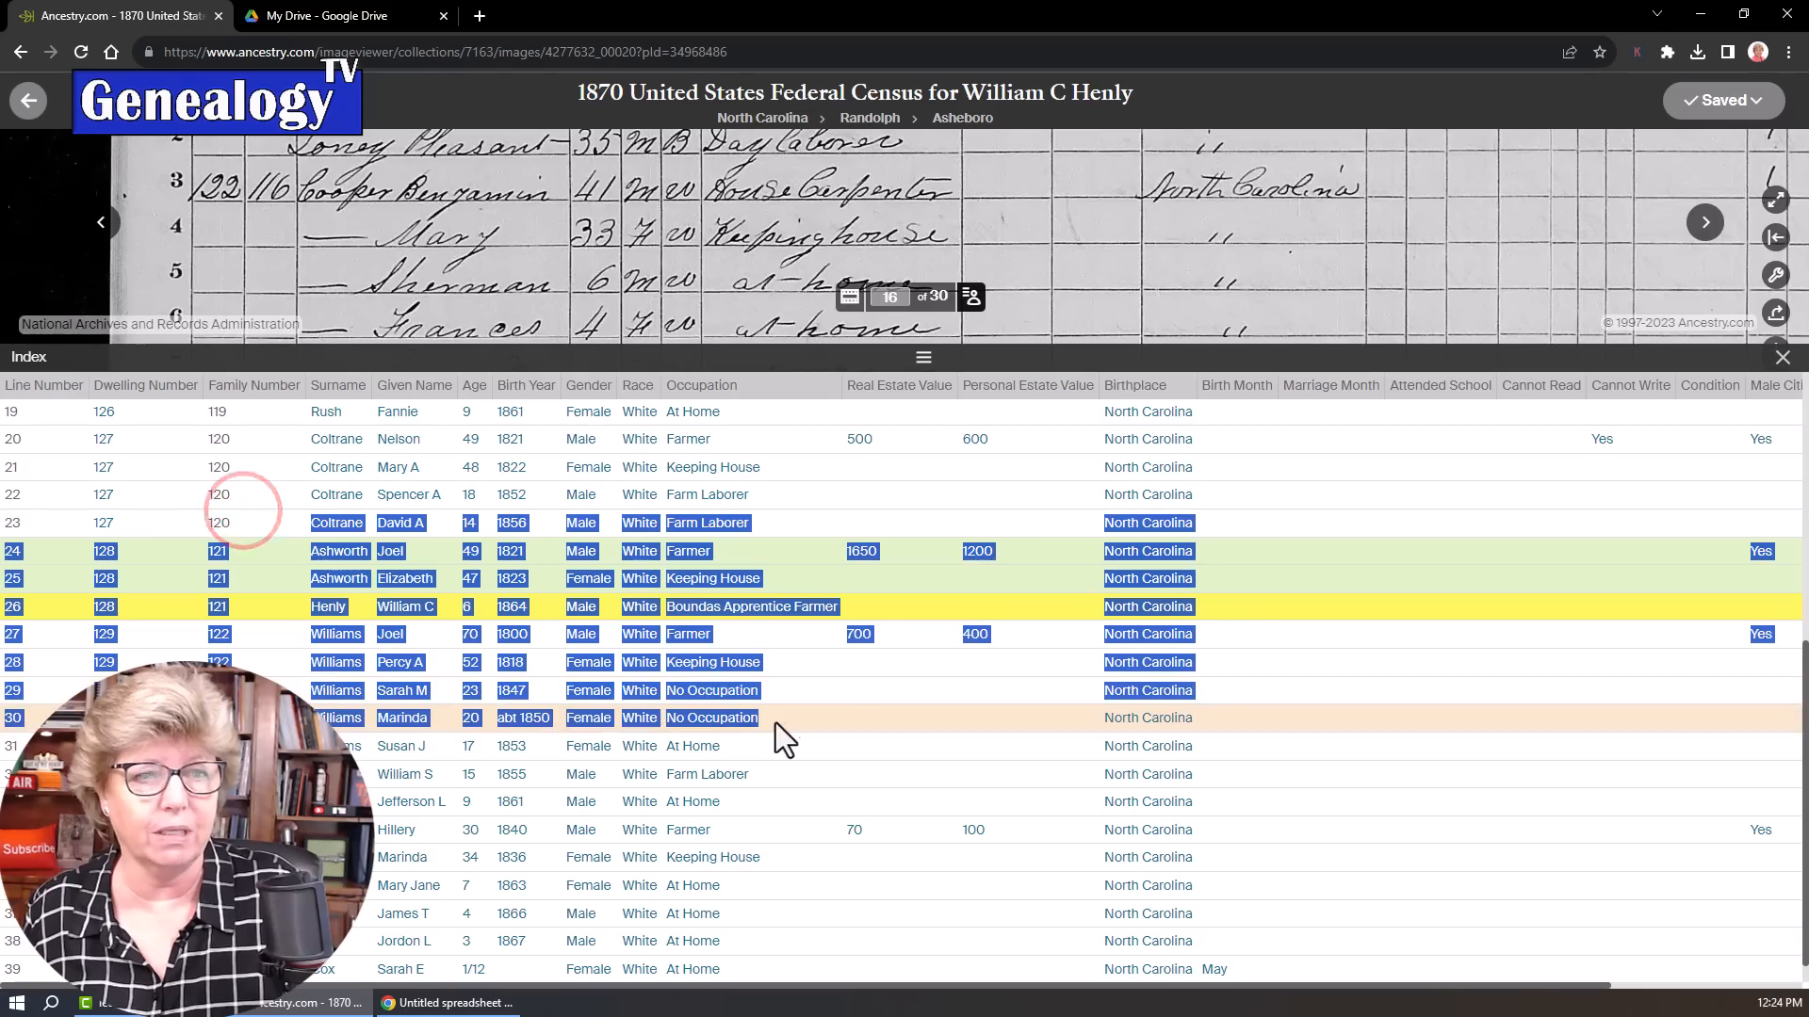
# Jump to image 1 of the 30 Asheboro census images.
pyautogui.click(889, 298)
pyautogui.write('1')
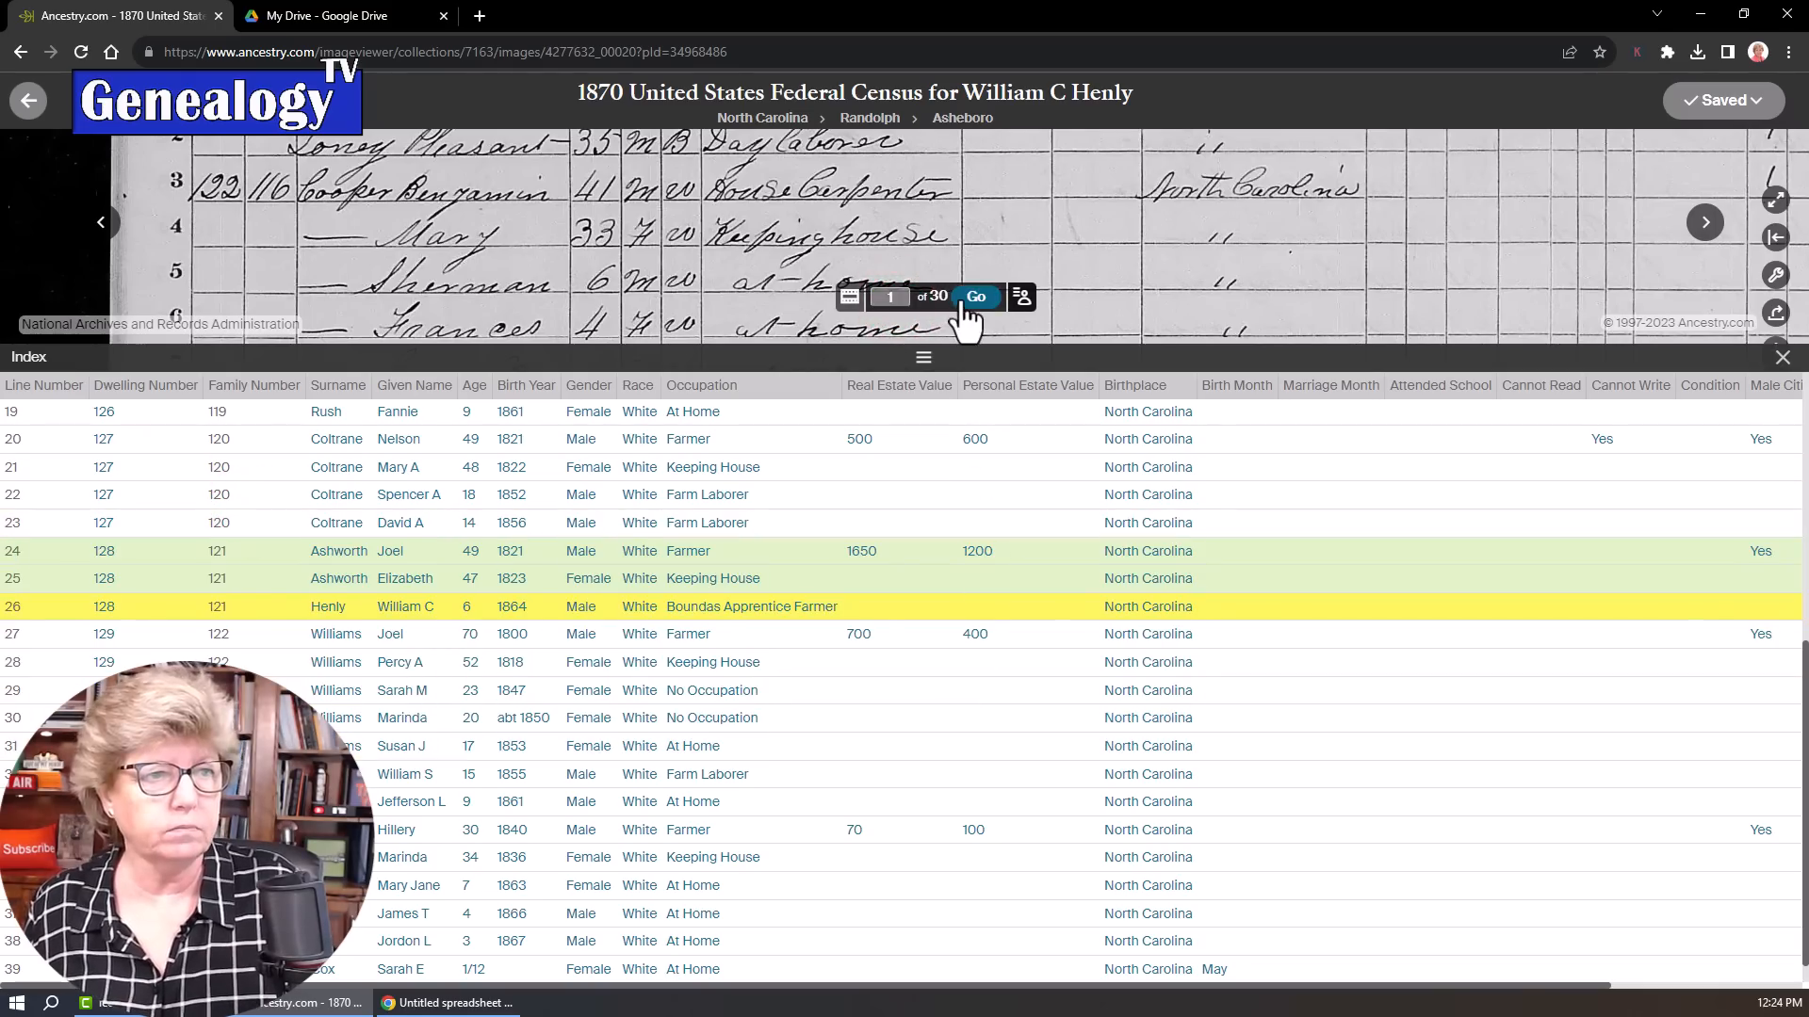
pyautogui.click(970, 297)
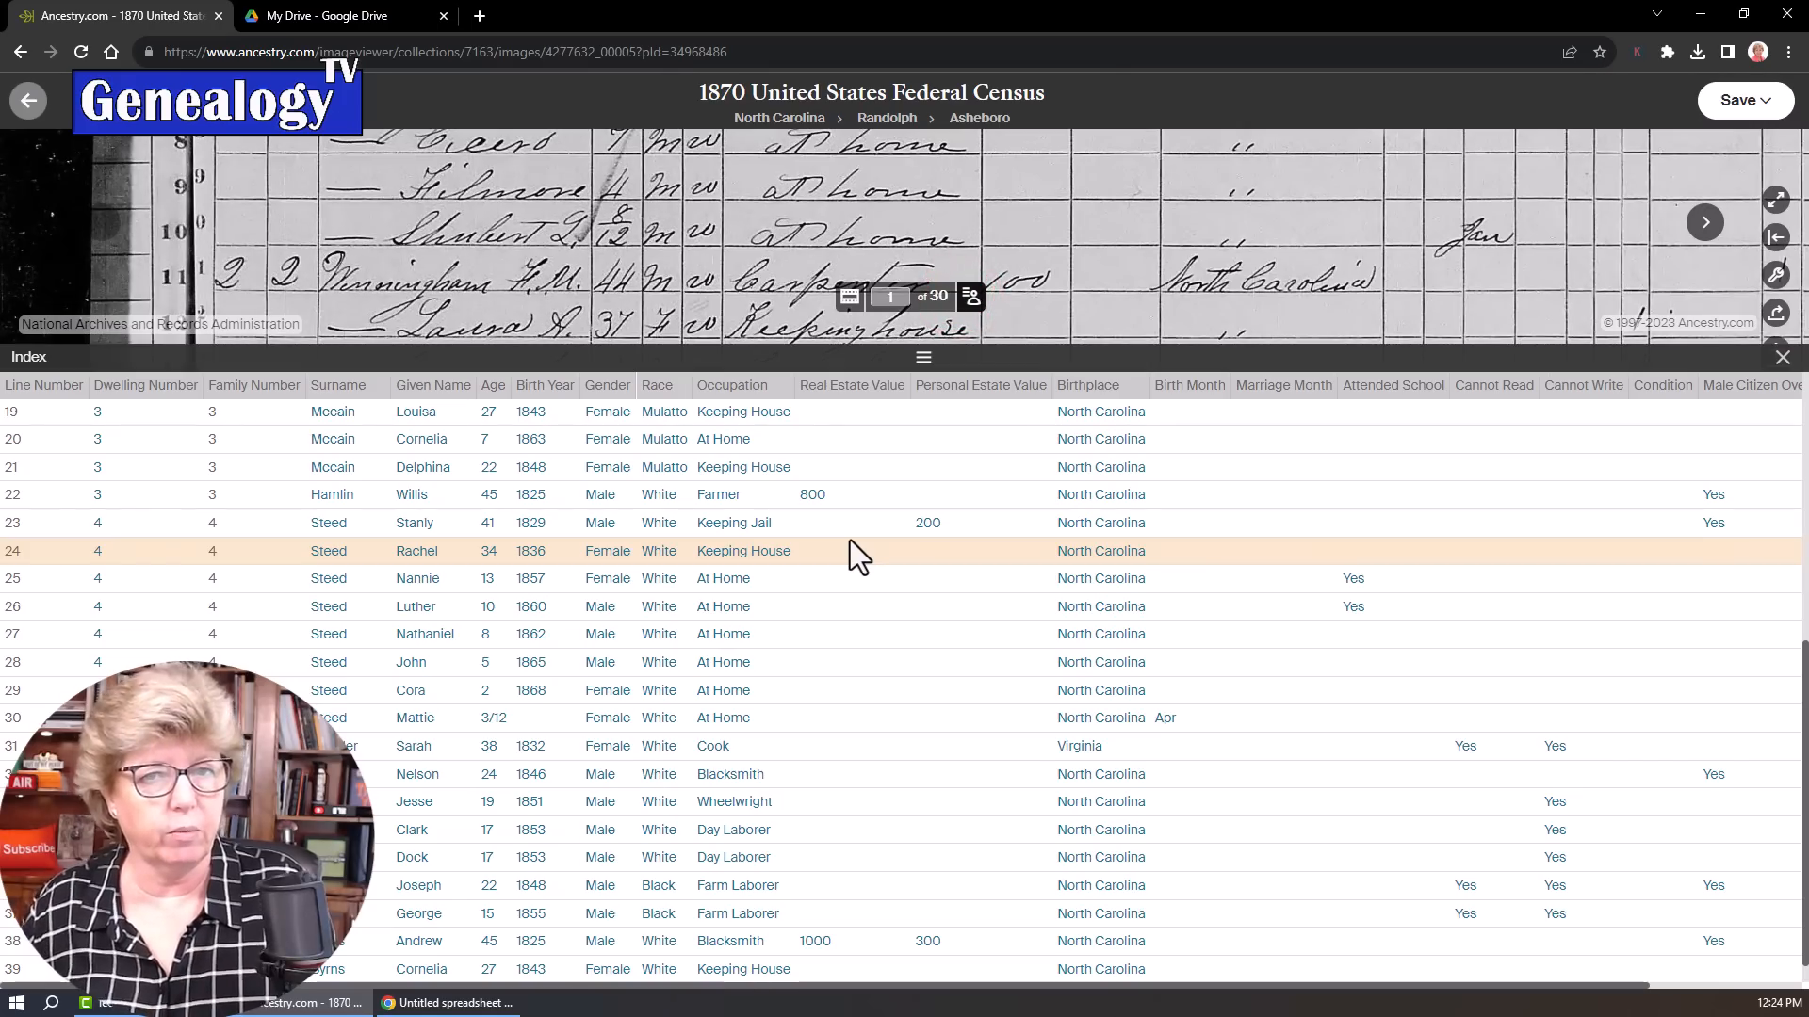
# Copy the entire index table for image 1, from the Line Number heading through the last row.
pyautogui.scroll(1, 845, 592)
pyautogui.scroll(4, 840, 612)
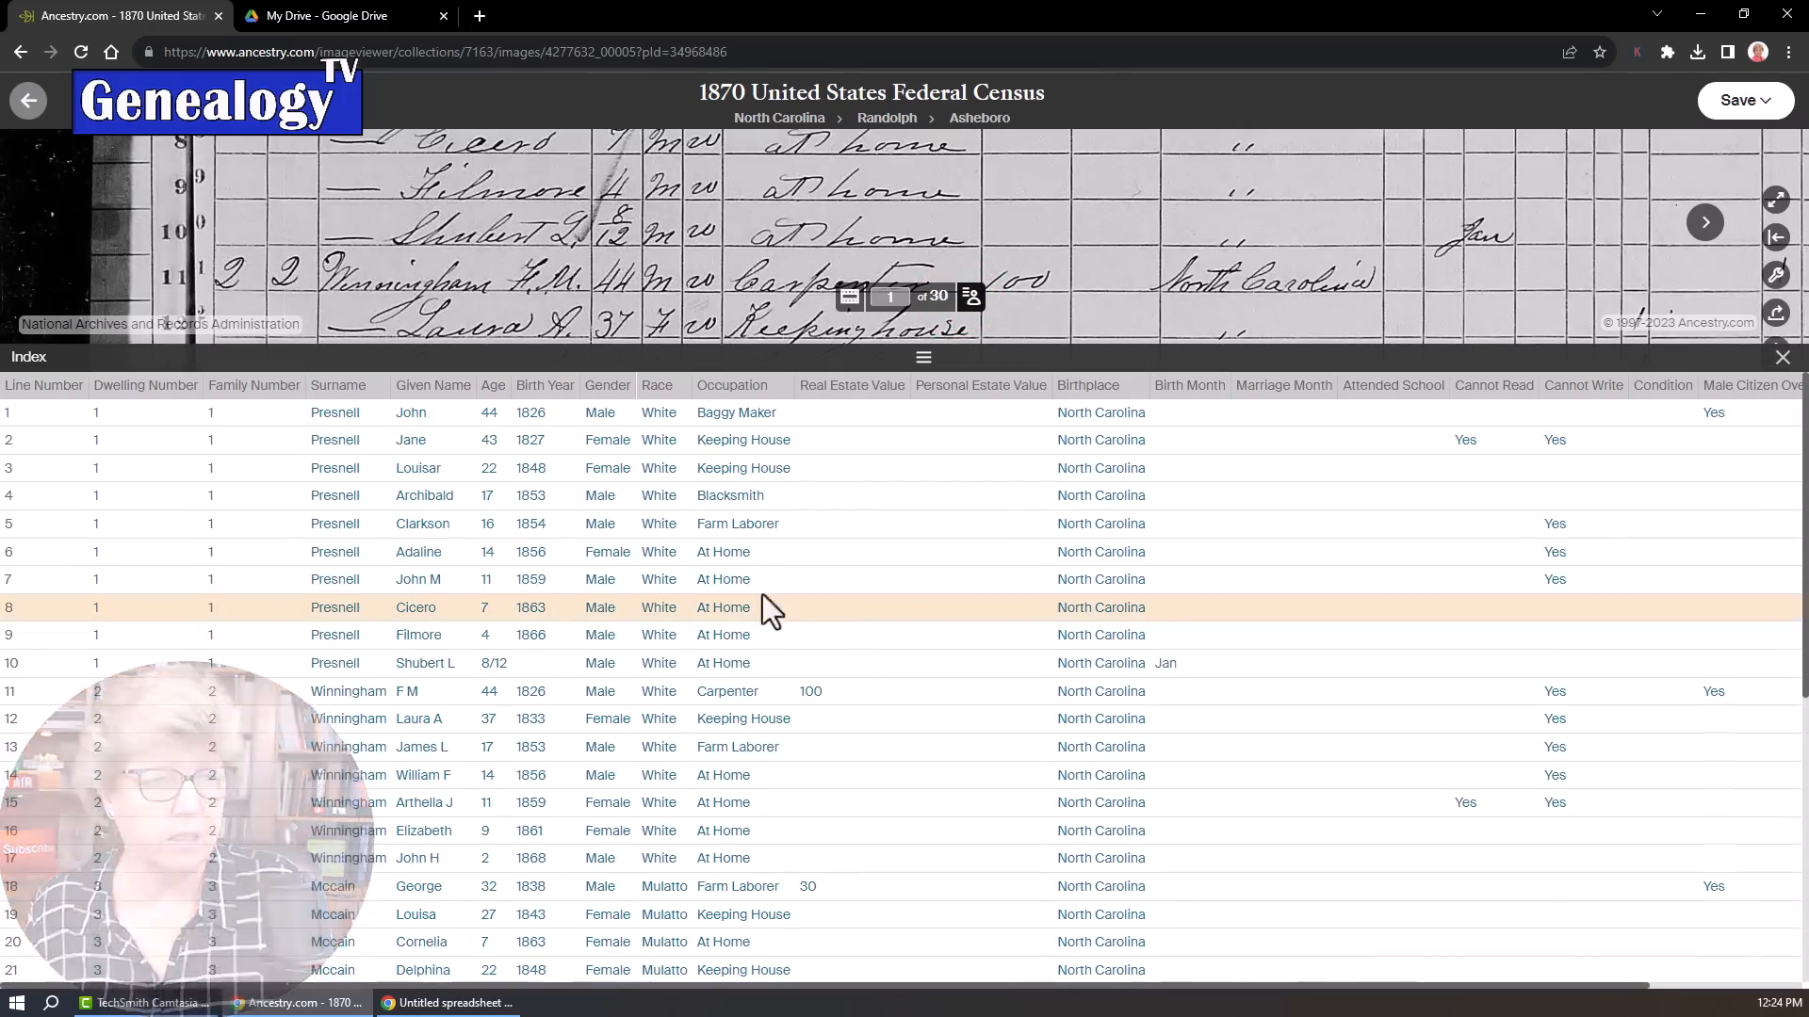
pyautogui.scroll(-1, 98, 452)
pyautogui.scroll(1, 138, 462)
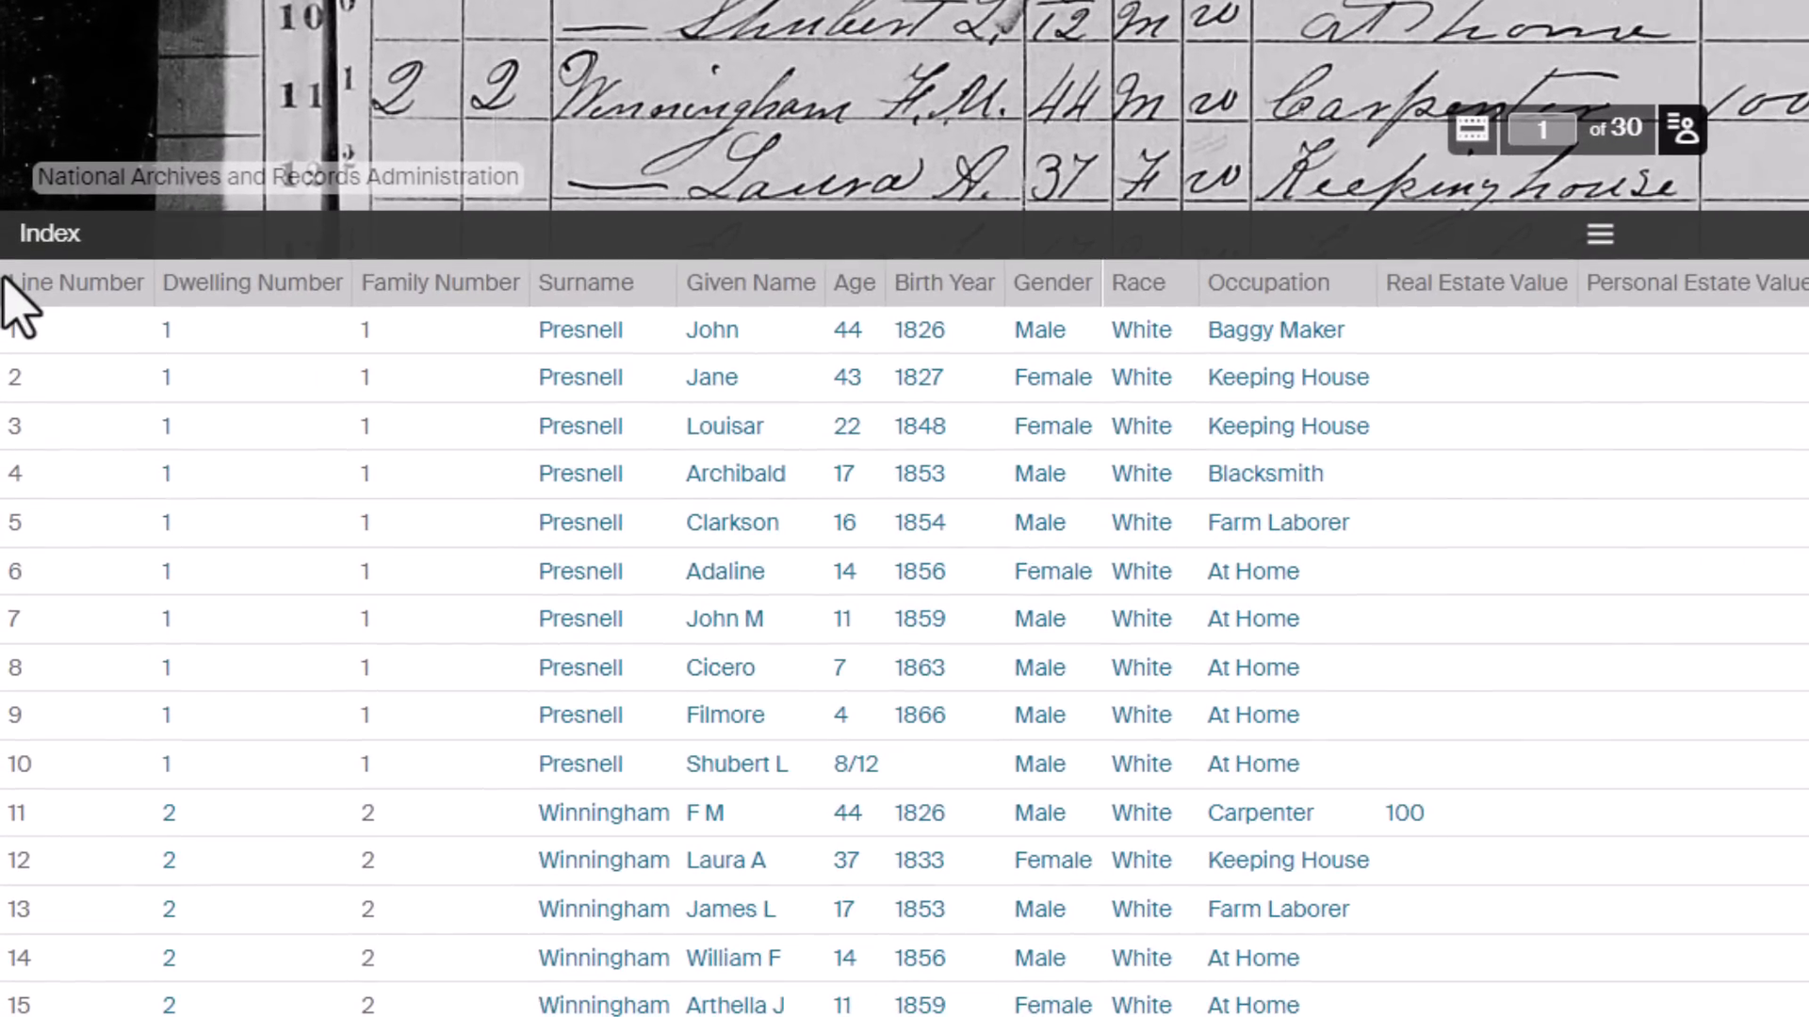
pyautogui.moveTo(9, 276); pyautogui.dragTo(1336, 817)
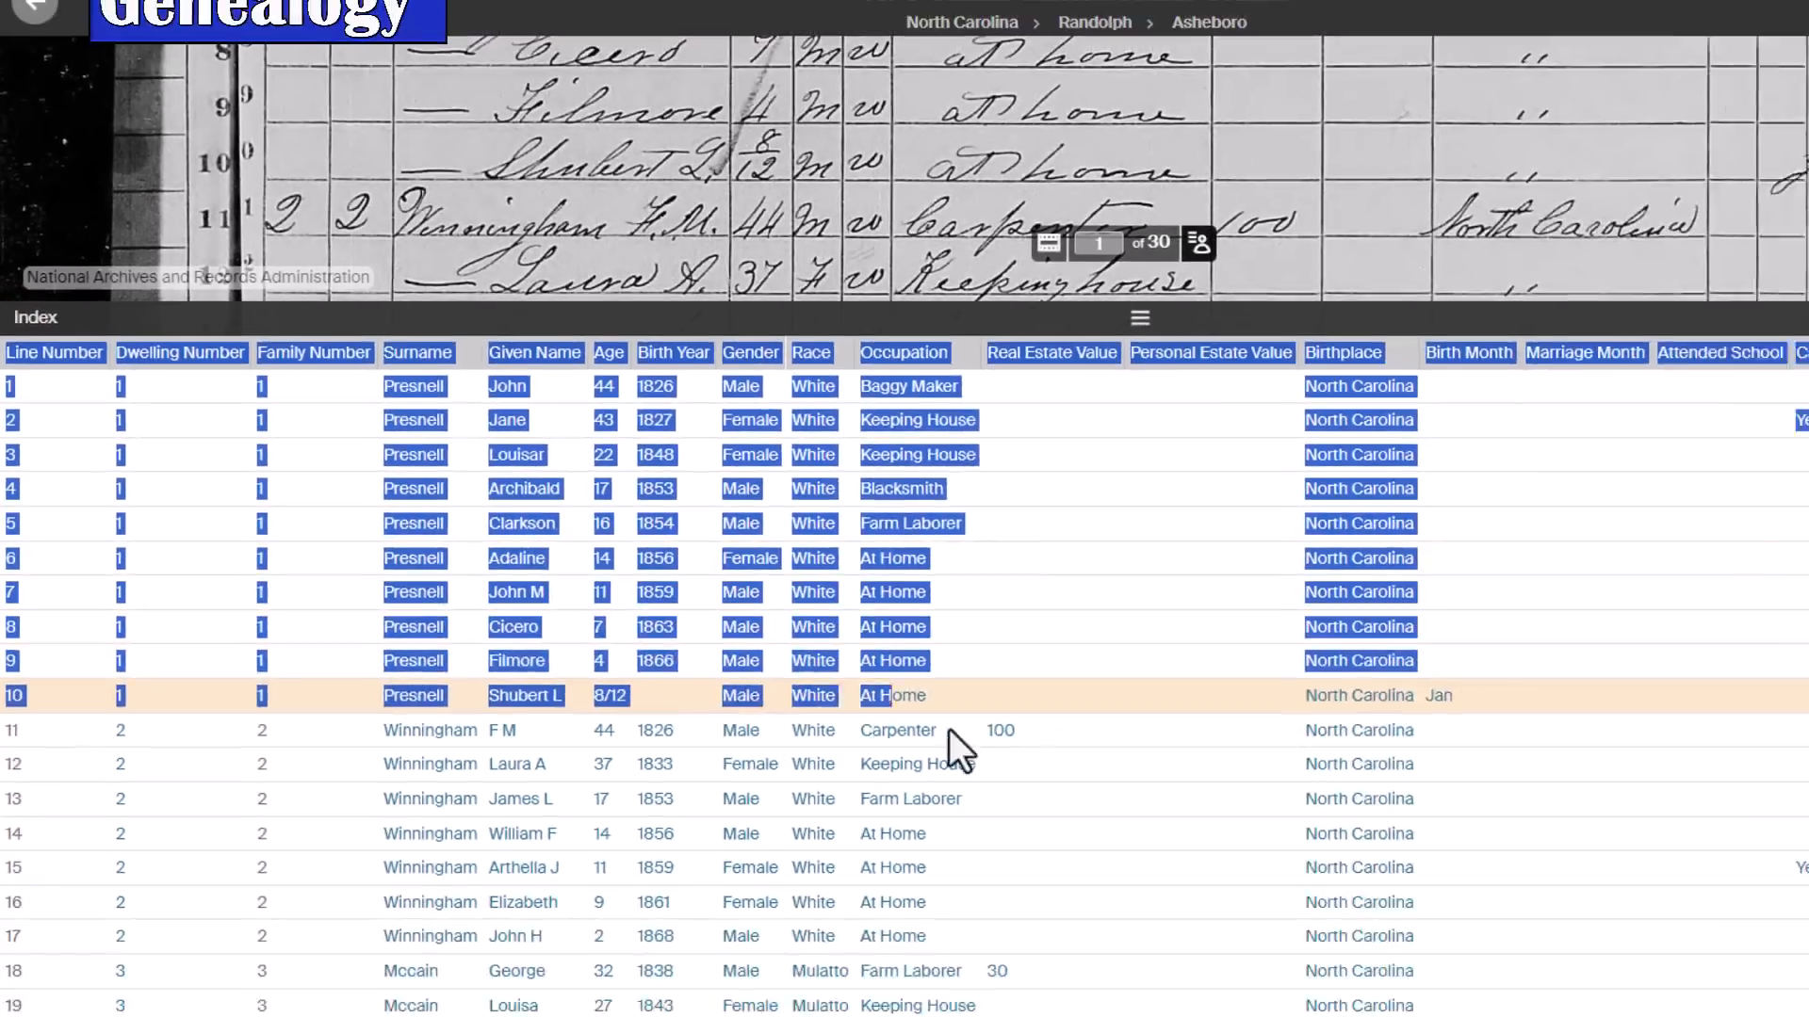
pyautogui.moveTo(949, 731); pyautogui.dragTo(1804, 1014)
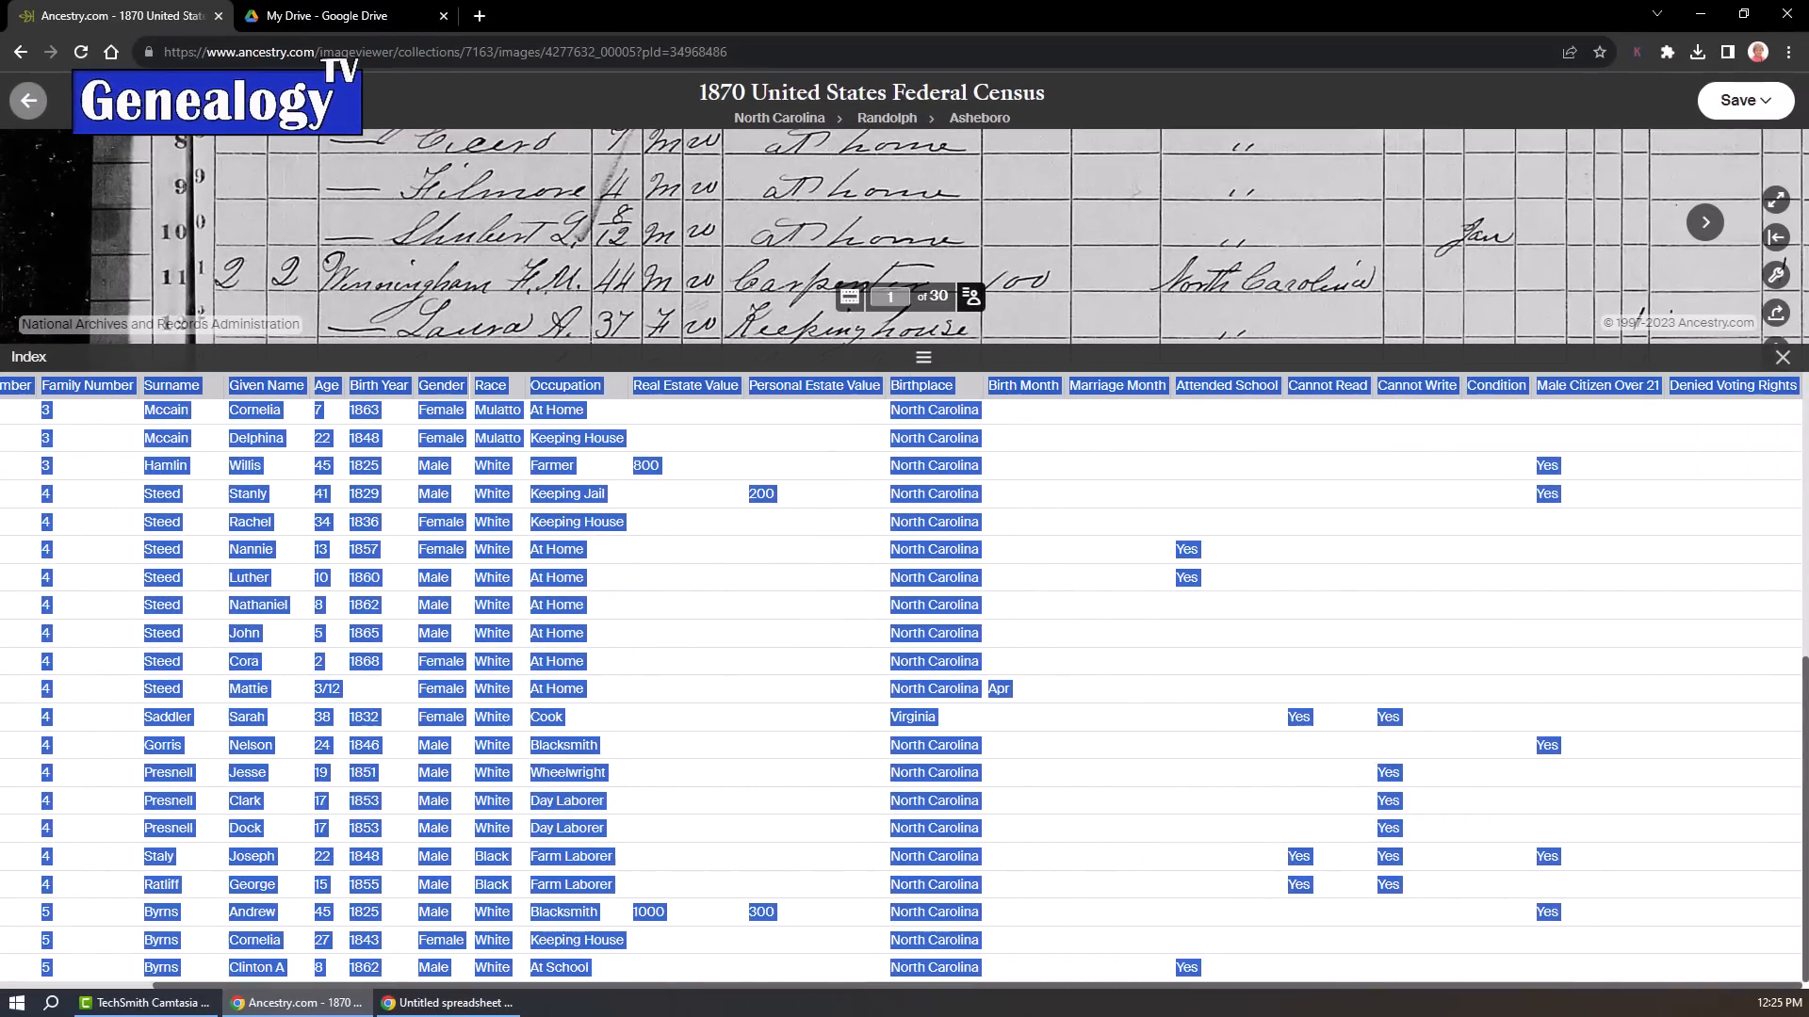
pyautogui.hotkey('ctrl', 'c')
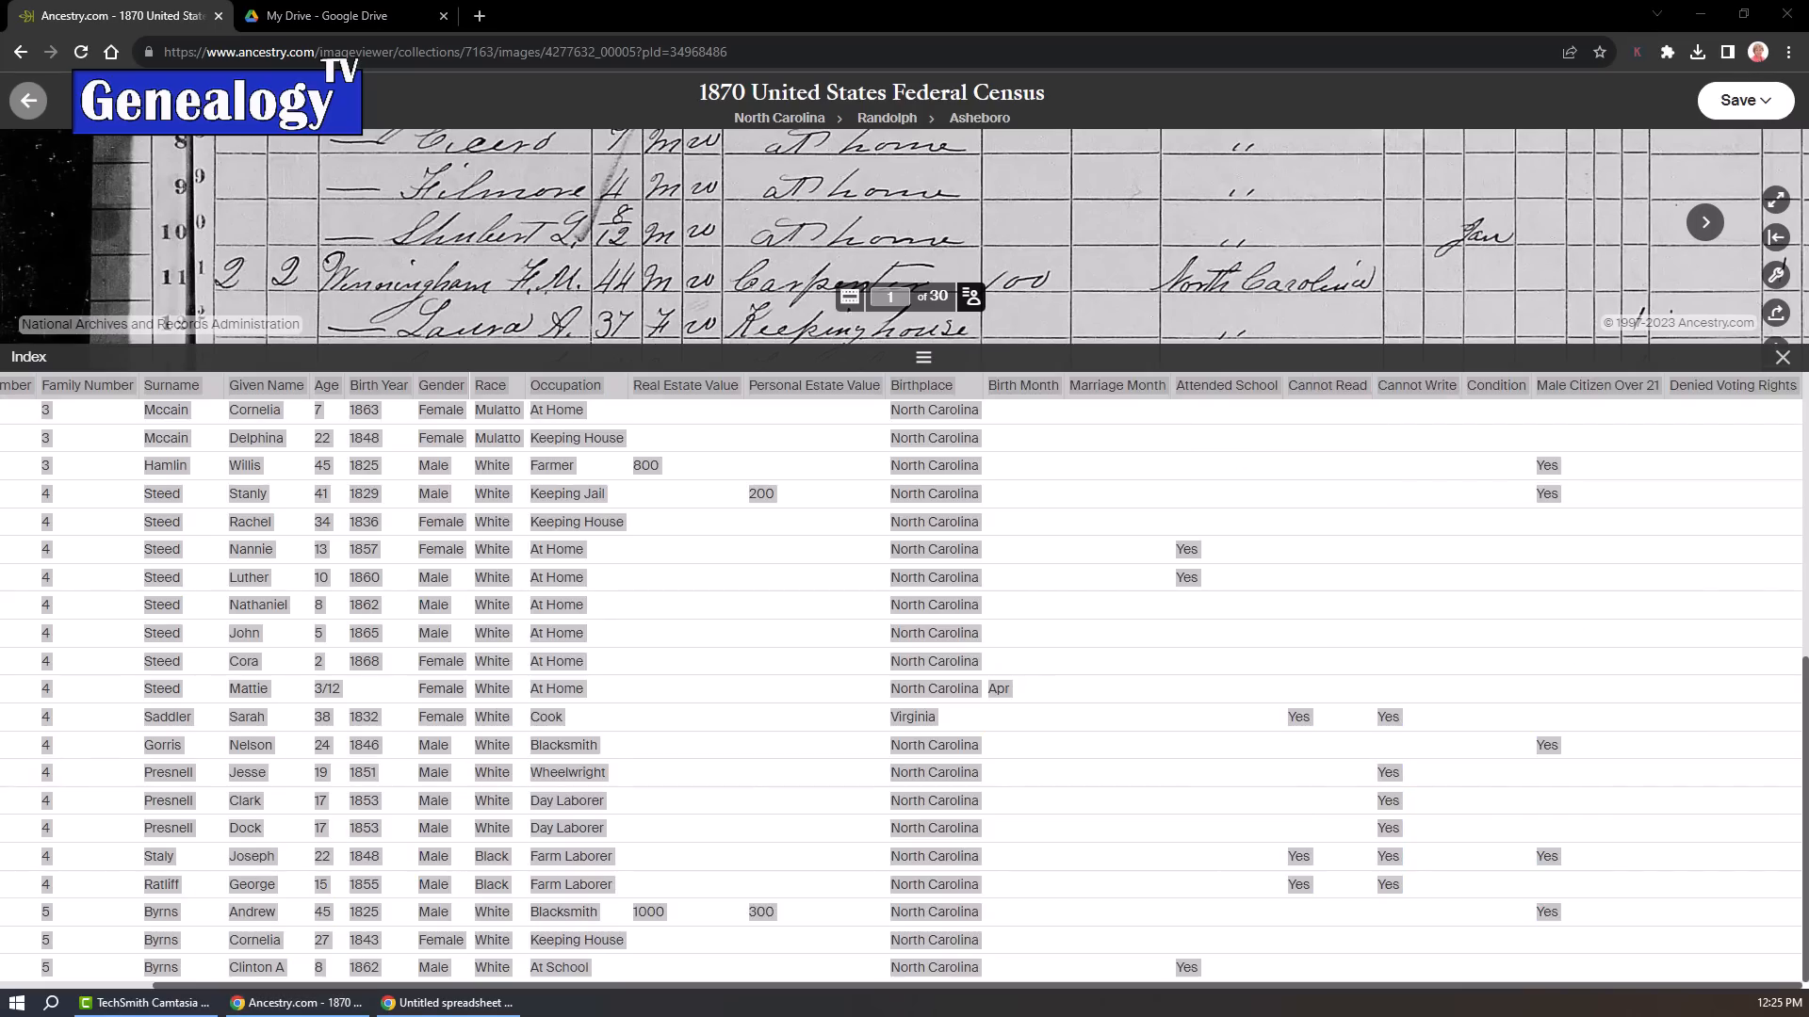
# Switch to the Excel census extraction workbook, maximize it, and highlight the source citation in row 1 and the Image heading.
pyautogui.moveTo(1808, 263); pyautogui.dragTo(885, 73)
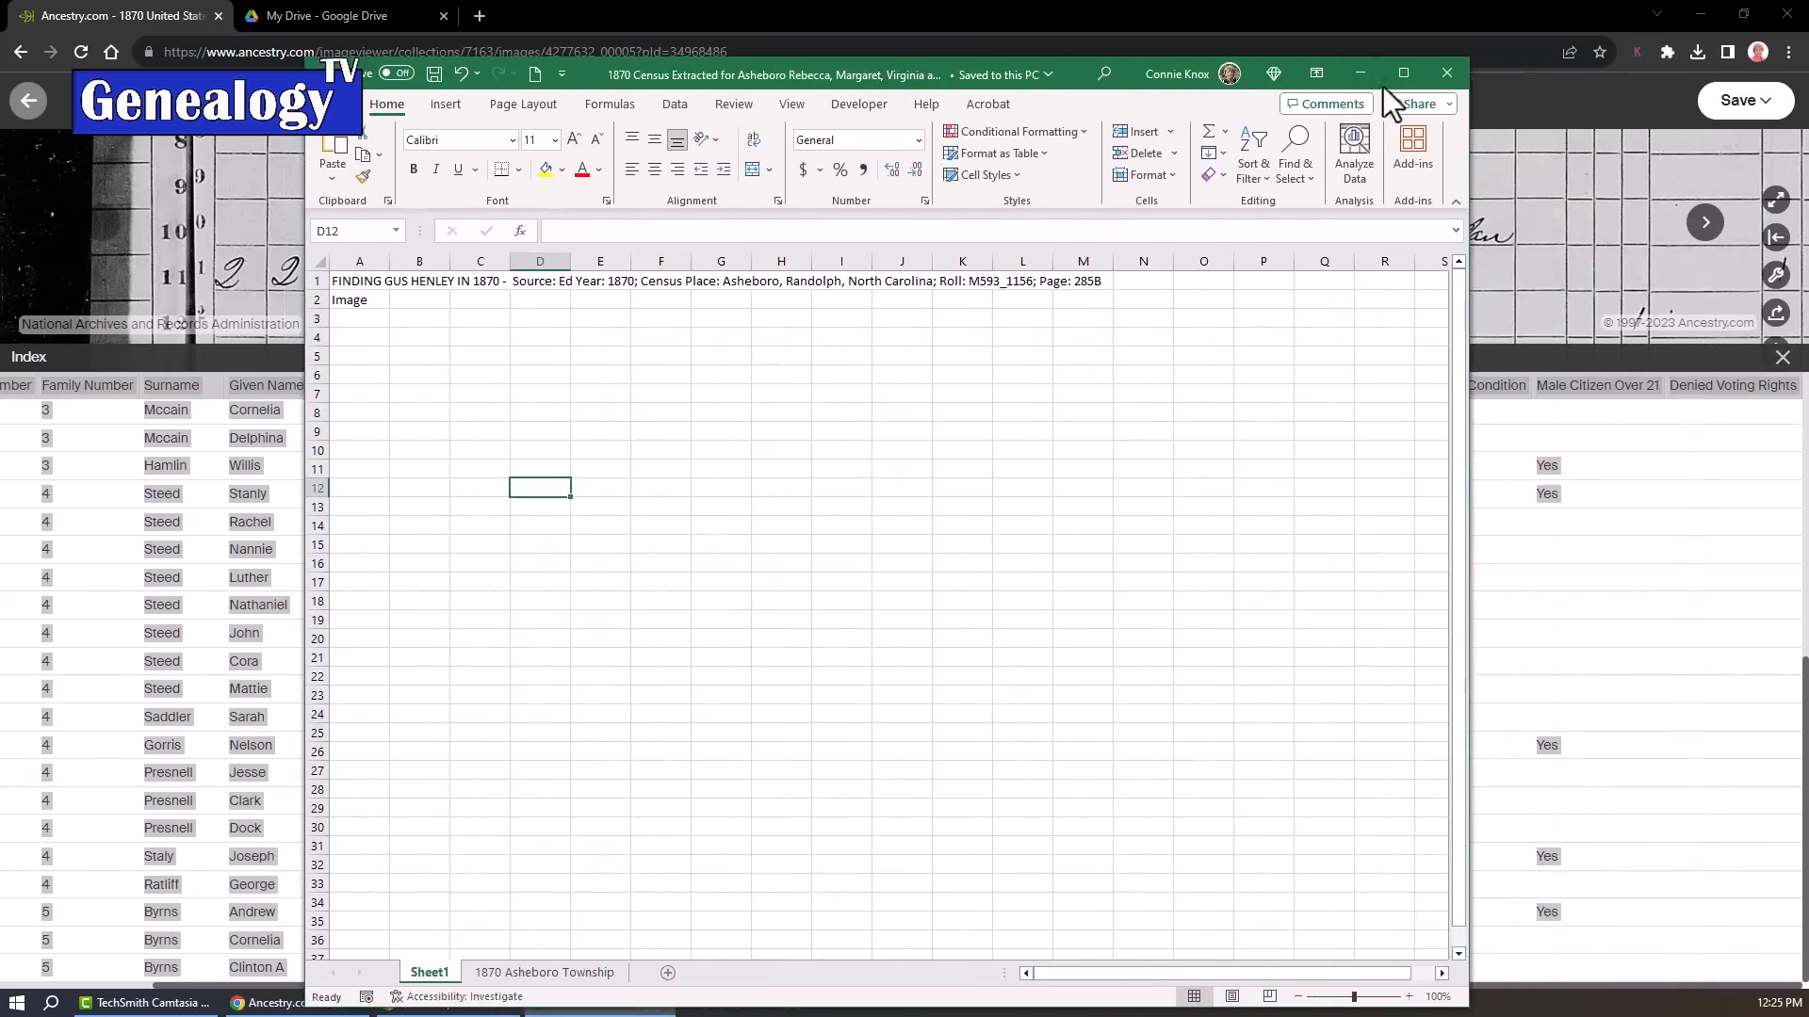
pyautogui.click(1404, 74)
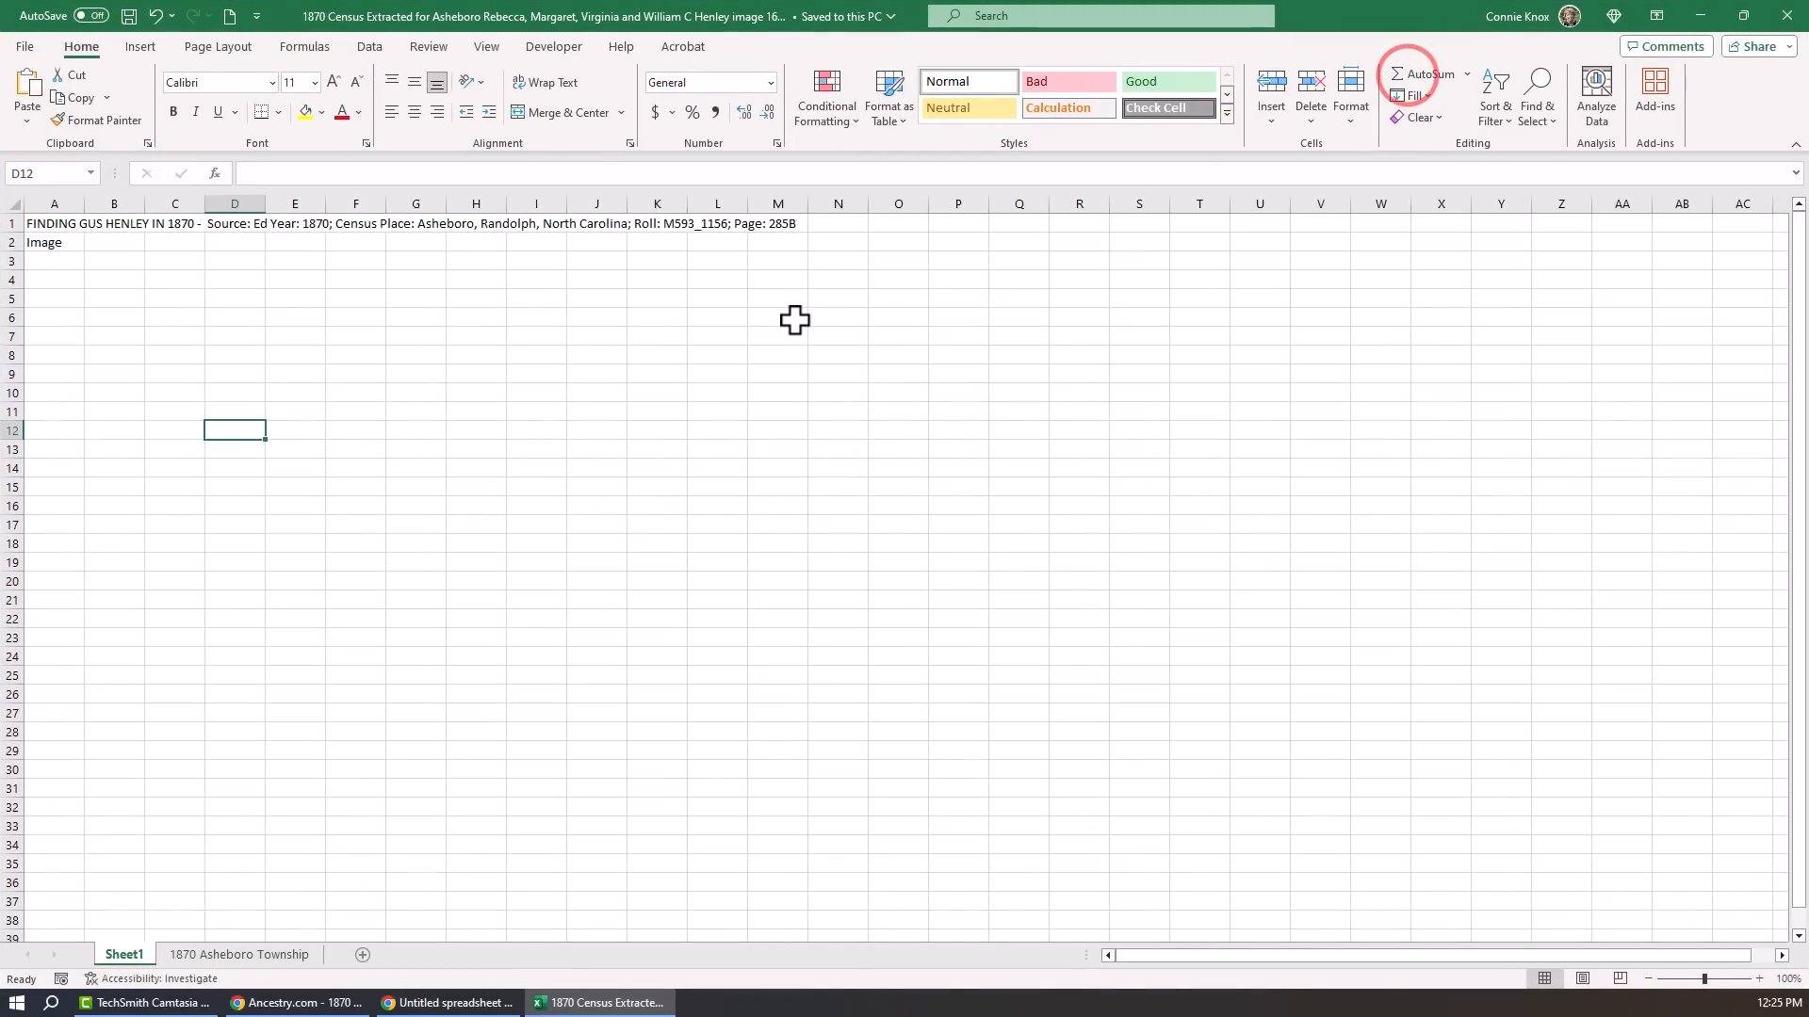
pyautogui.moveTo(38, 224); pyautogui.dragTo(774, 224)
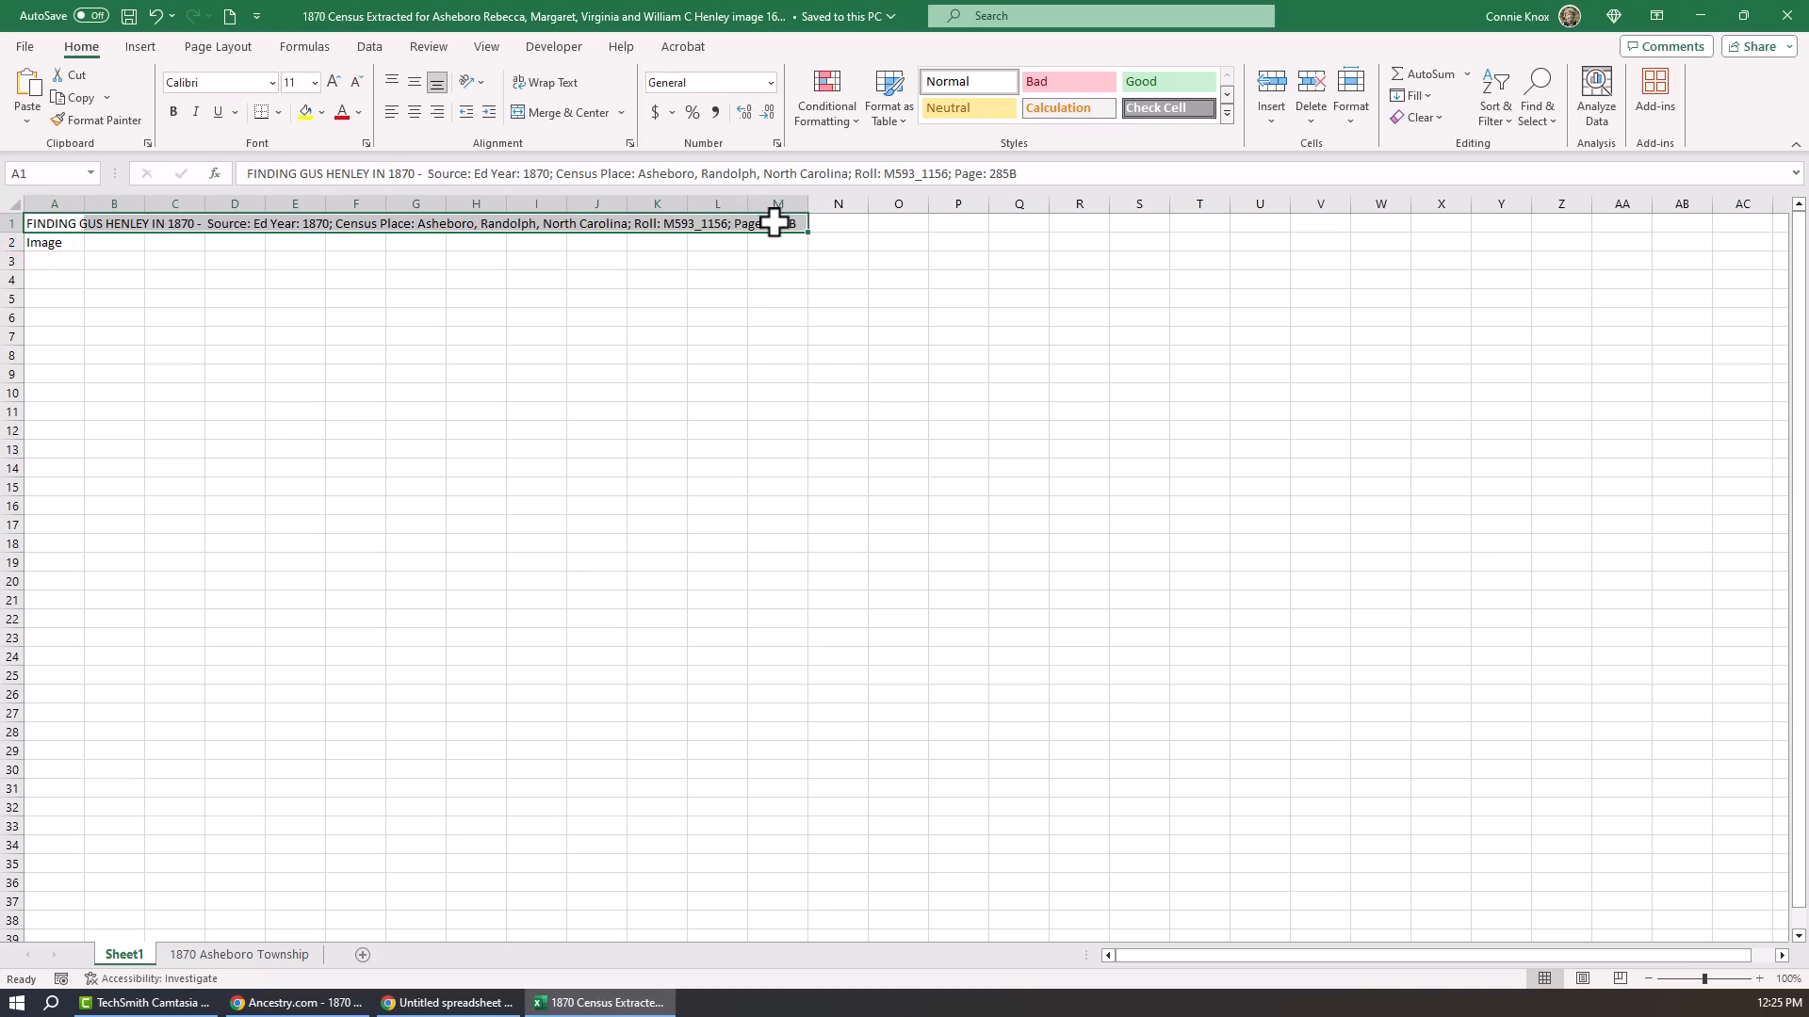
pyautogui.click(62, 244)
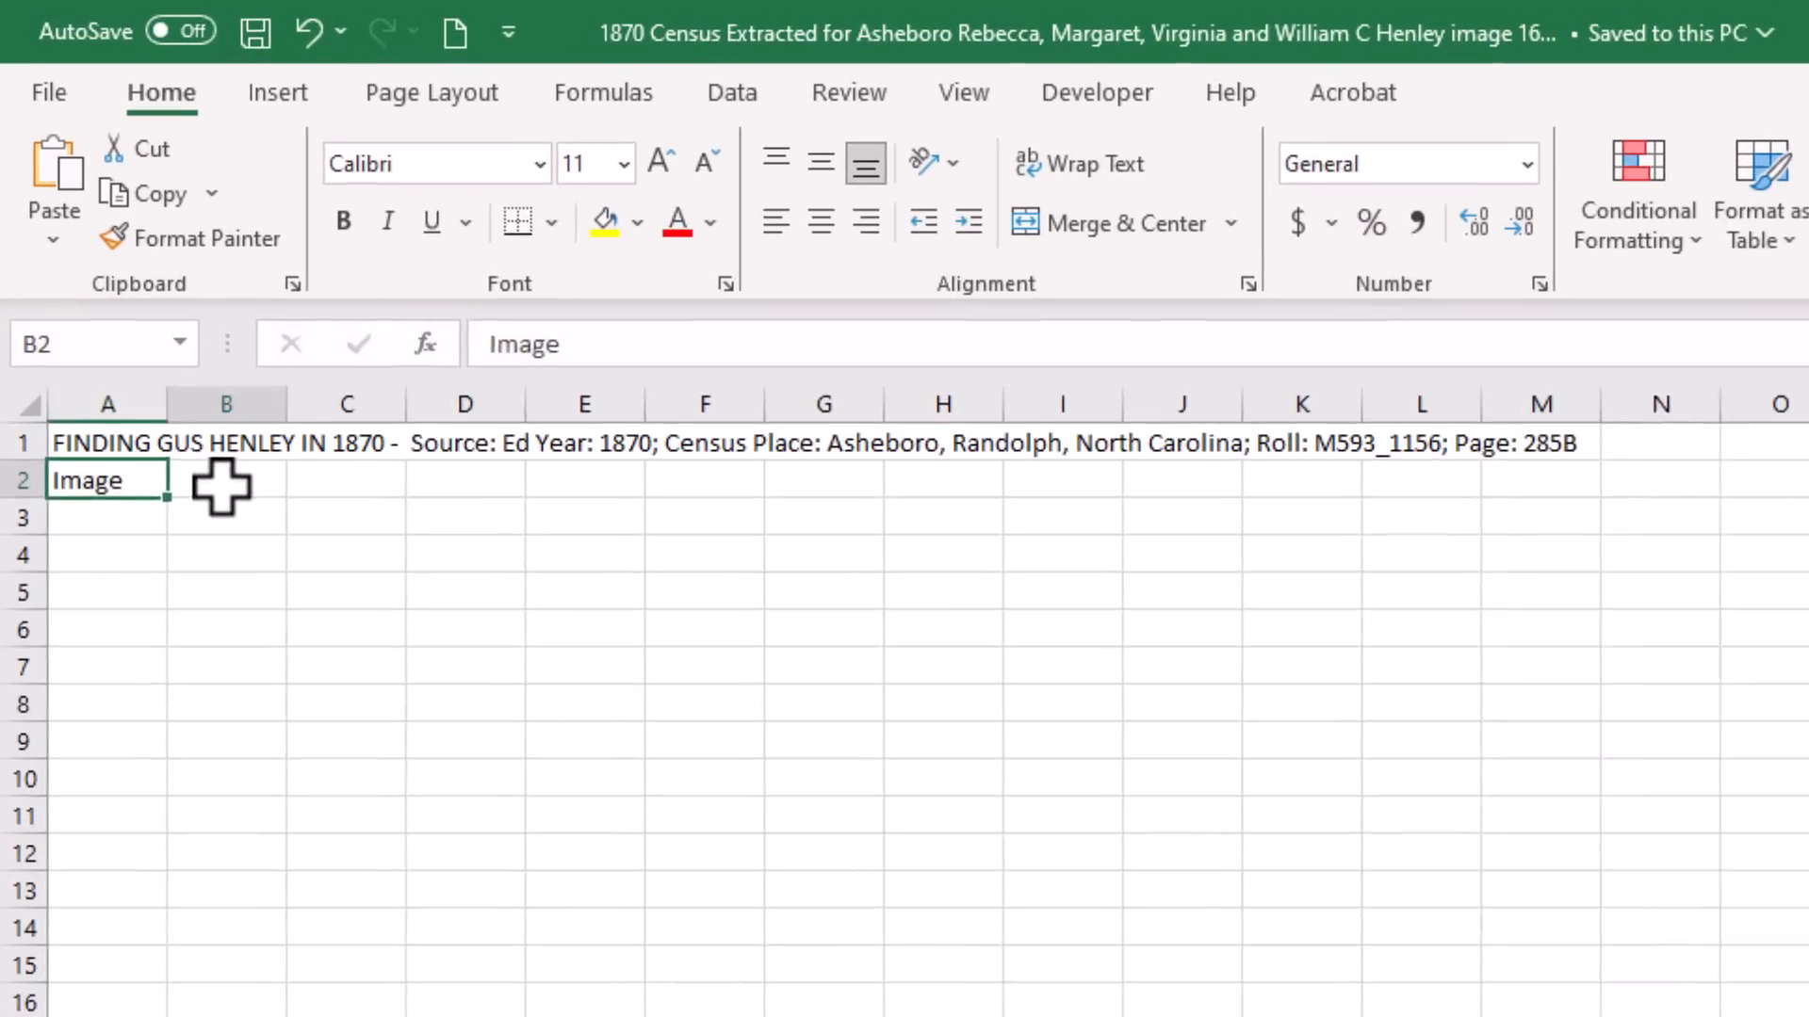
# Paste the copied index into Sheet1 starting at cell B2, using Paste Special as Text.
pyautogui.click(149, 320)
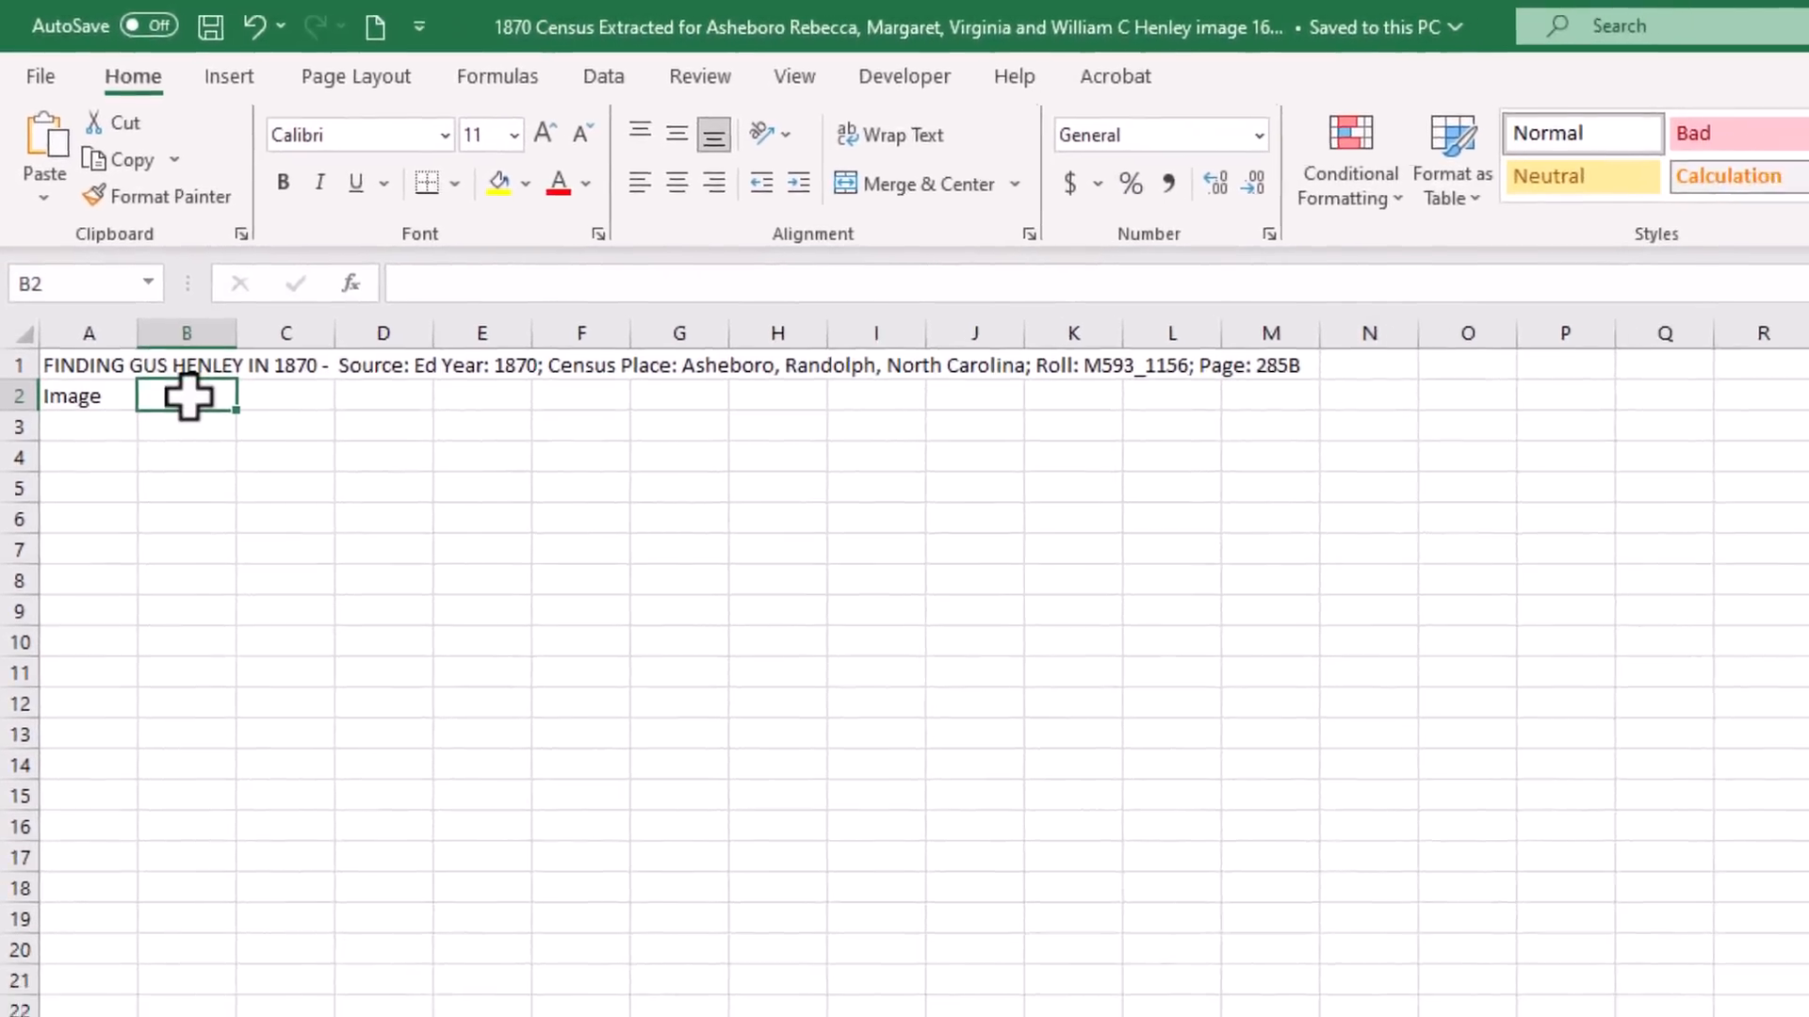
pyautogui.rightClick(229, 485)
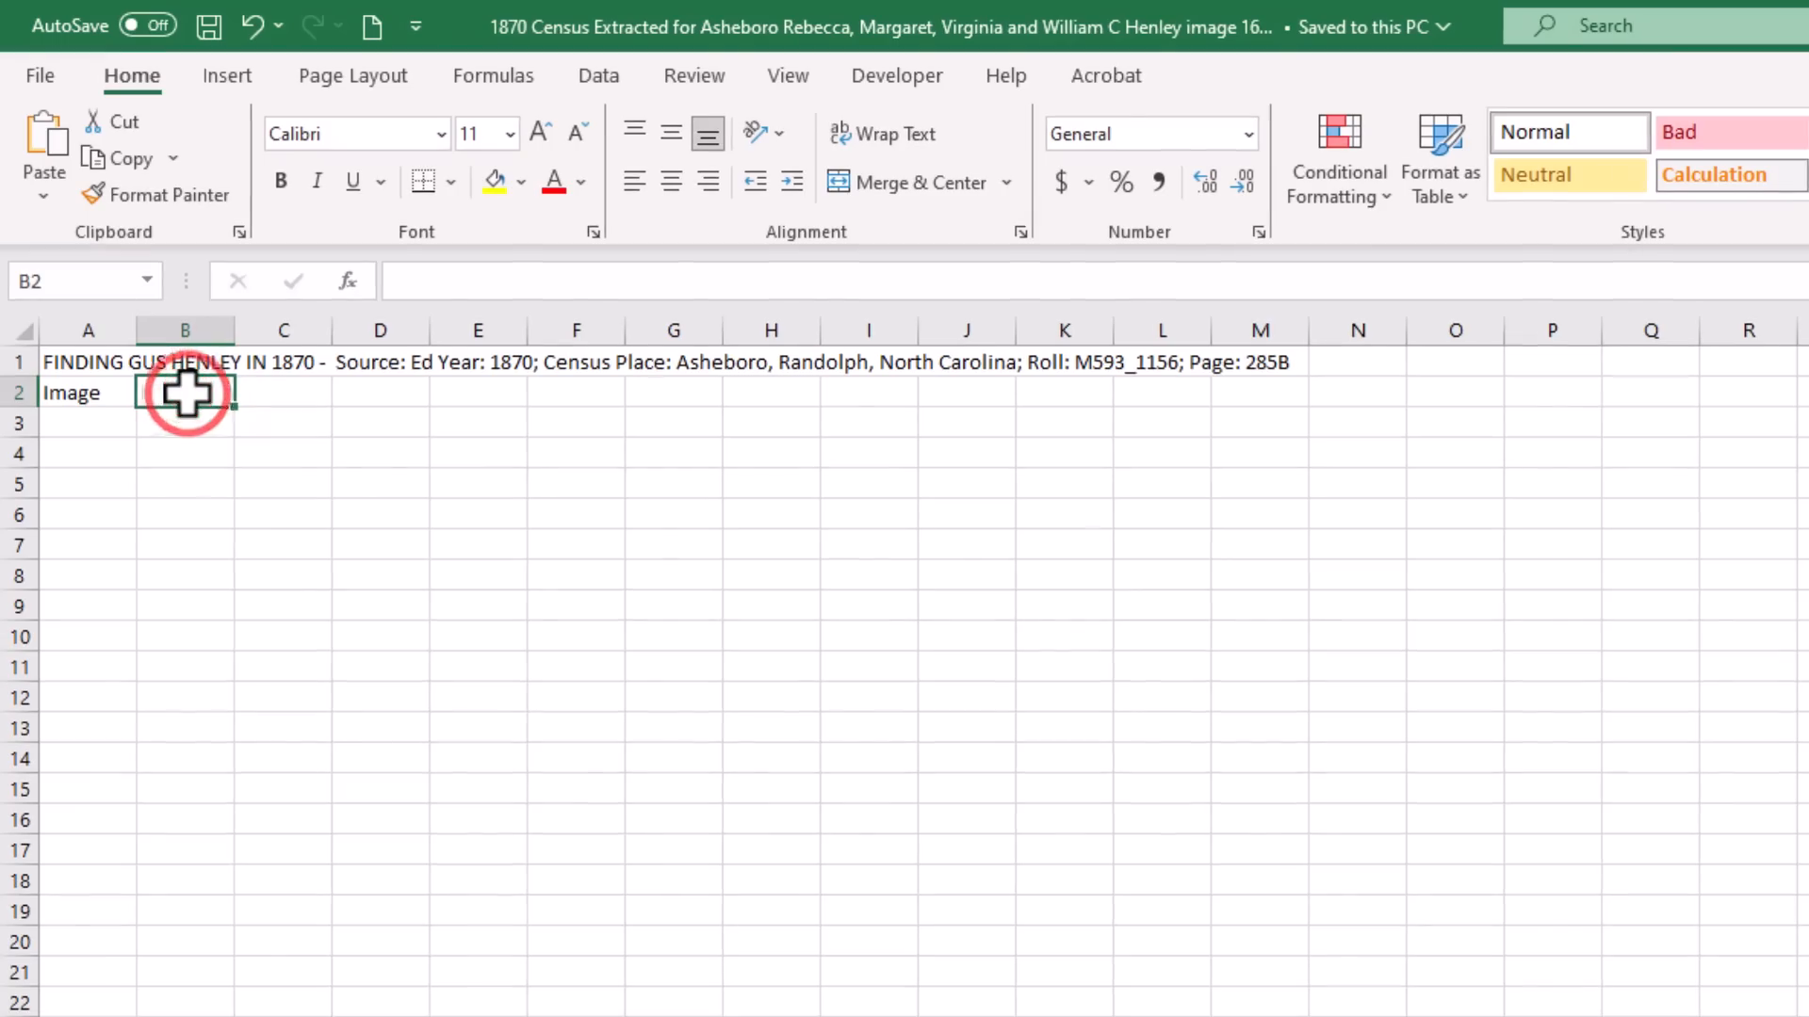
pyautogui.rightClick(186, 392)
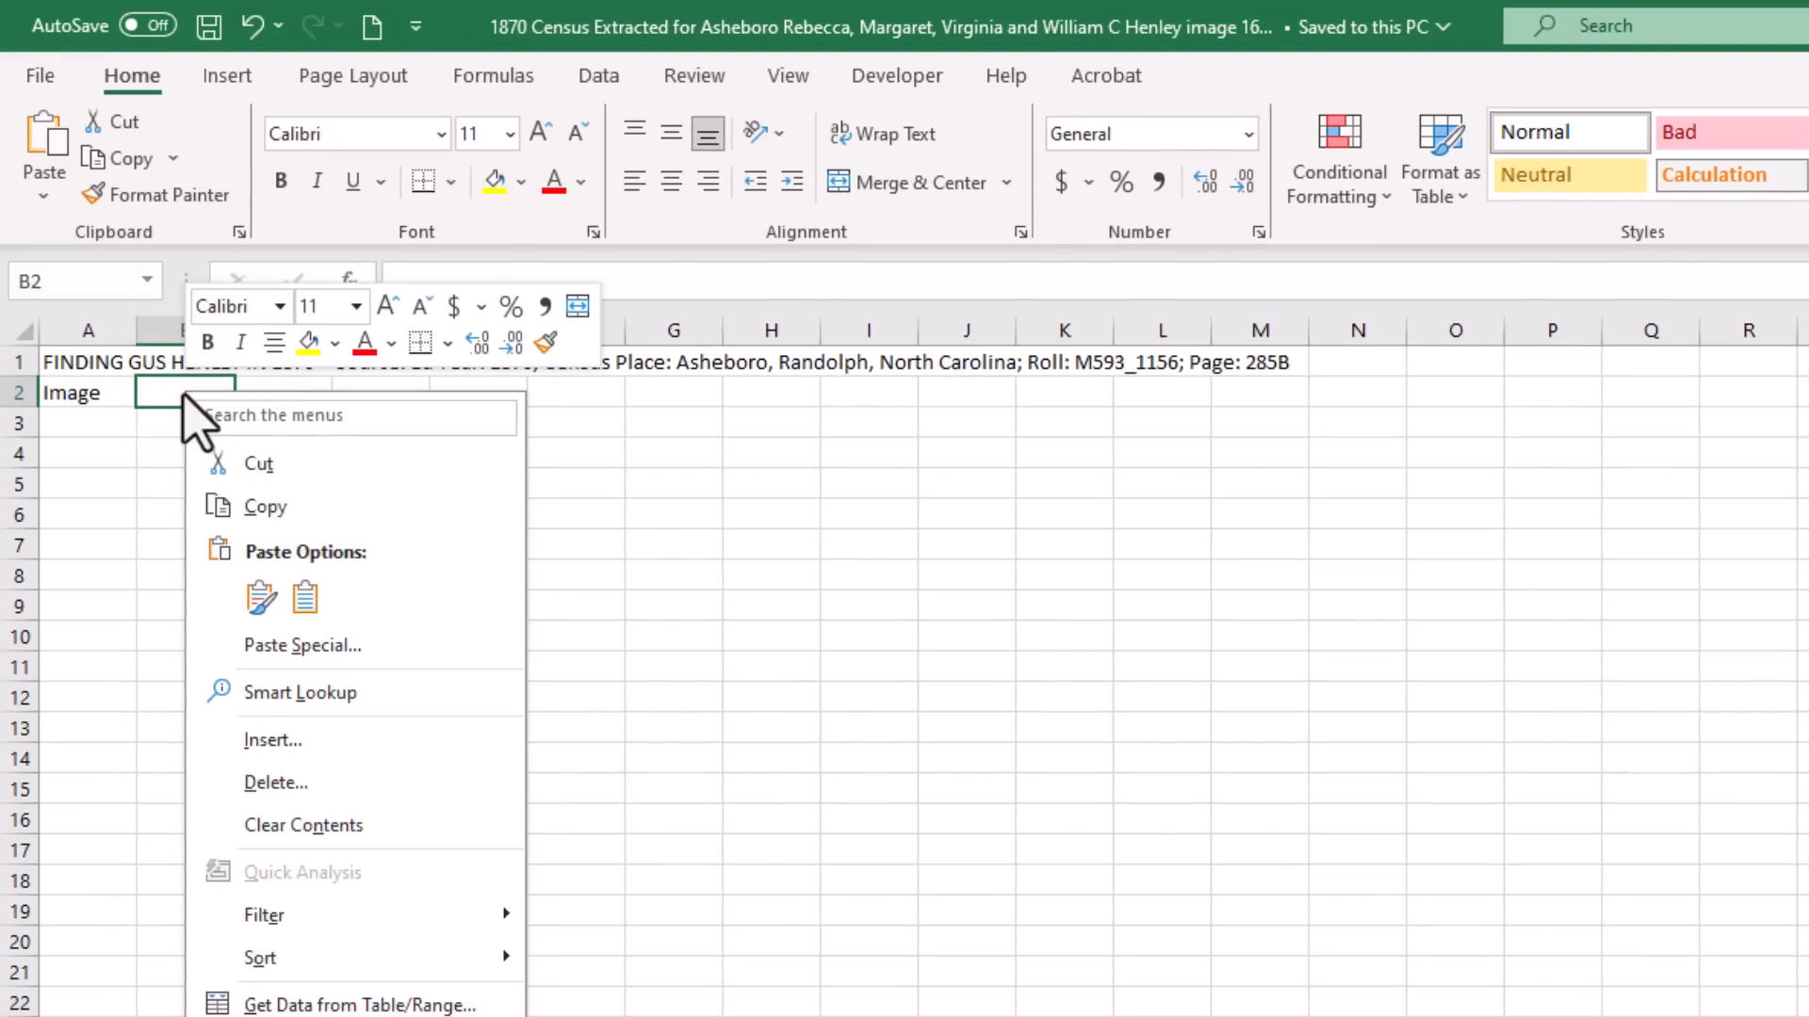
pyautogui.click(270, 648)
pyautogui.click(167, 487)
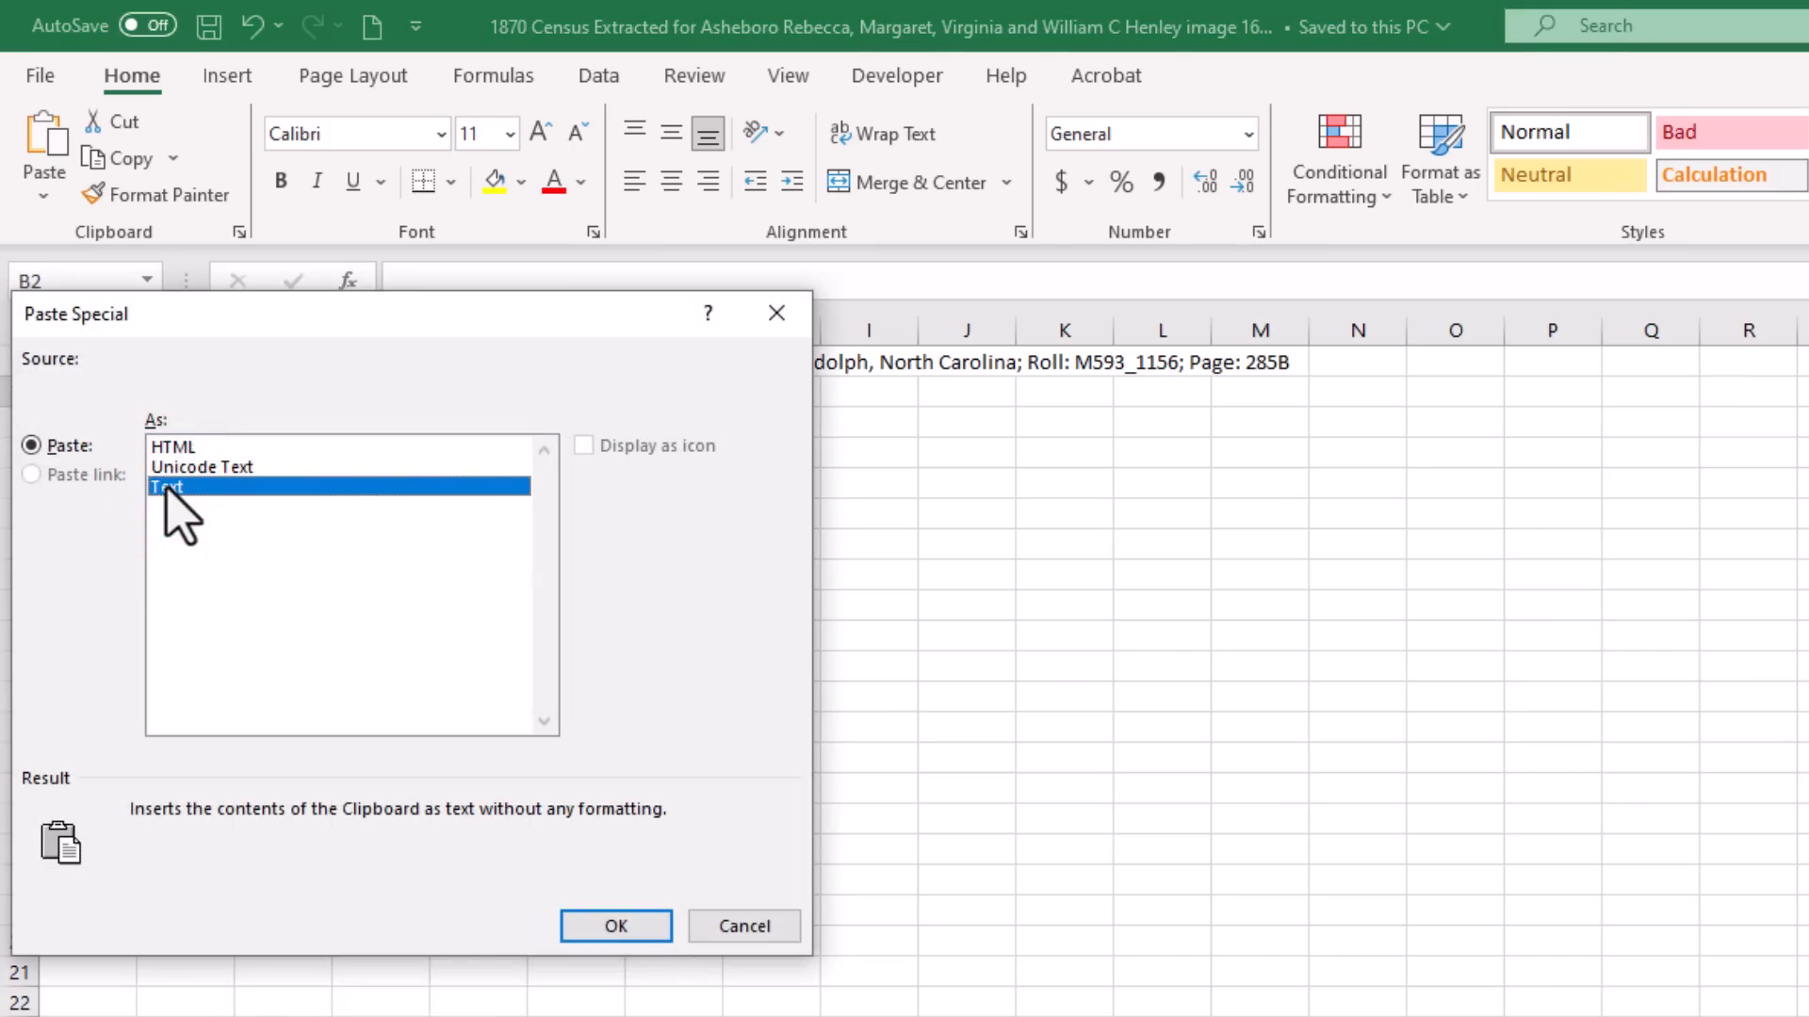
pyautogui.click(617, 928)
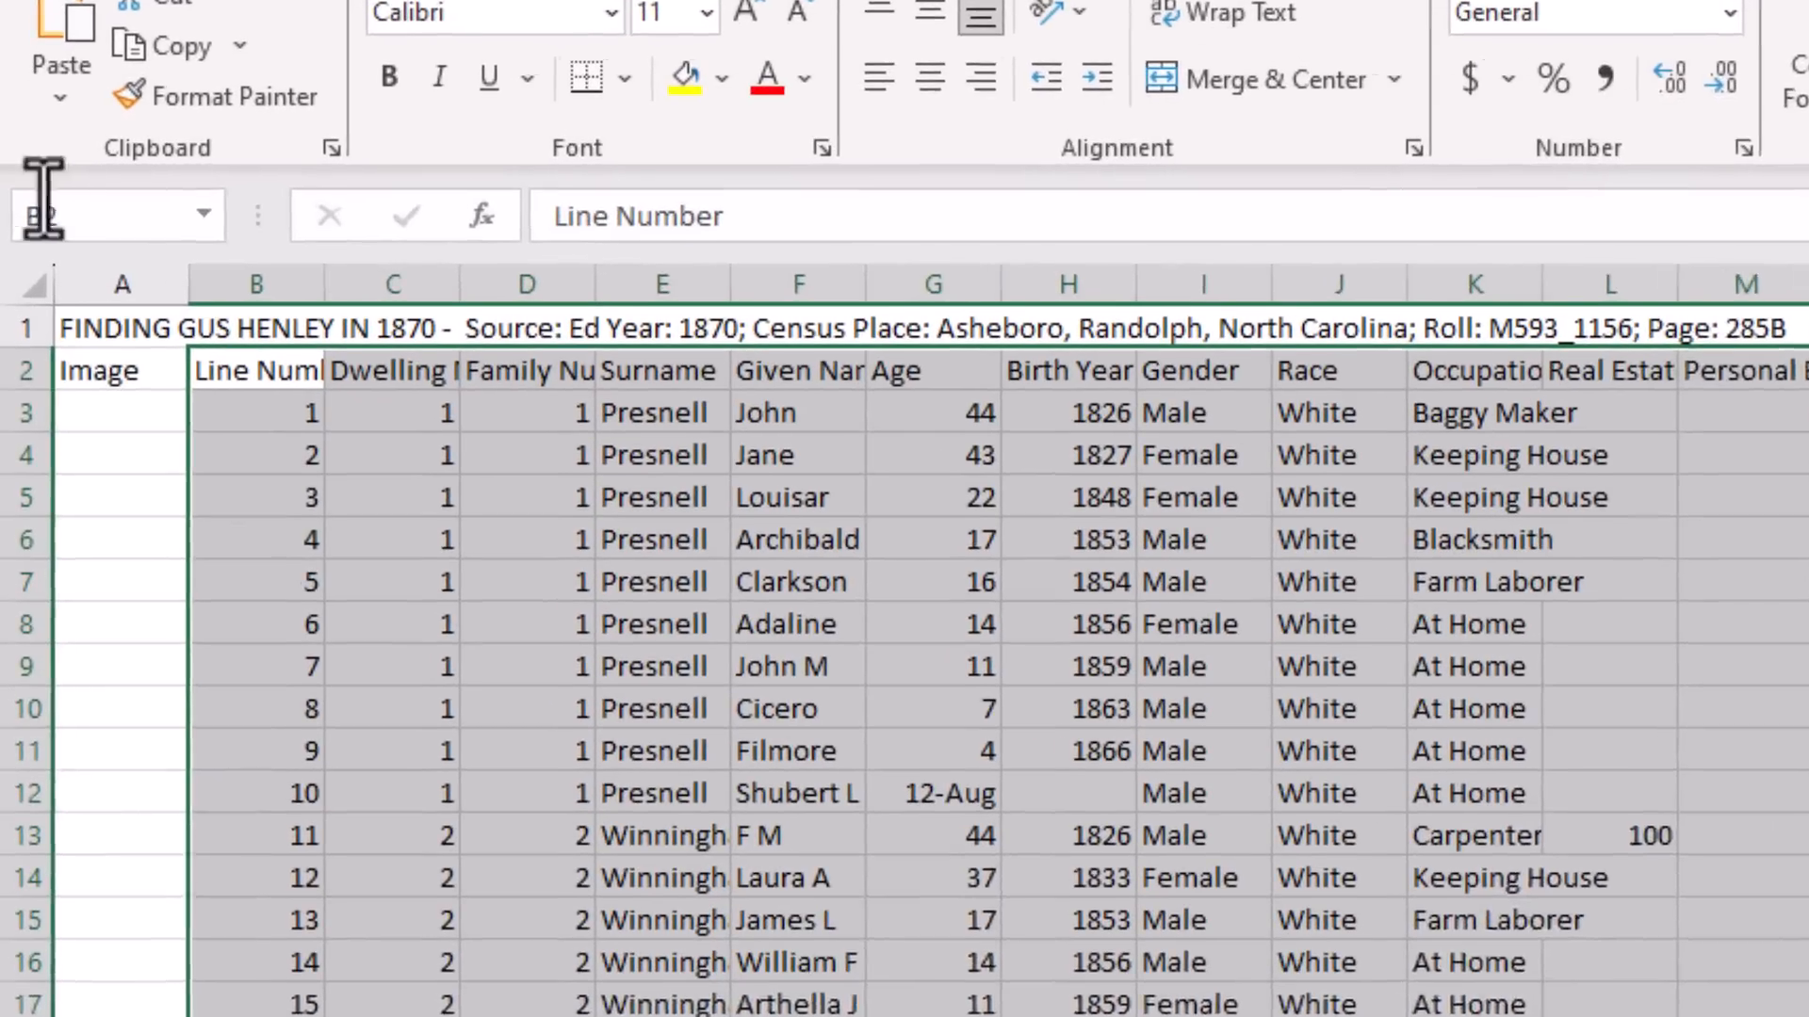
# Enter image number 1 in cell A3 and fill it down the Image column through row 42.
pyautogui.click(62, 267)
pyautogui.write('1')
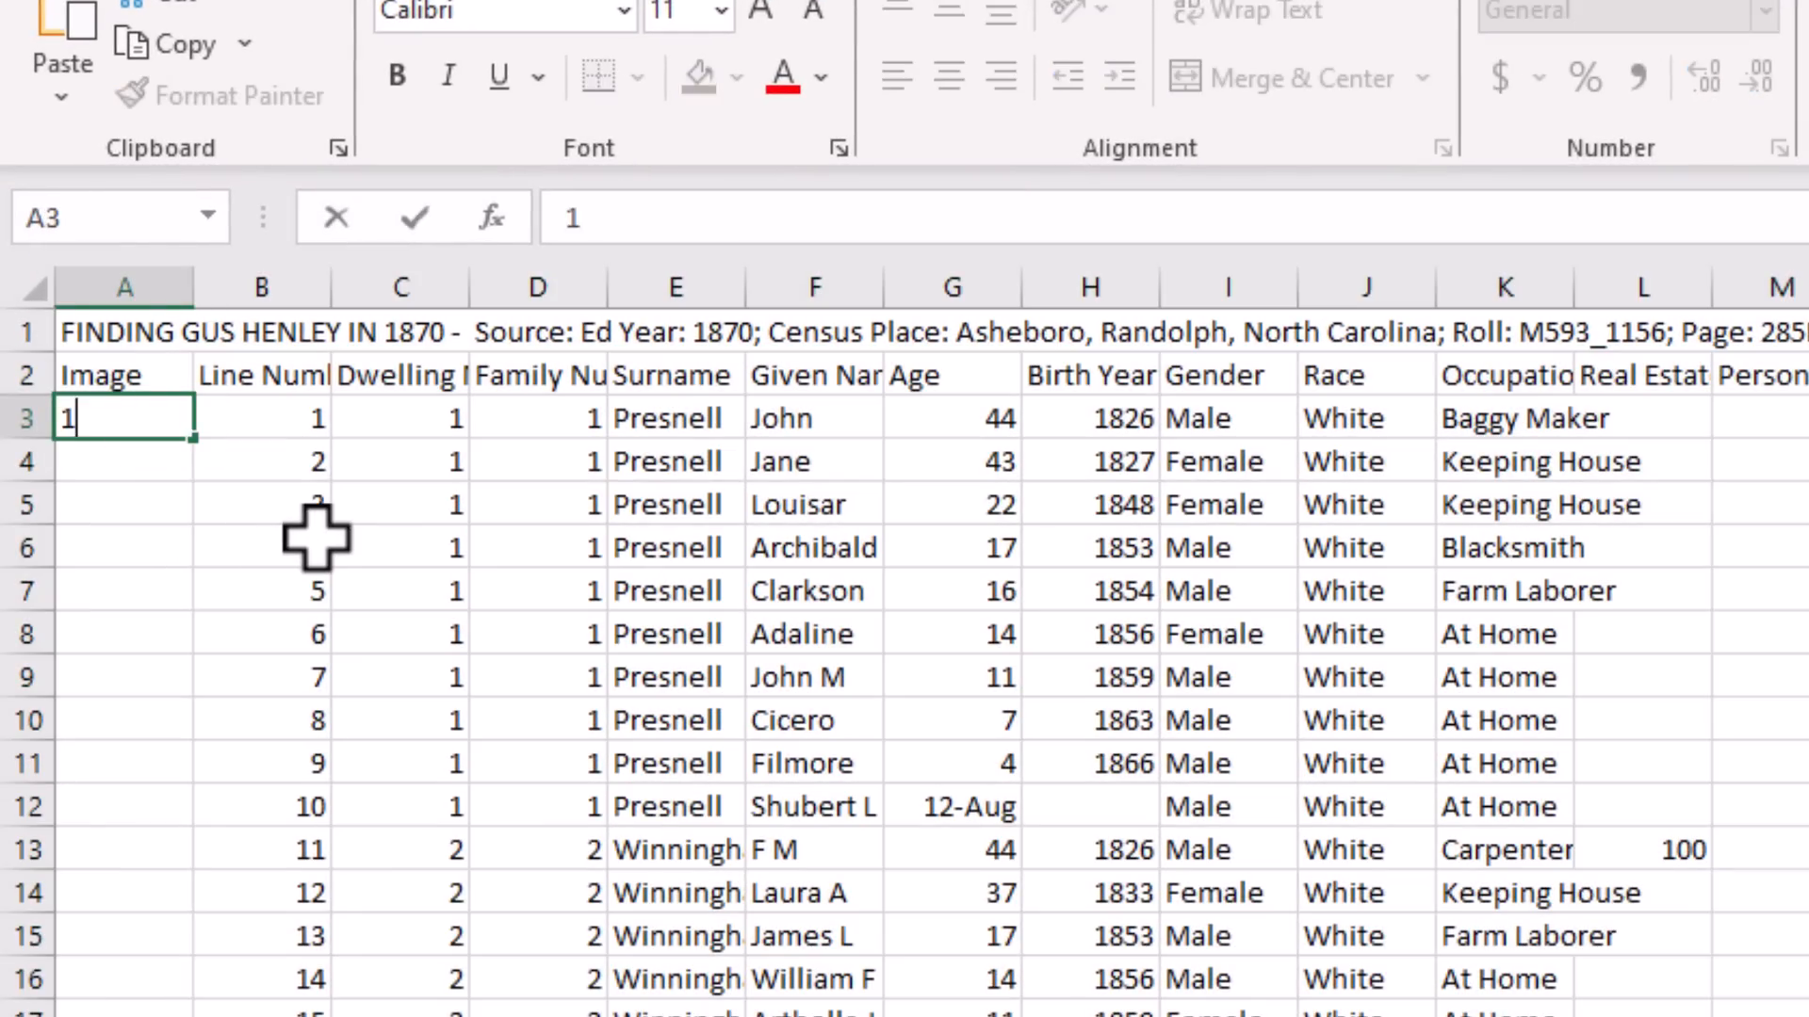
pyautogui.press('Return')
pyautogui.click(191, 431)
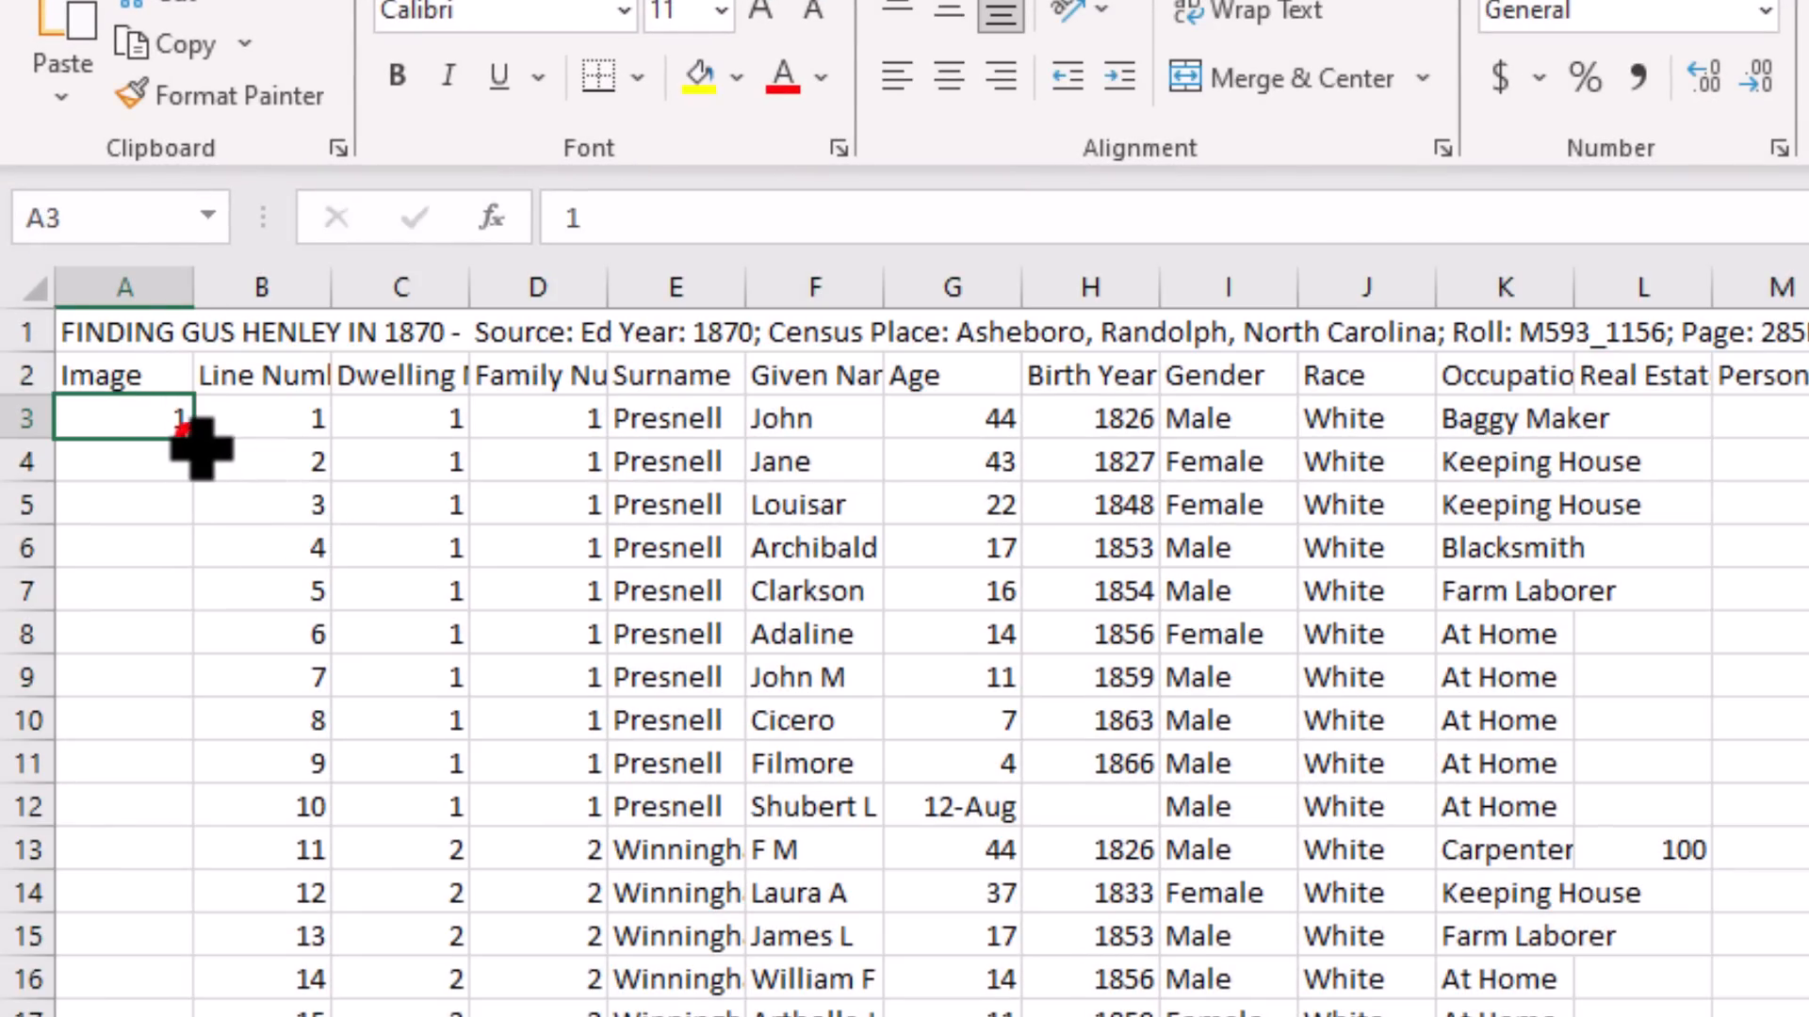
pyautogui.moveTo(195, 439)
pyautogui.mouseDown()
pyautogui.moveTo(165, 504)
pyautogui.moveTo(202, 633)
pyautogui.moveTo(197, 1016)
pyautogui.mouseUp()
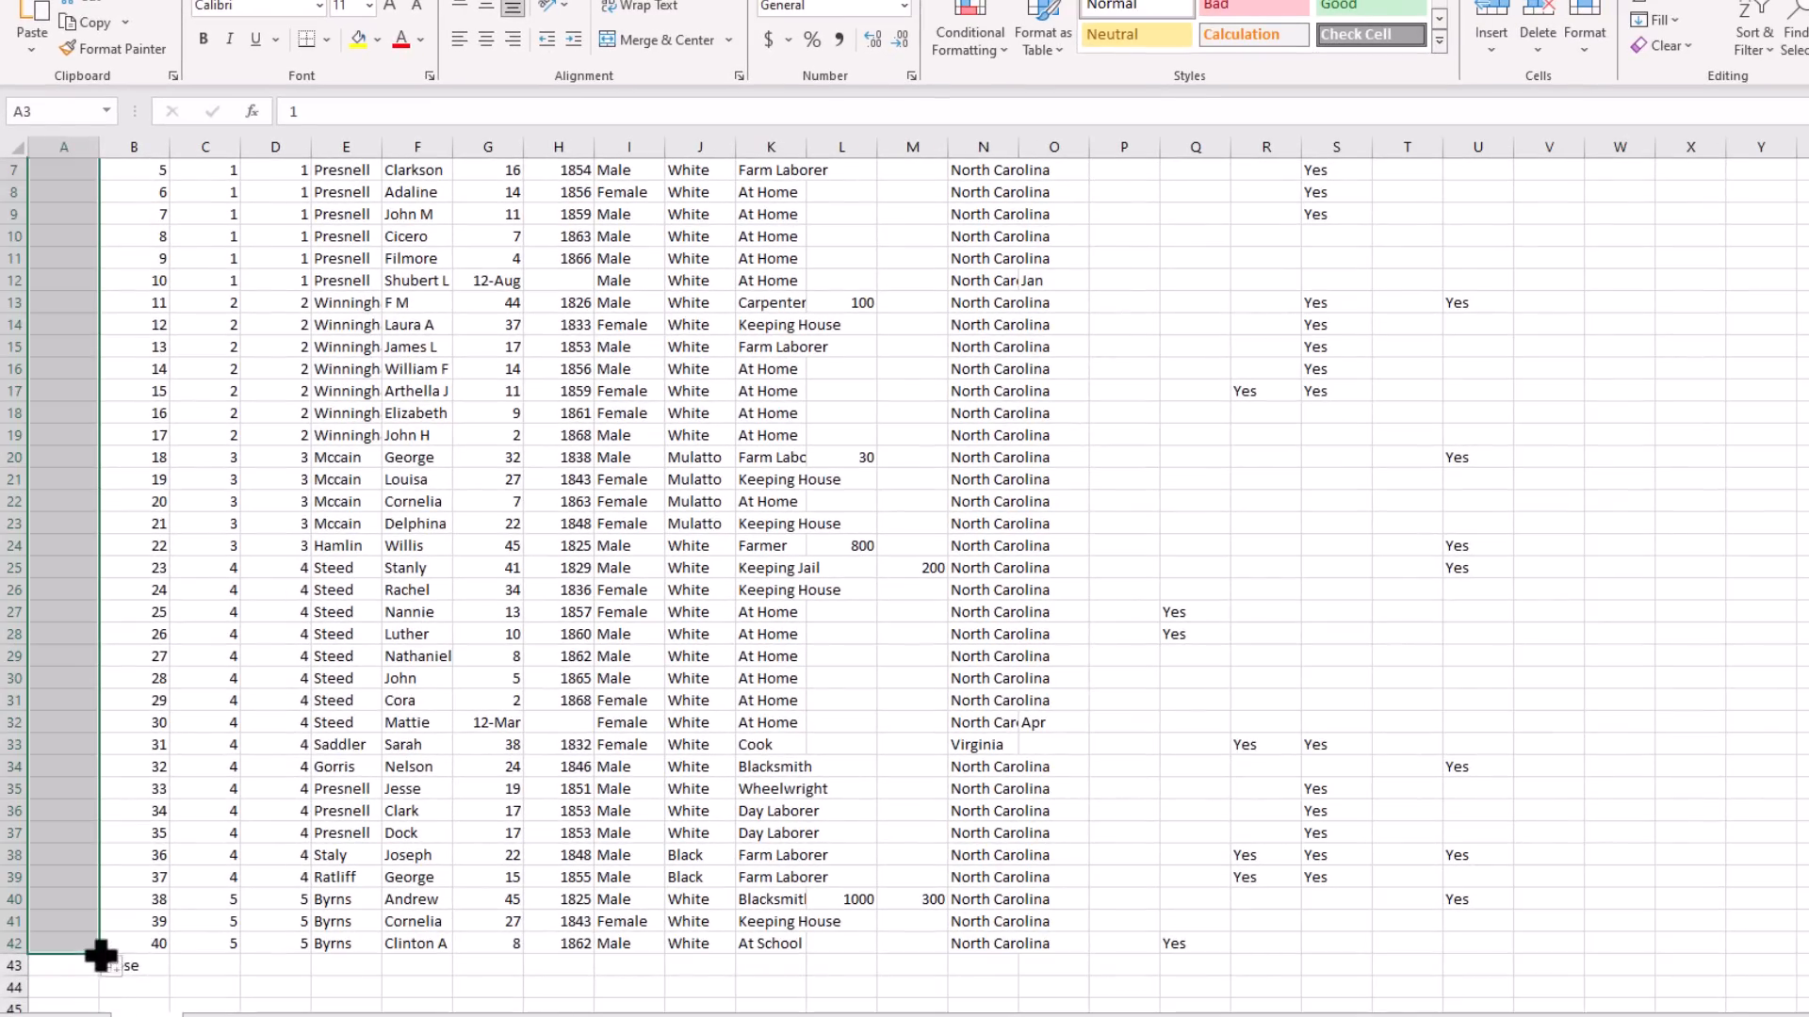
pyautogui.moveTo(99, 956); pyautogui.dragTo(170, 962)
# Delete the stray "Close" text from cell B43 below the pasted records.
pyautogui.click(163, 968)
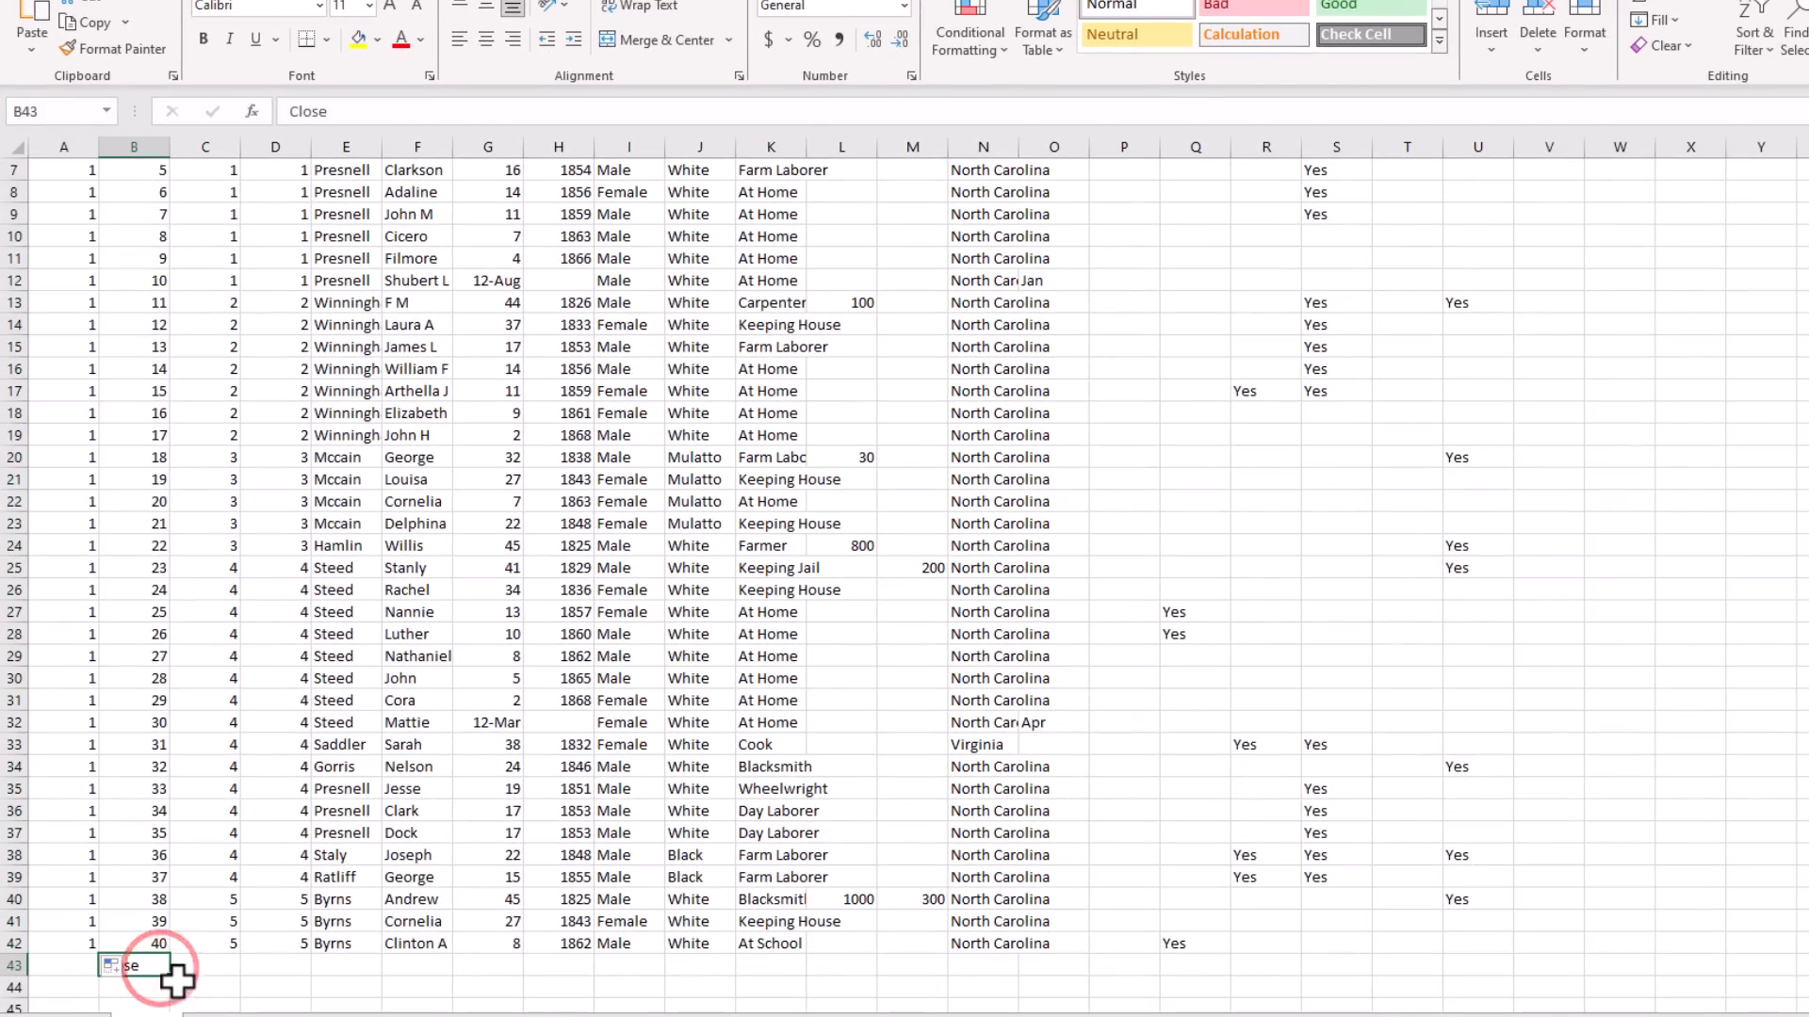
pyautogui.press('Delete')
pyautogui.scroll(2, 274, 693)
pyautogui.scroll(-3, 250, 533)
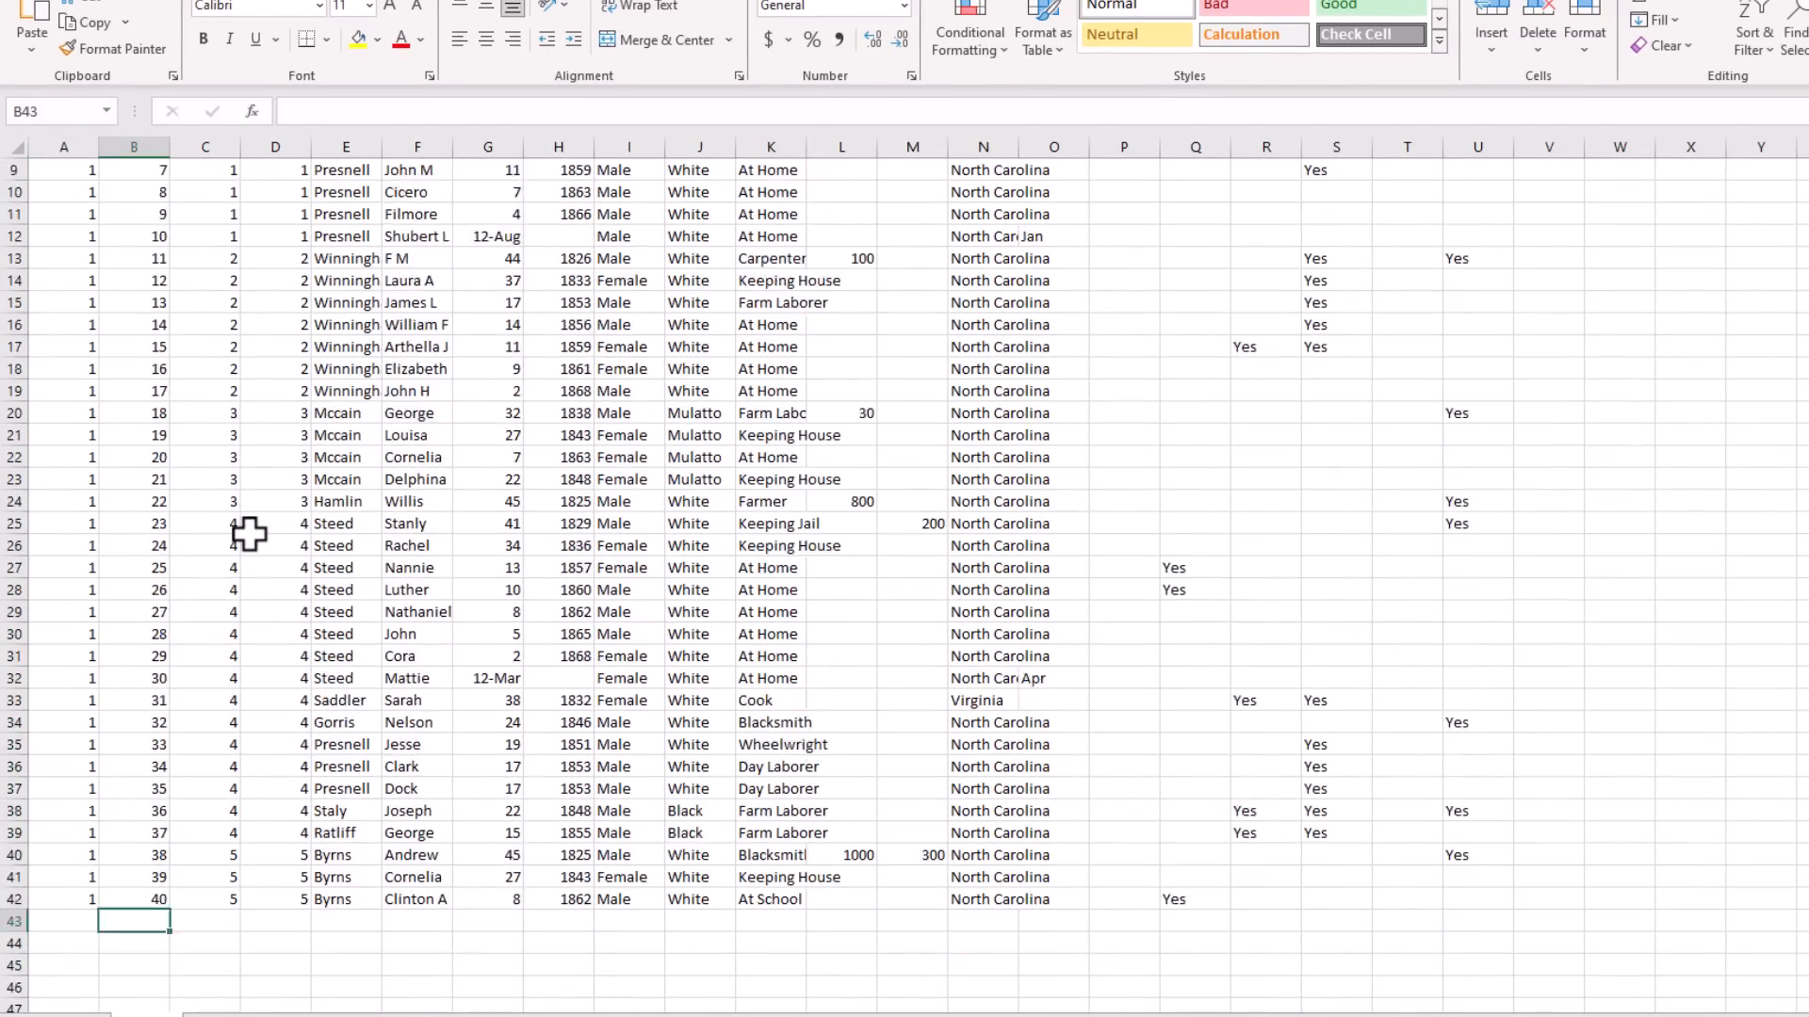
pyautogui.scroll(-1, 248, 533)
pyautogui.scroll(-1, 246, 886)
# Switch back to Ancestry, advance the census to image 2, and return to the start of its index.
pyautogui.click(341, 1016)
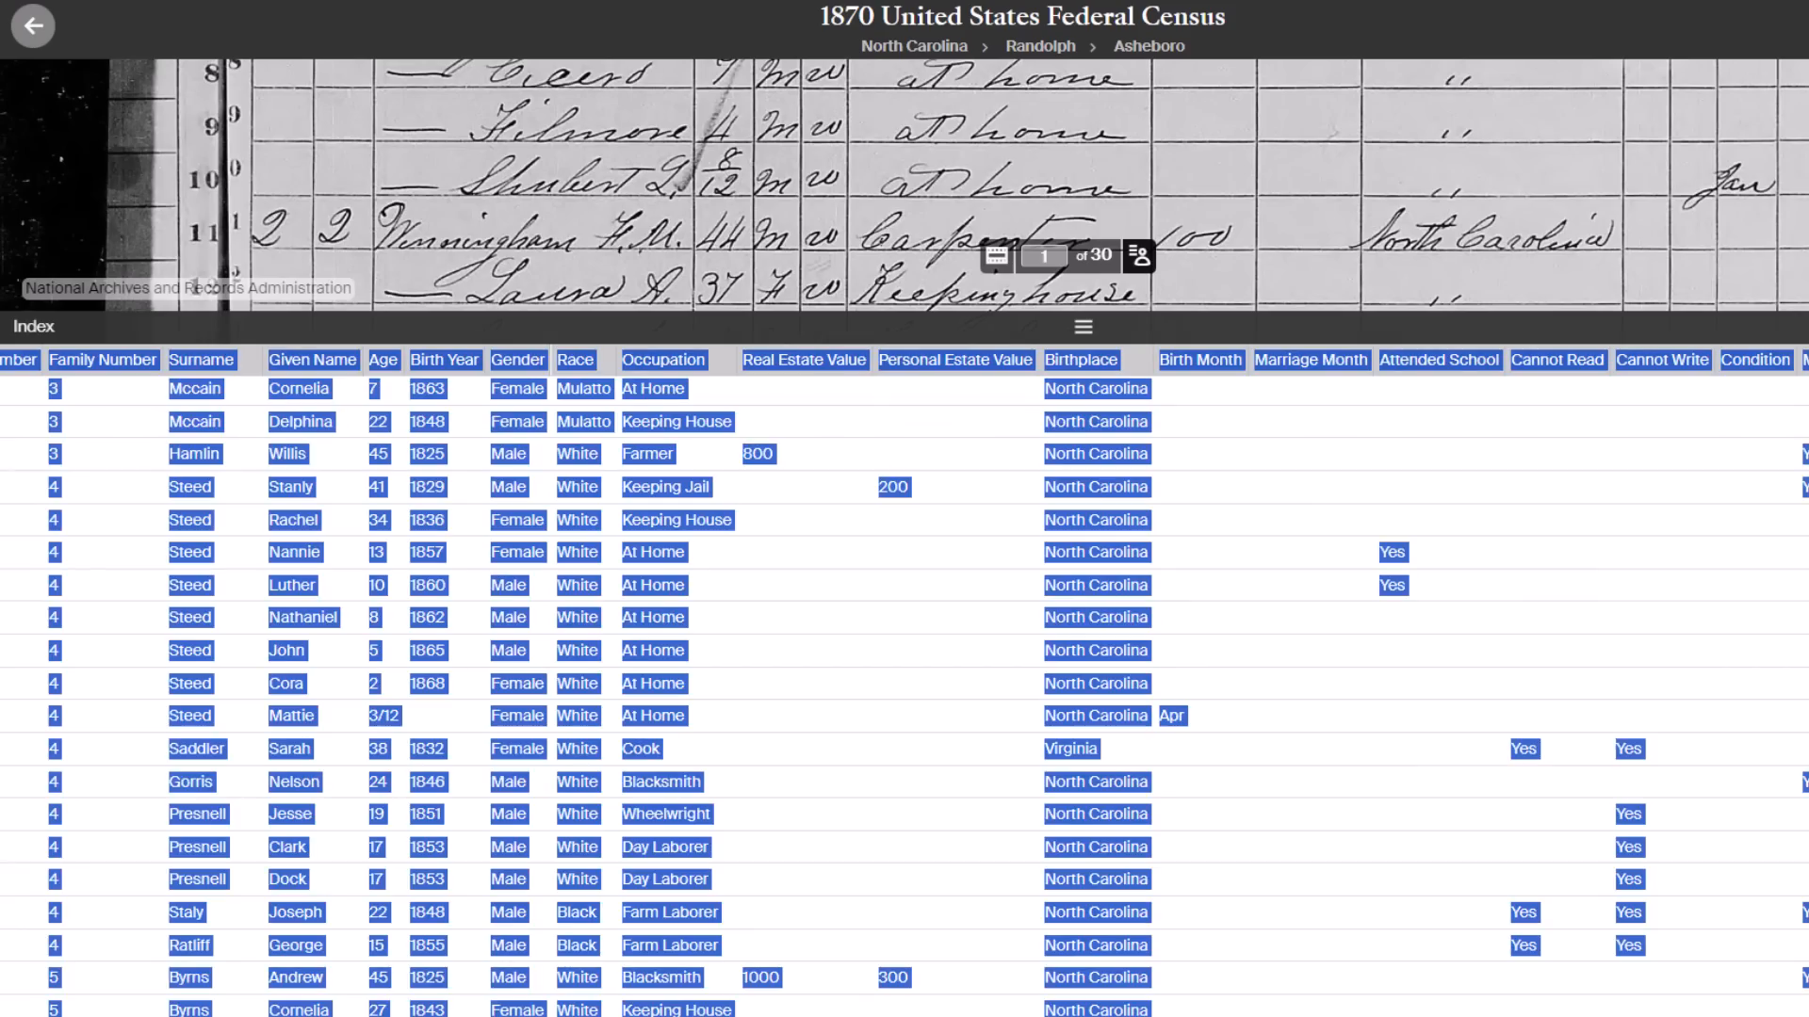
pyautogui.click(1808, 181)
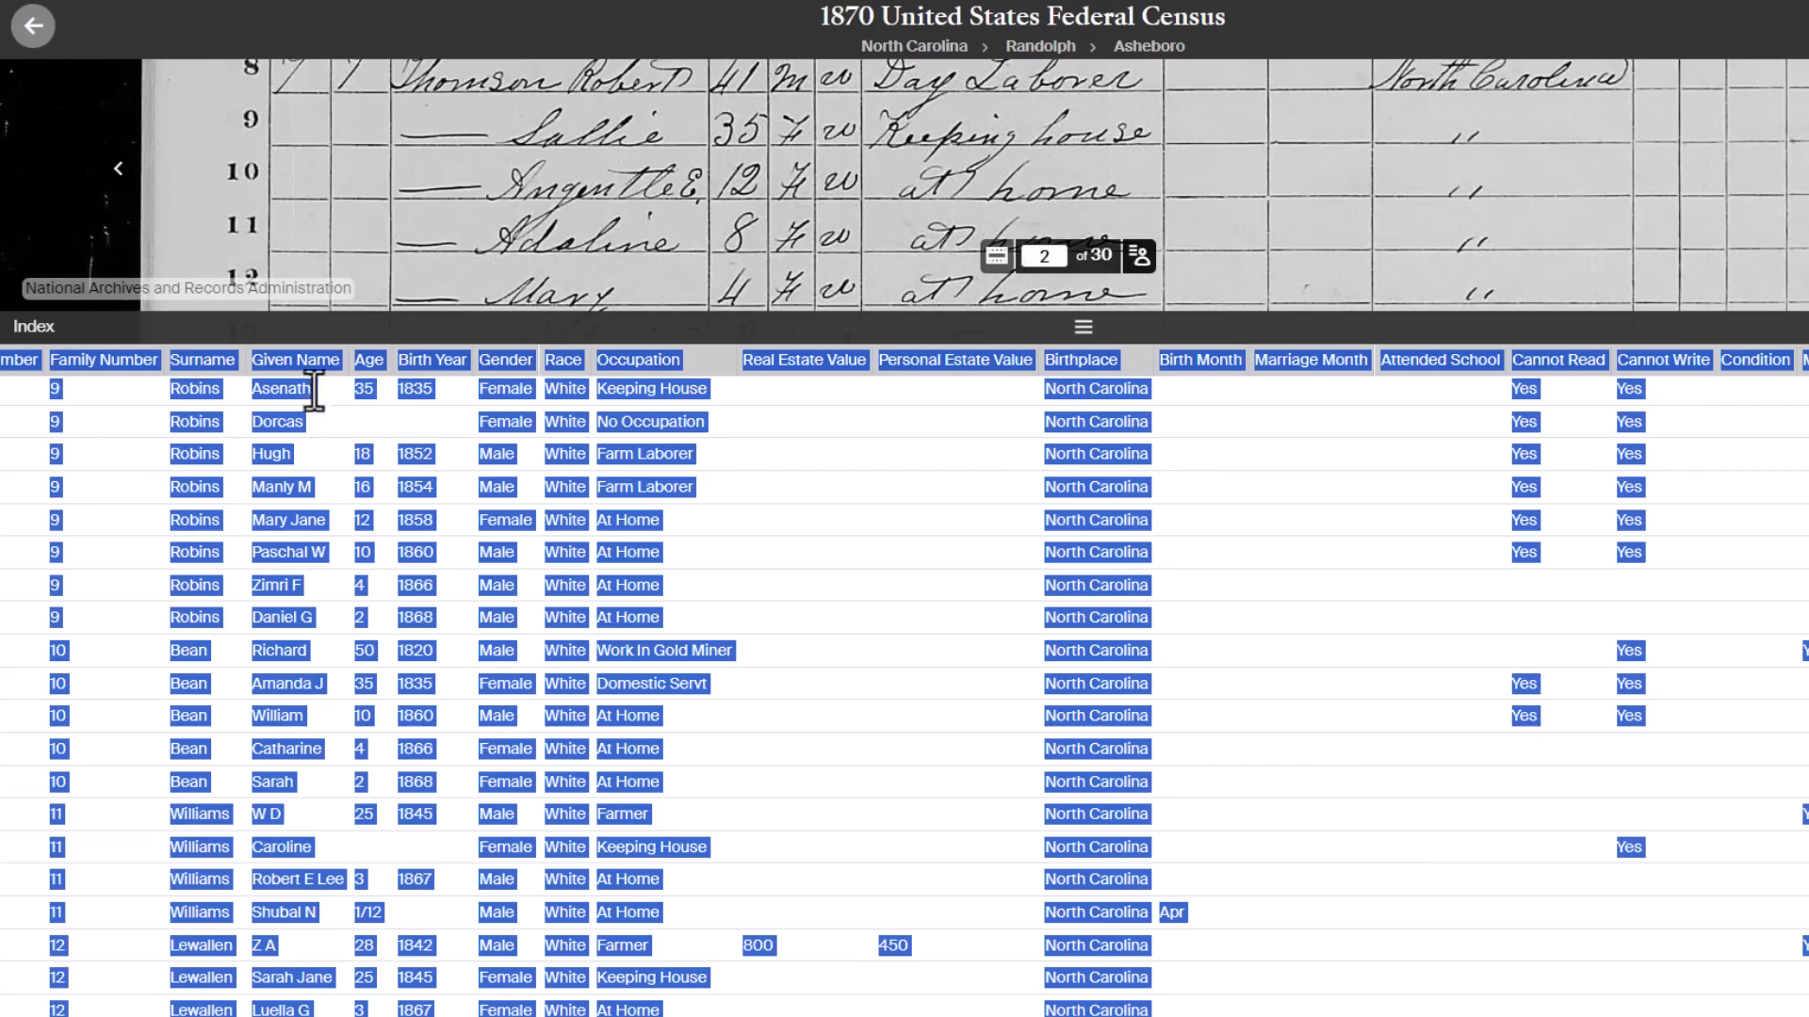
pyautogui.scroll(6, 57, 453)
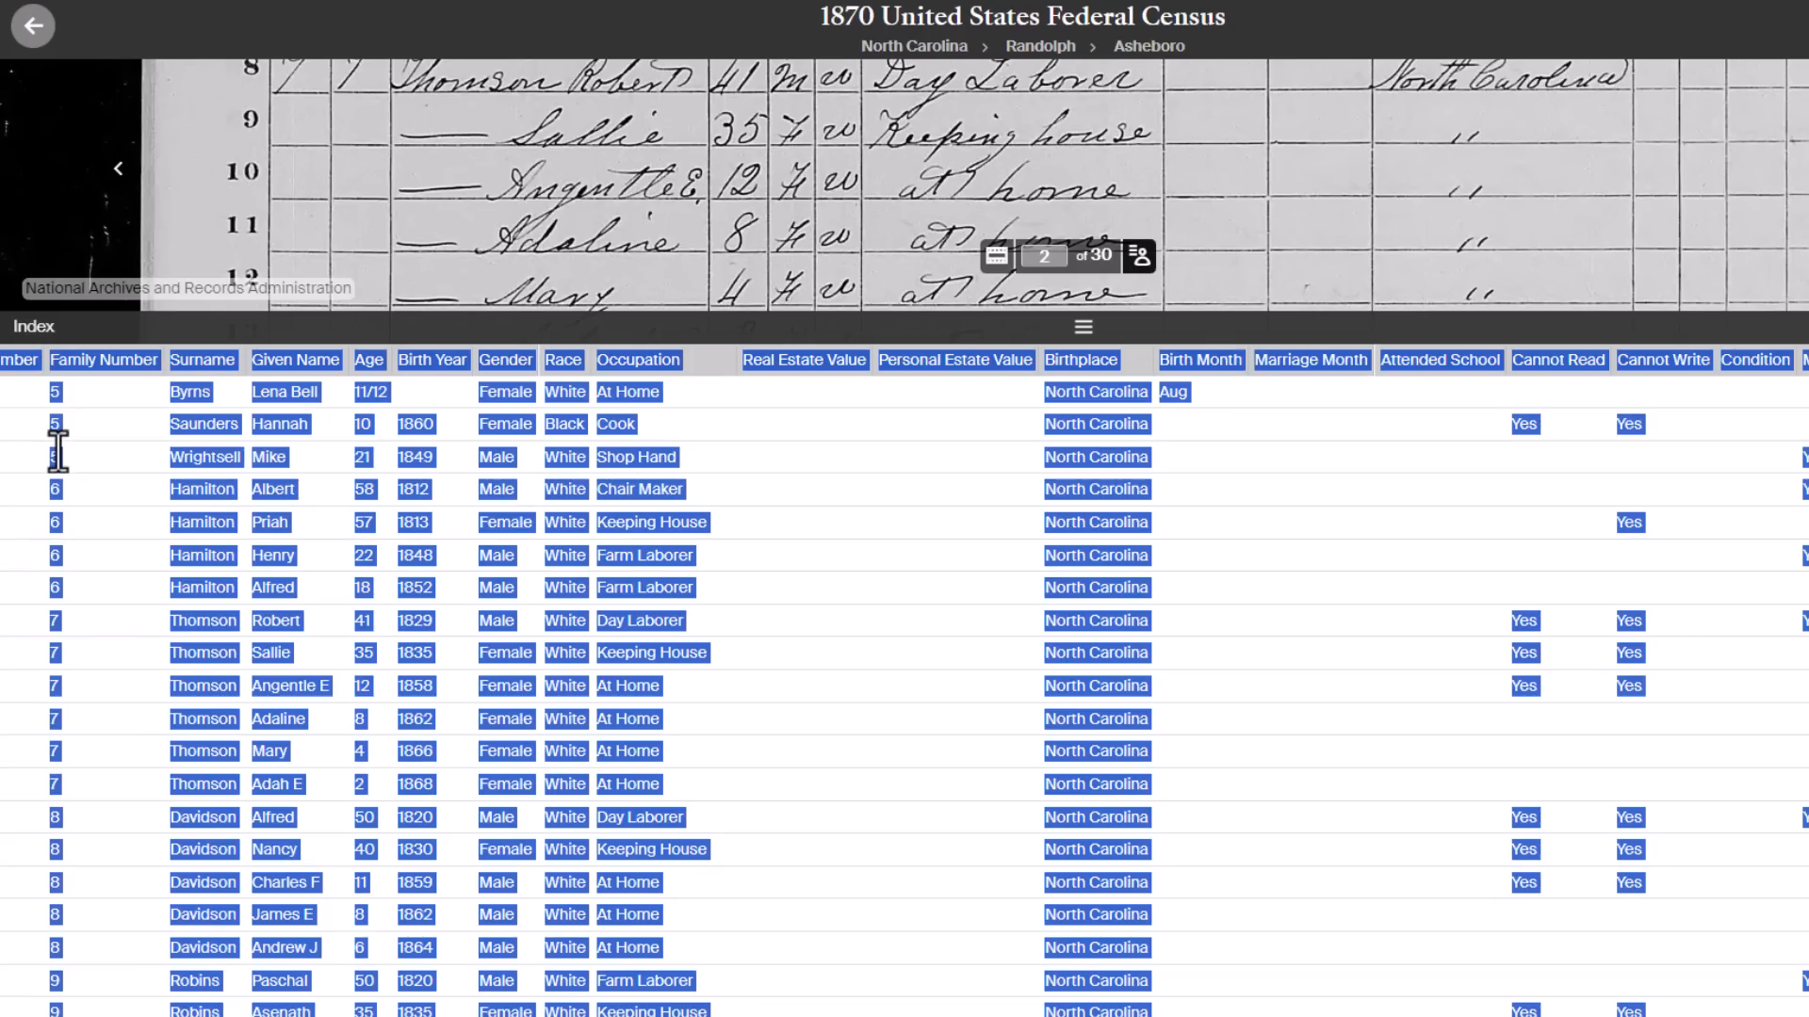
# Select all index rows for image 2 from line 1 through the last row, leaving out the column headings.
pyautogui.click(19, 389)
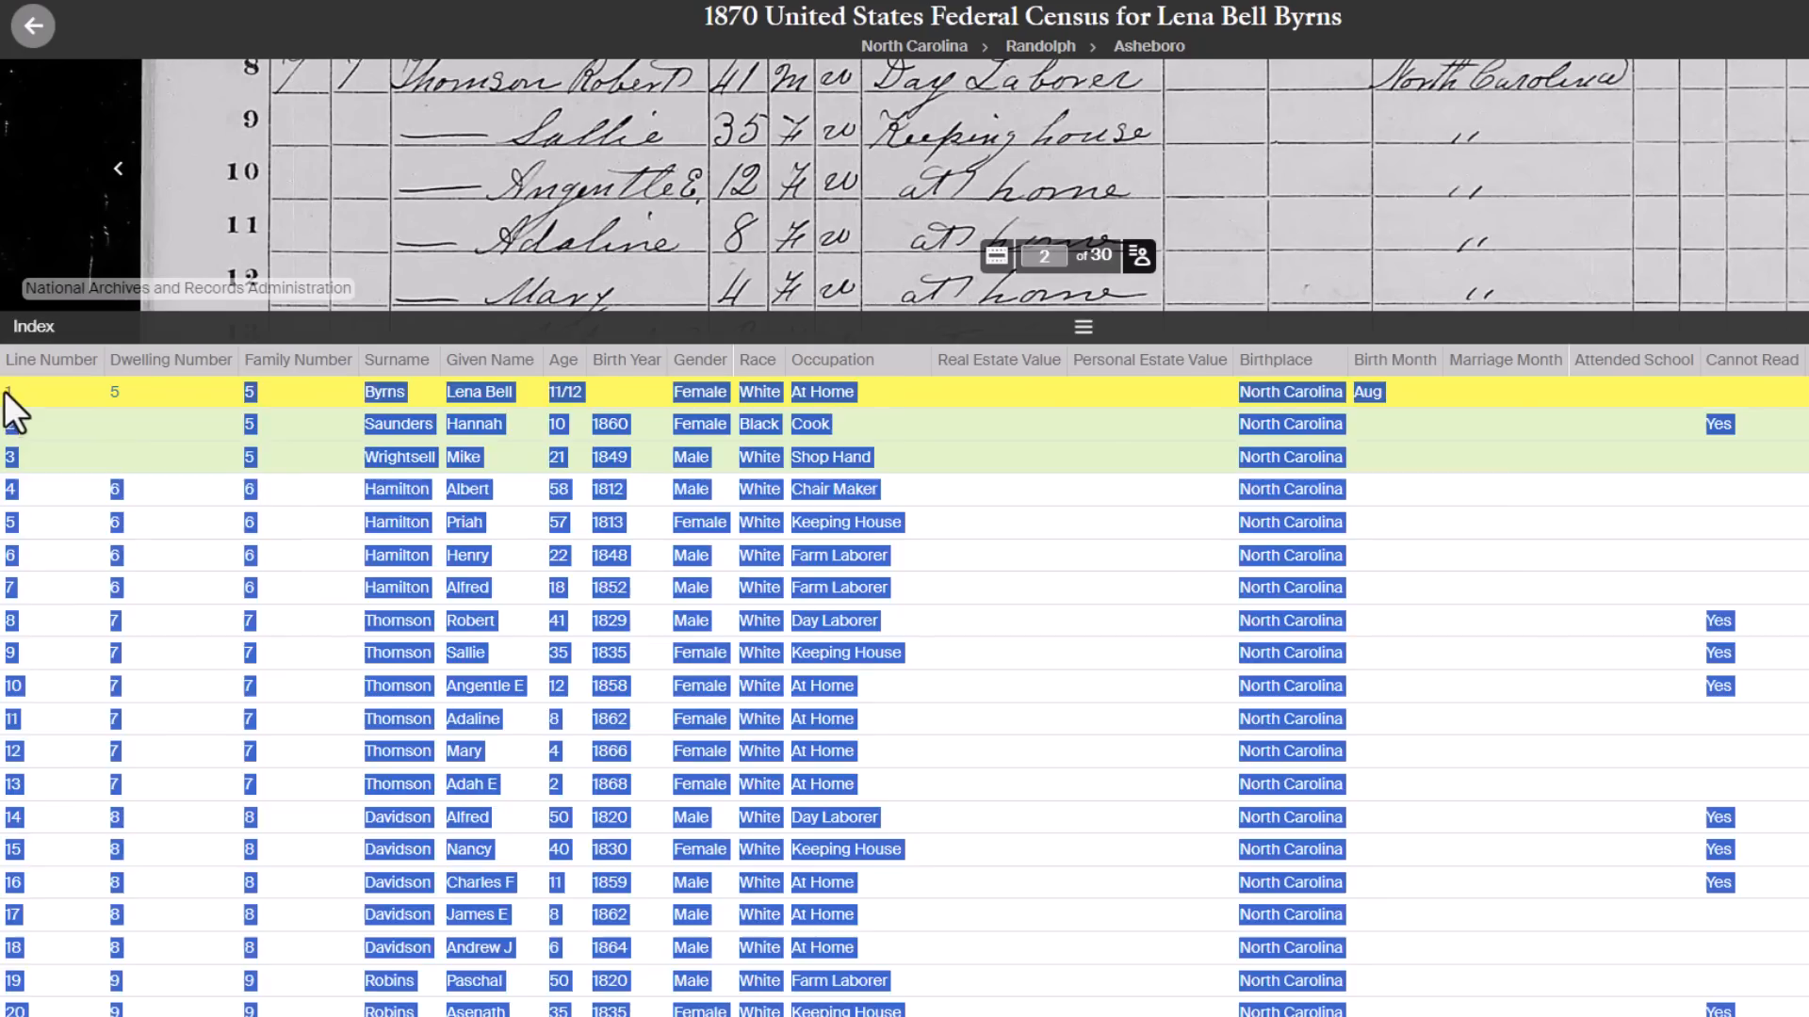
pyautogui.click(6, 390)
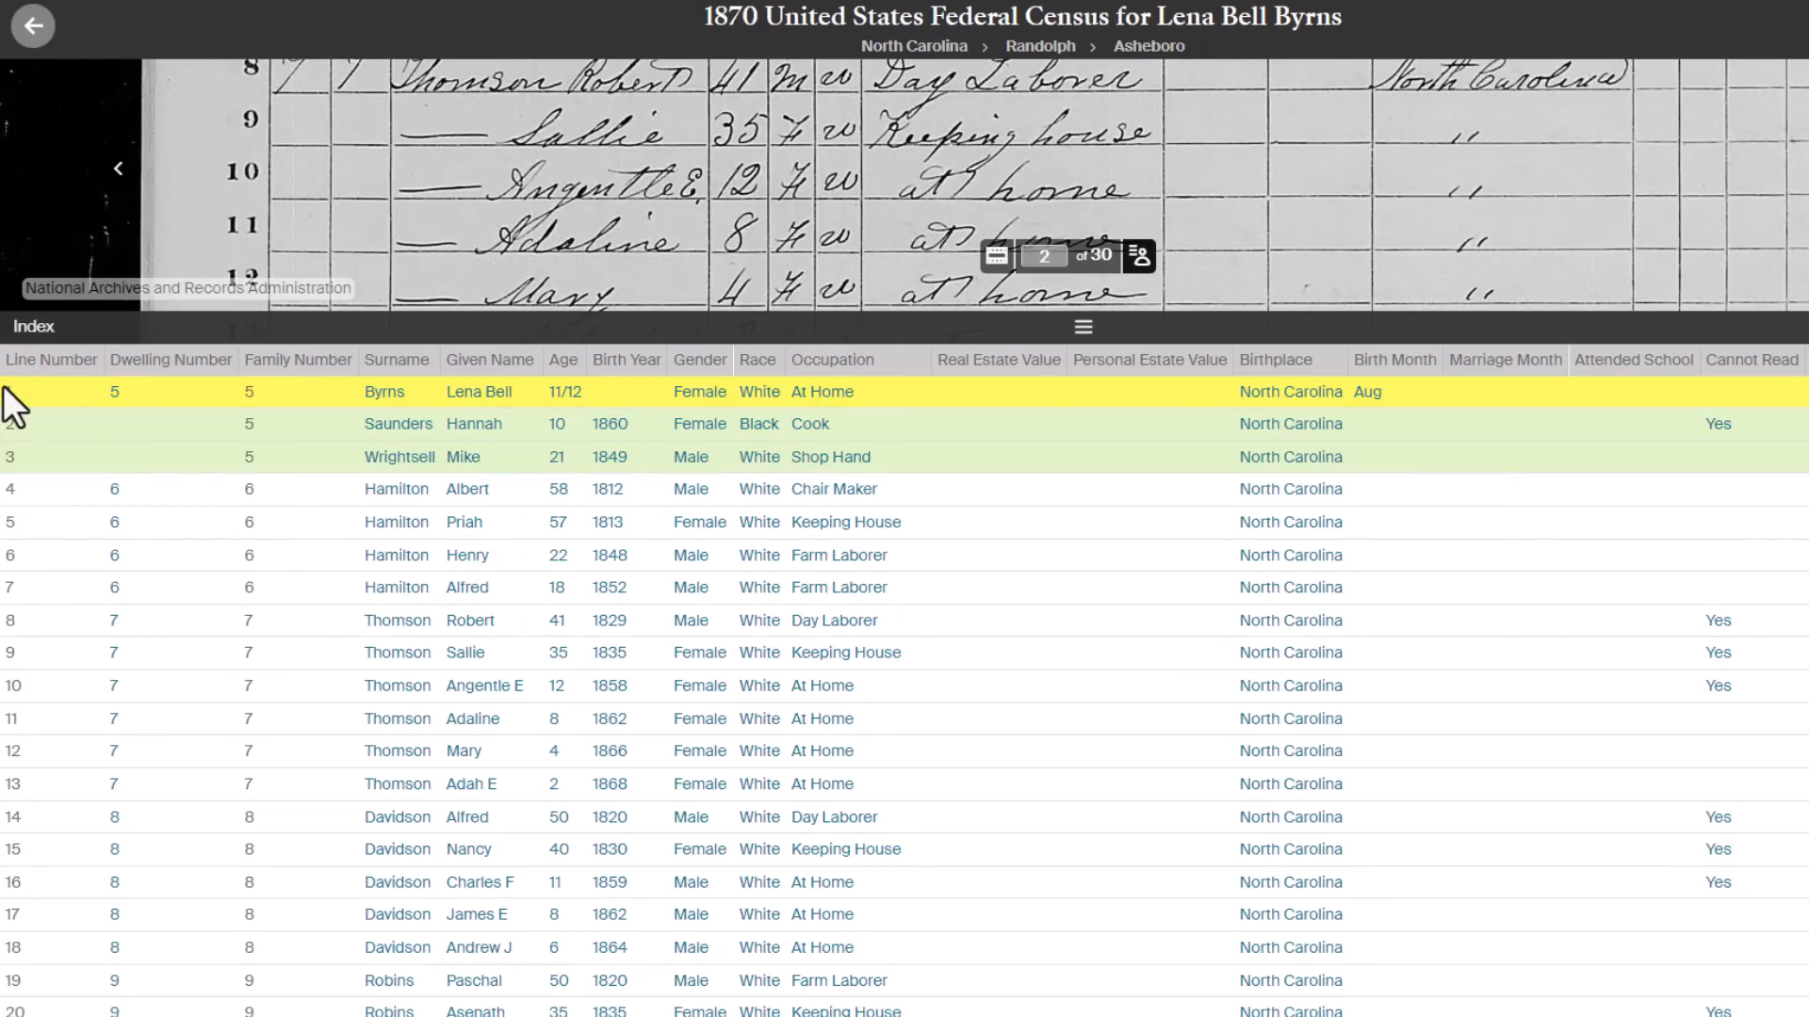
pyautogui.moveTo(3, 386); pyautogui.dragTo(1808, 1016)
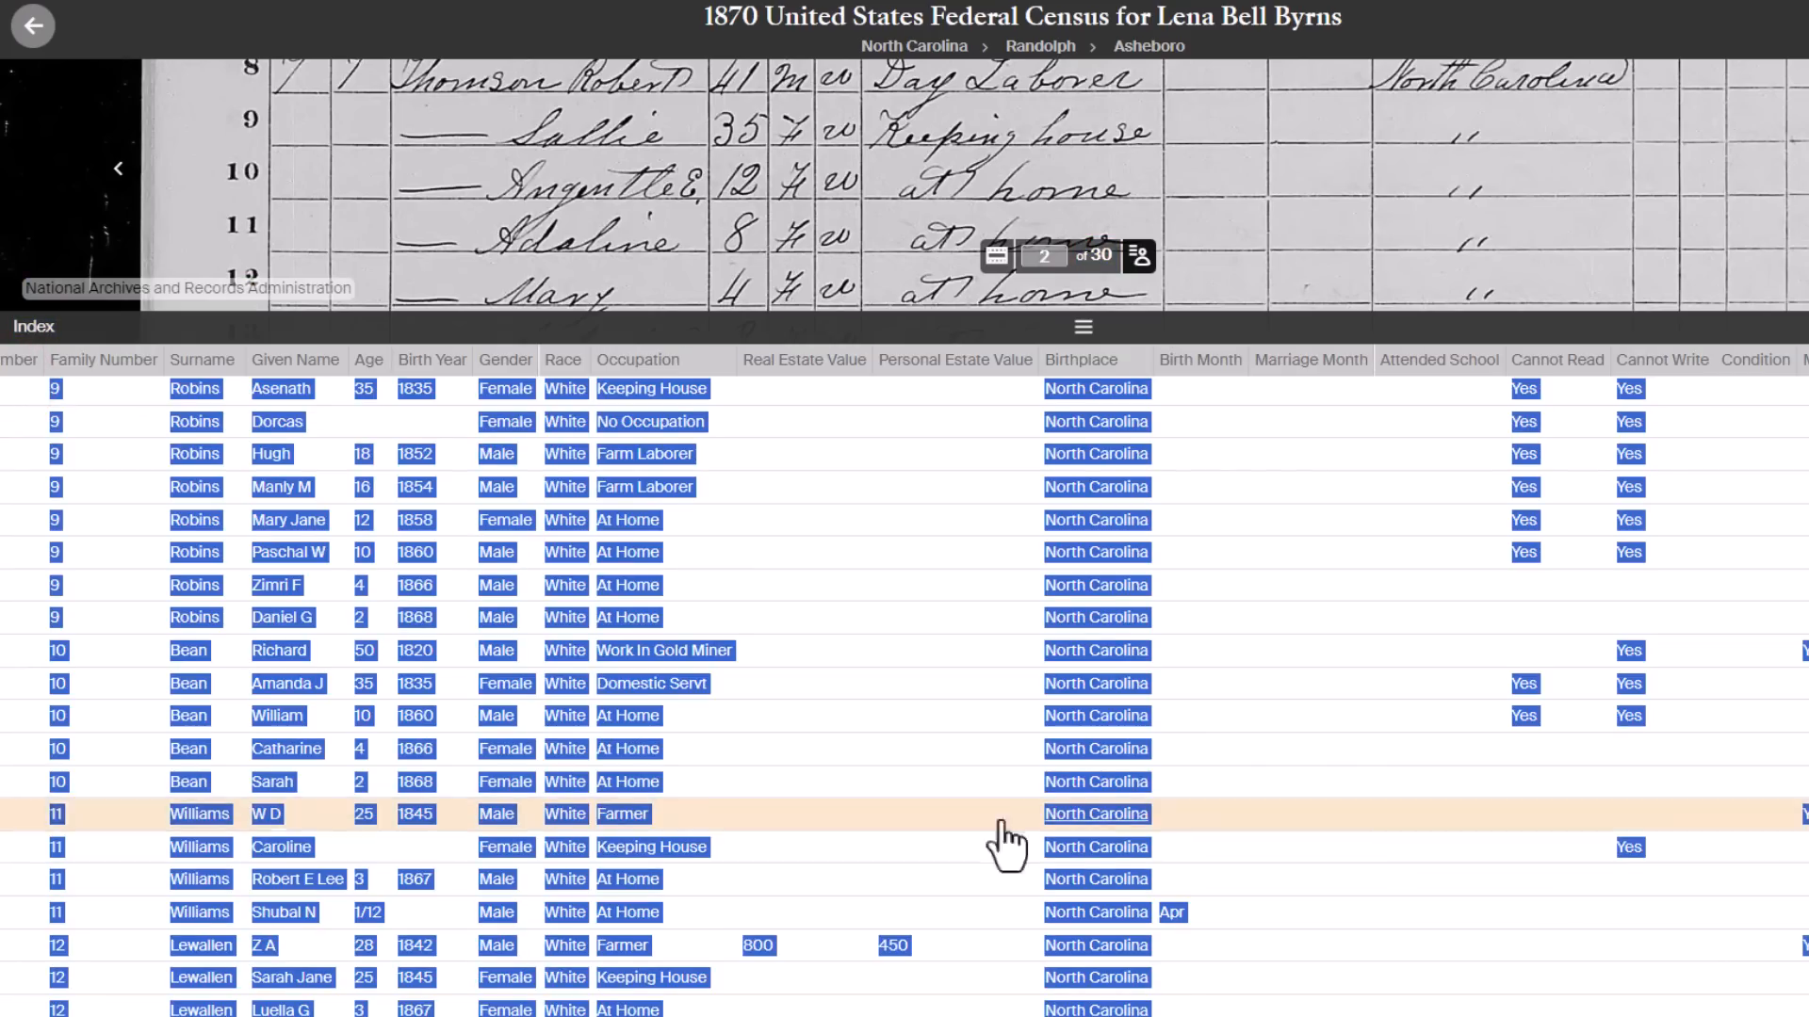
# Copy the selected image 2 rows, switch to Excel, and paste them as Text starting at cell B43.
pyautogui.click(848, 1015)
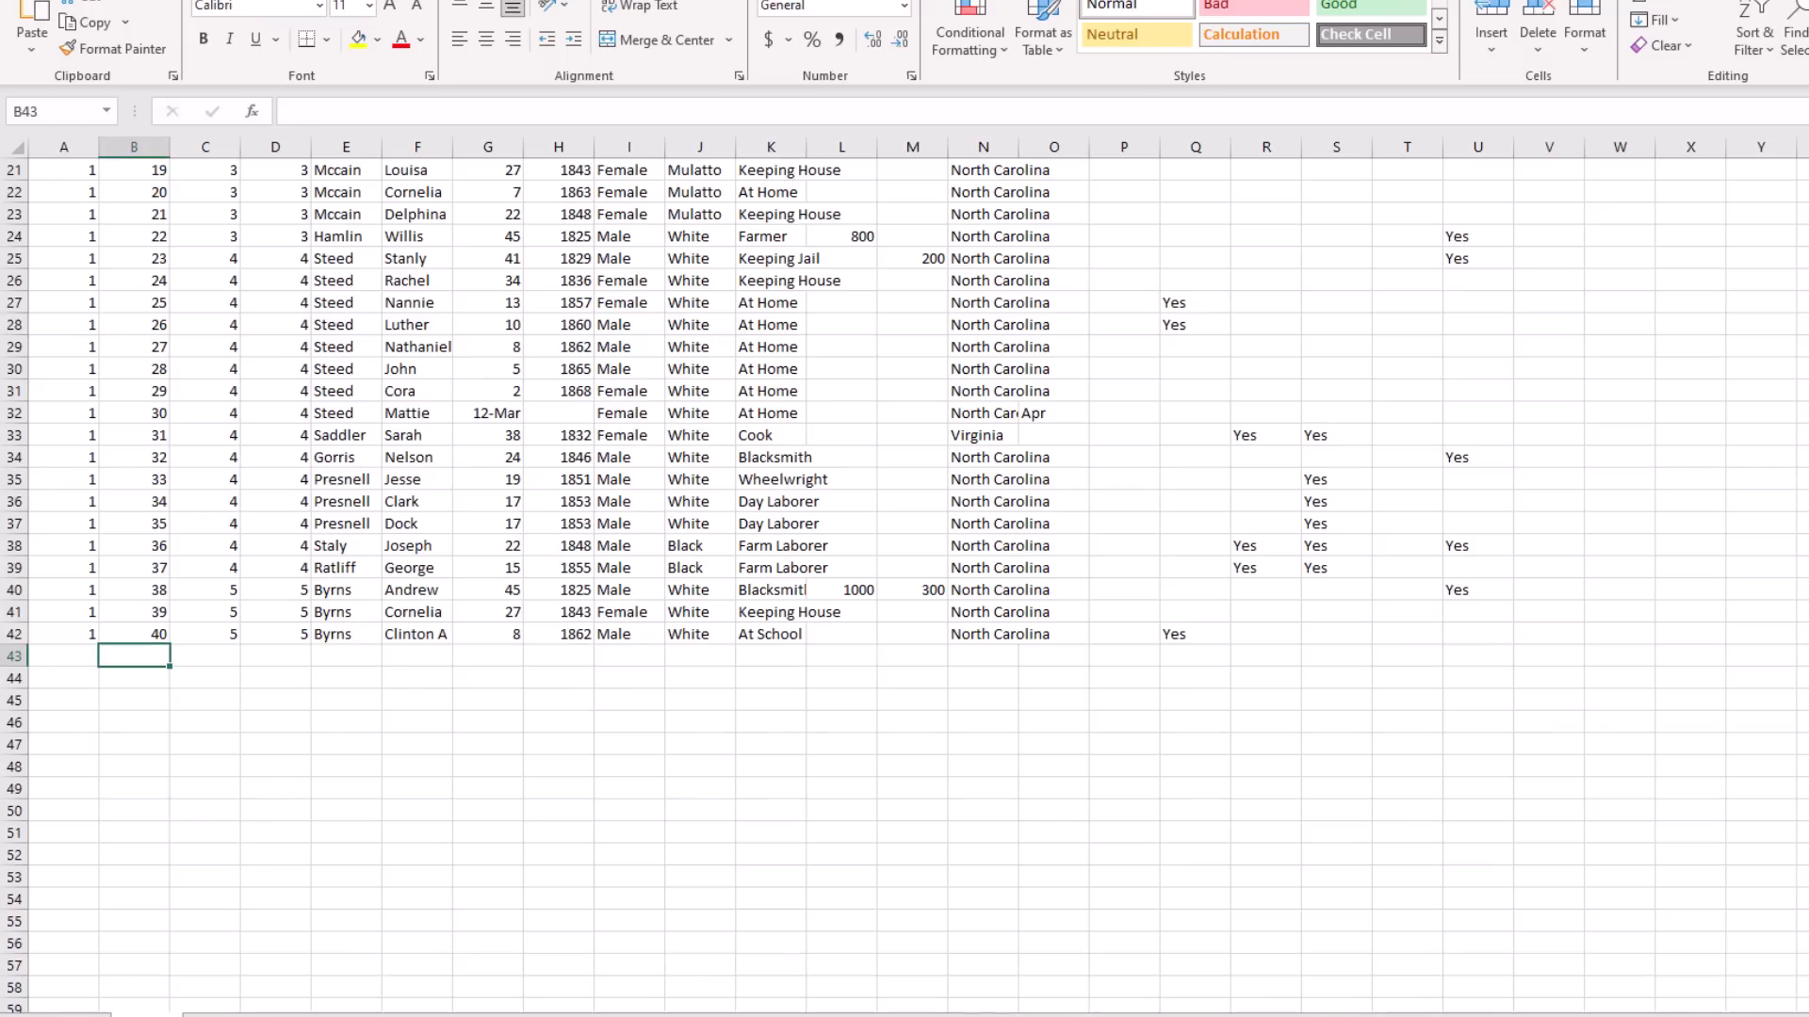
pyautogui.rightClick(133, 660)
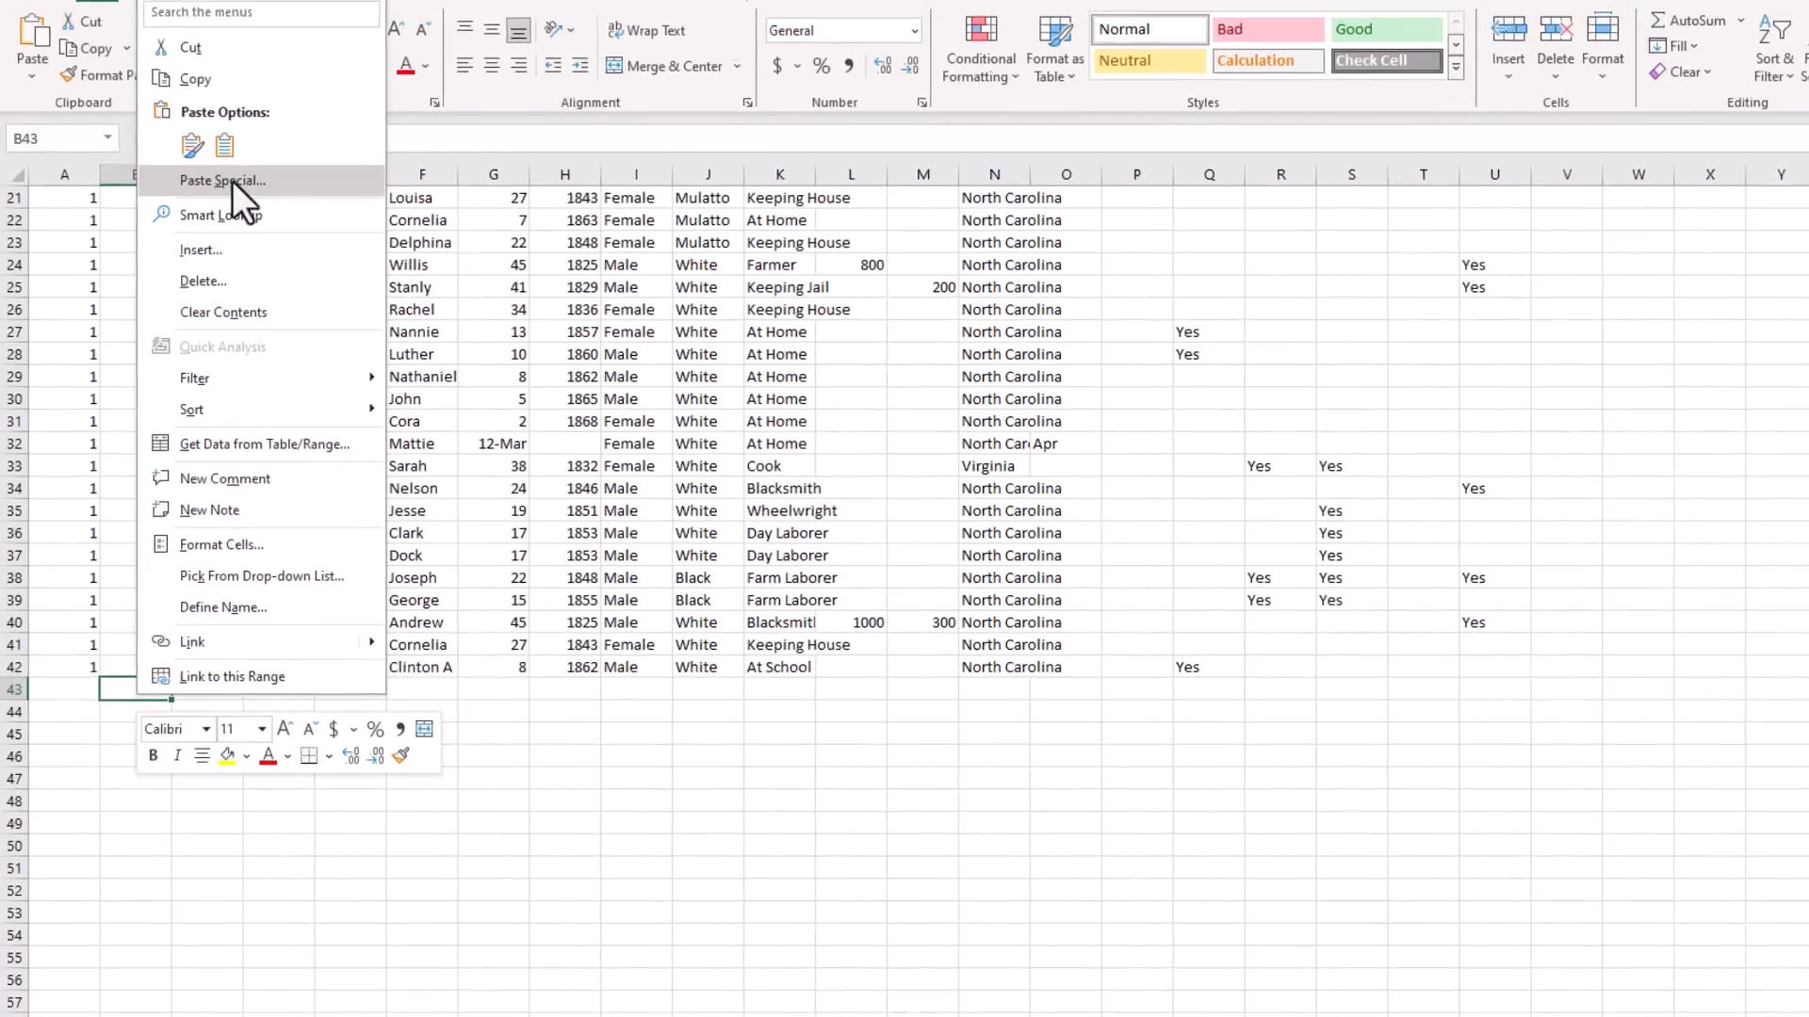
pyautogui.click(232, 179)
pyautogui.click(121, 78)
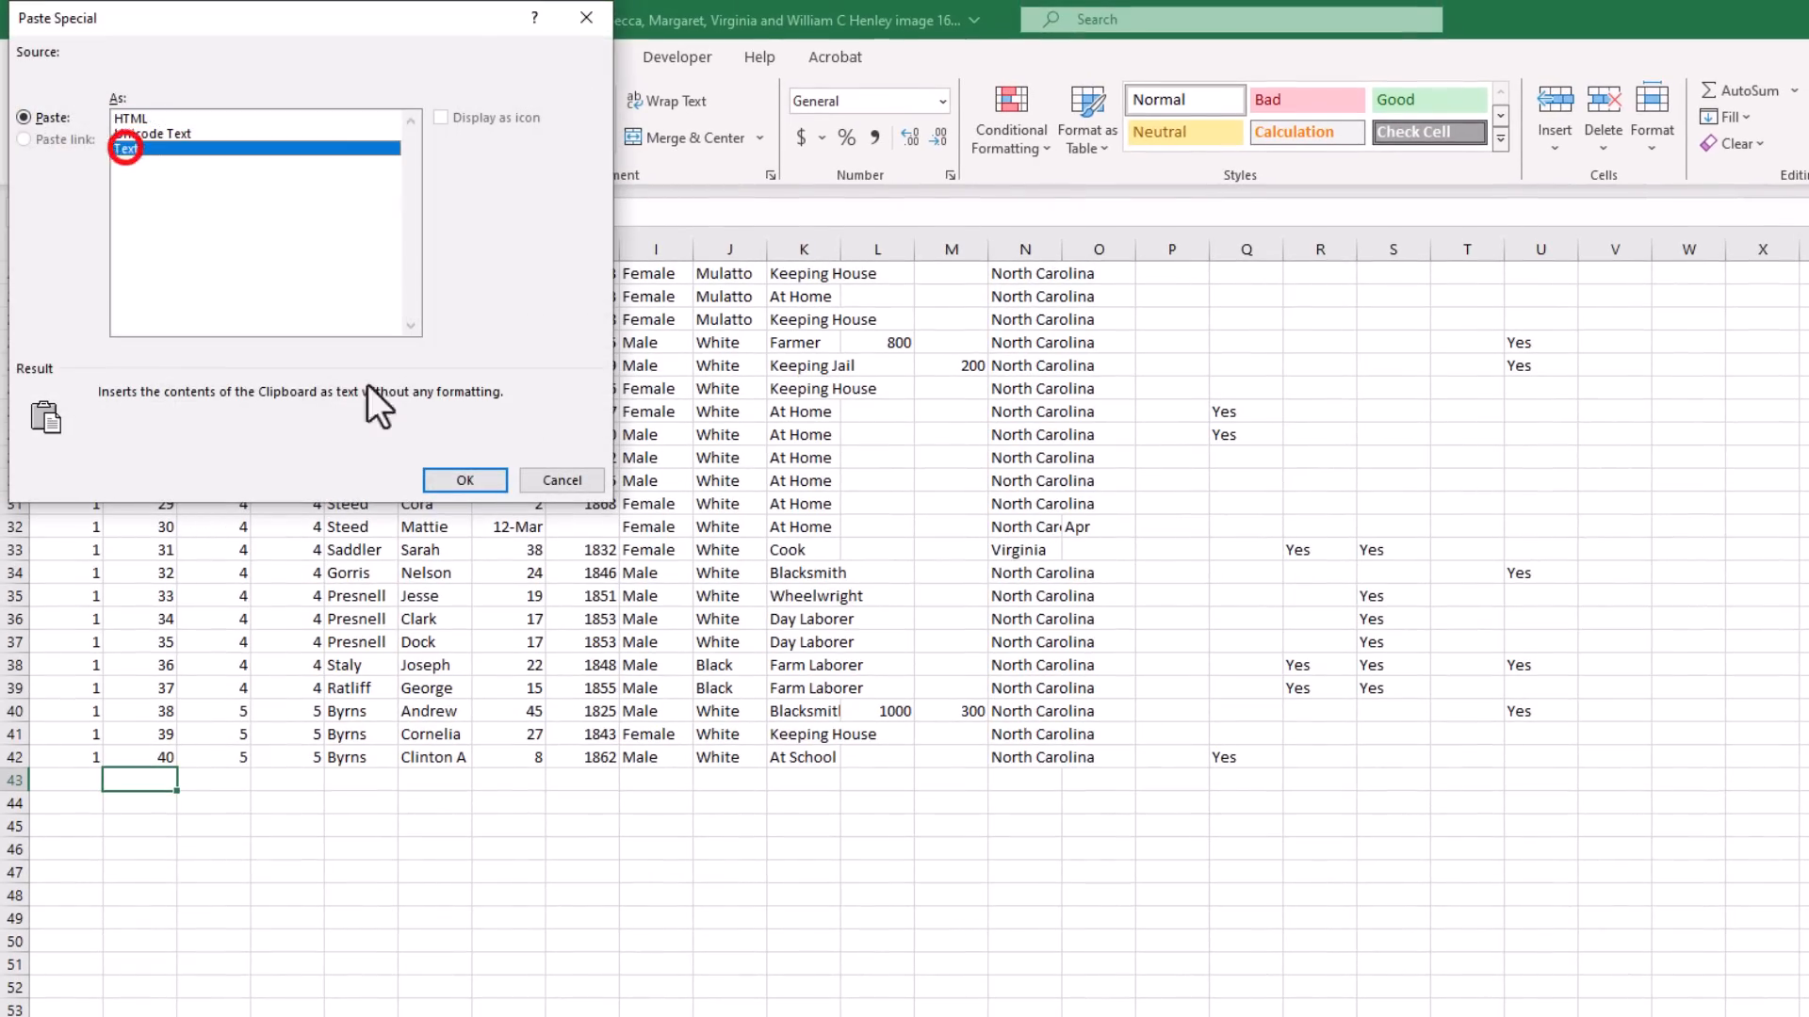
pyautogui.click(478, 482)
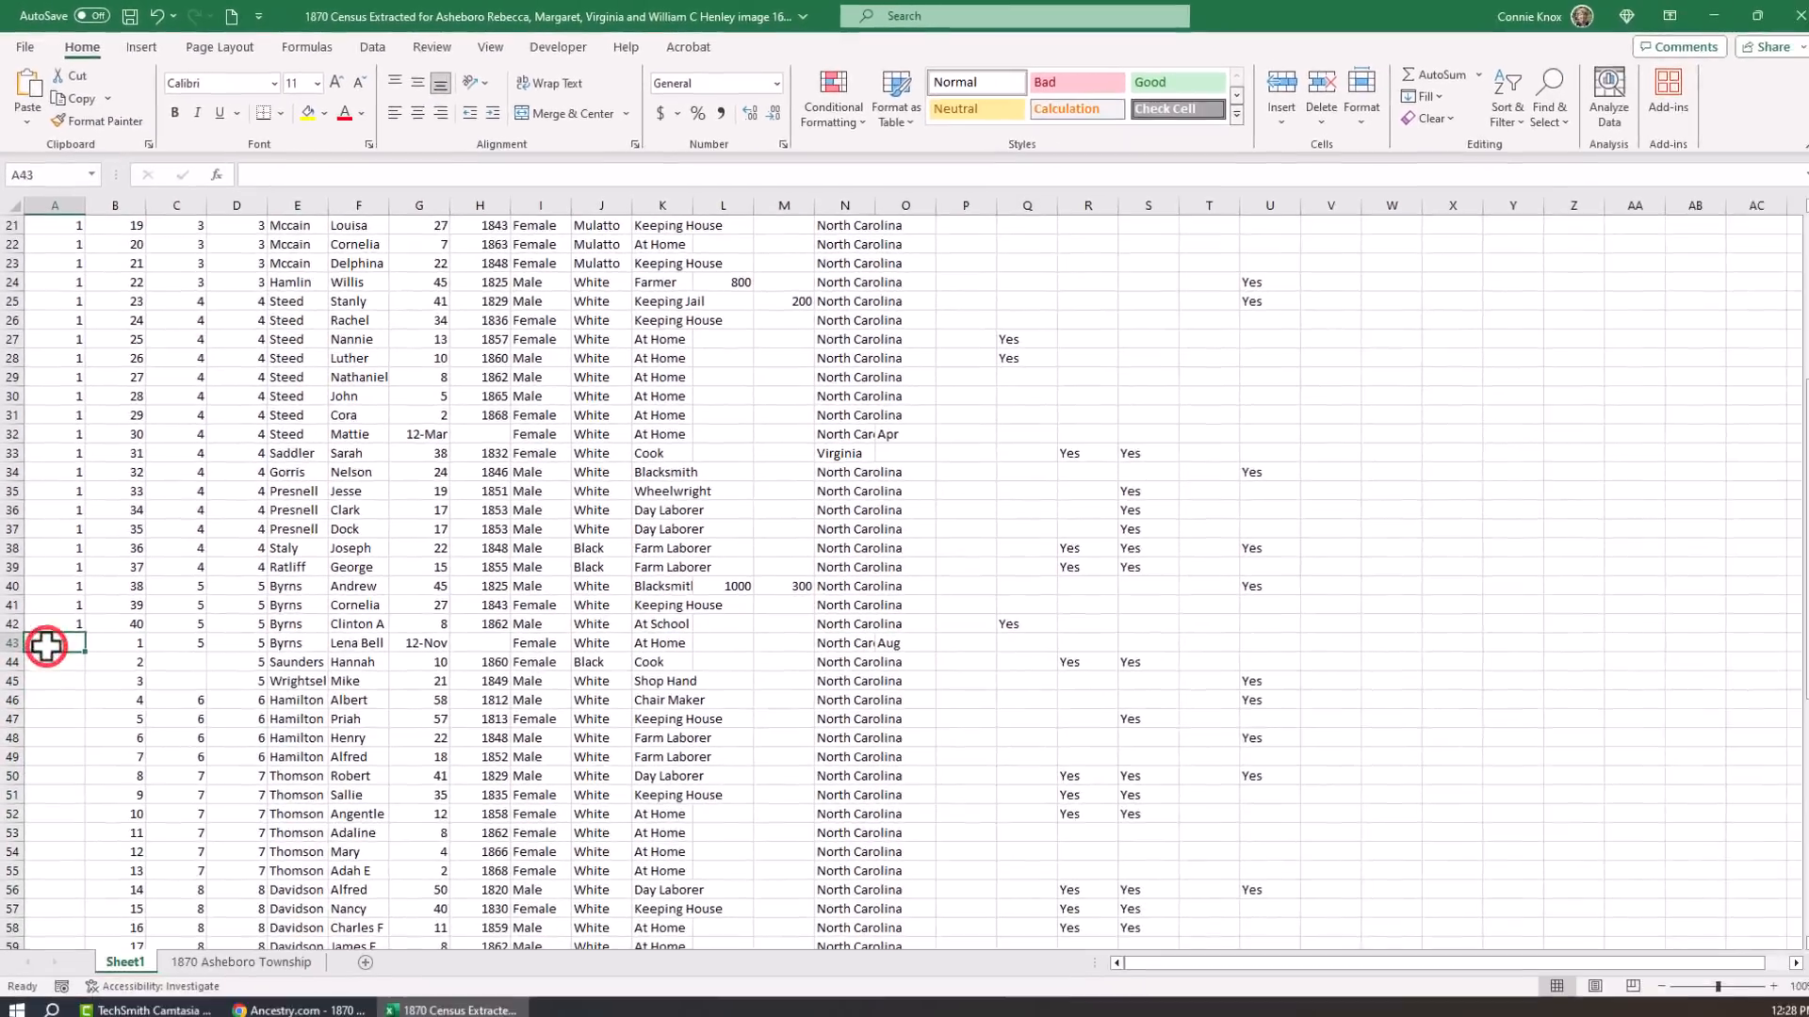
# Enter image number 2 in cell A43 and fill it down the Image column through row 82.
pyautogui.click(56, 744)
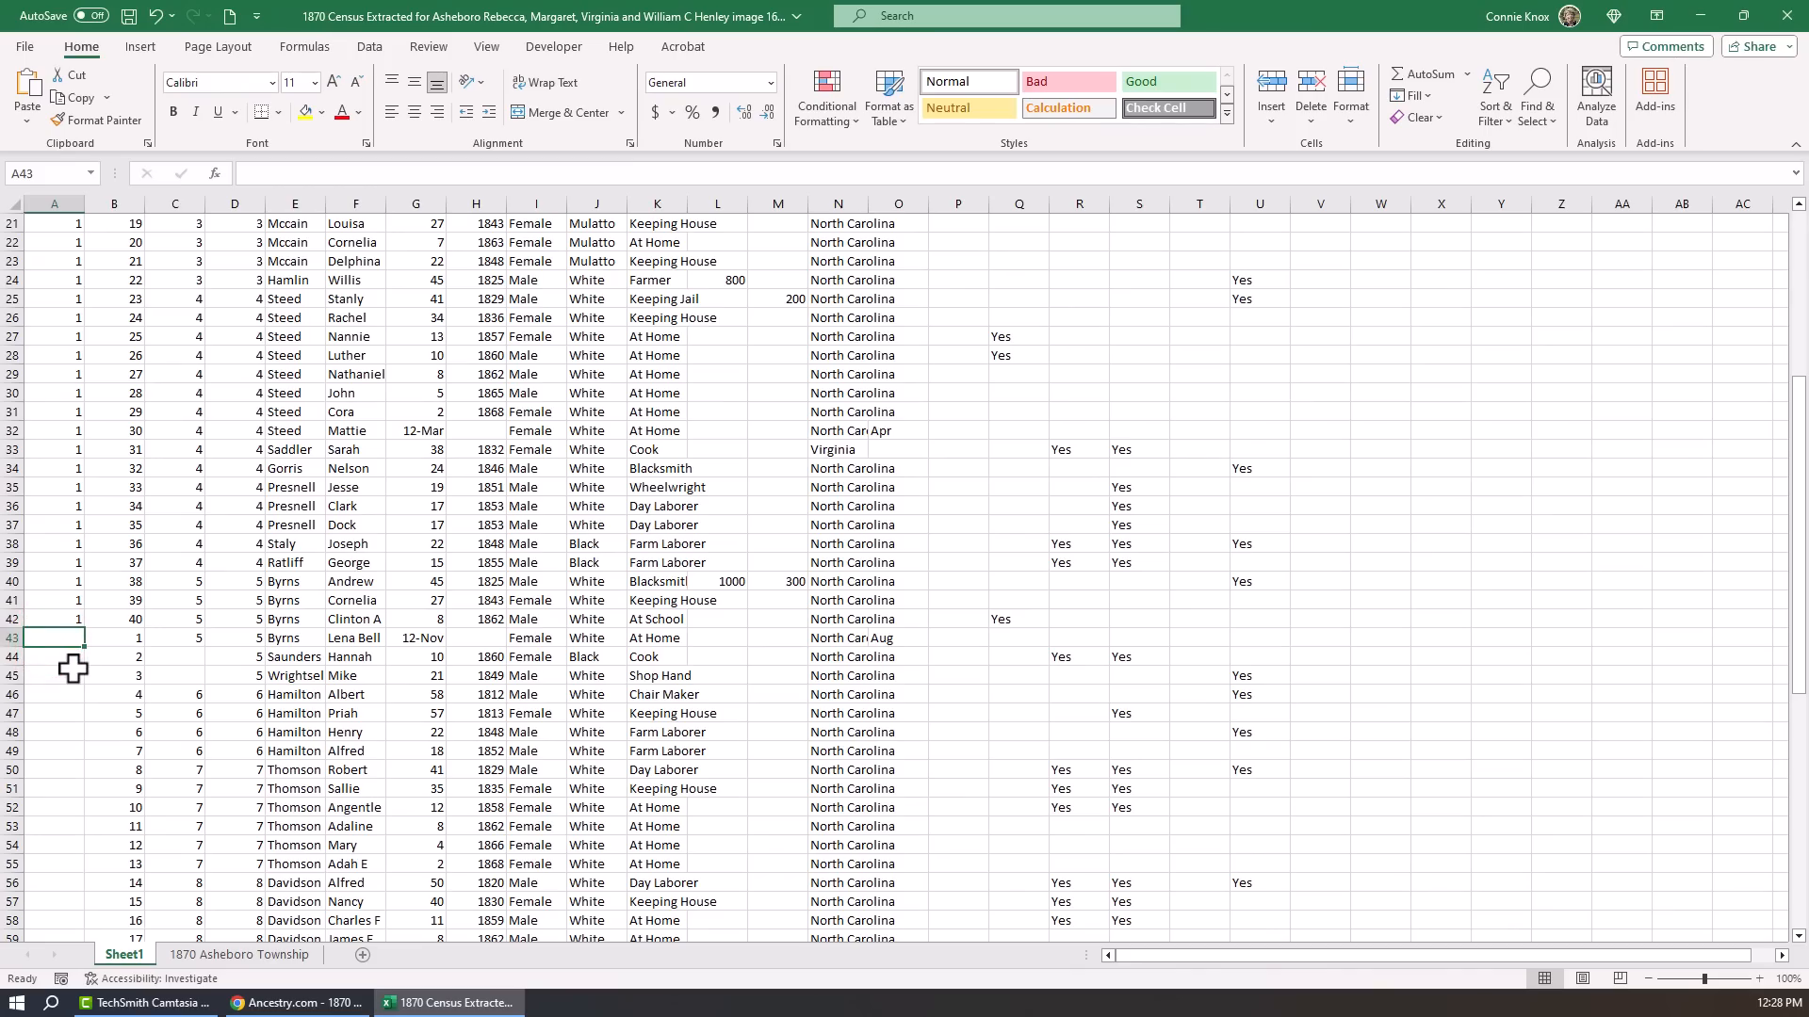
pyautogui.write('2')
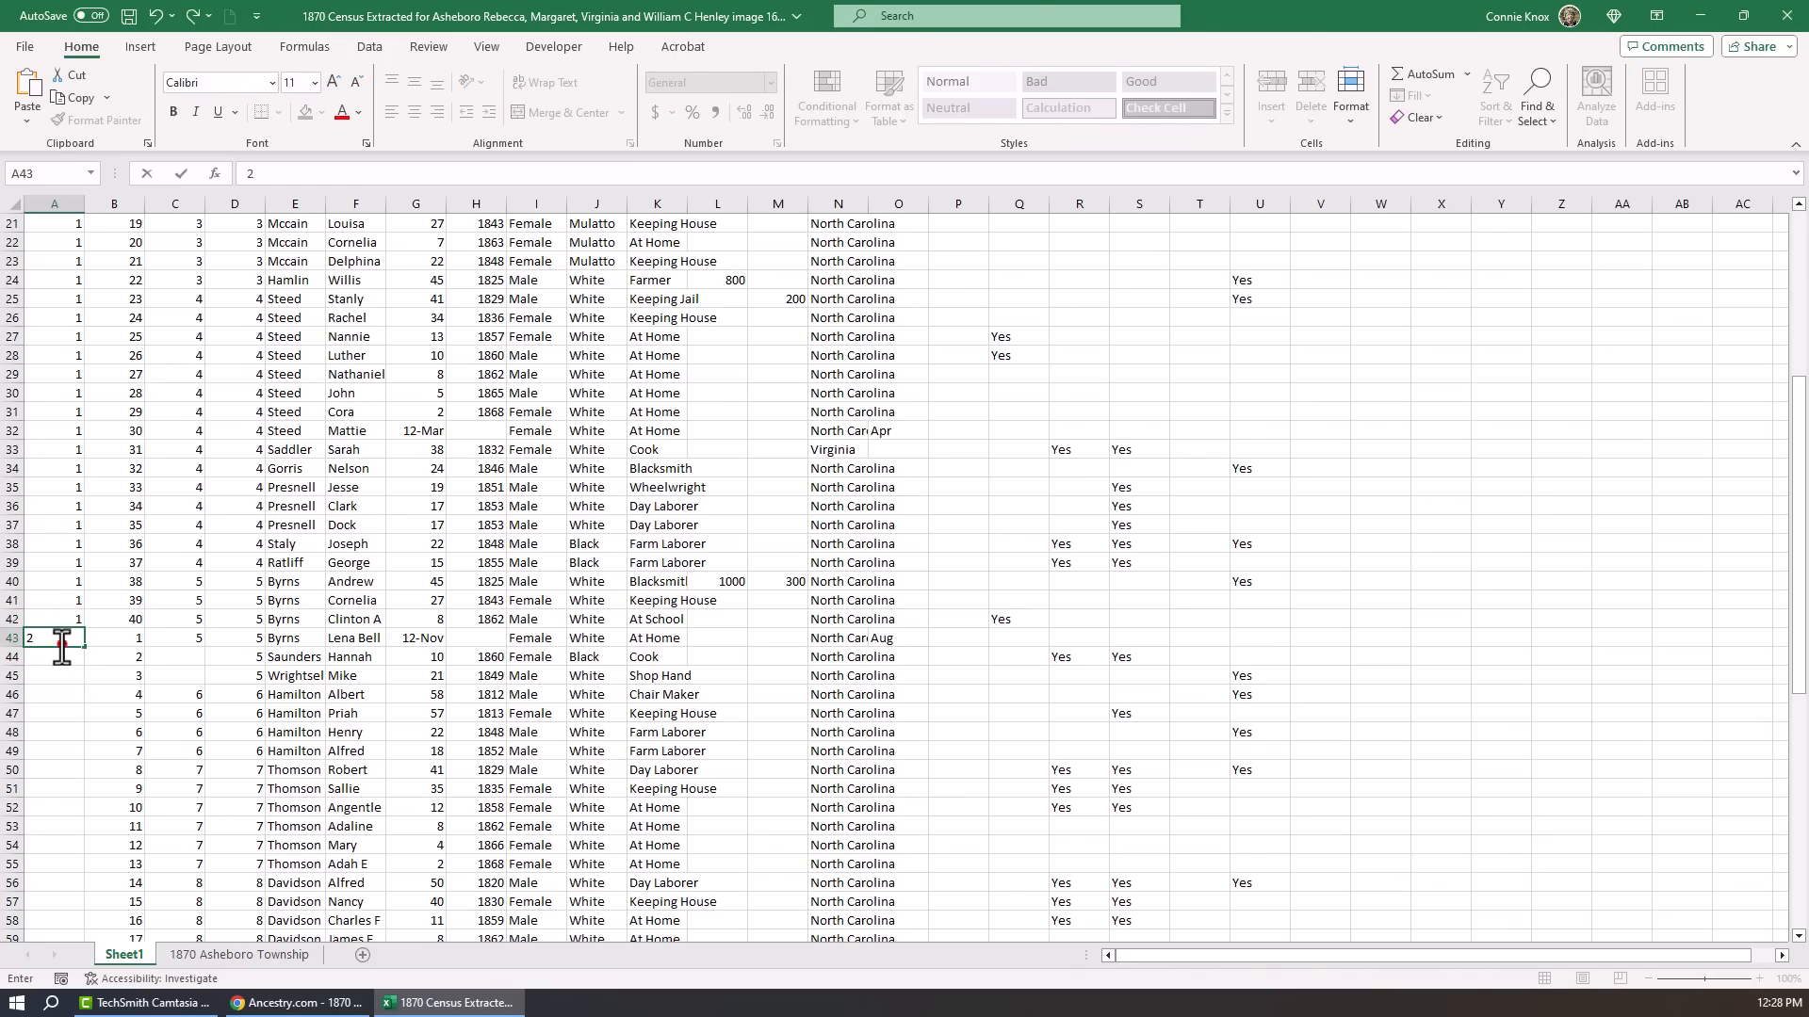
pyautogui.click(58, 639)
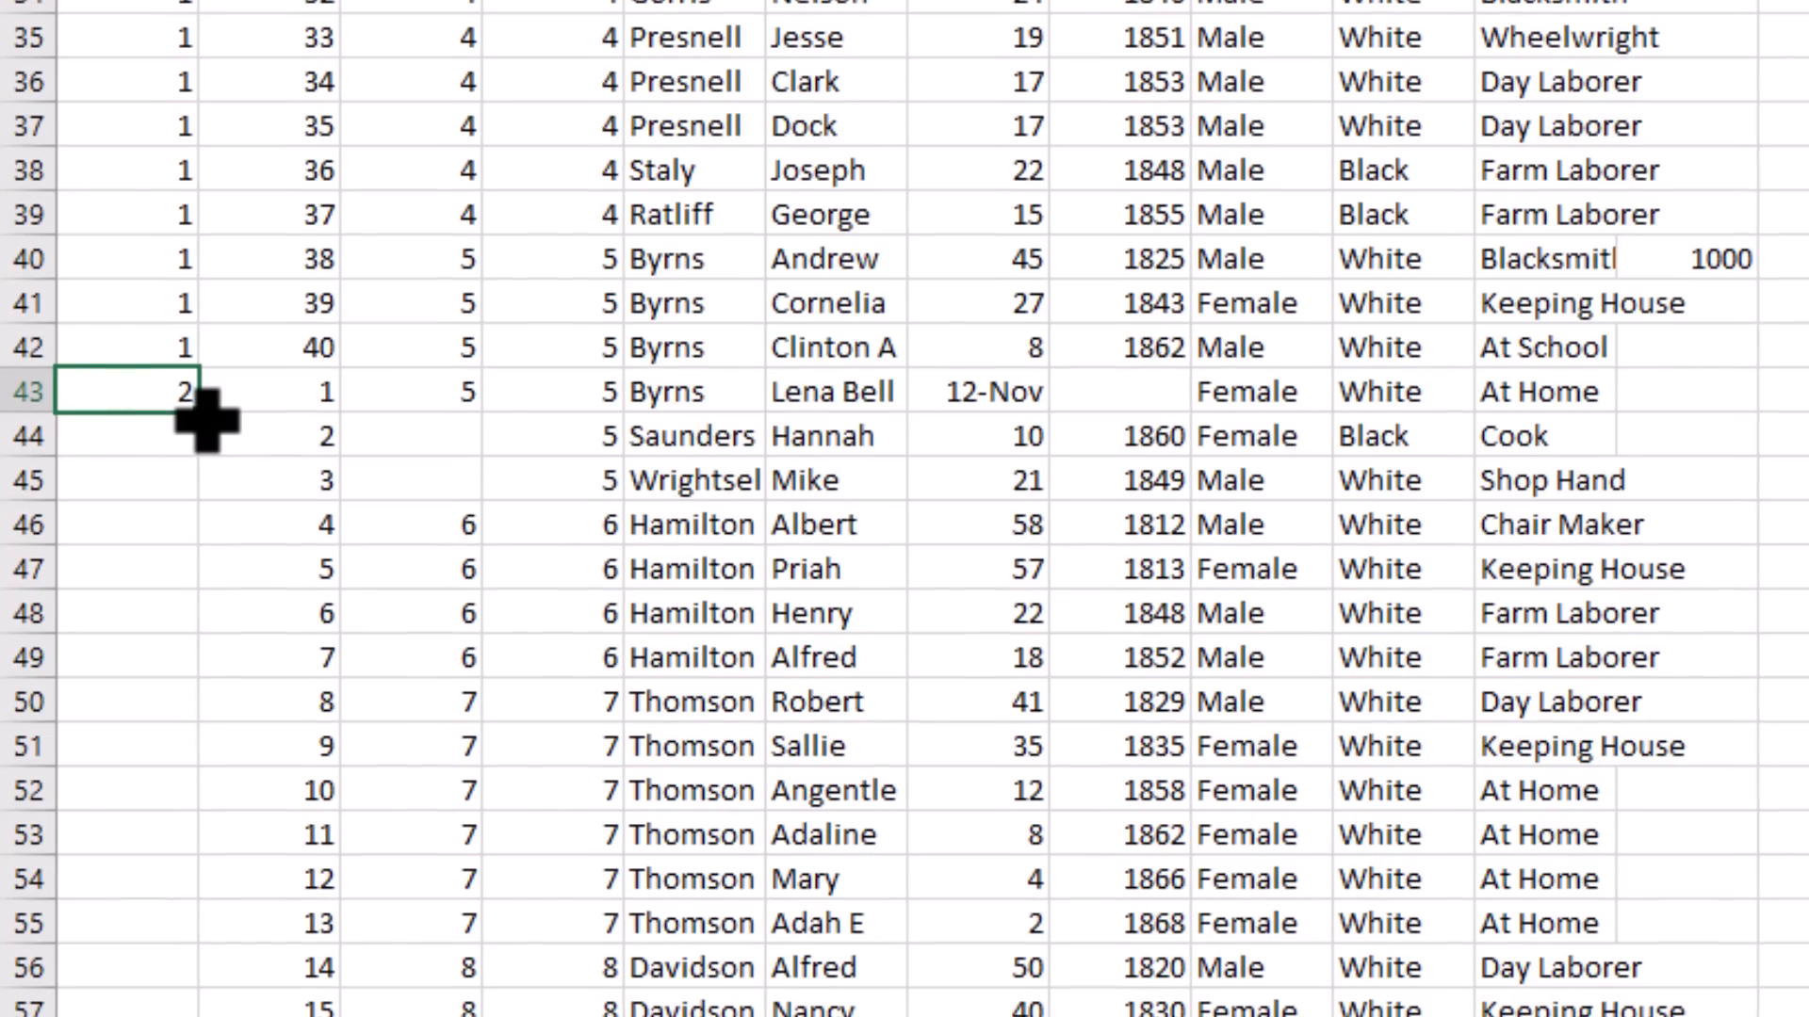
pyautogui.moveTo(200, 413); pyautogui.dragTo(200, 1016)
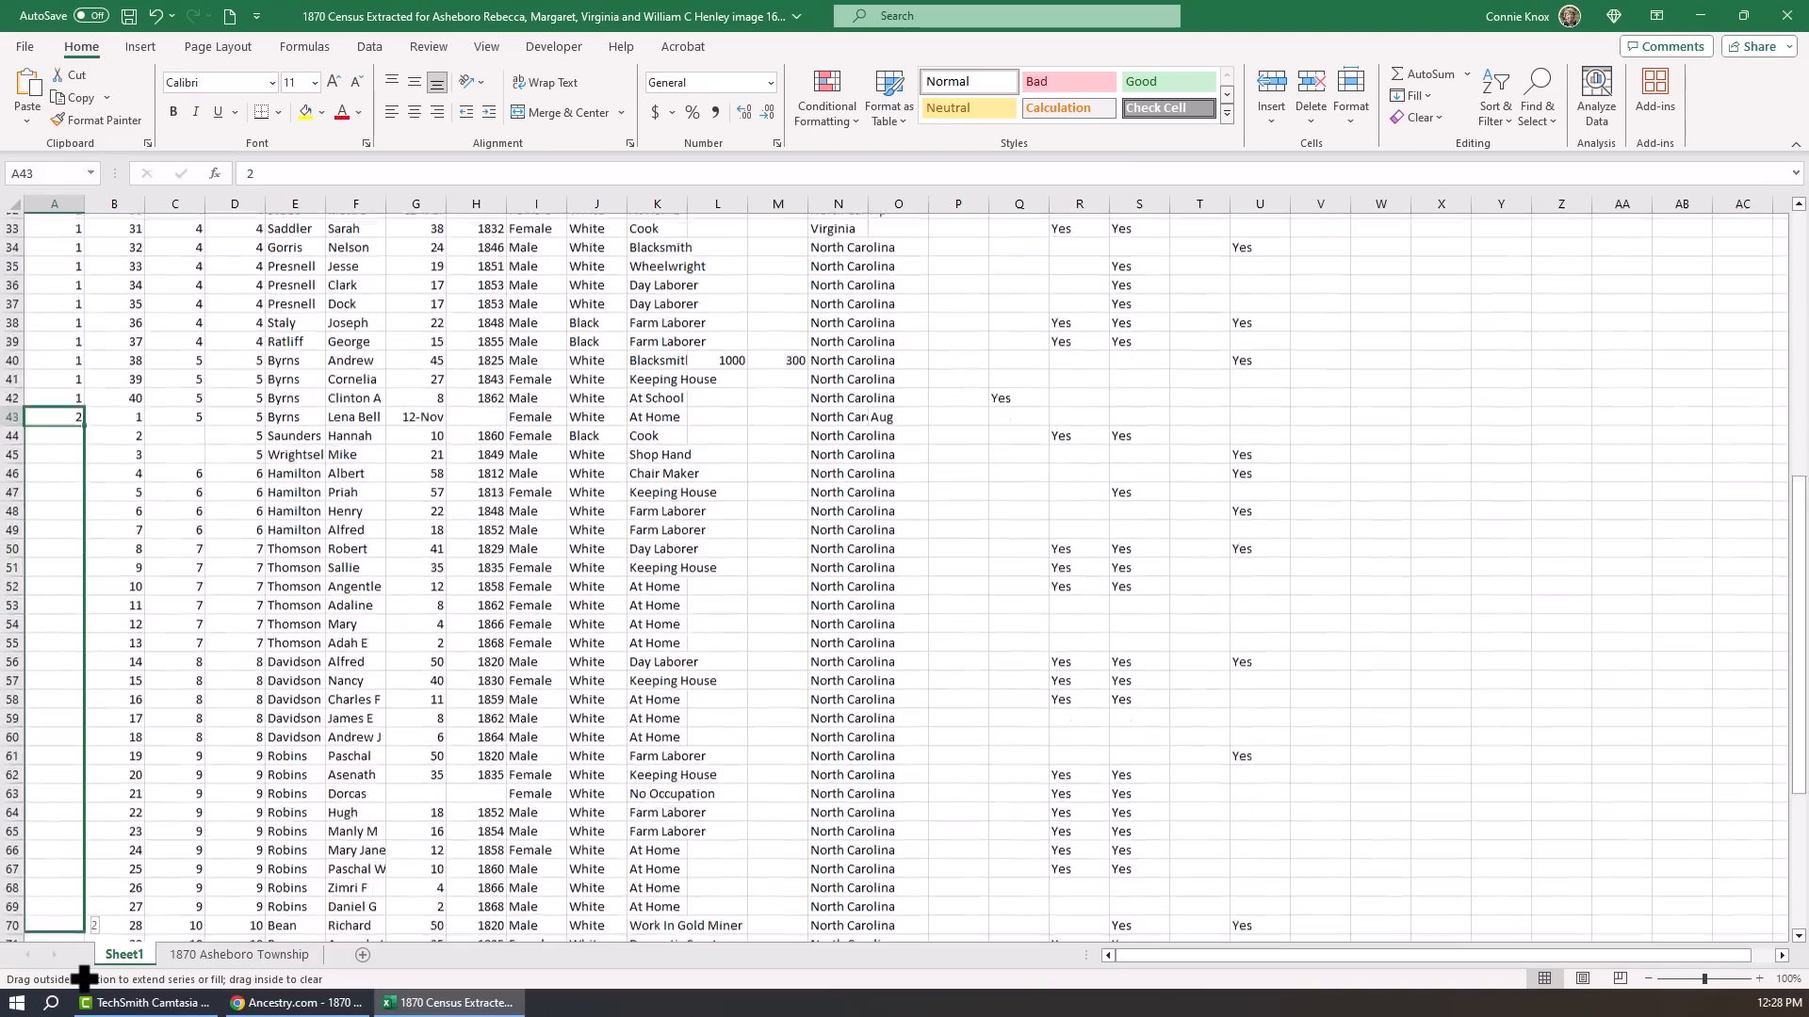
pyautogui.moveTo(84, 977); pyautogui.dragTo(76, 899)
# Delete the stray "Close" text from cell B83 and review the records extracted from images 1 and 2.
pyautogui.click(113, 902)
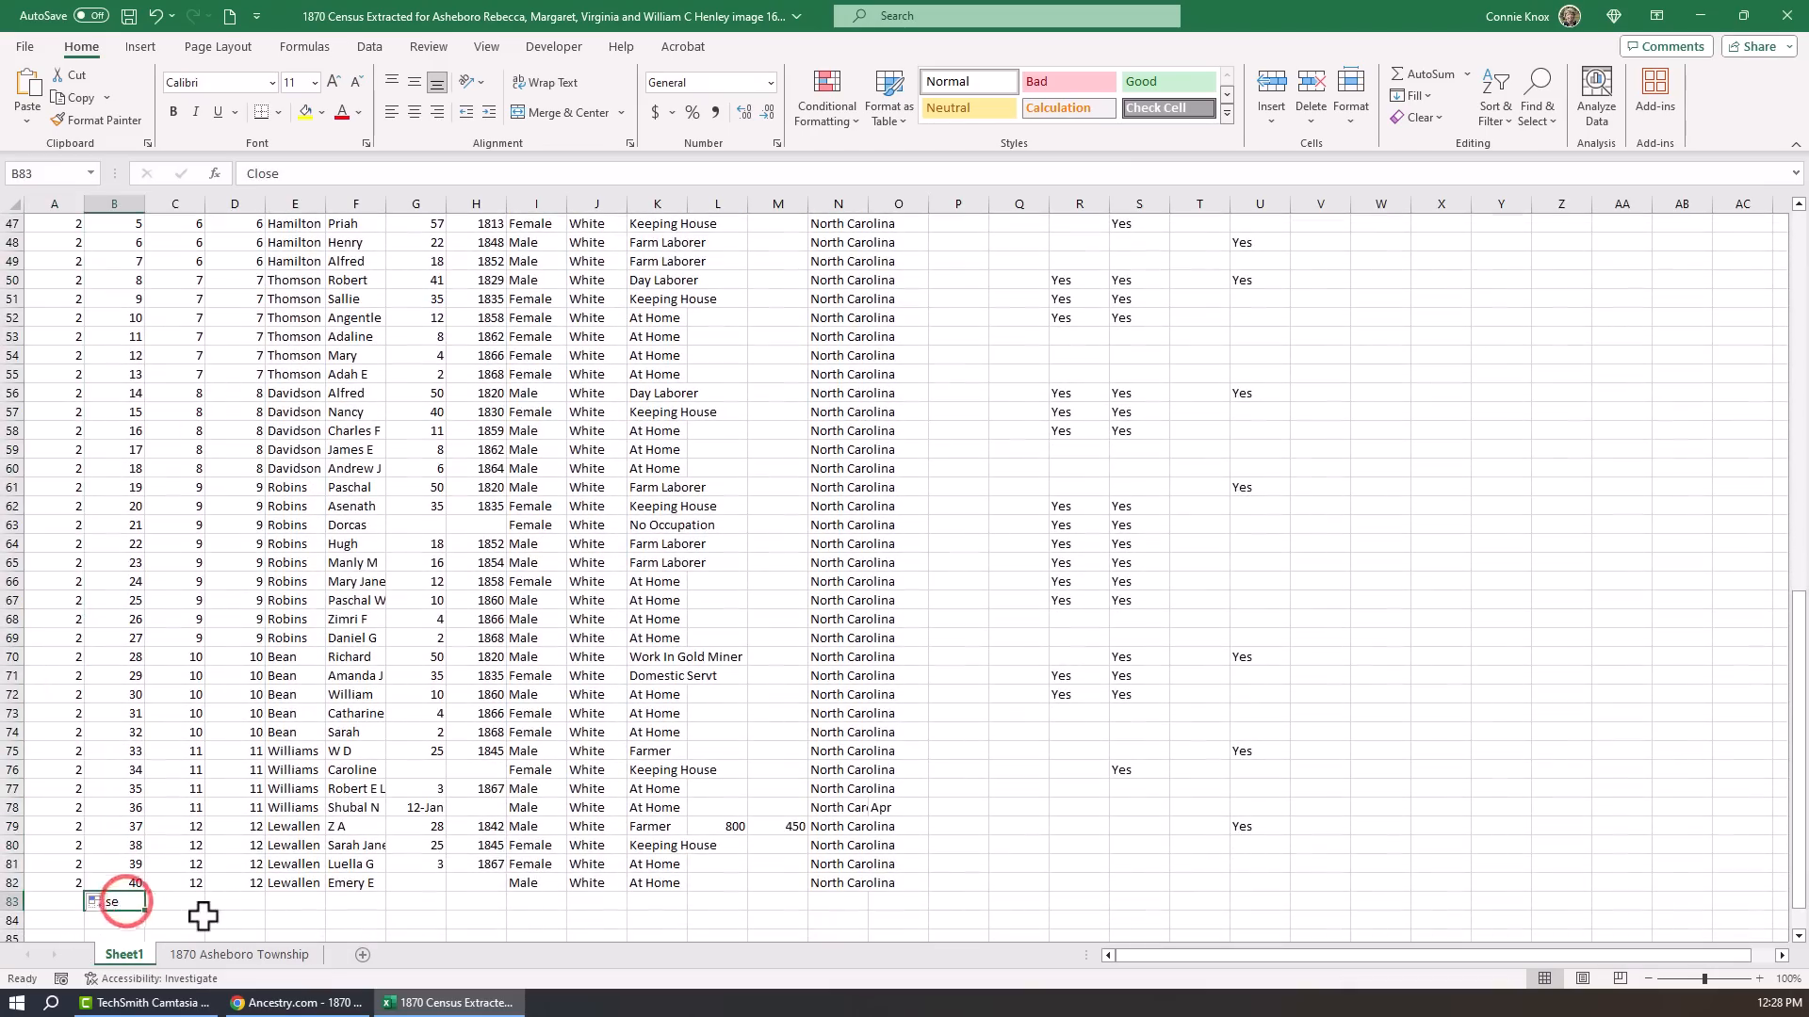
pyautogui.scroll(6, 36, 614)
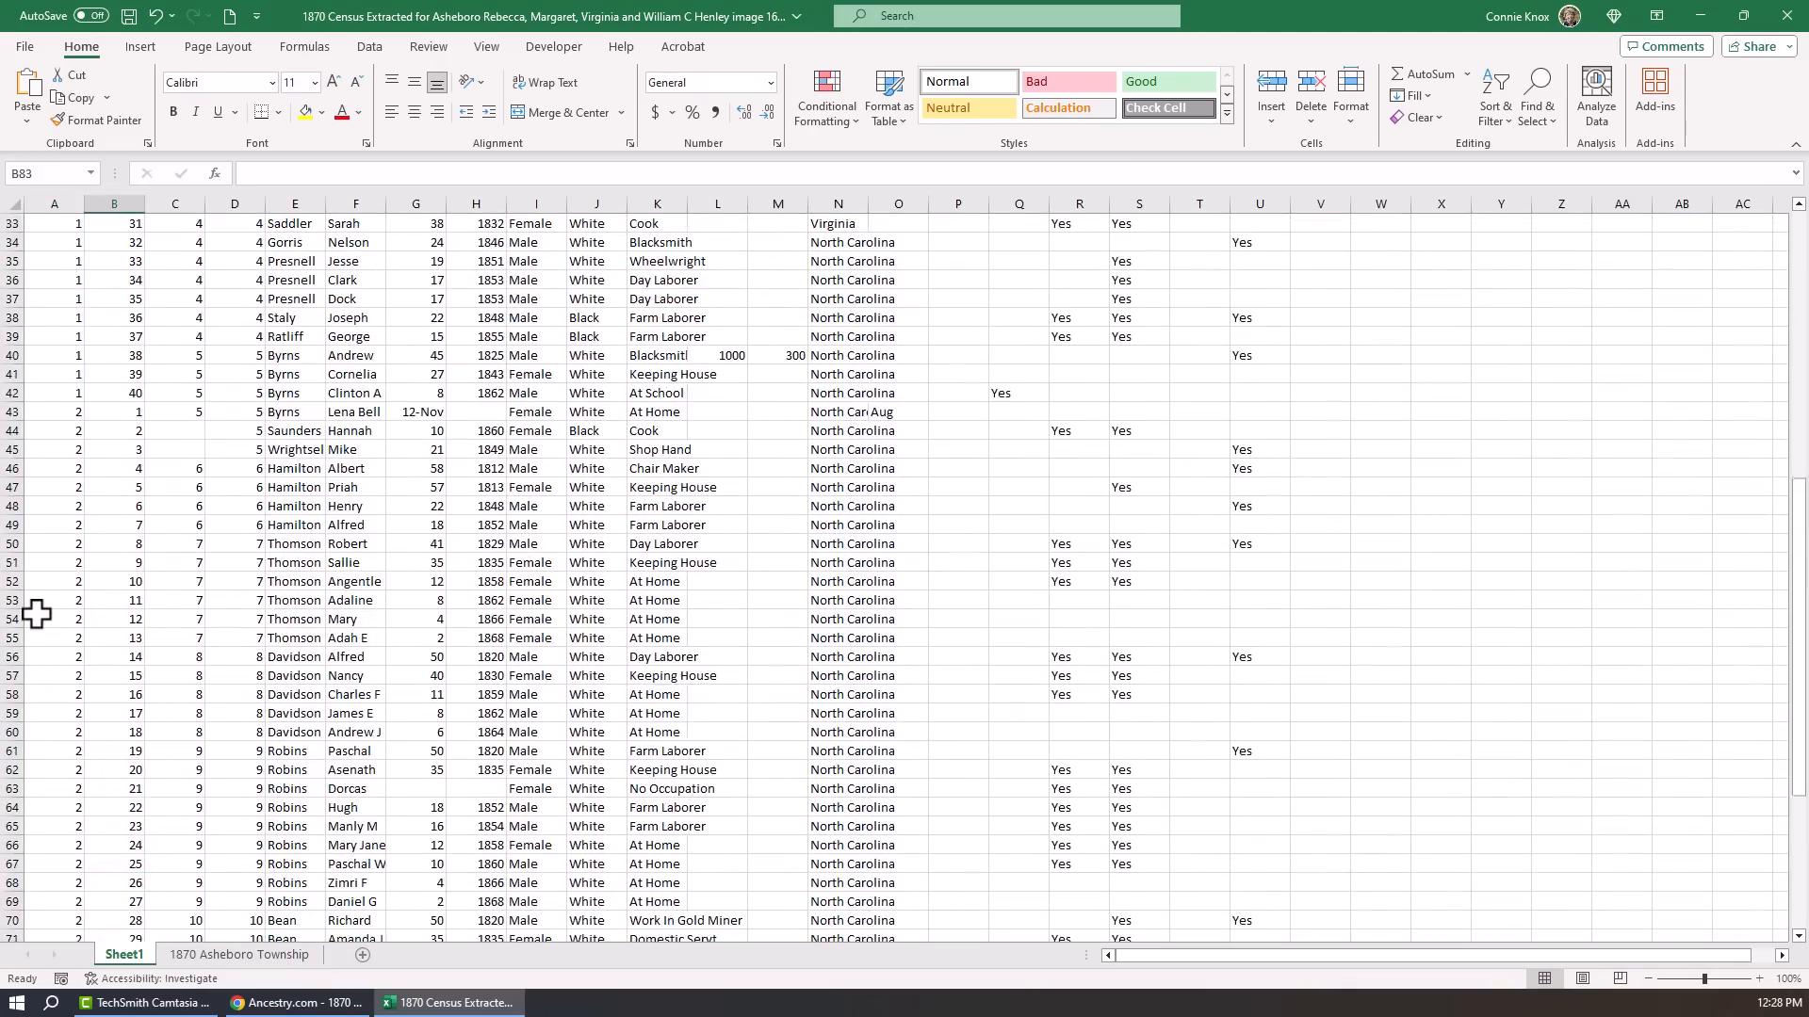
pyautogui.scroll(10, 36, 614)
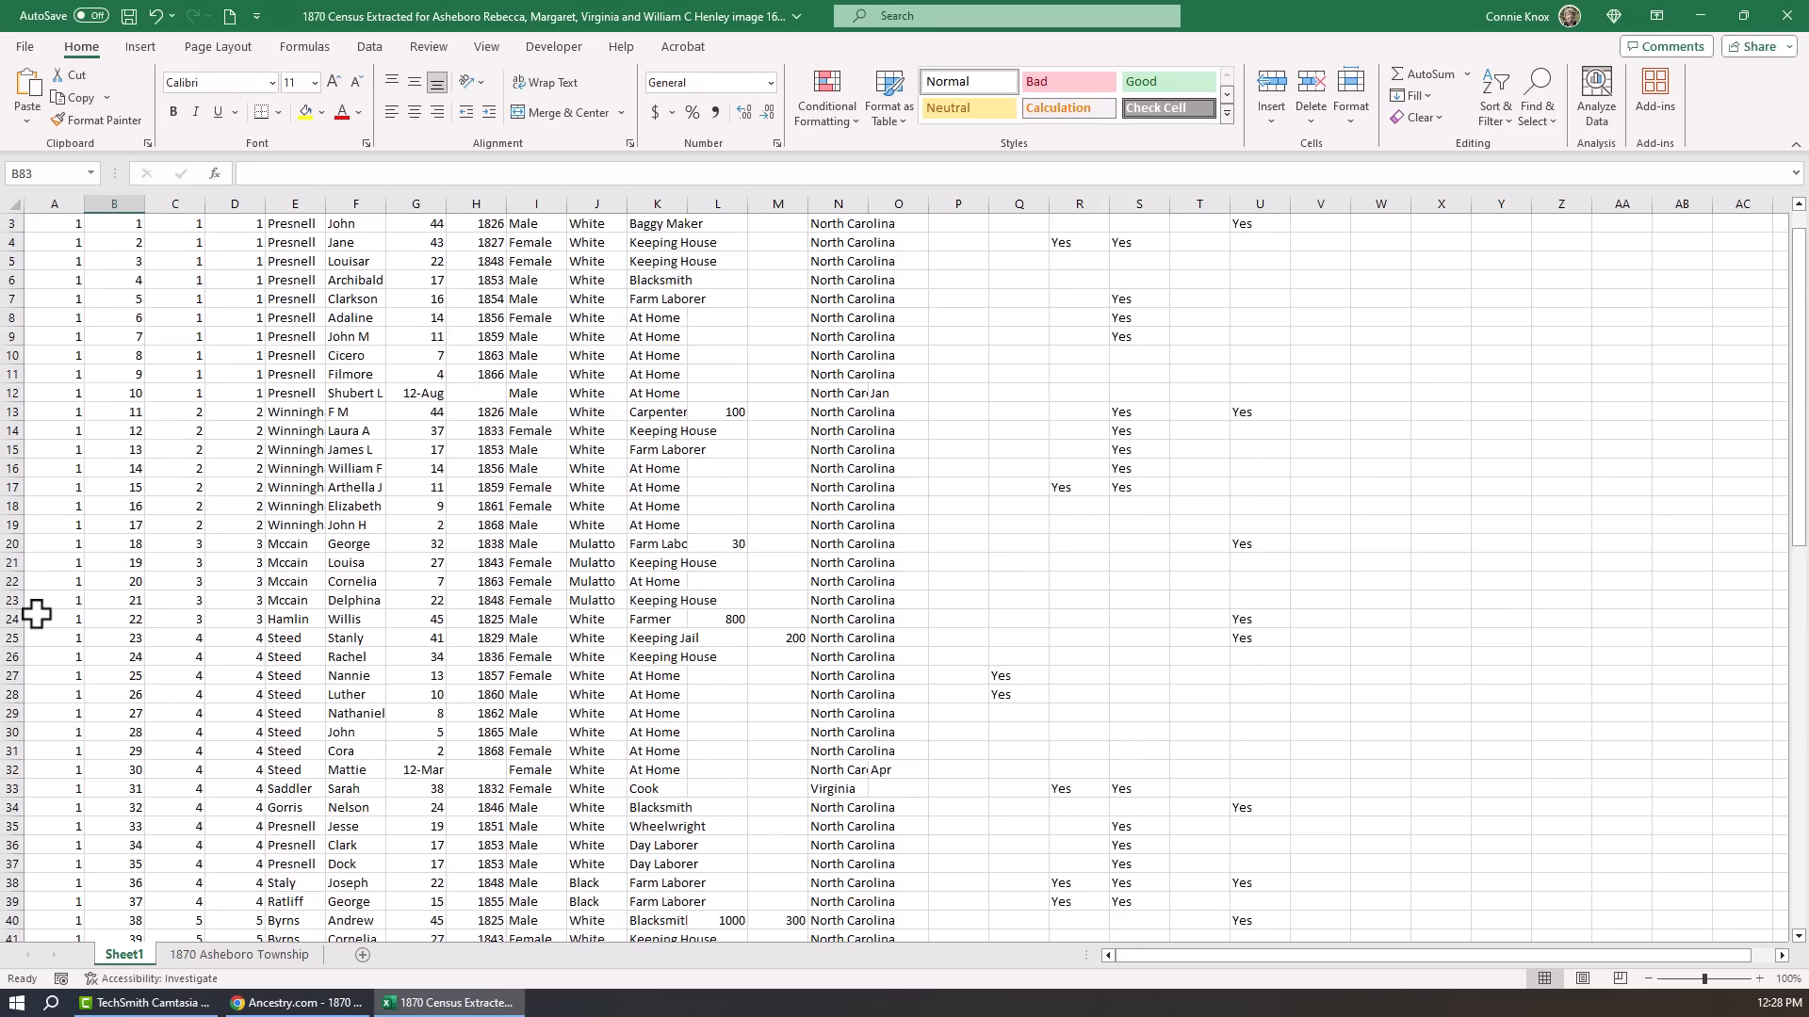
pyautogui.scroll(-15, 35, 614)
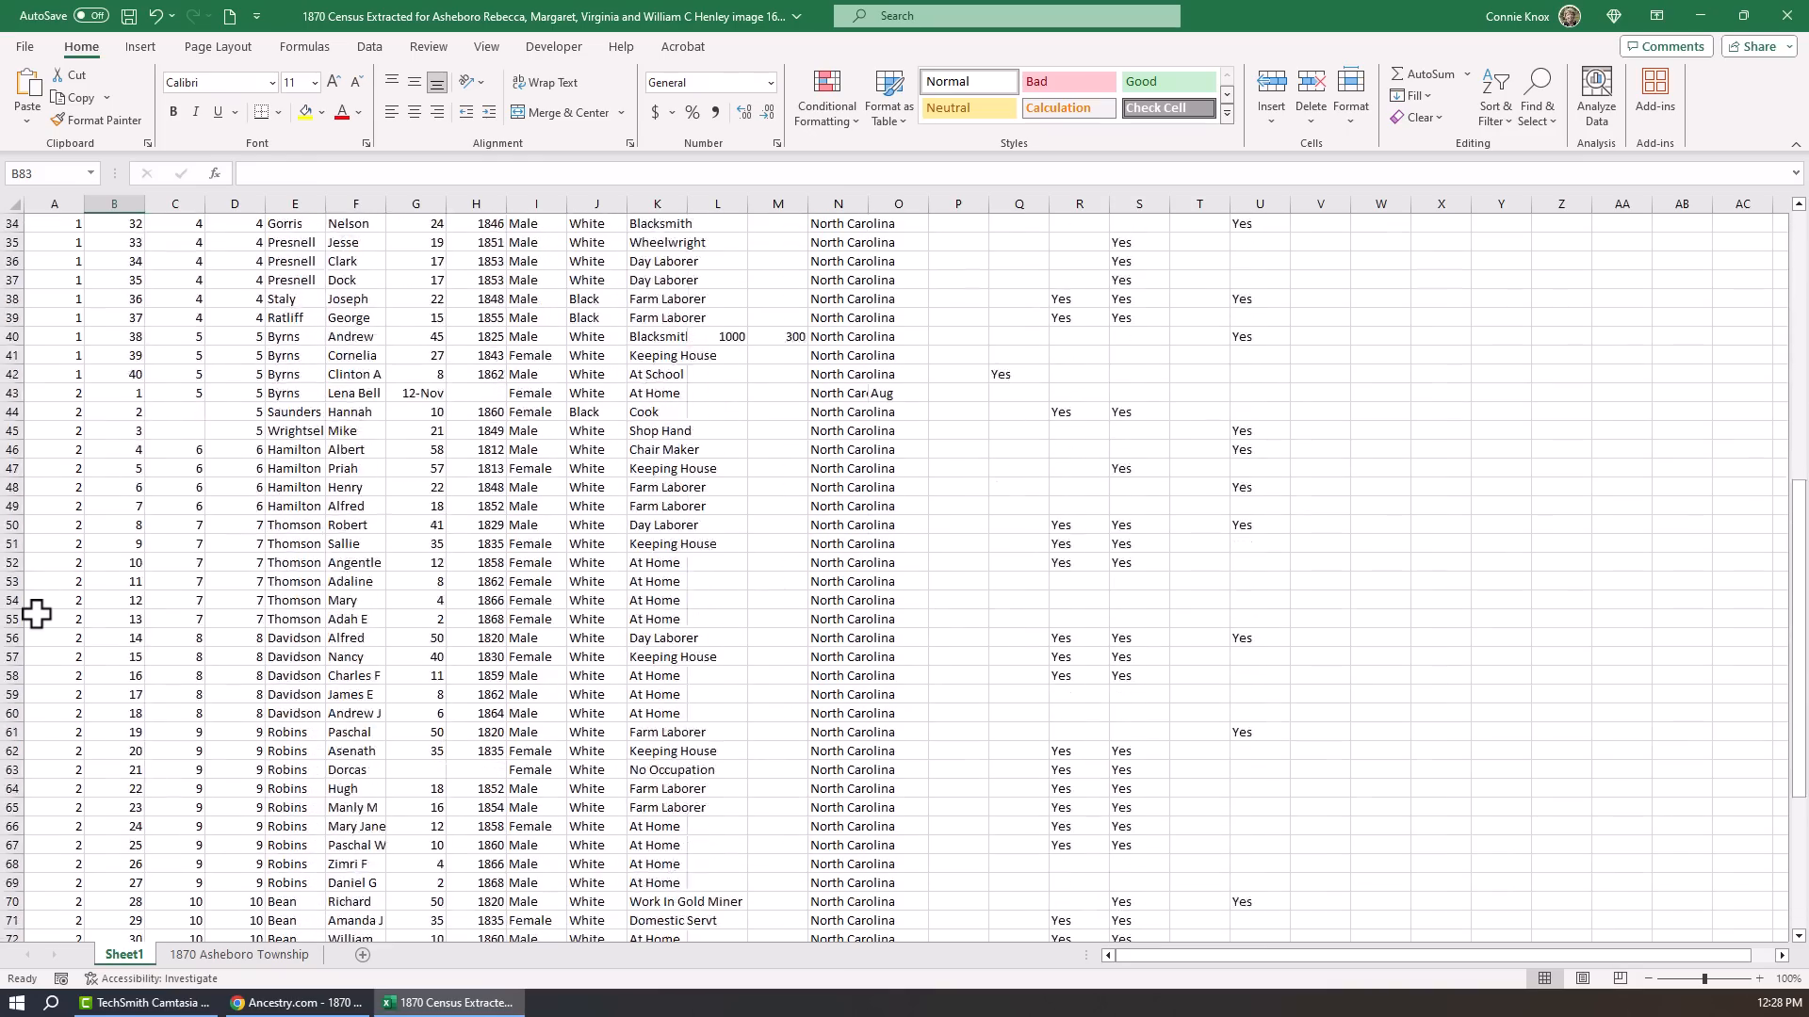
pyautogui.scroll(-3, 36, 614)
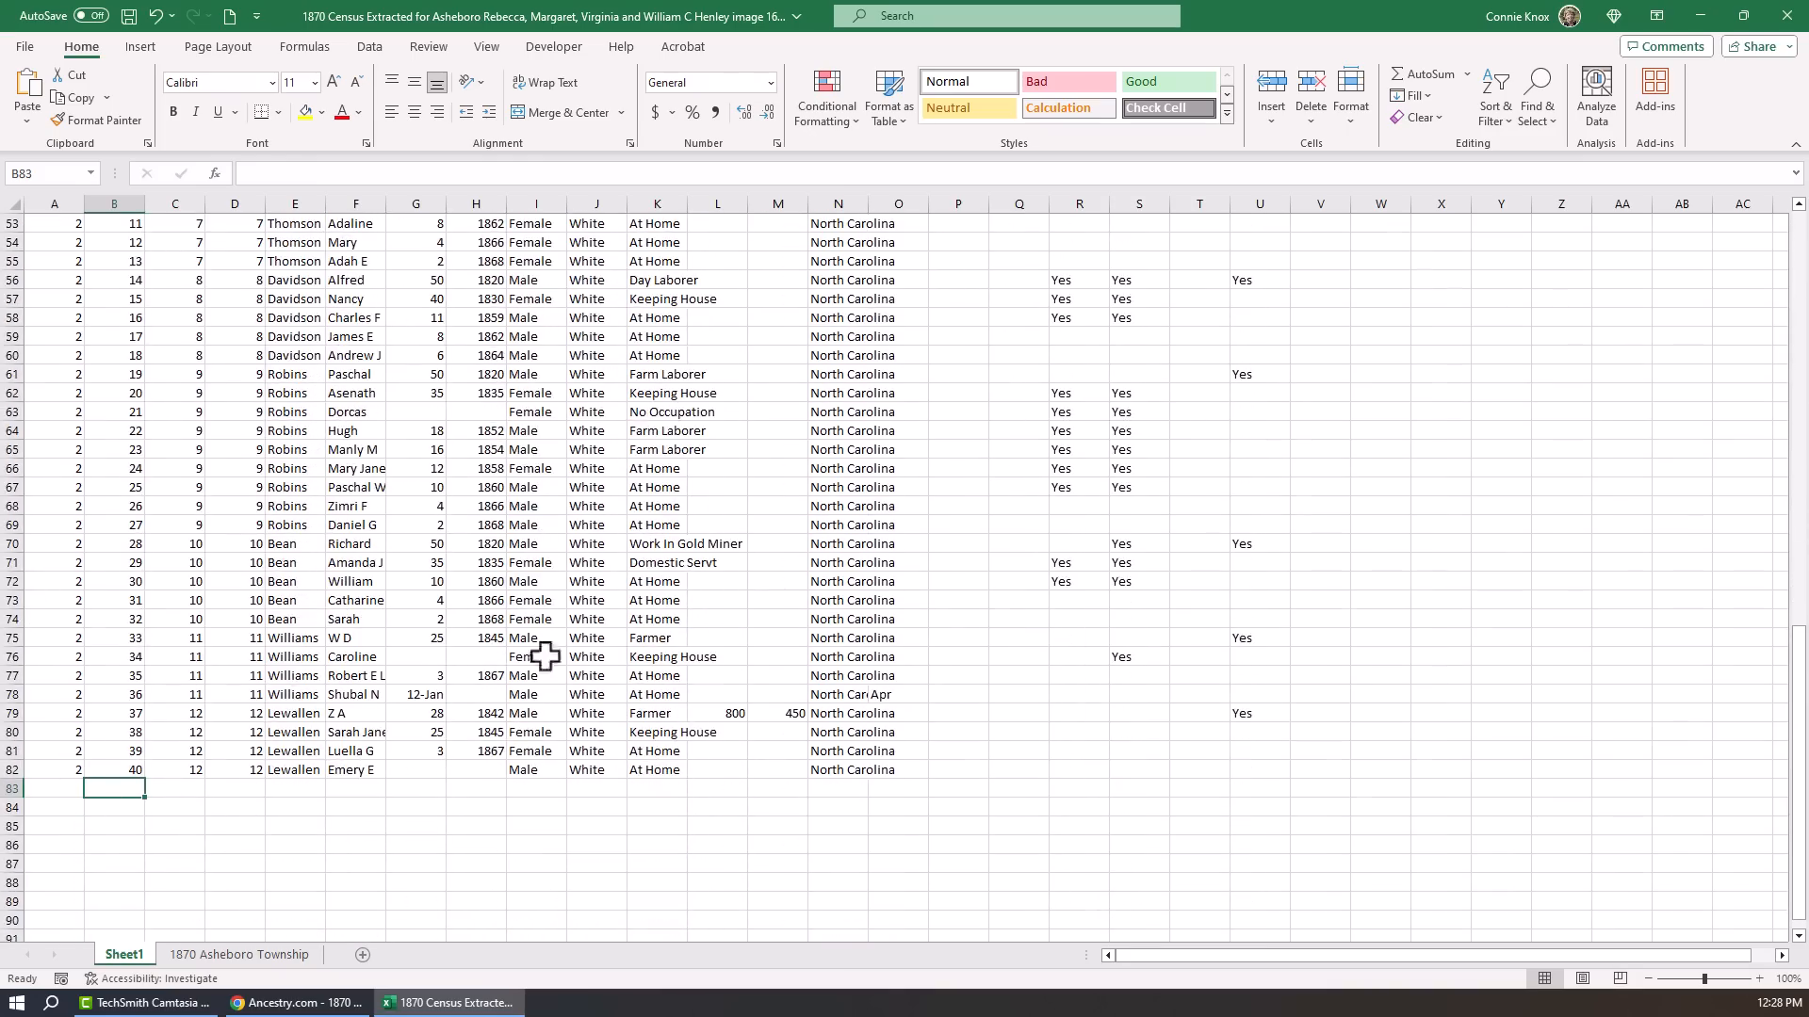
# Switch back to Ancestry, advance the census to image 3, and select all of its index rows.
pyautogui.hotkey('alt', 'Tab')
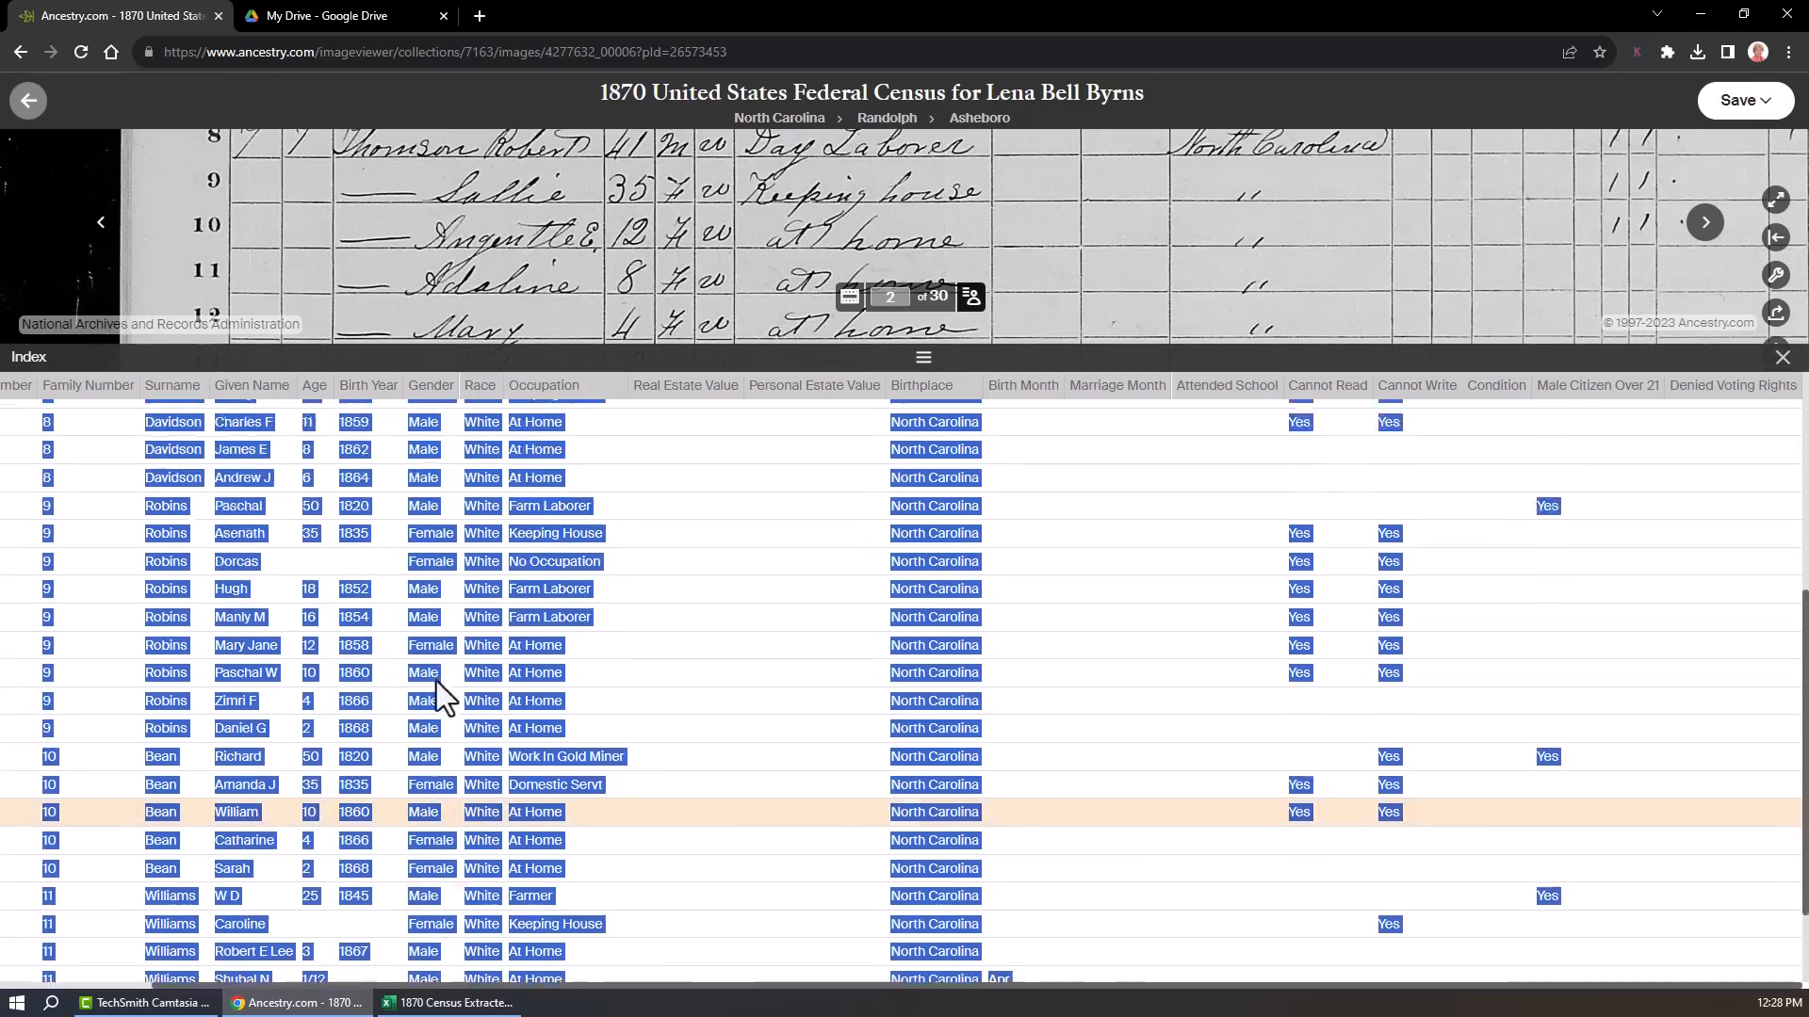
pyautogui.scroll(5, 437, 681)
pyautogui.hscroll(-3, 437, 681)
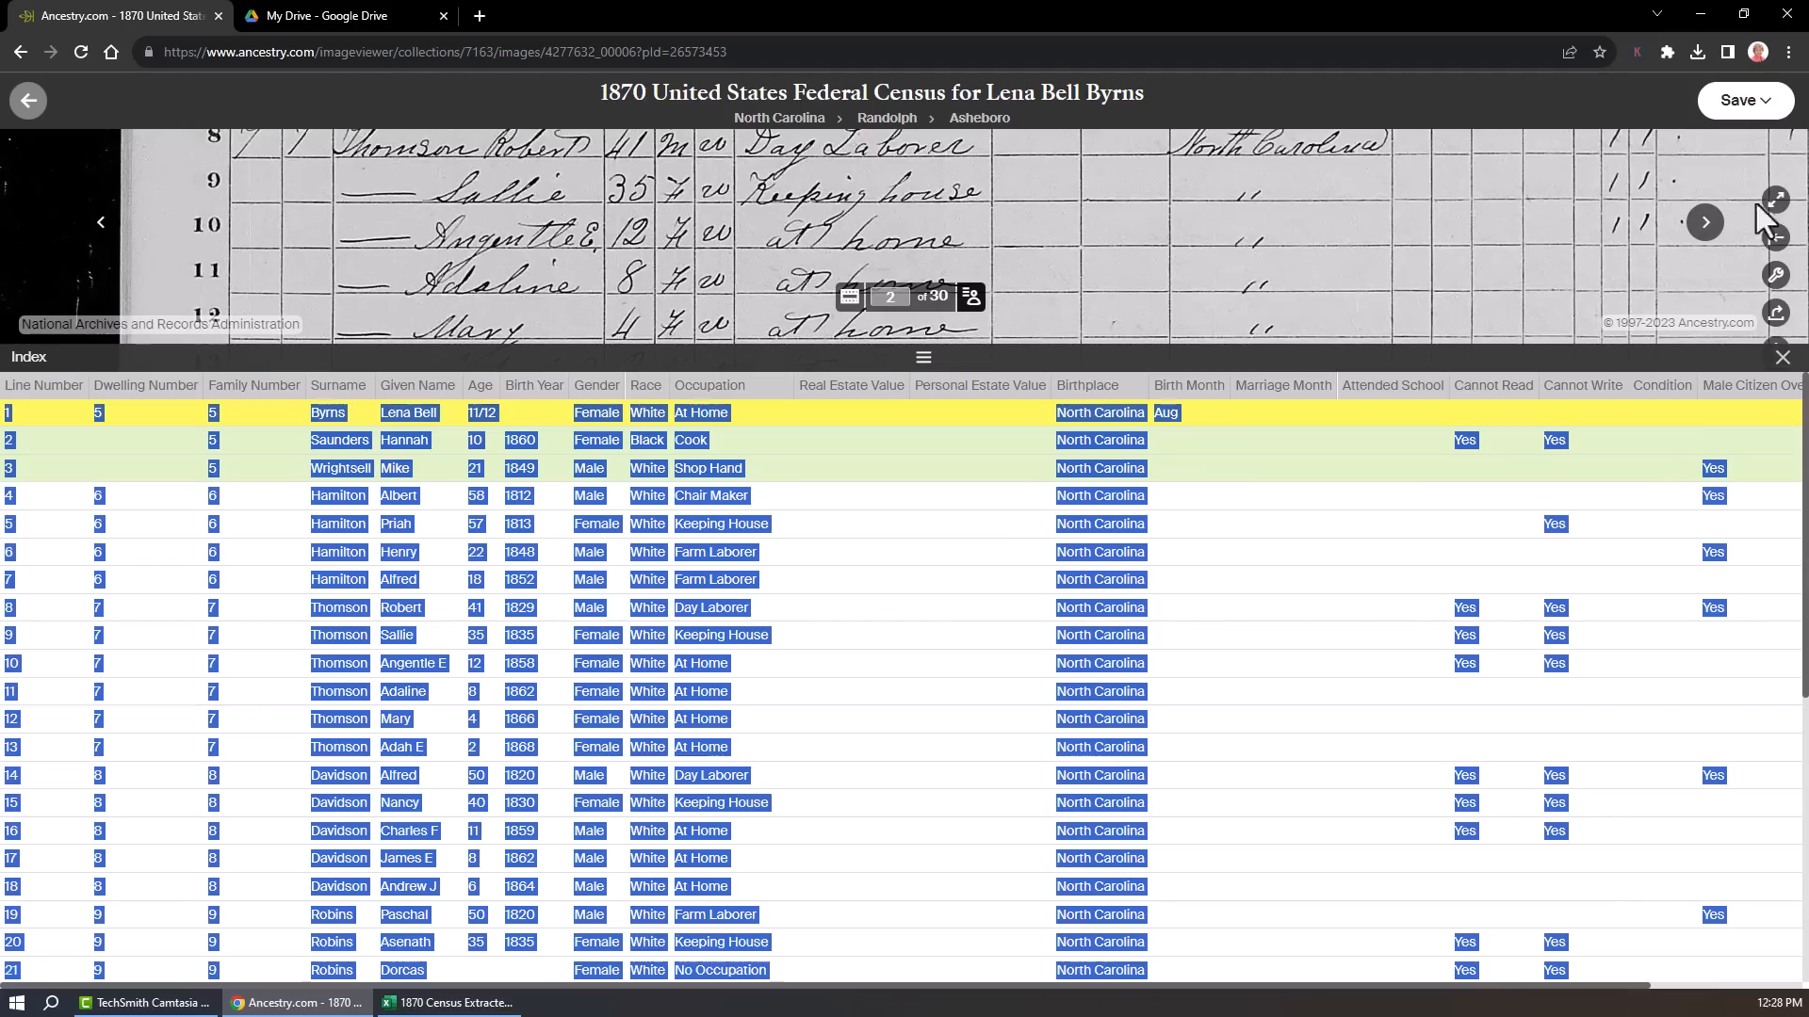
pyautogui.click(1705, 223)
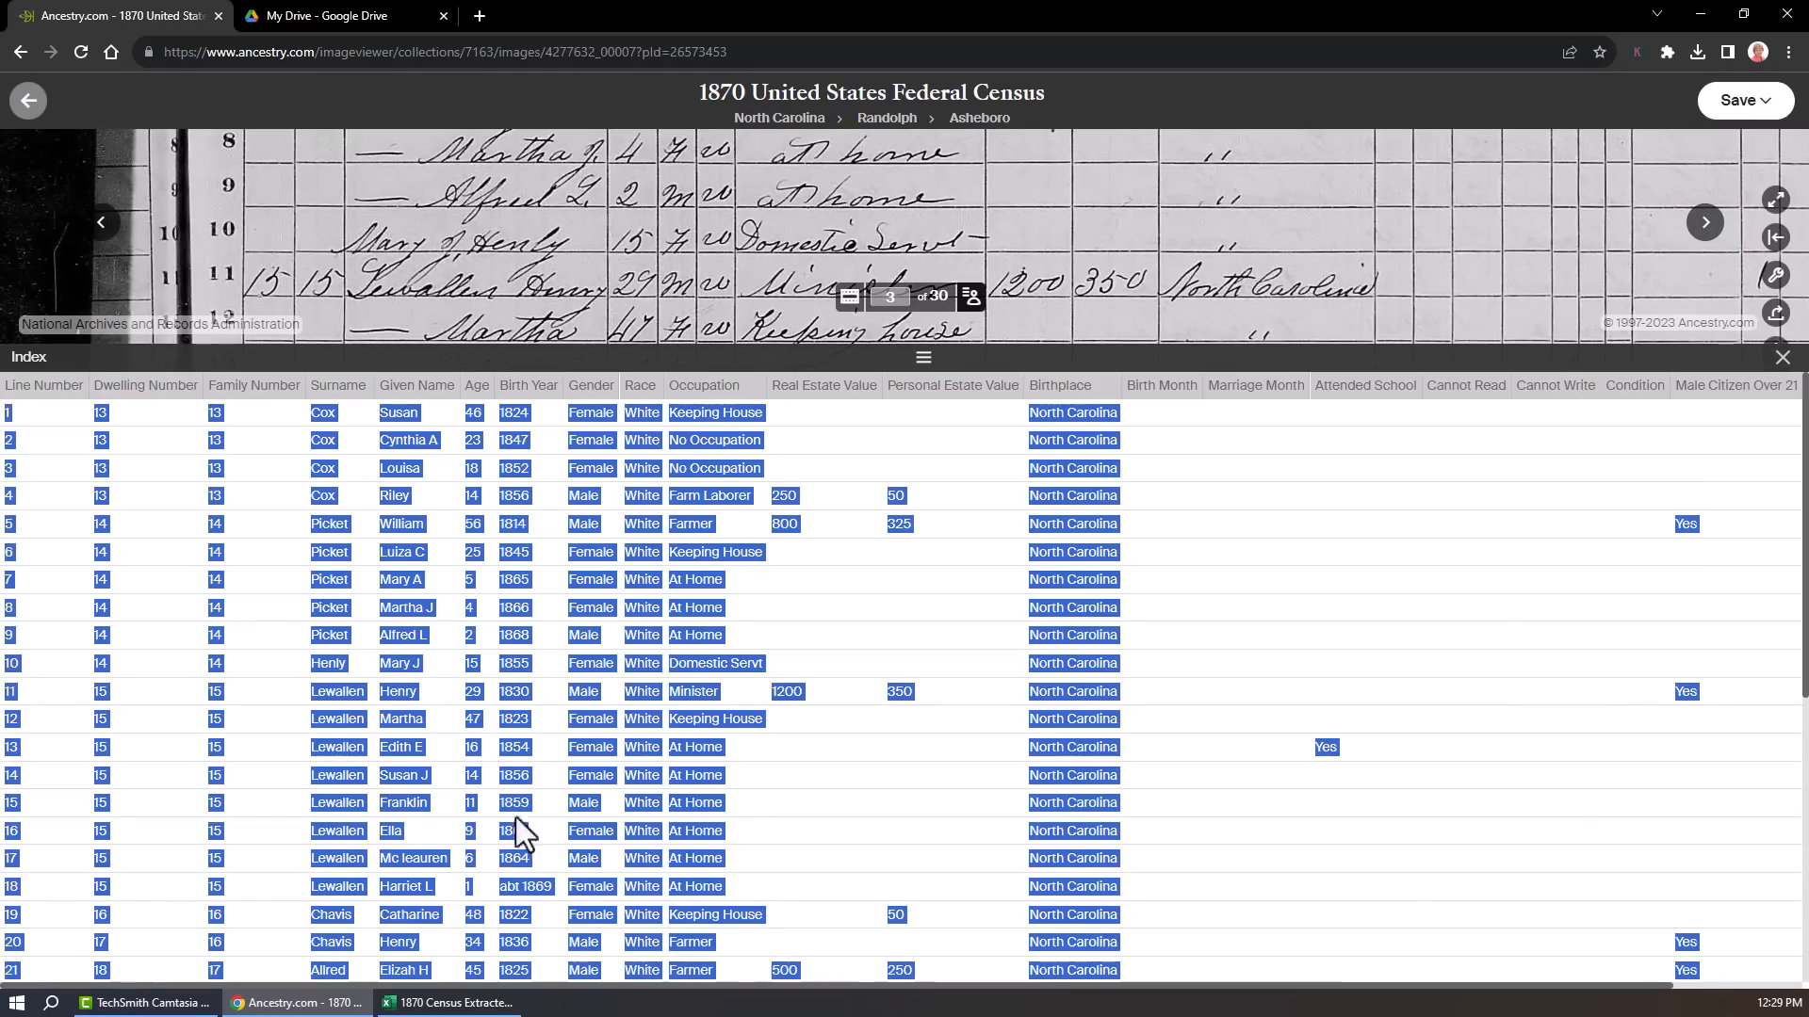
# Copy the image 3 index rows and paste them into Excel as Text starting at cell B83.
pyautogui.click(448, 1002)
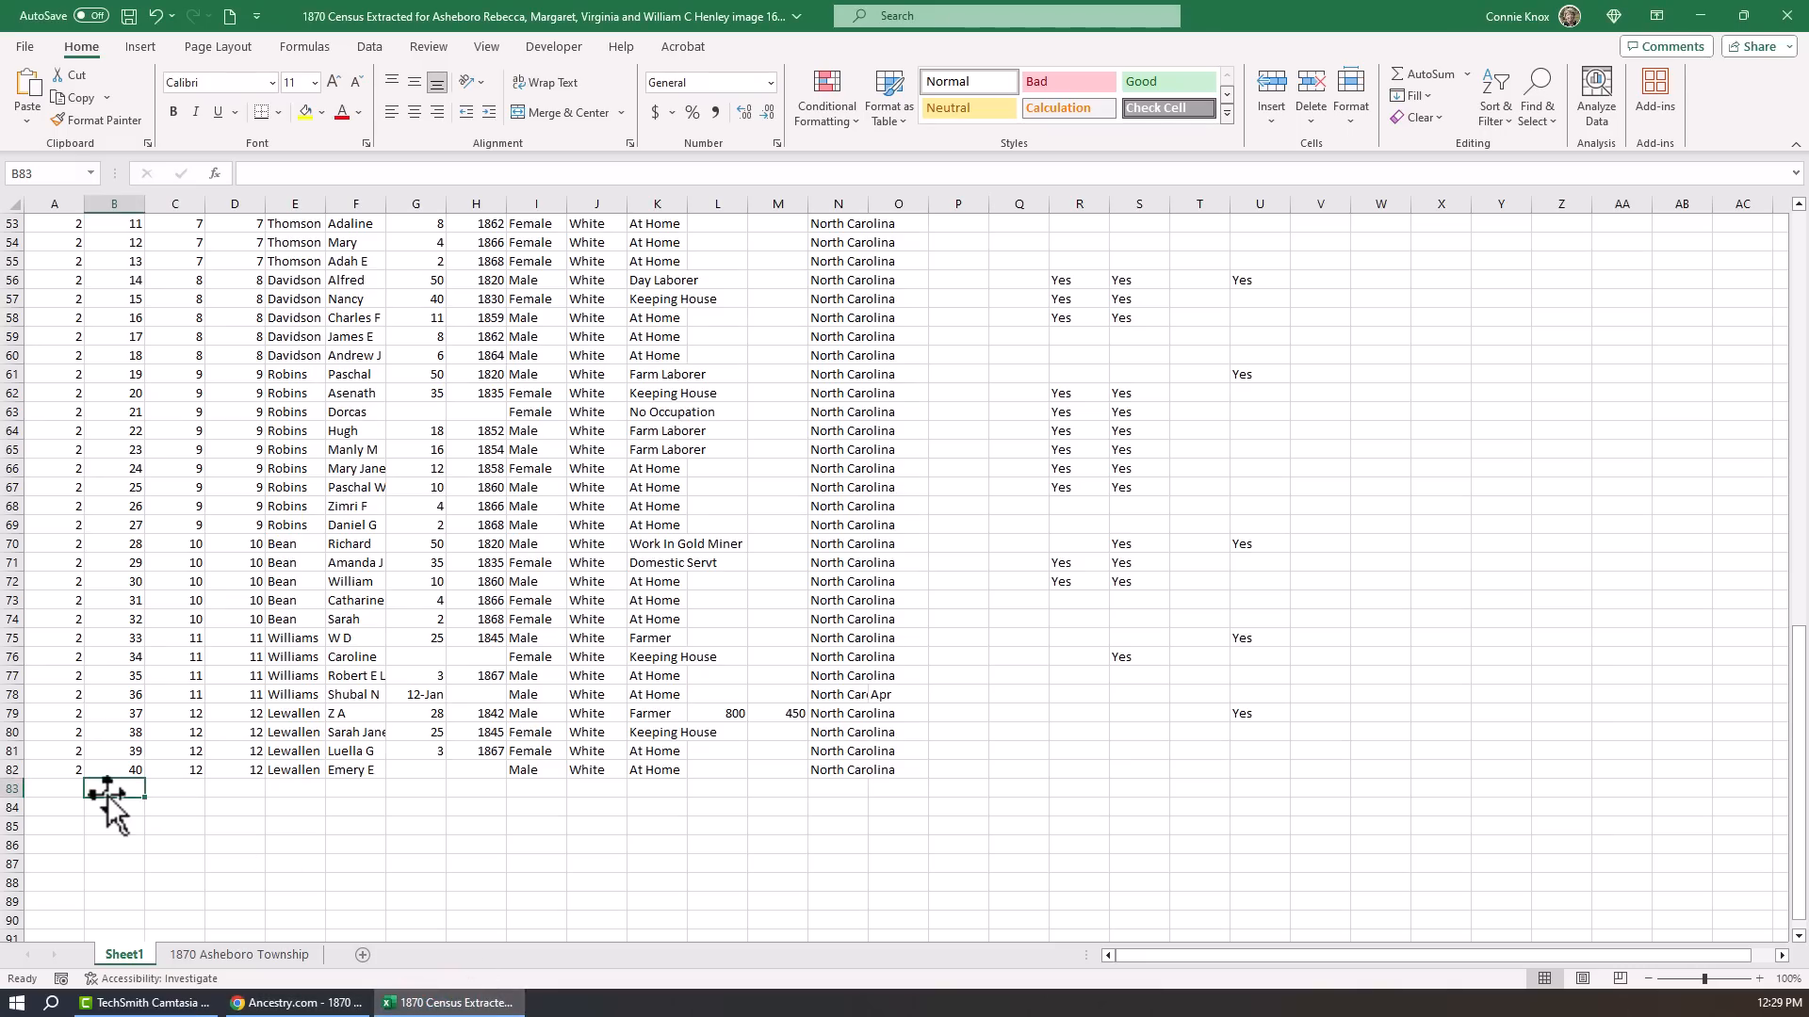
pyautogui.rightClick(106, 797)
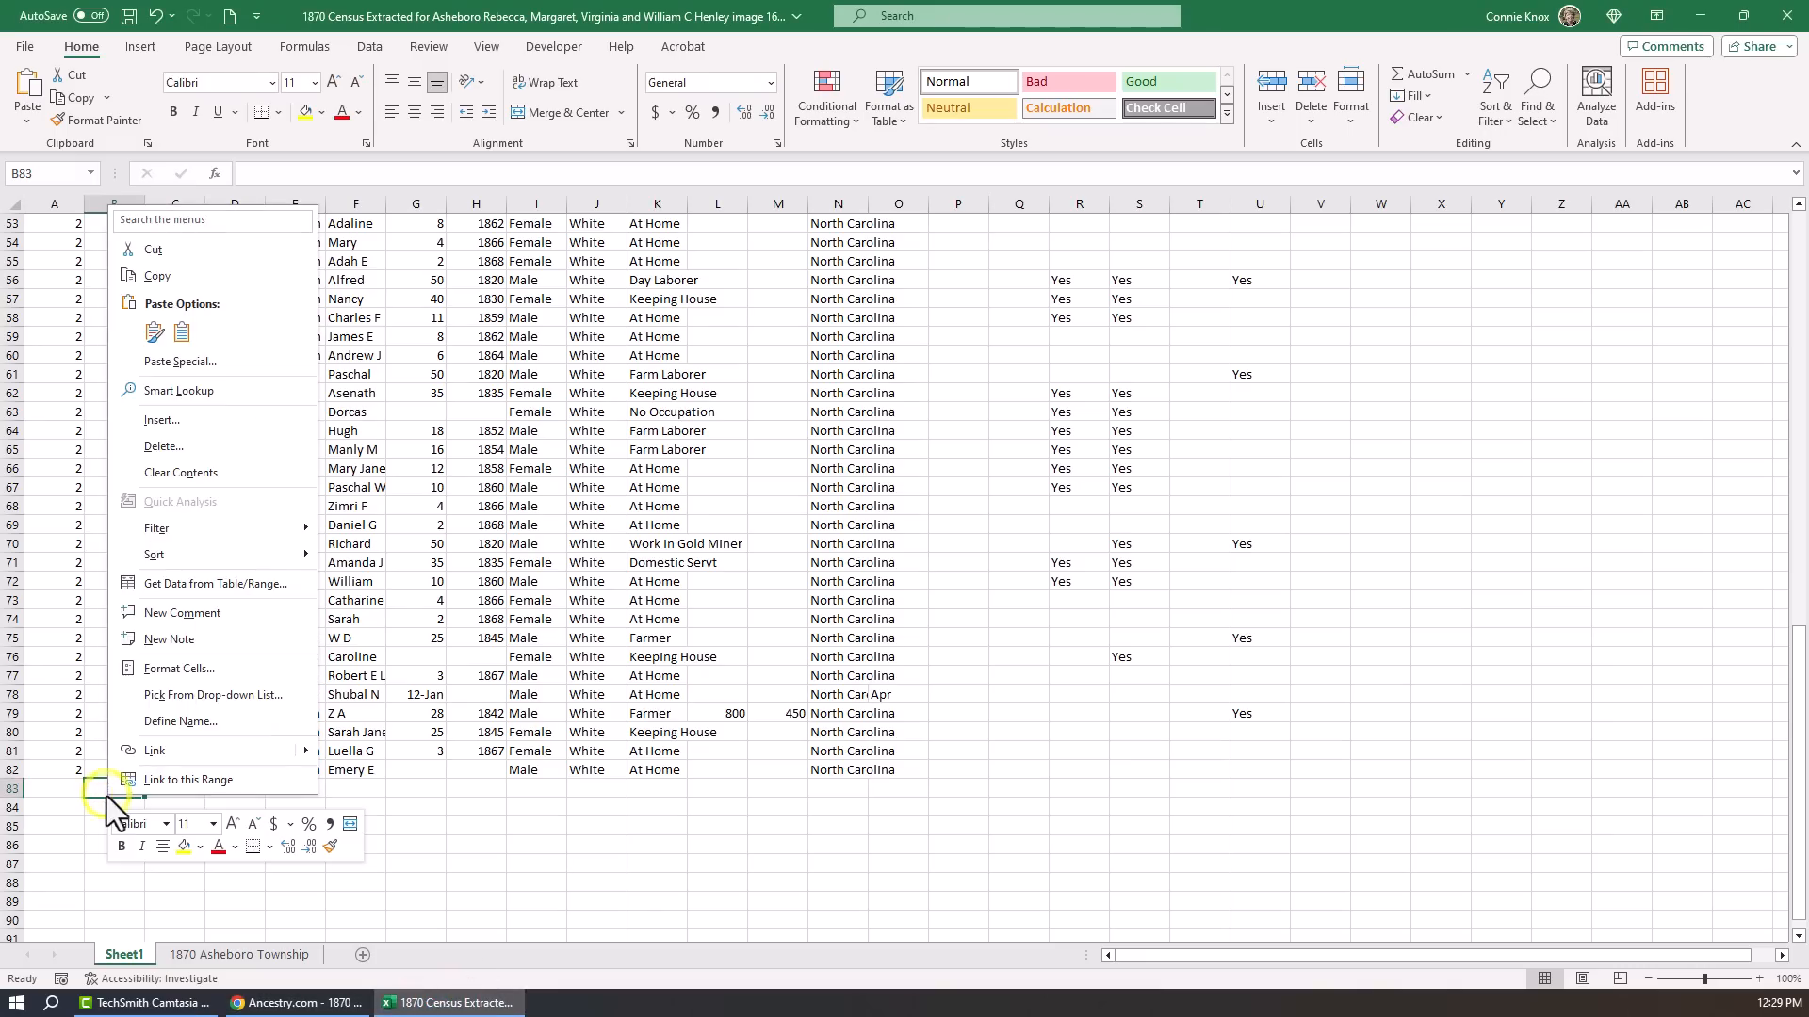
pyautogui.click(218, 362)
pyautogui.click(104, 262)
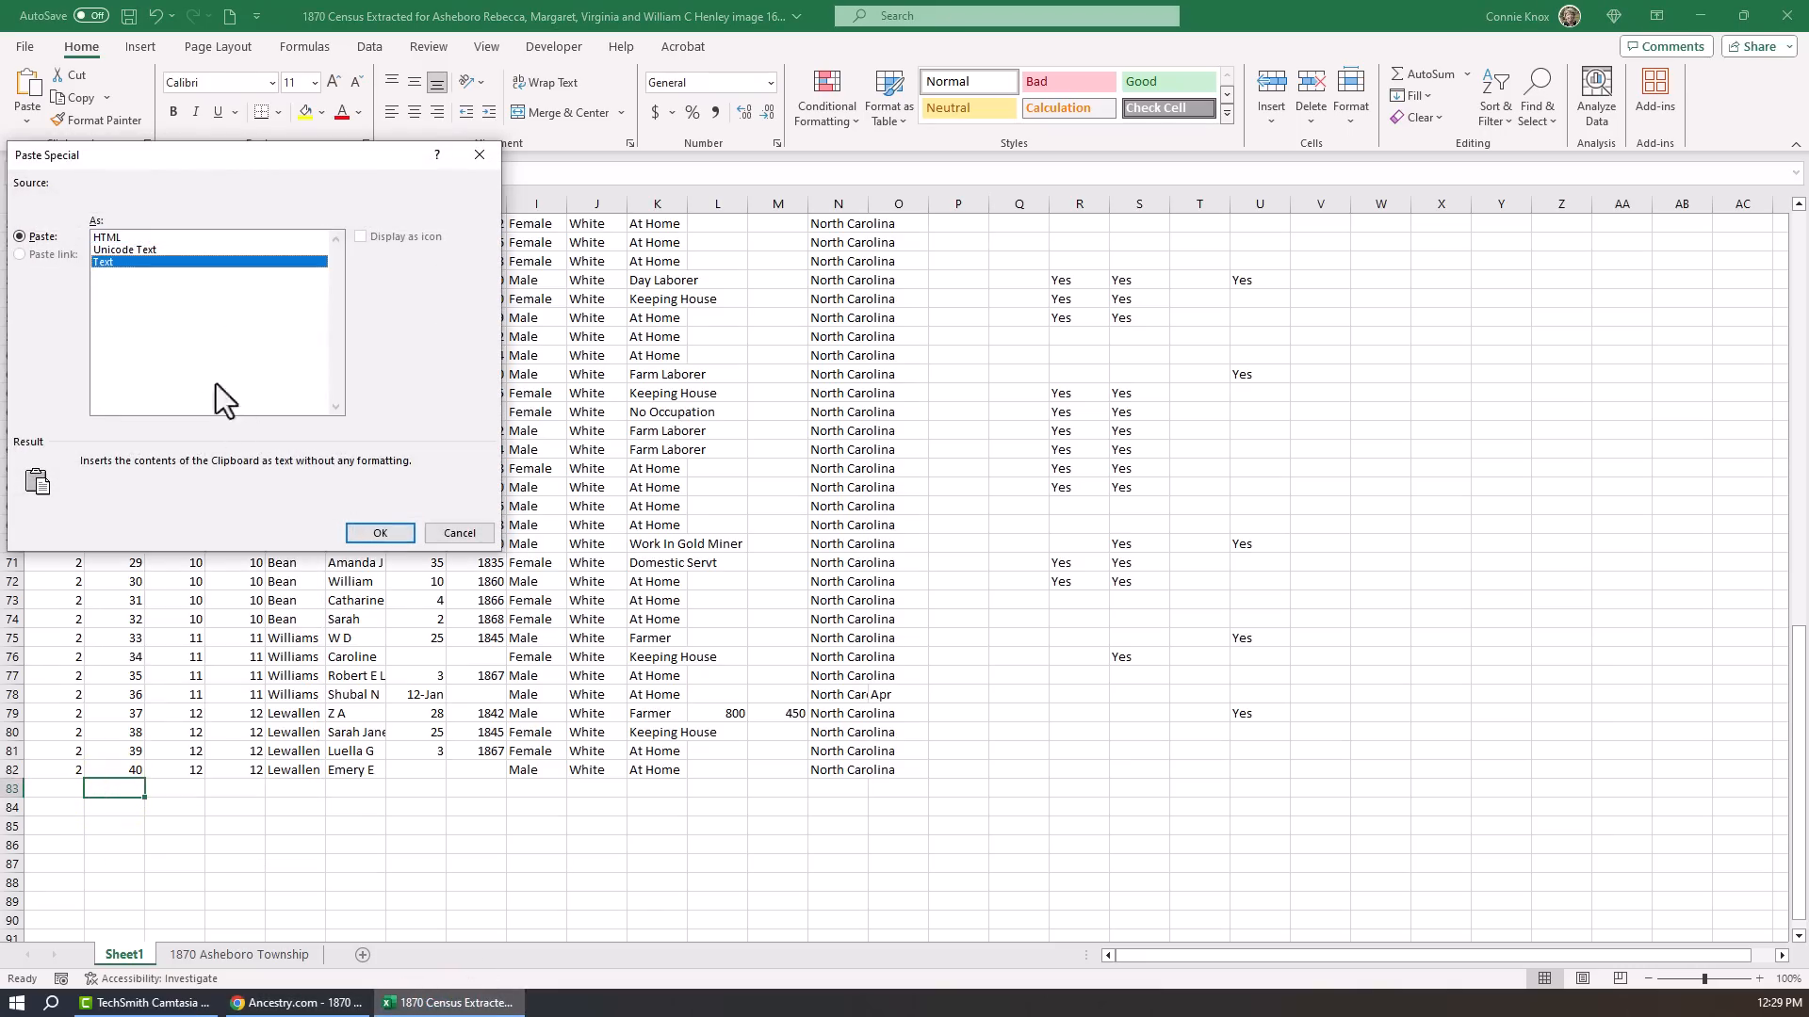
pyautogui.click(380, 534)
# Number the new rows as image 3 from cell A83 through row 122 and clear the stray text in cell B123.
pyautogui.click(55, 792)
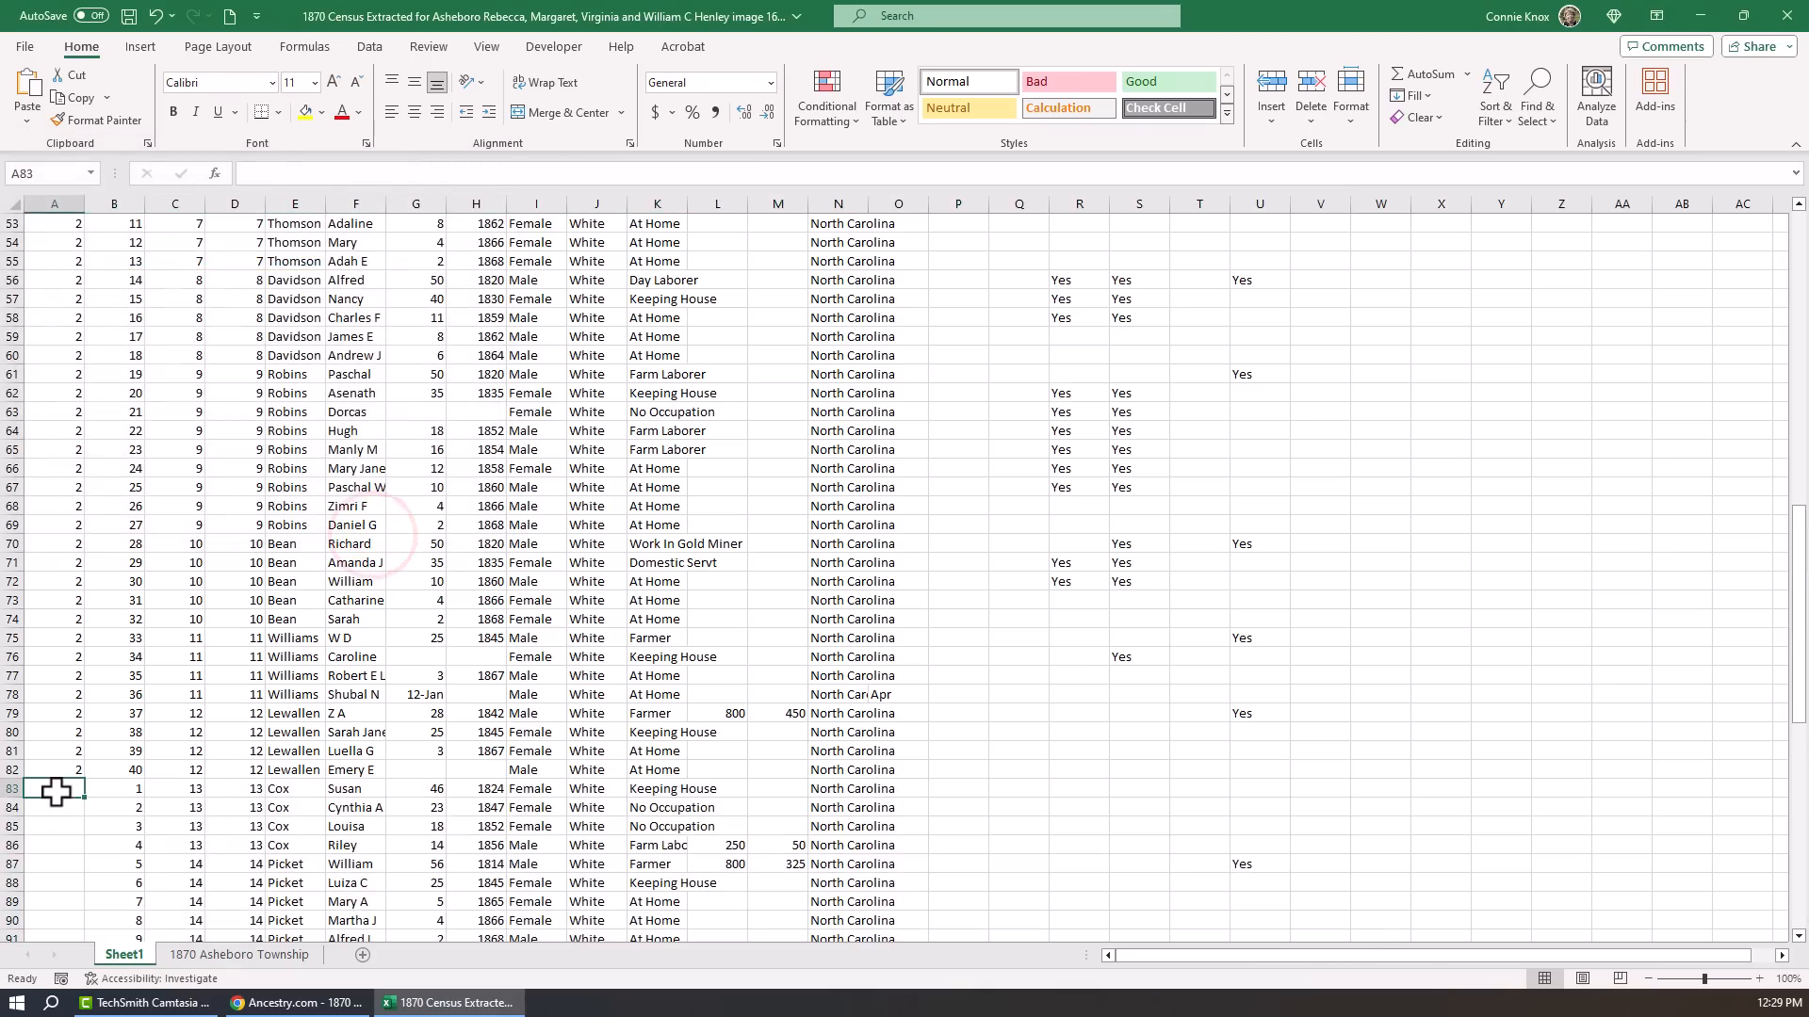
pyautogui.write('3')
pyautogui.press('Return')
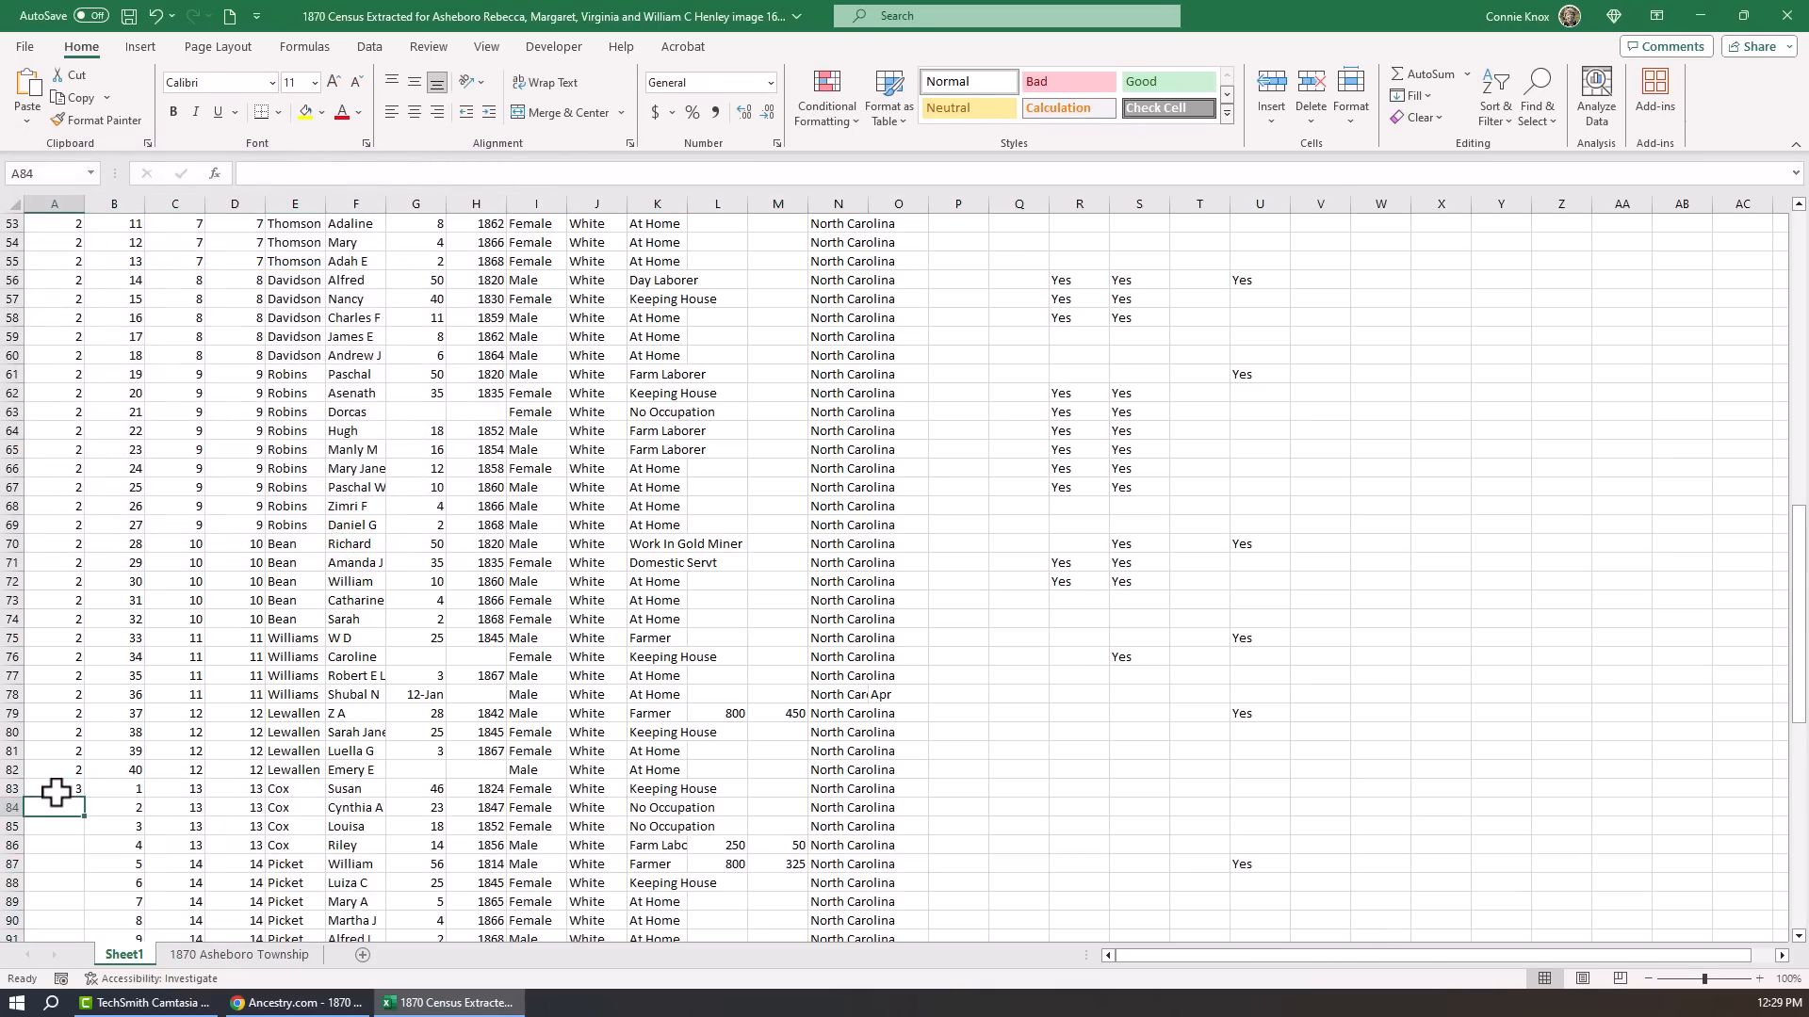
pyautogui.click(55, 792)
pyautogui.moveTo(89, 802); pyautogui.dragTo(90, 885)
pyautogui.click(129, 906)
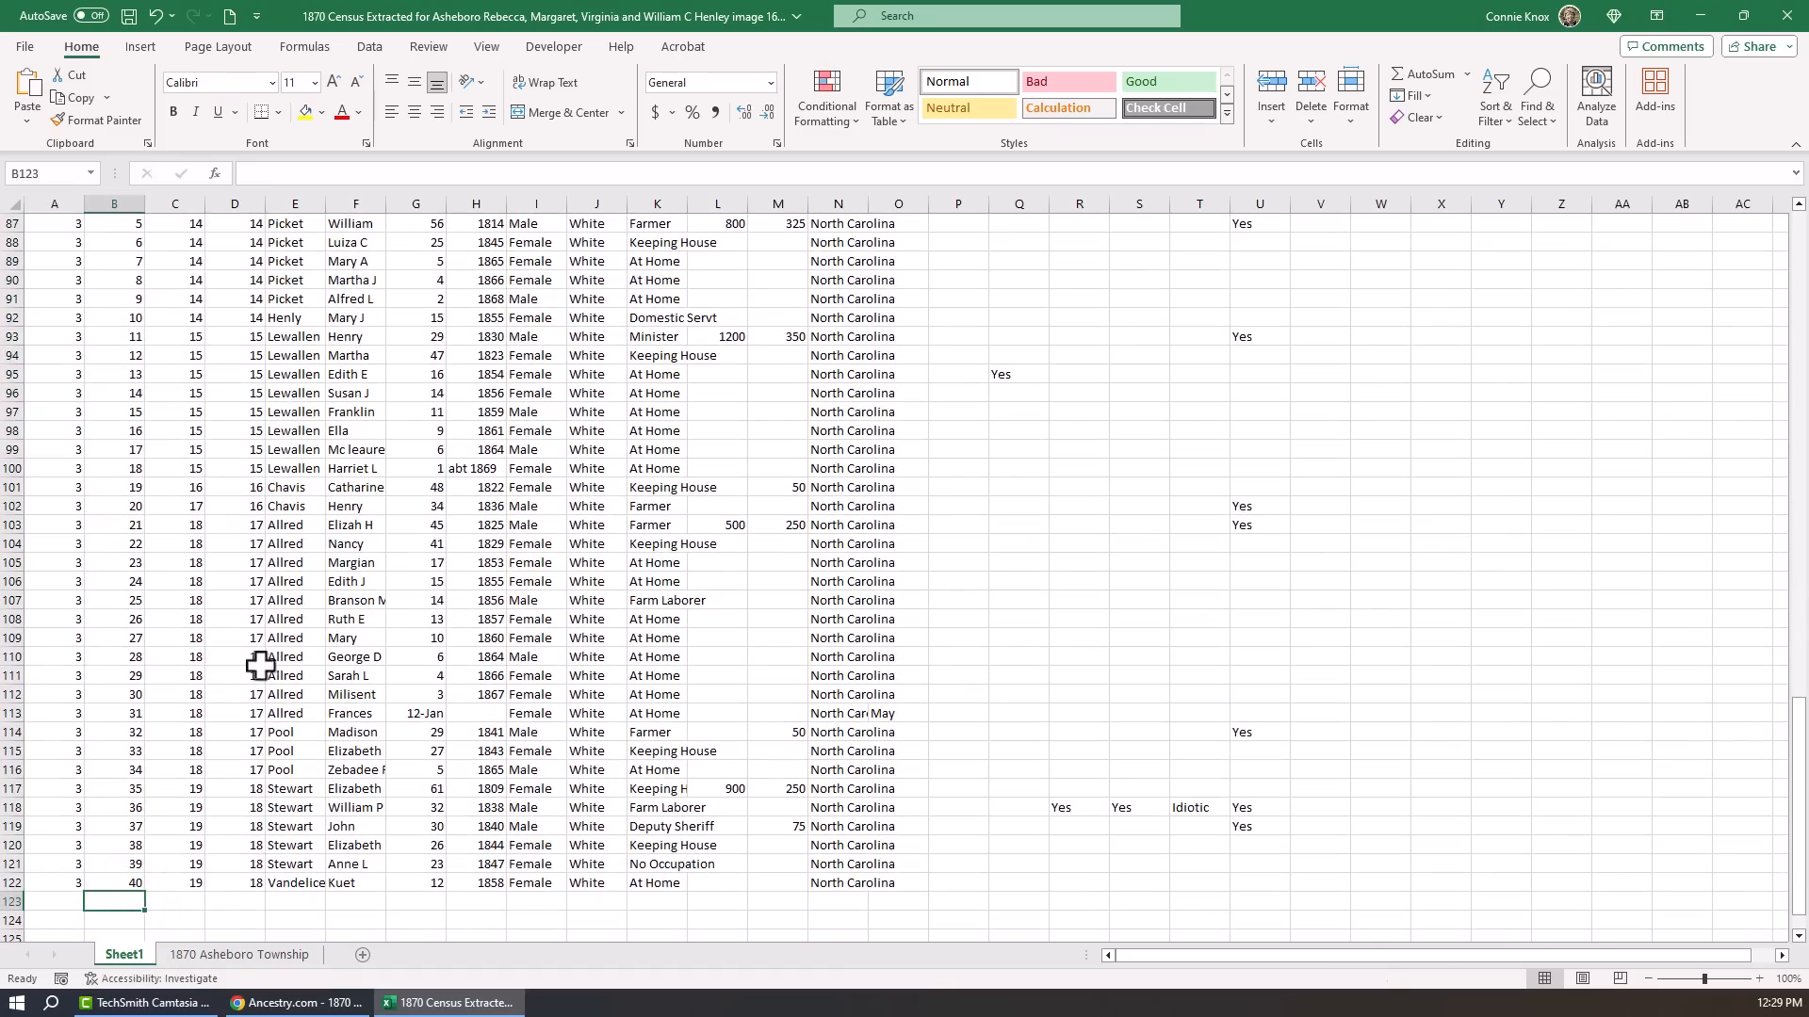
# Advance the Ancestry census to image 4 and paste its index rows into Excel as Text starting at cell B123.
pyautogui.click(282, 1001)
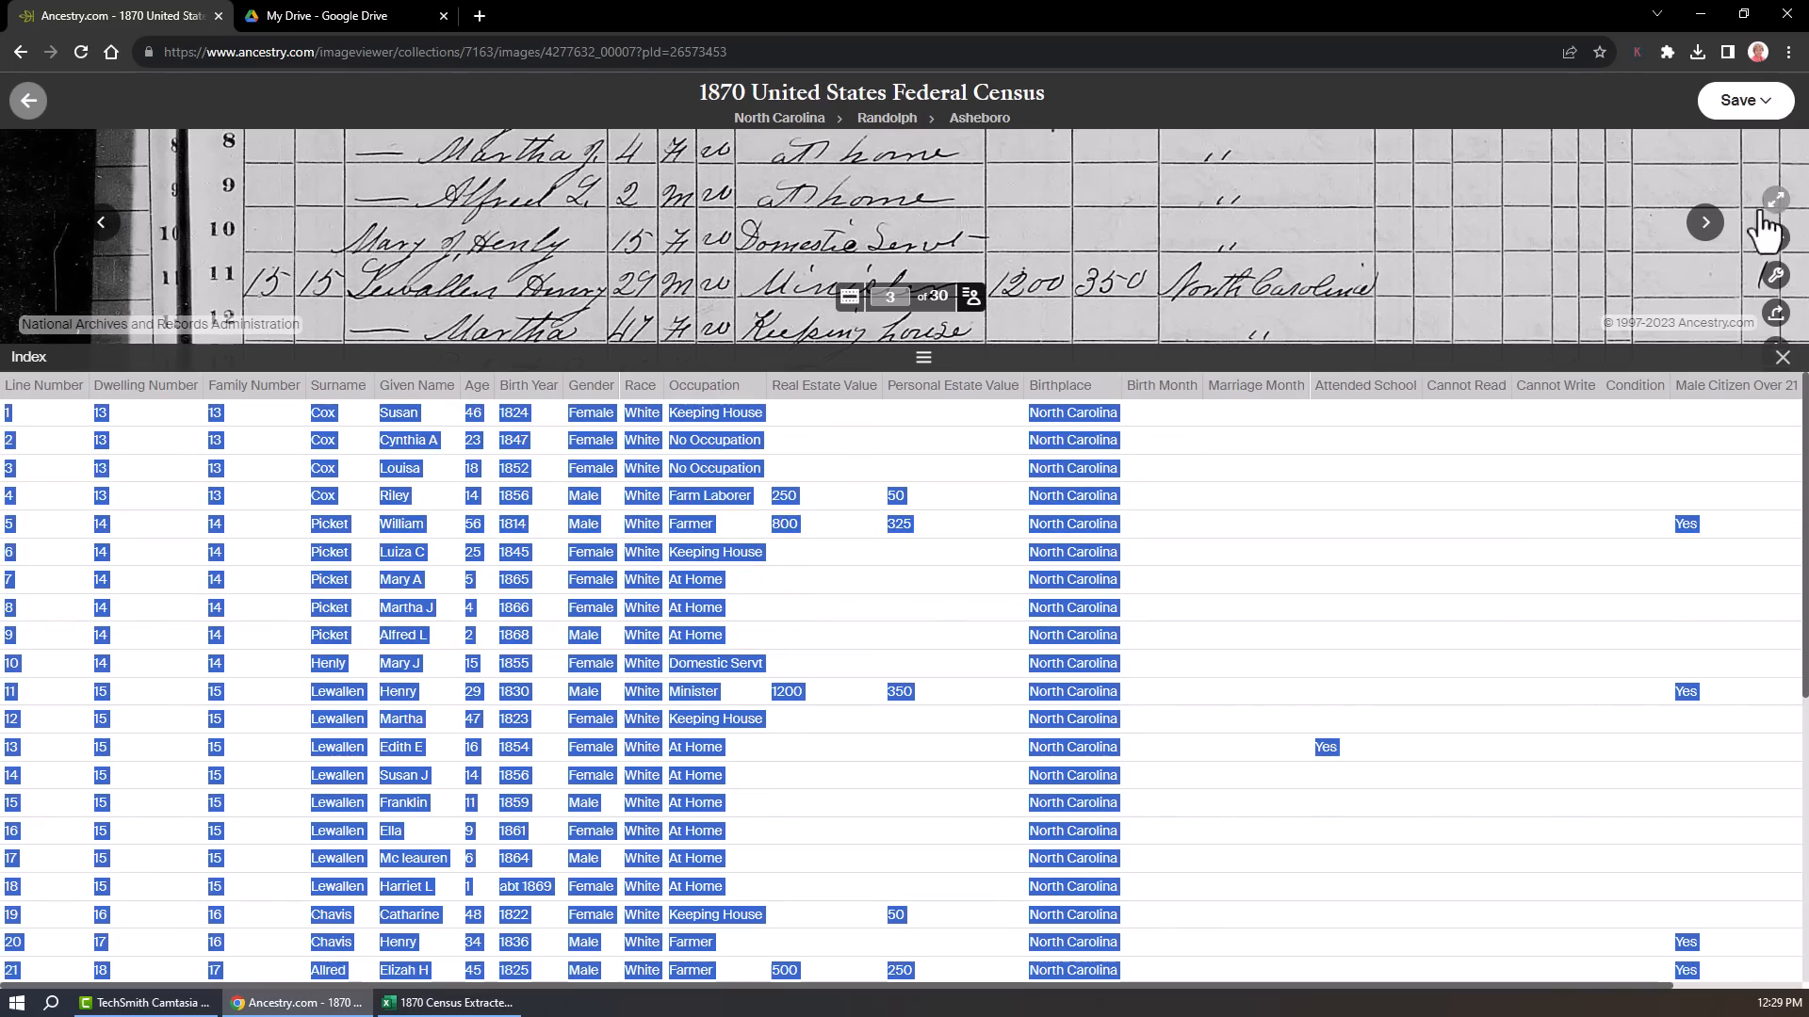
pyautogui.click(1706, 227)
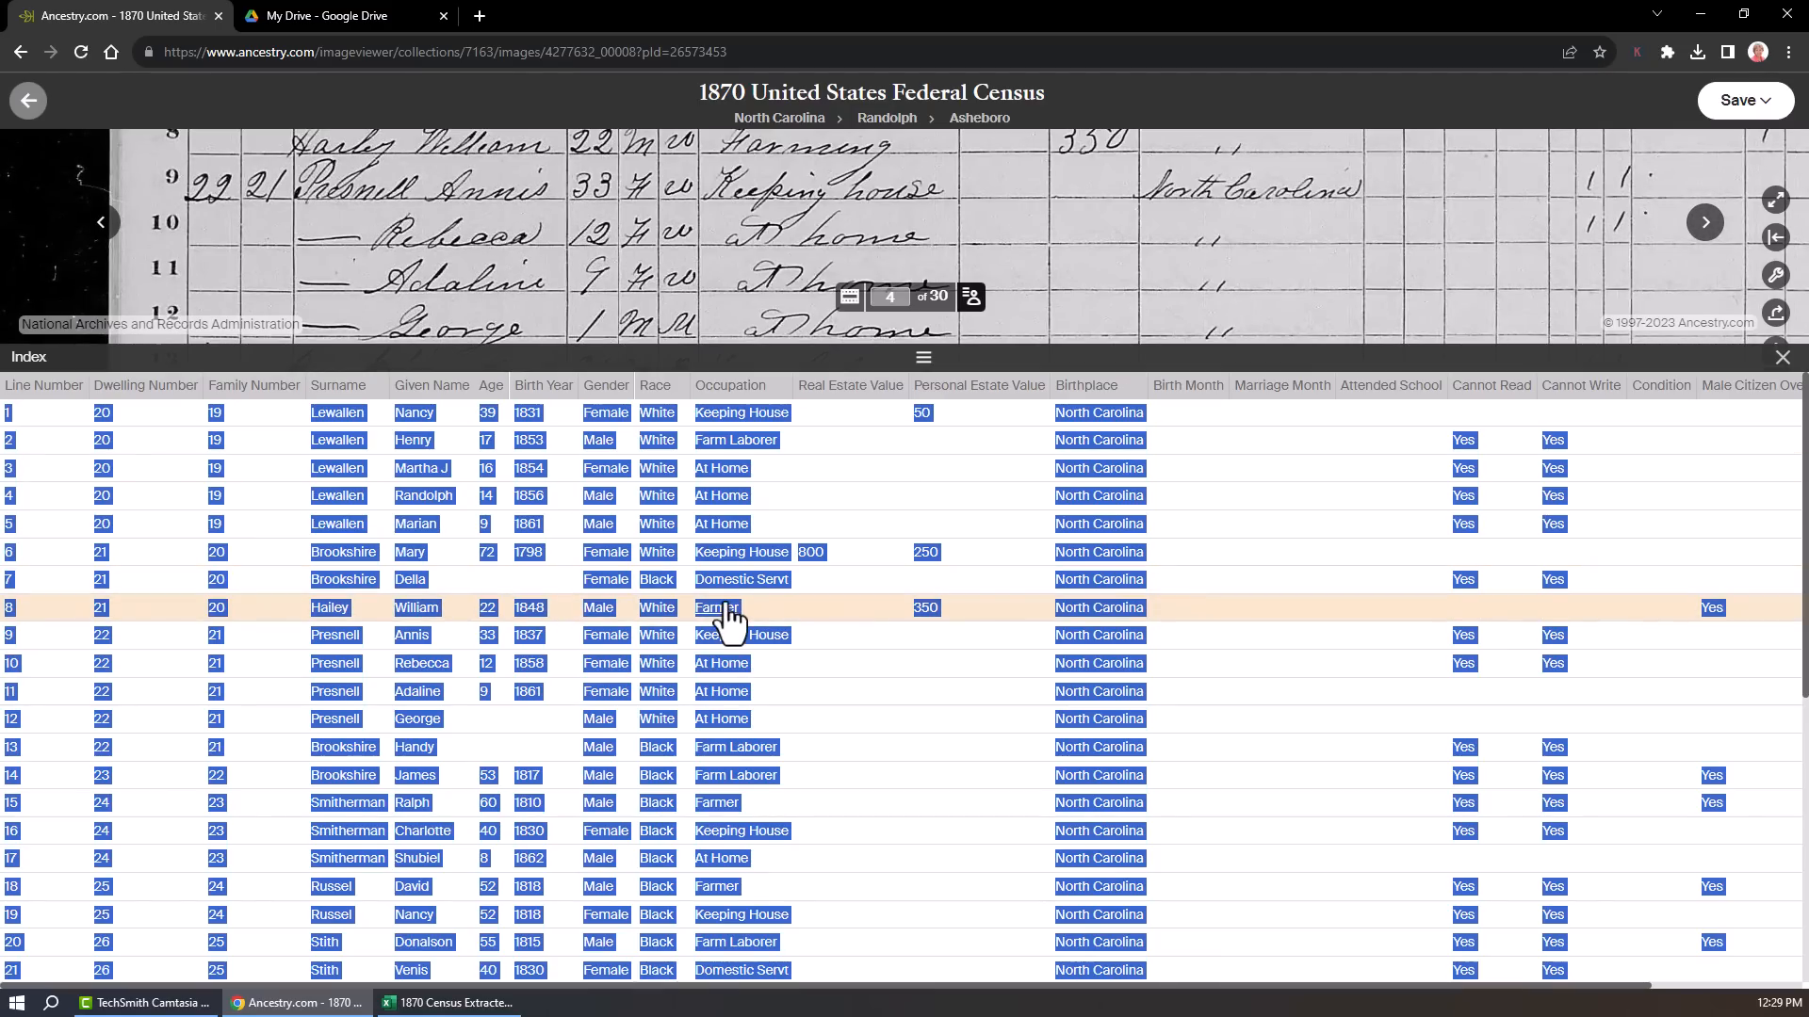
pyautogui.click(415, 1003)
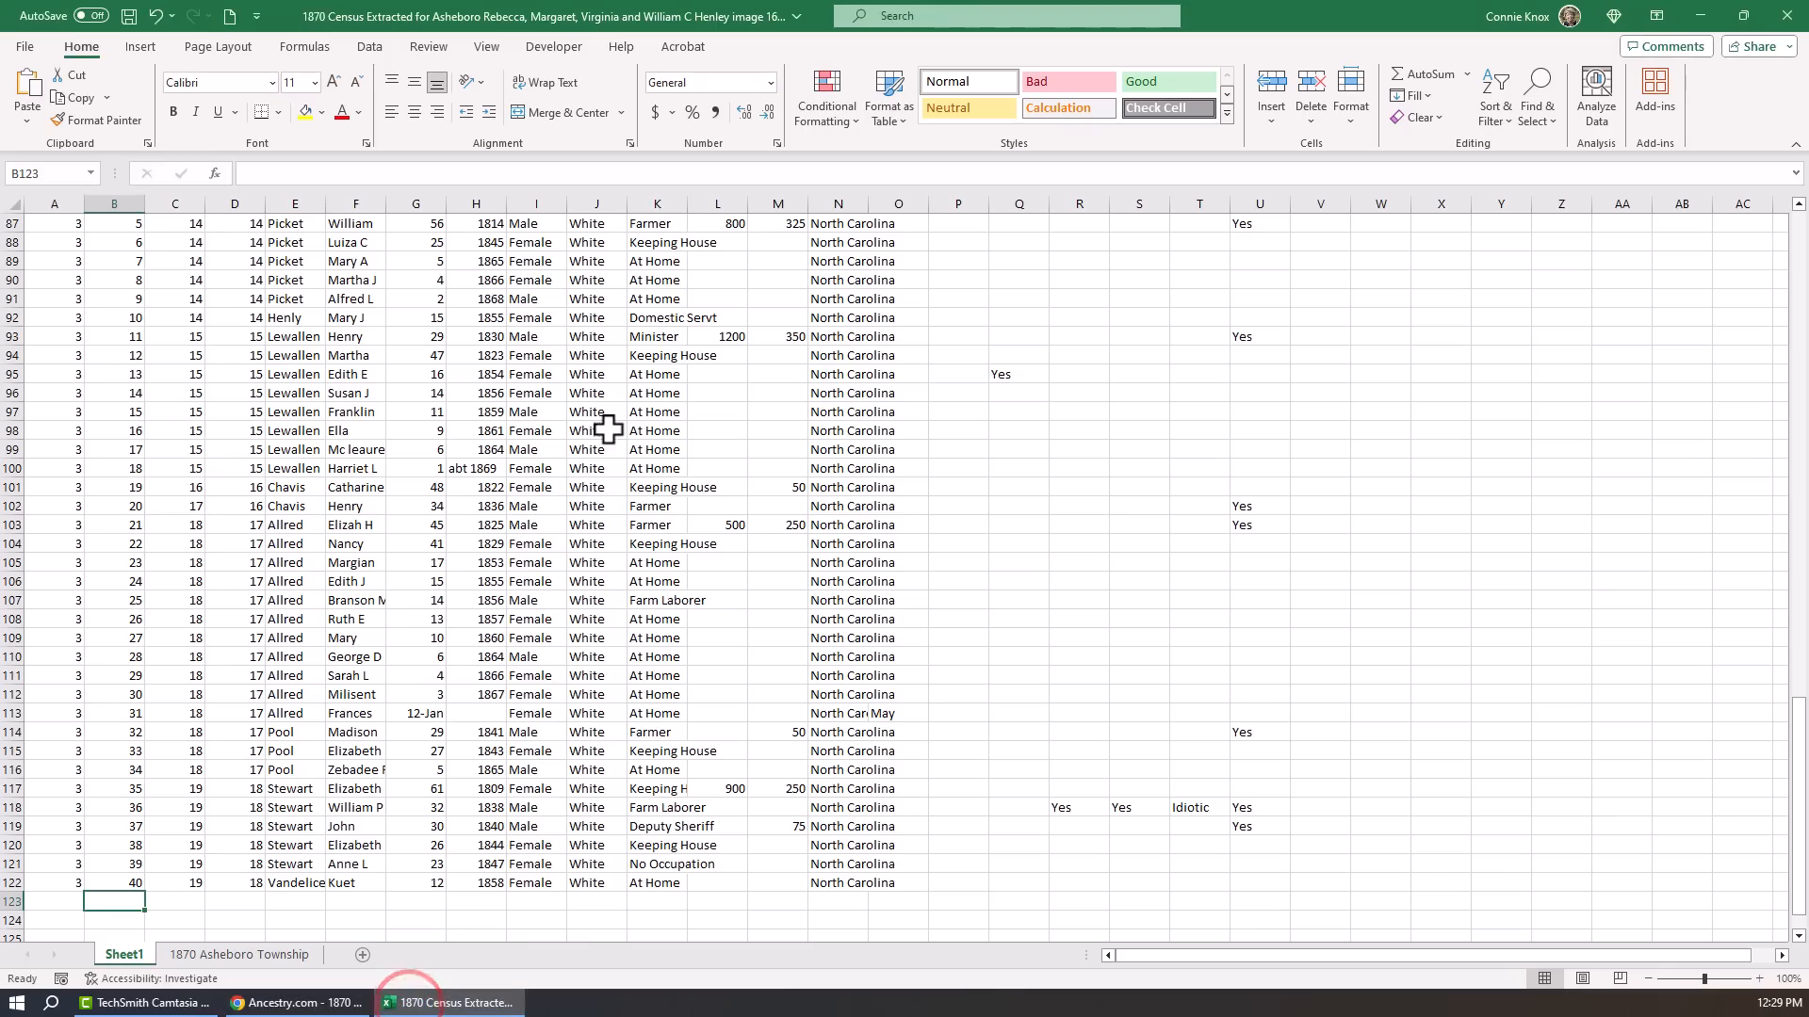
pyautogui.scroll(-4, 603, 428)
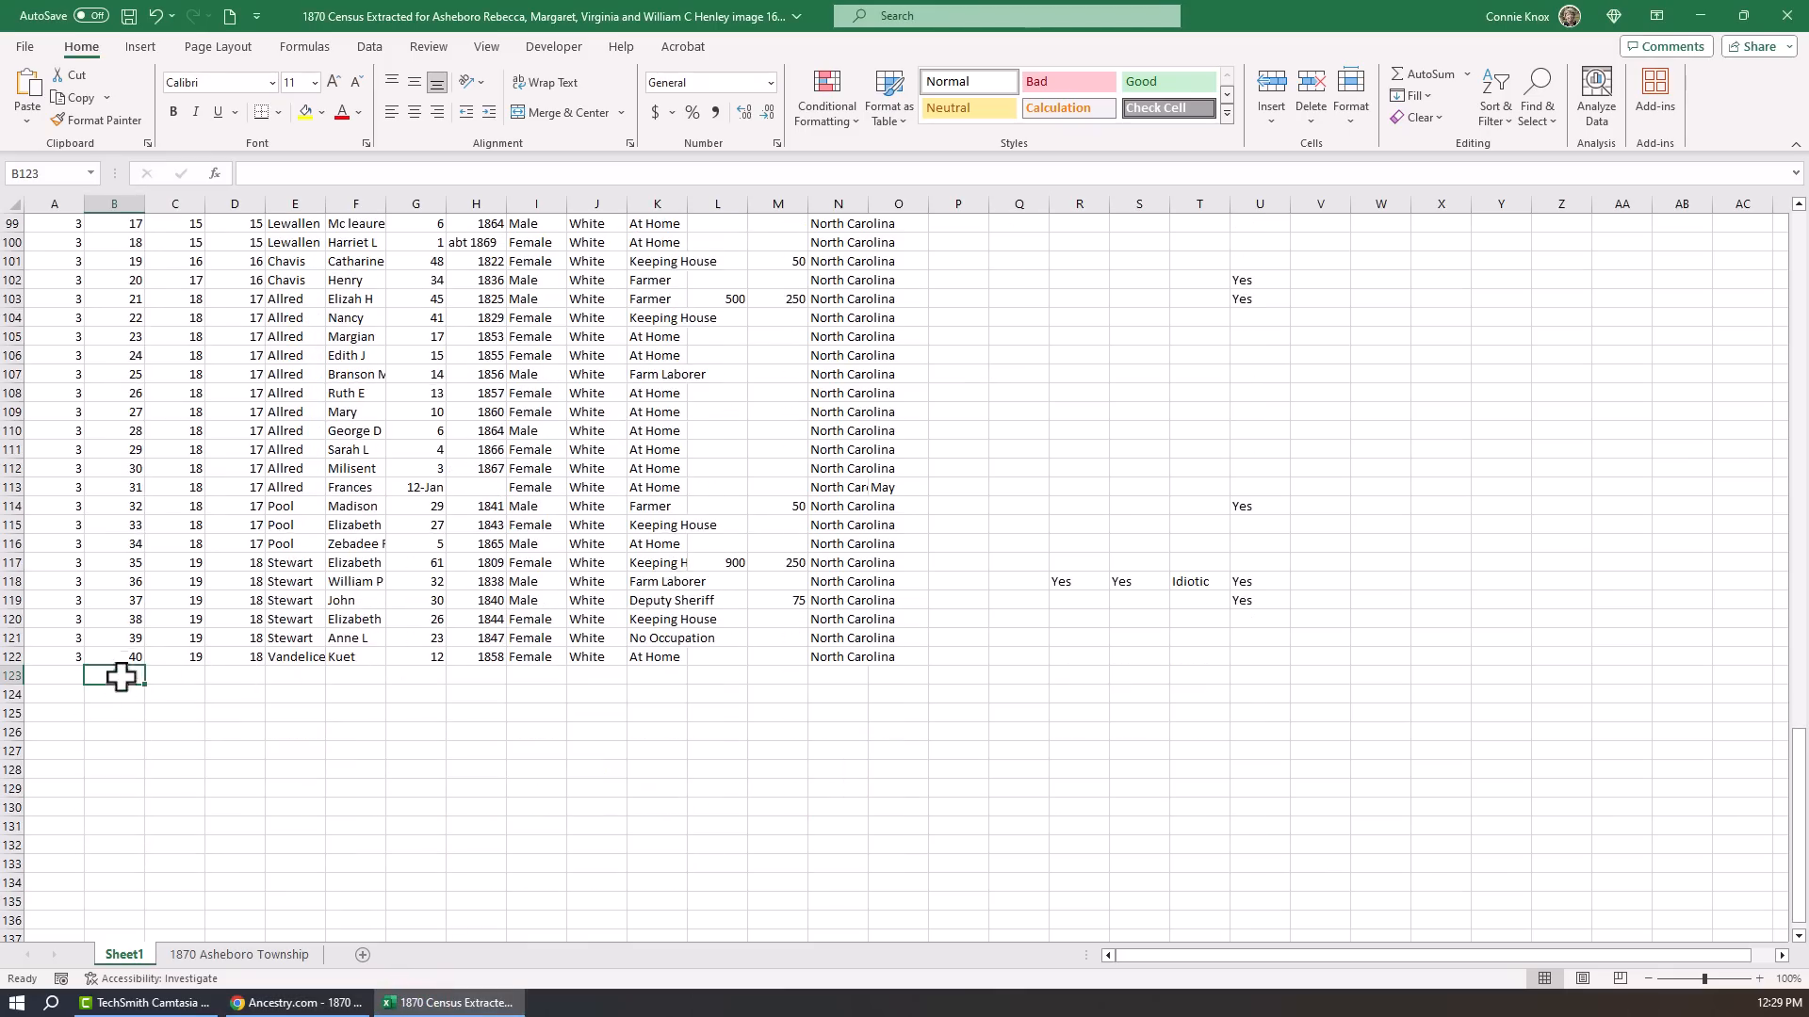
pyautogui.rightClick(121, 676)
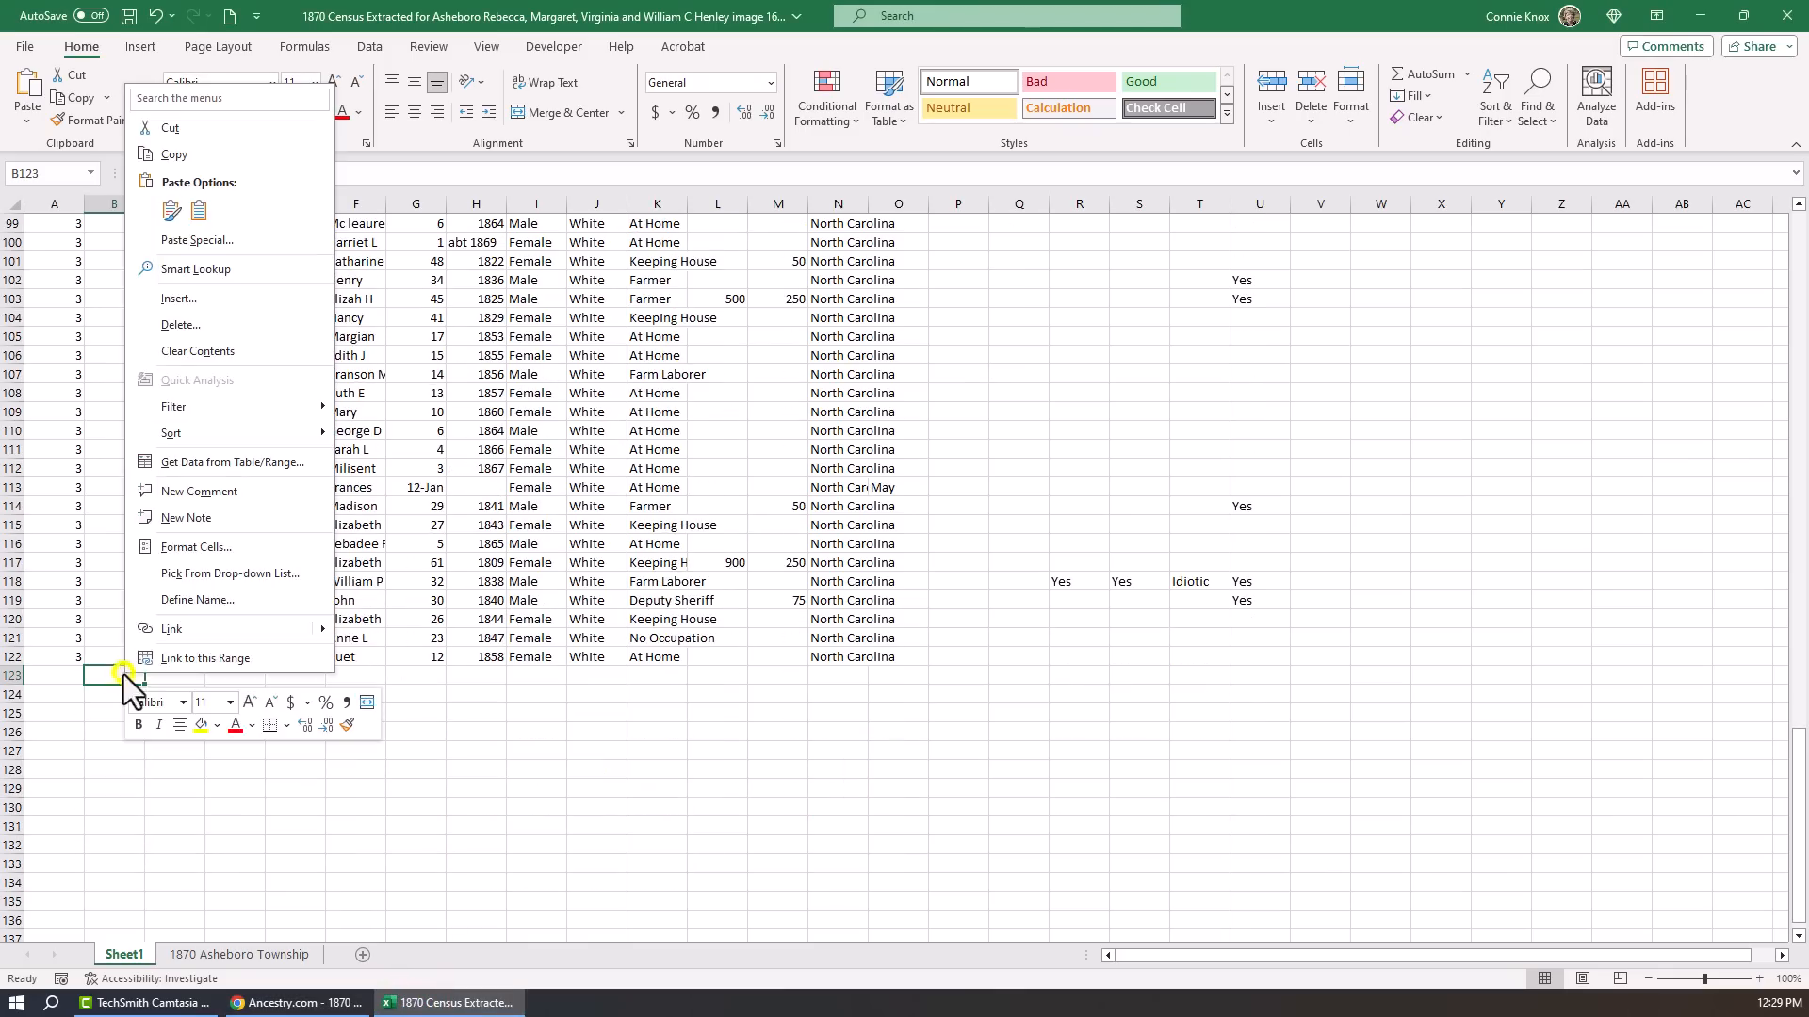
pyautogui.click(200, 241)
pyautogui.click(113, 144)
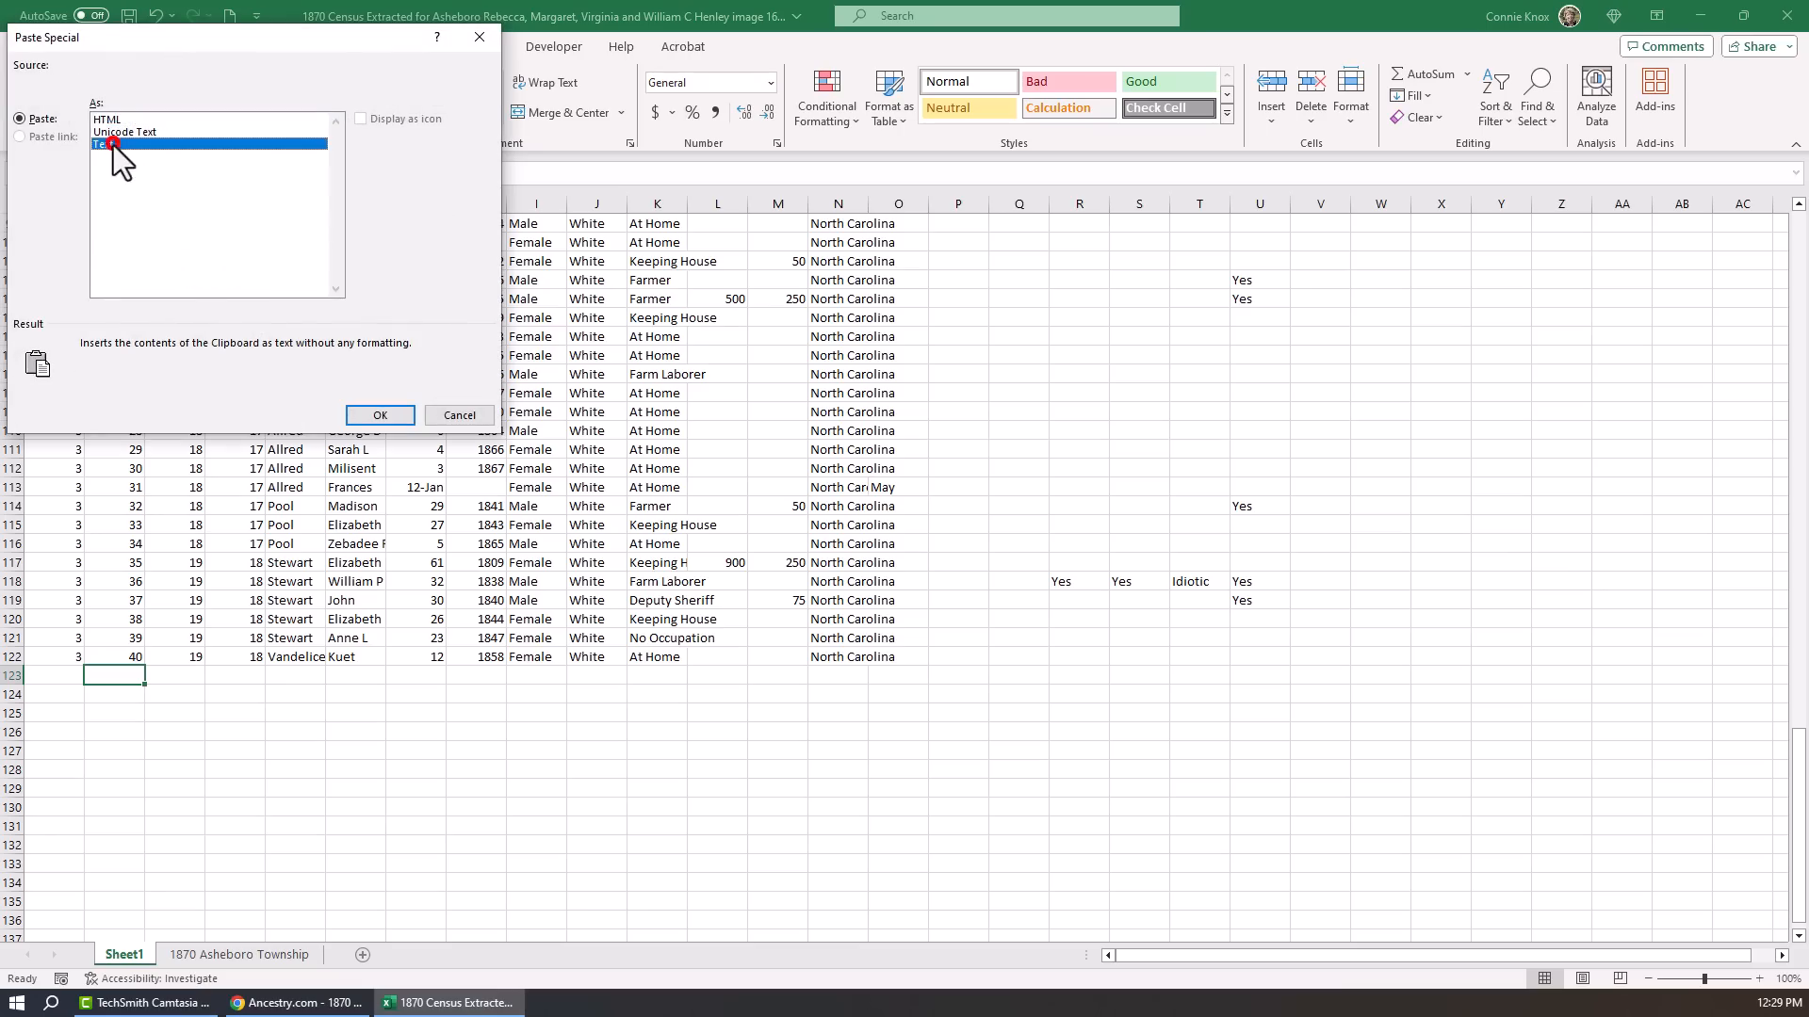
pyautogui.click(398, 415)
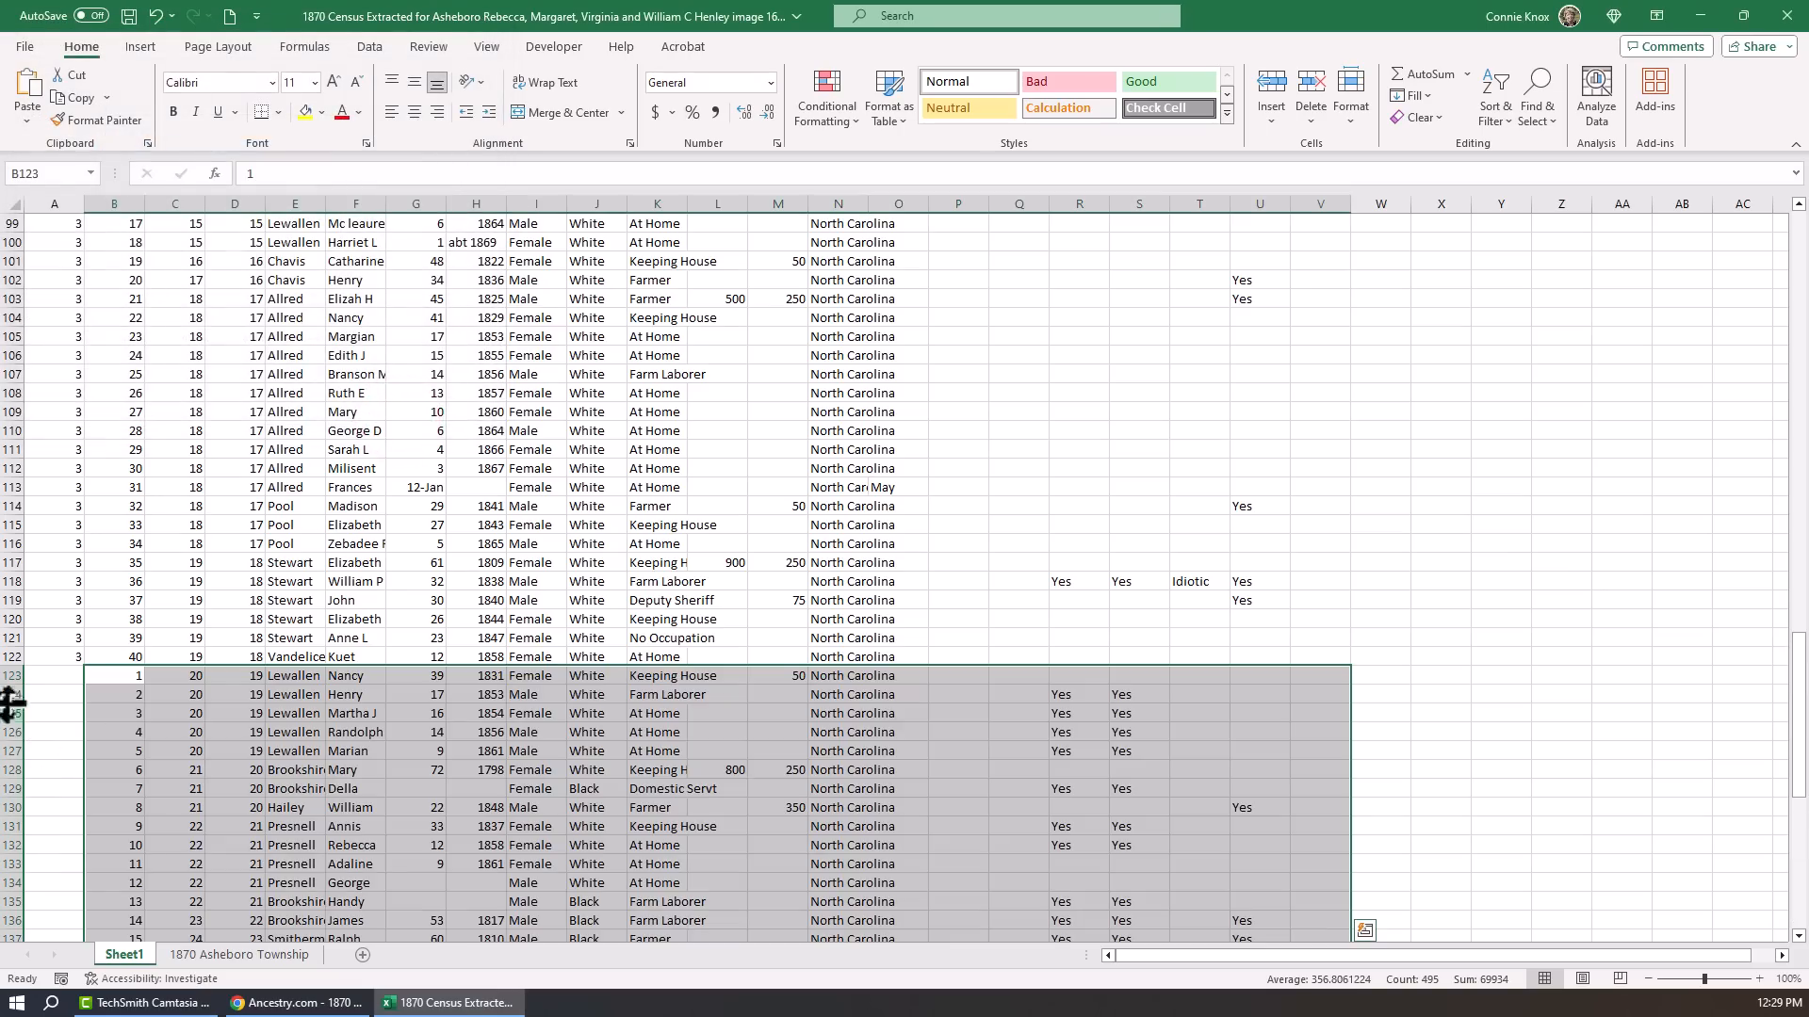
# Enter image number 4 in cell A123 and fill it down the Image column through row 162.
pyautogui.click(40, 677)
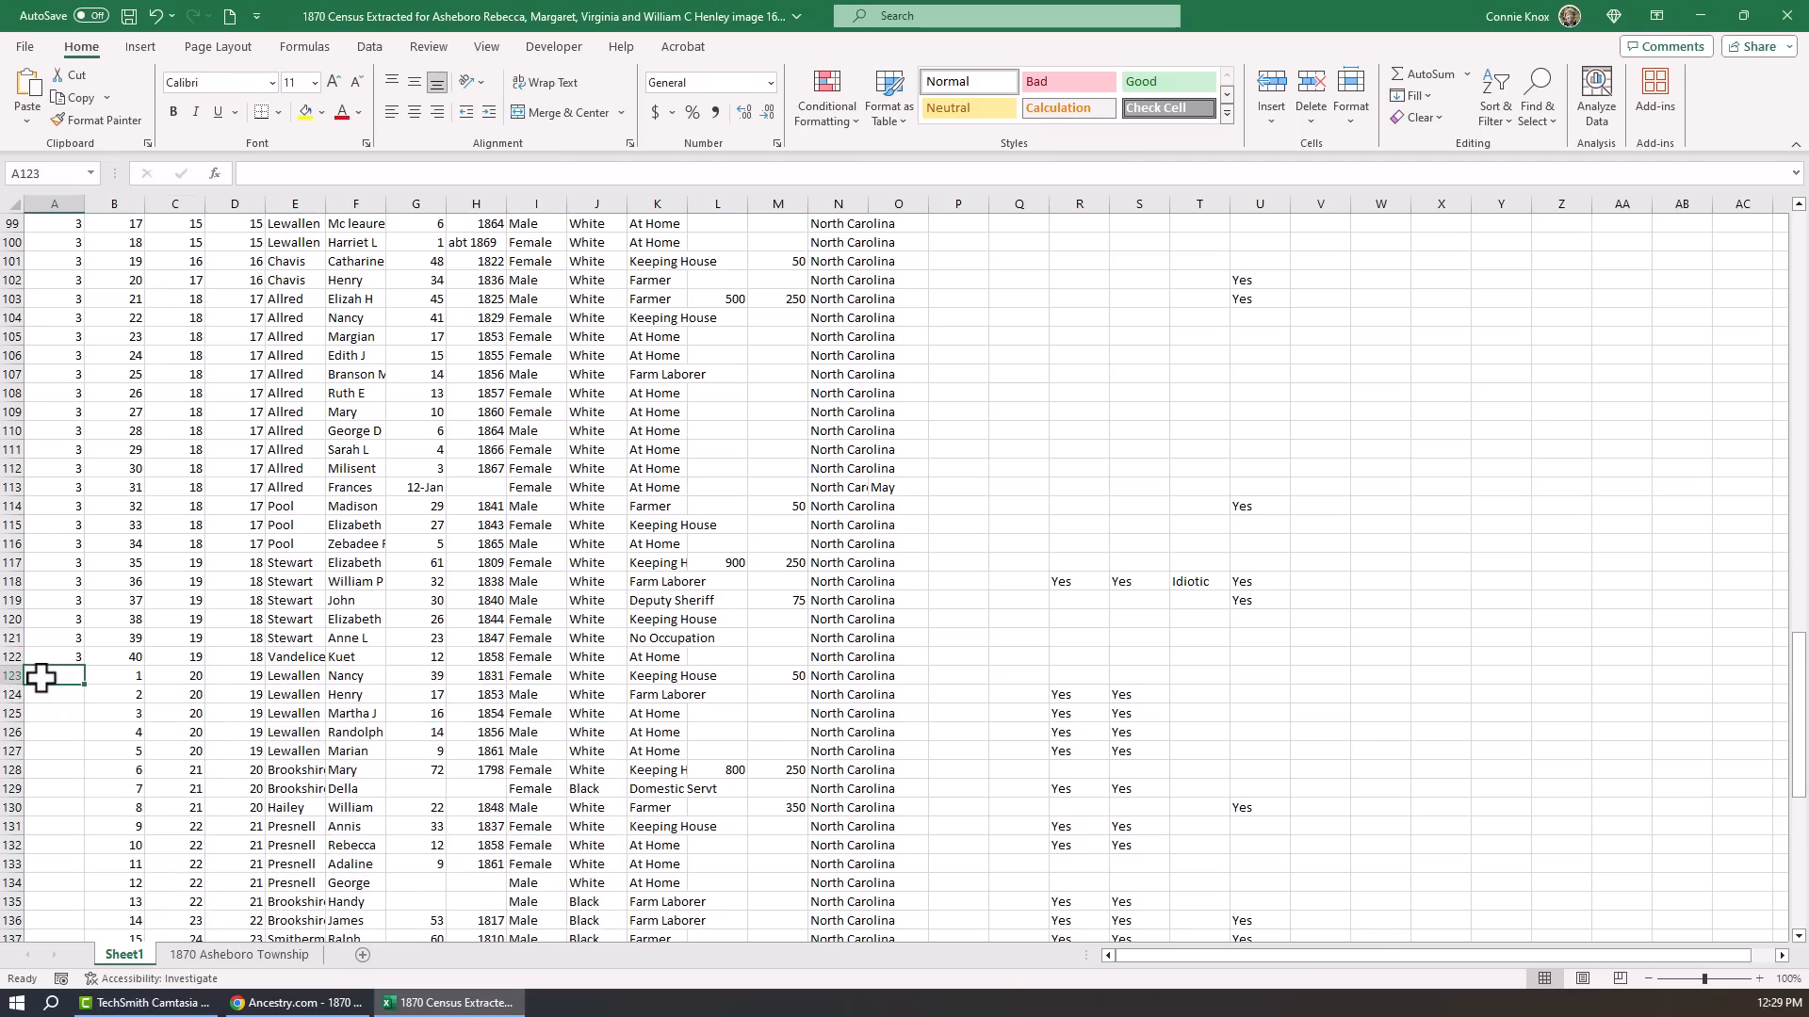
pyautogui.write('4')
pyautogui.press('Return')
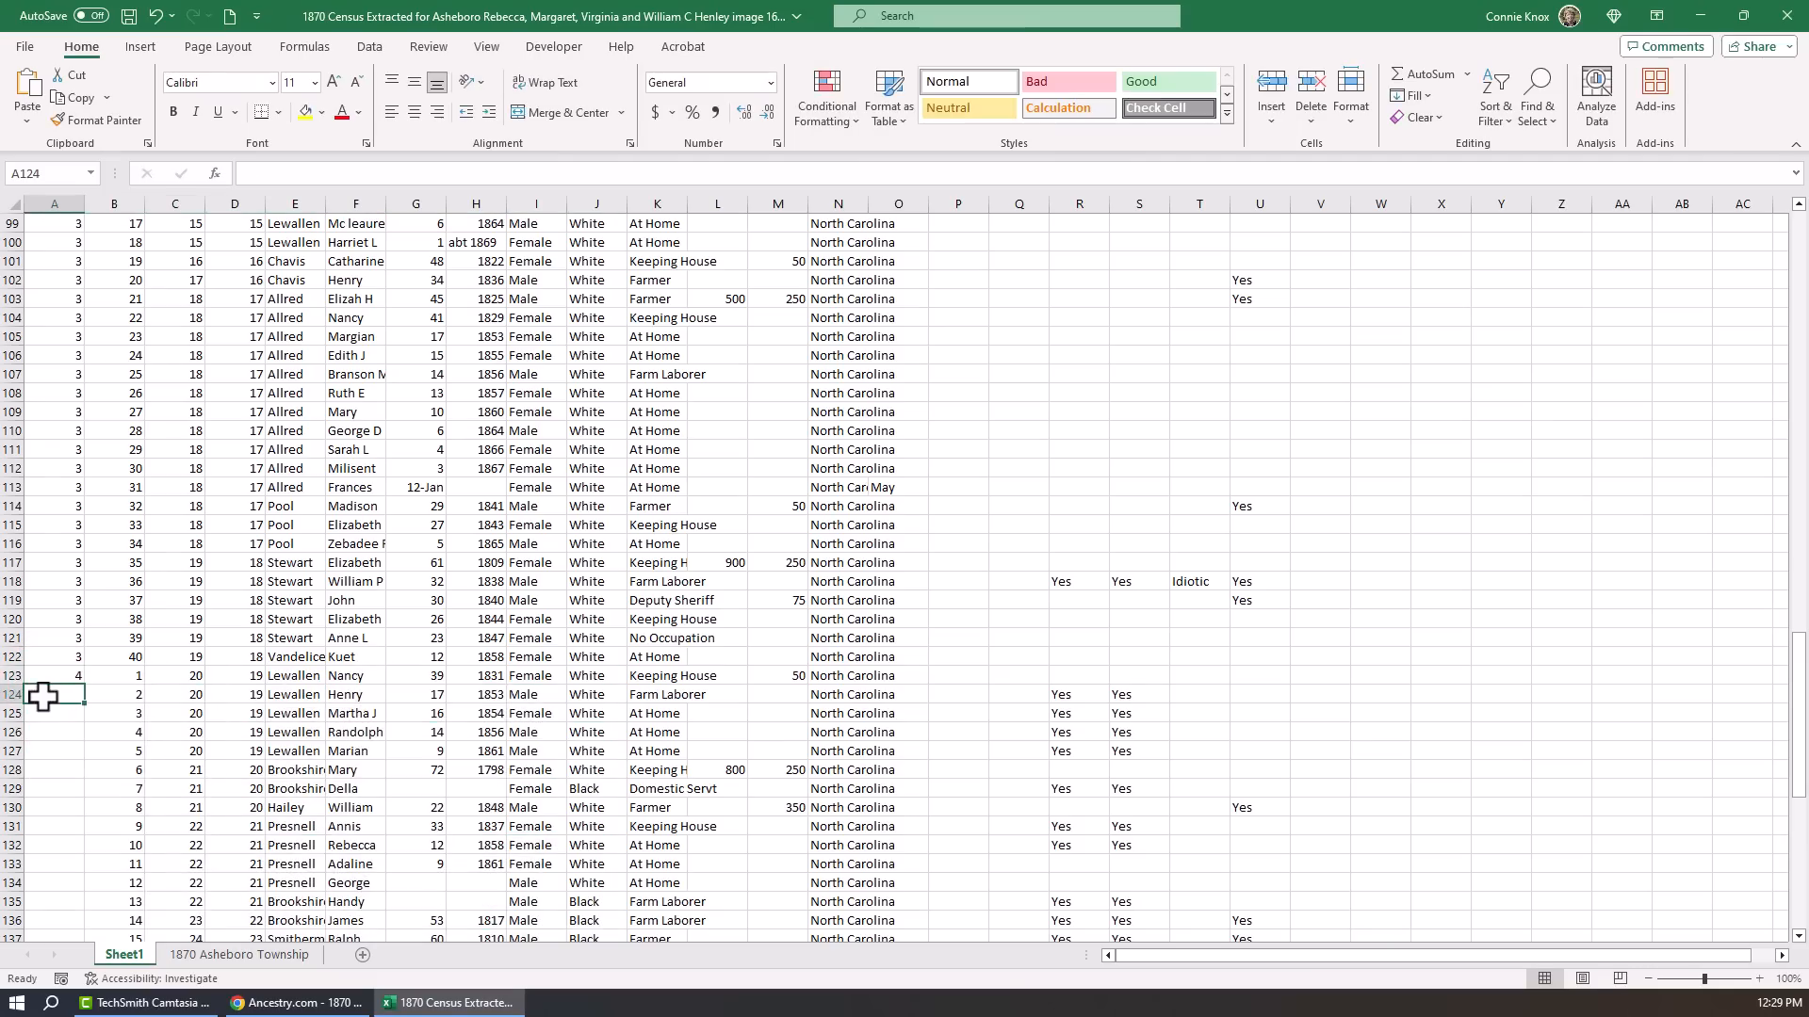
pyautogui.click(53, 677)
pyautogui.moveTo(85, 684); pyautogui.dragTo(80, 896)
pyautogui.moveTo(79, 896); pyautogui.dragTo(80, 892)
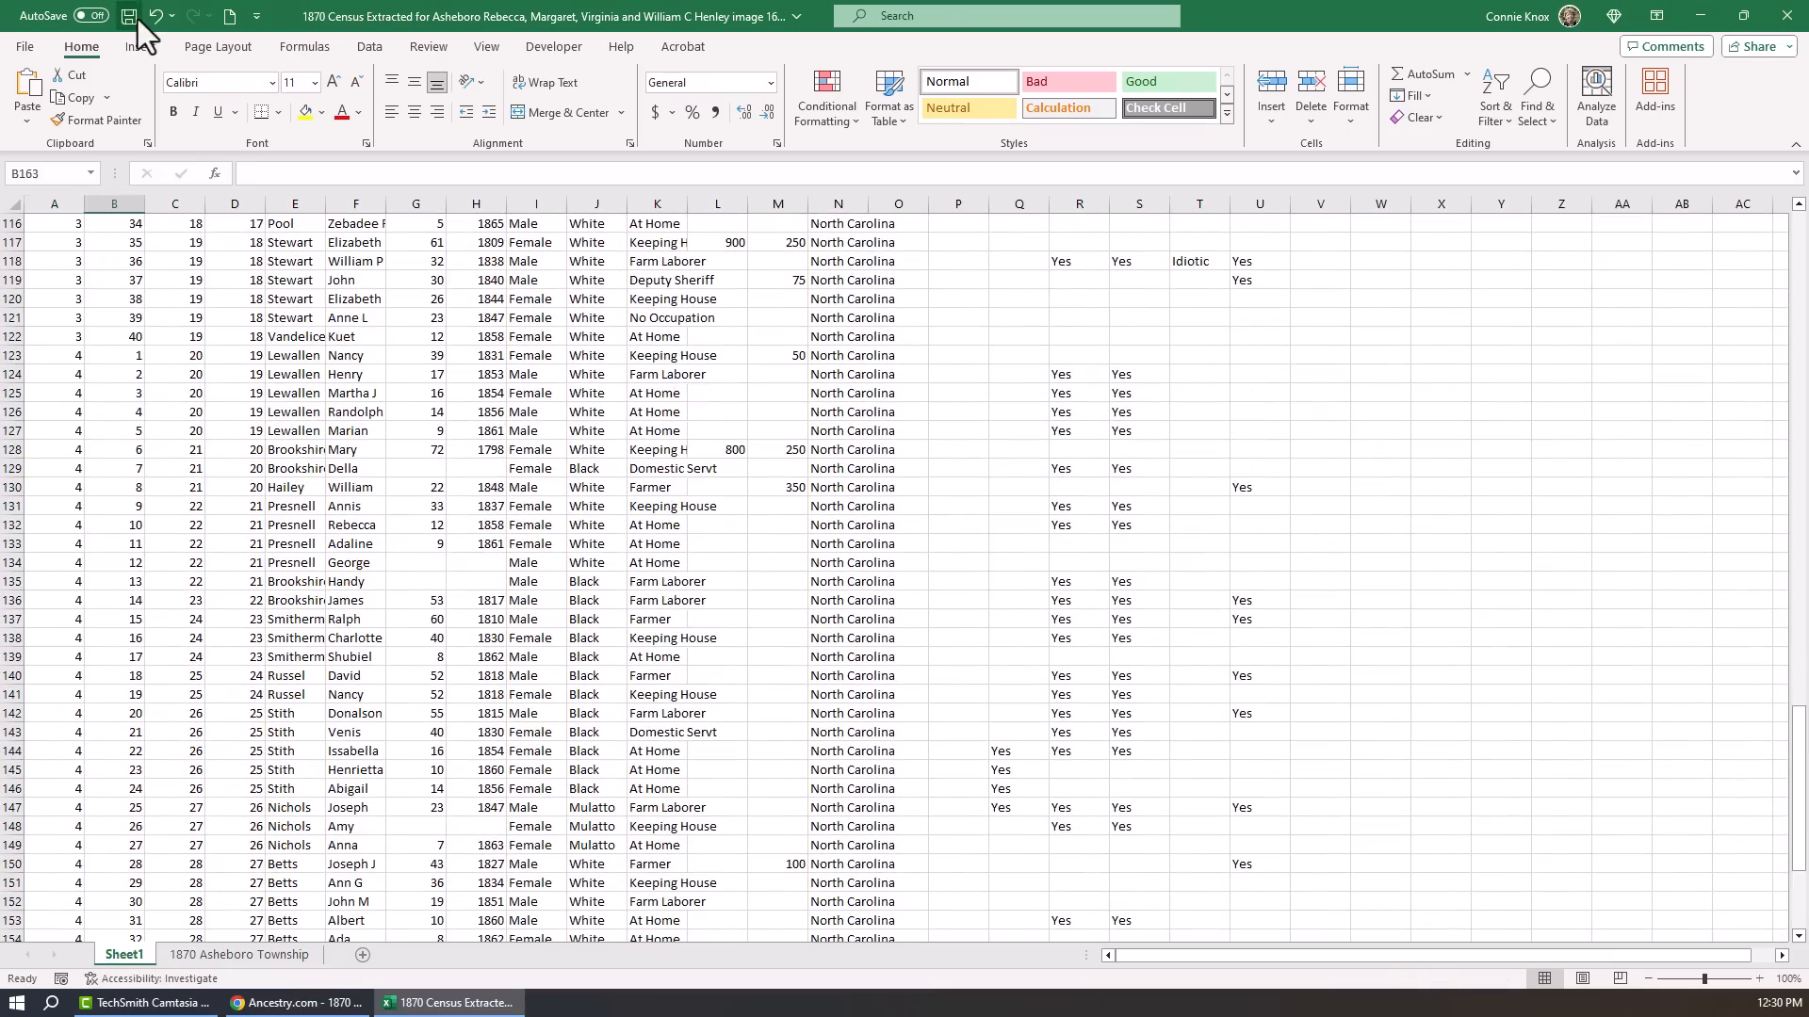
# Save the workbook and look over the image 4 records at the end of the sheet.
pyautogui.click(135, 18)
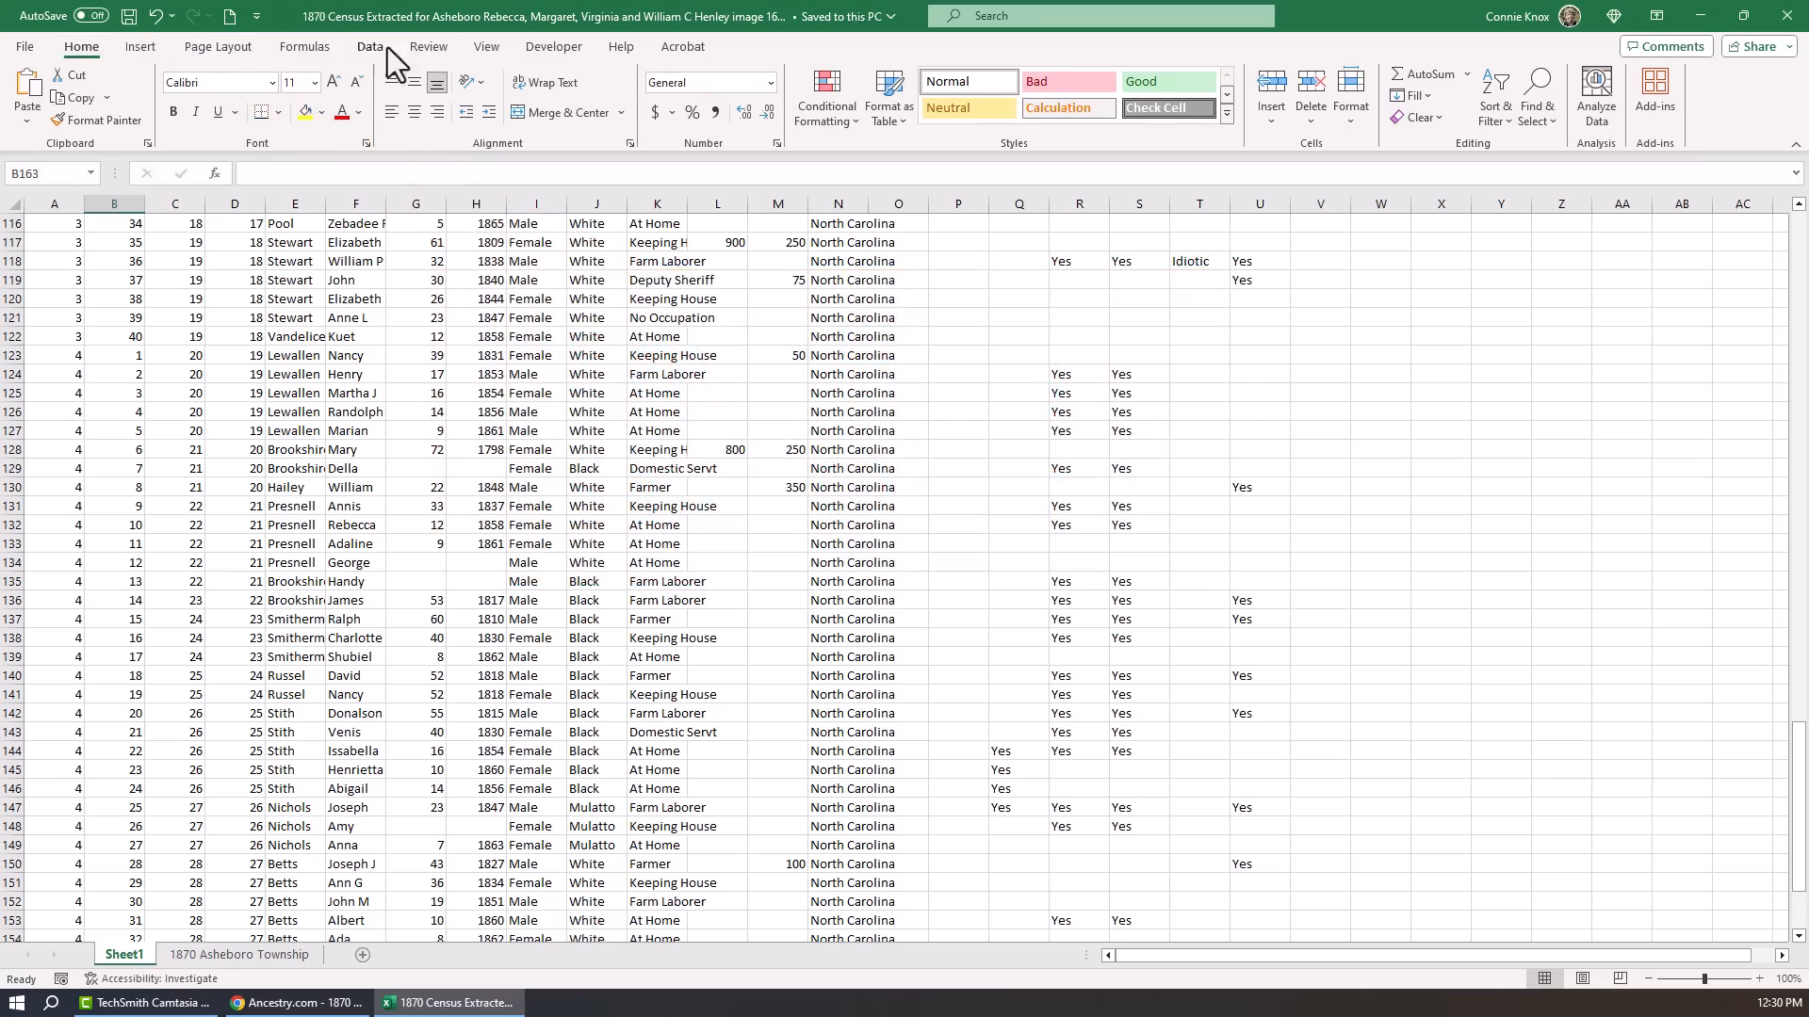
pyautogui.scroll(-7, 905, 565)
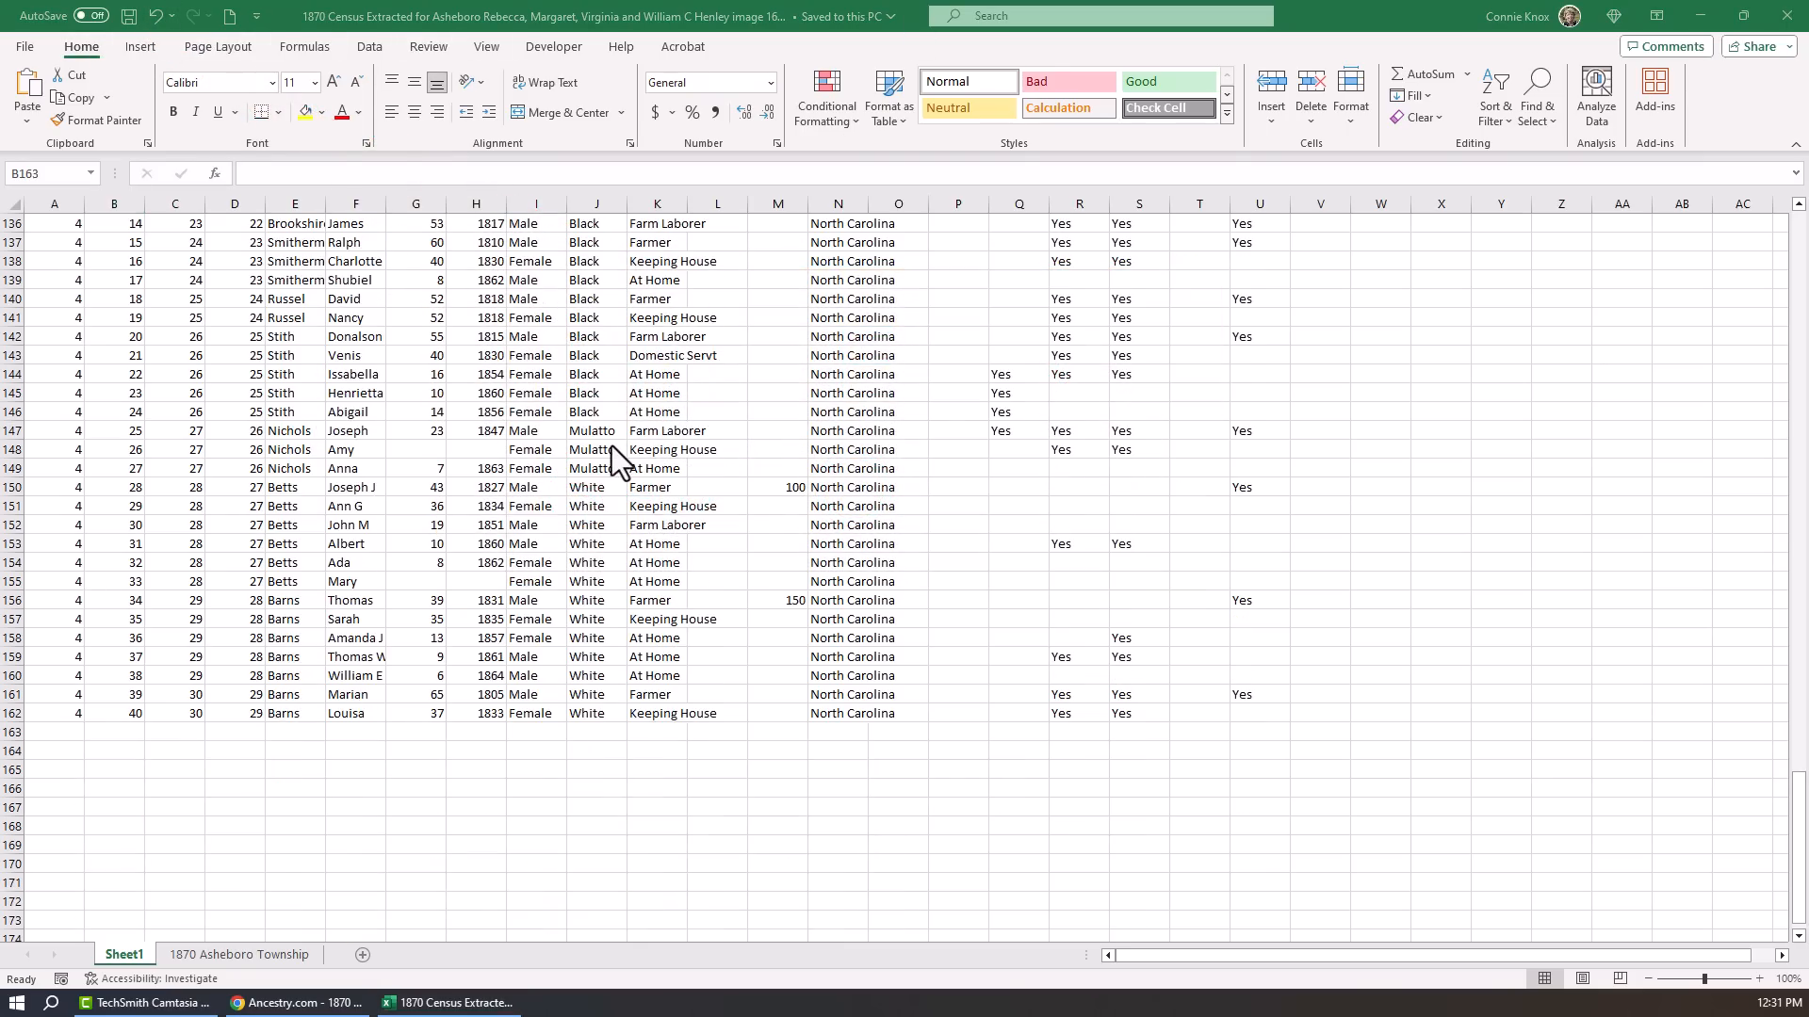
pyautogui.scroll(3, 561, 472)
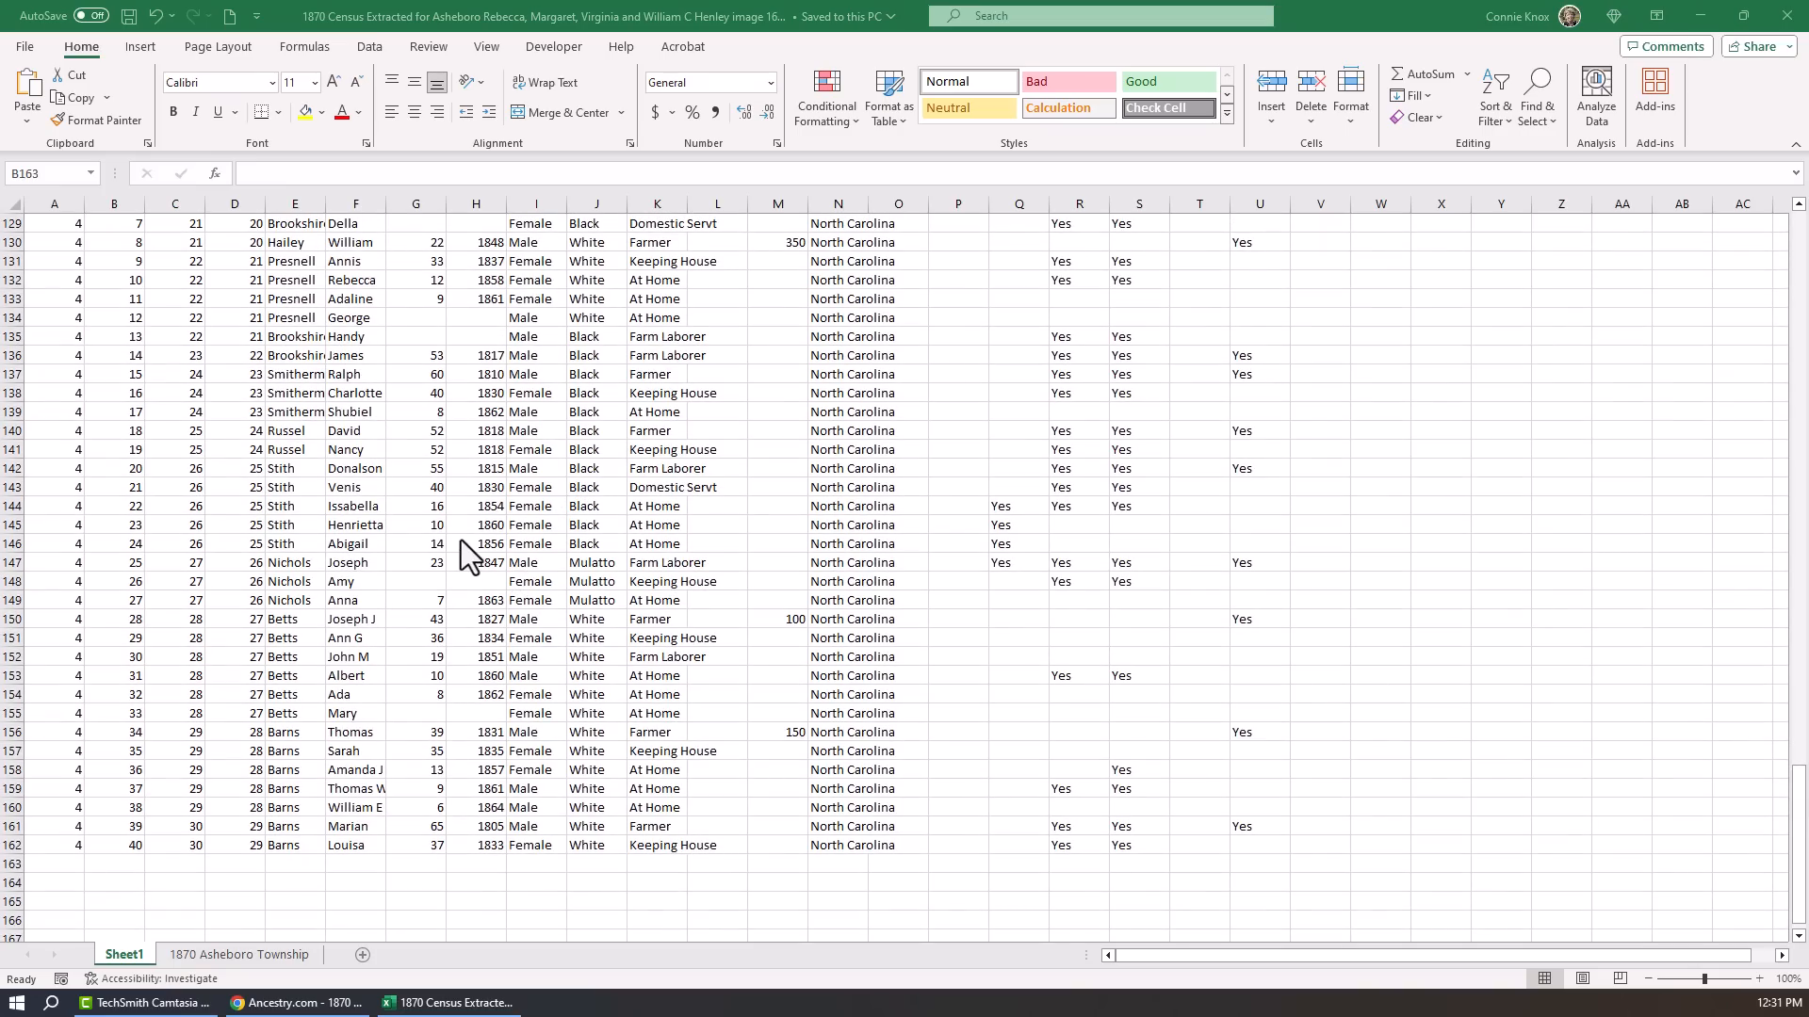
# Look back through the Sheet1 records up to the header rows and check the census page open in Ancestry.
pyautogui.scroll(5, 461, 556)
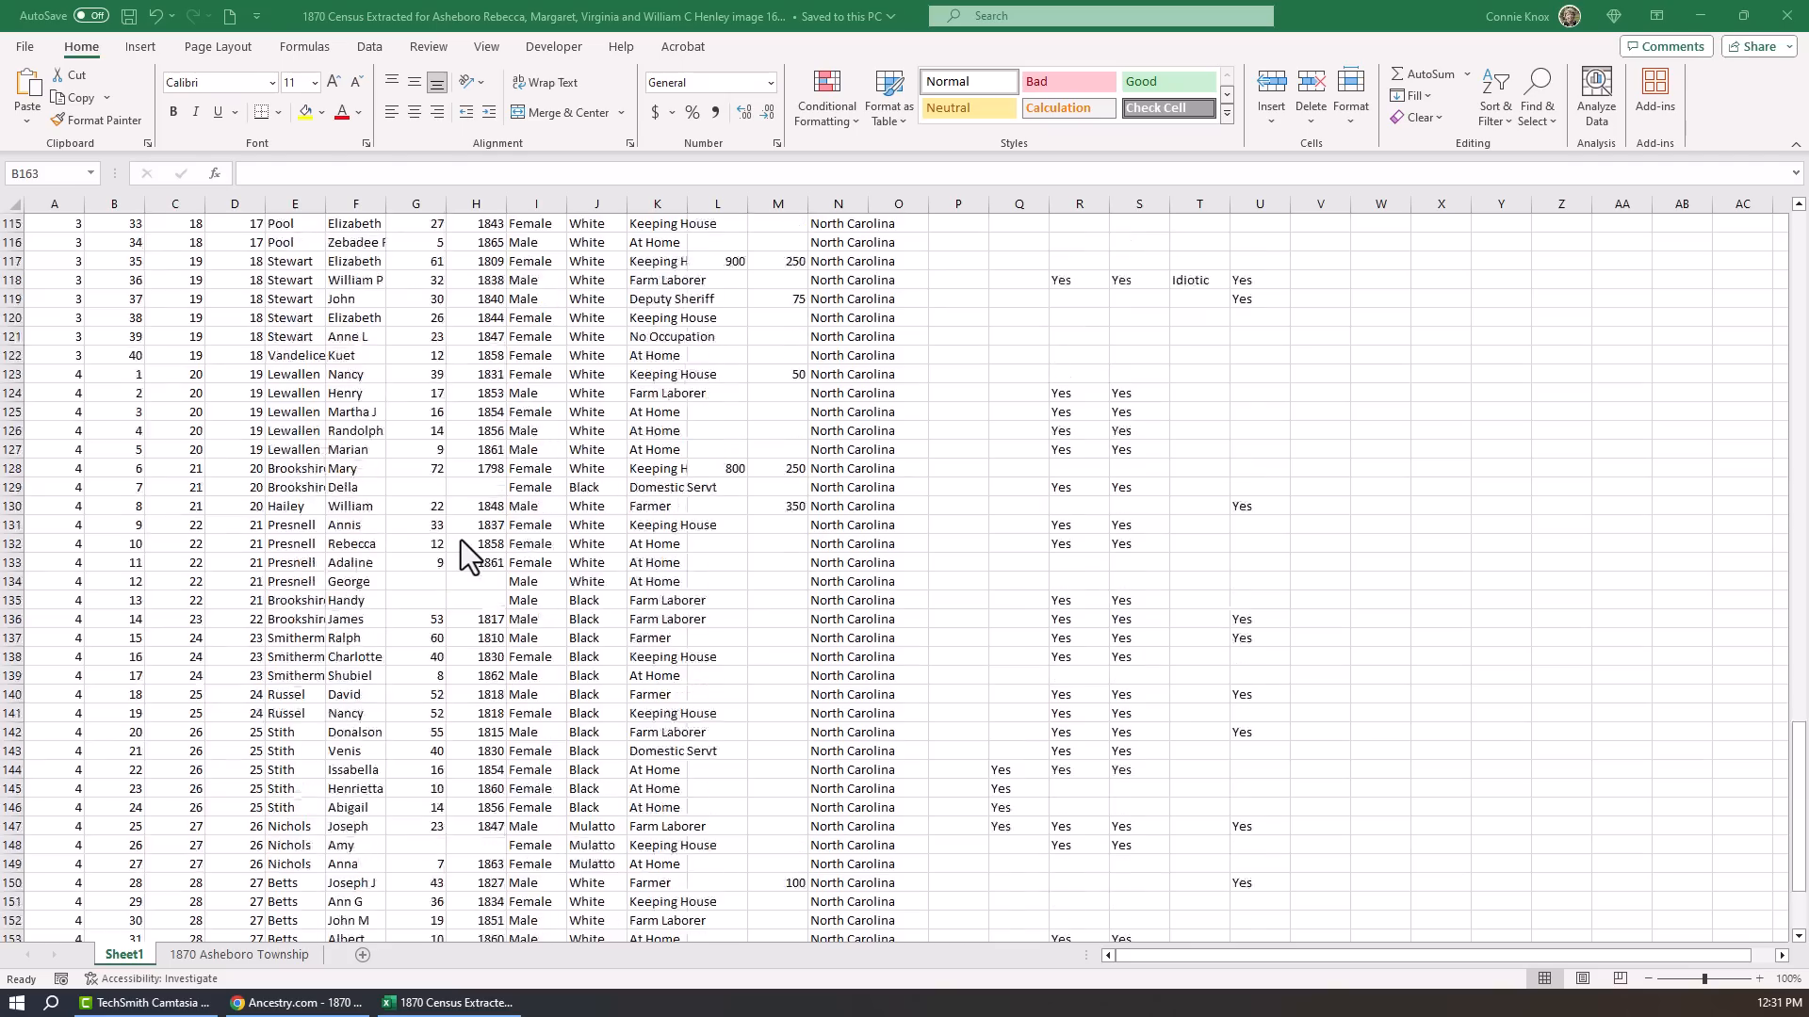
pyautogui.scroll(5, 460, 539)
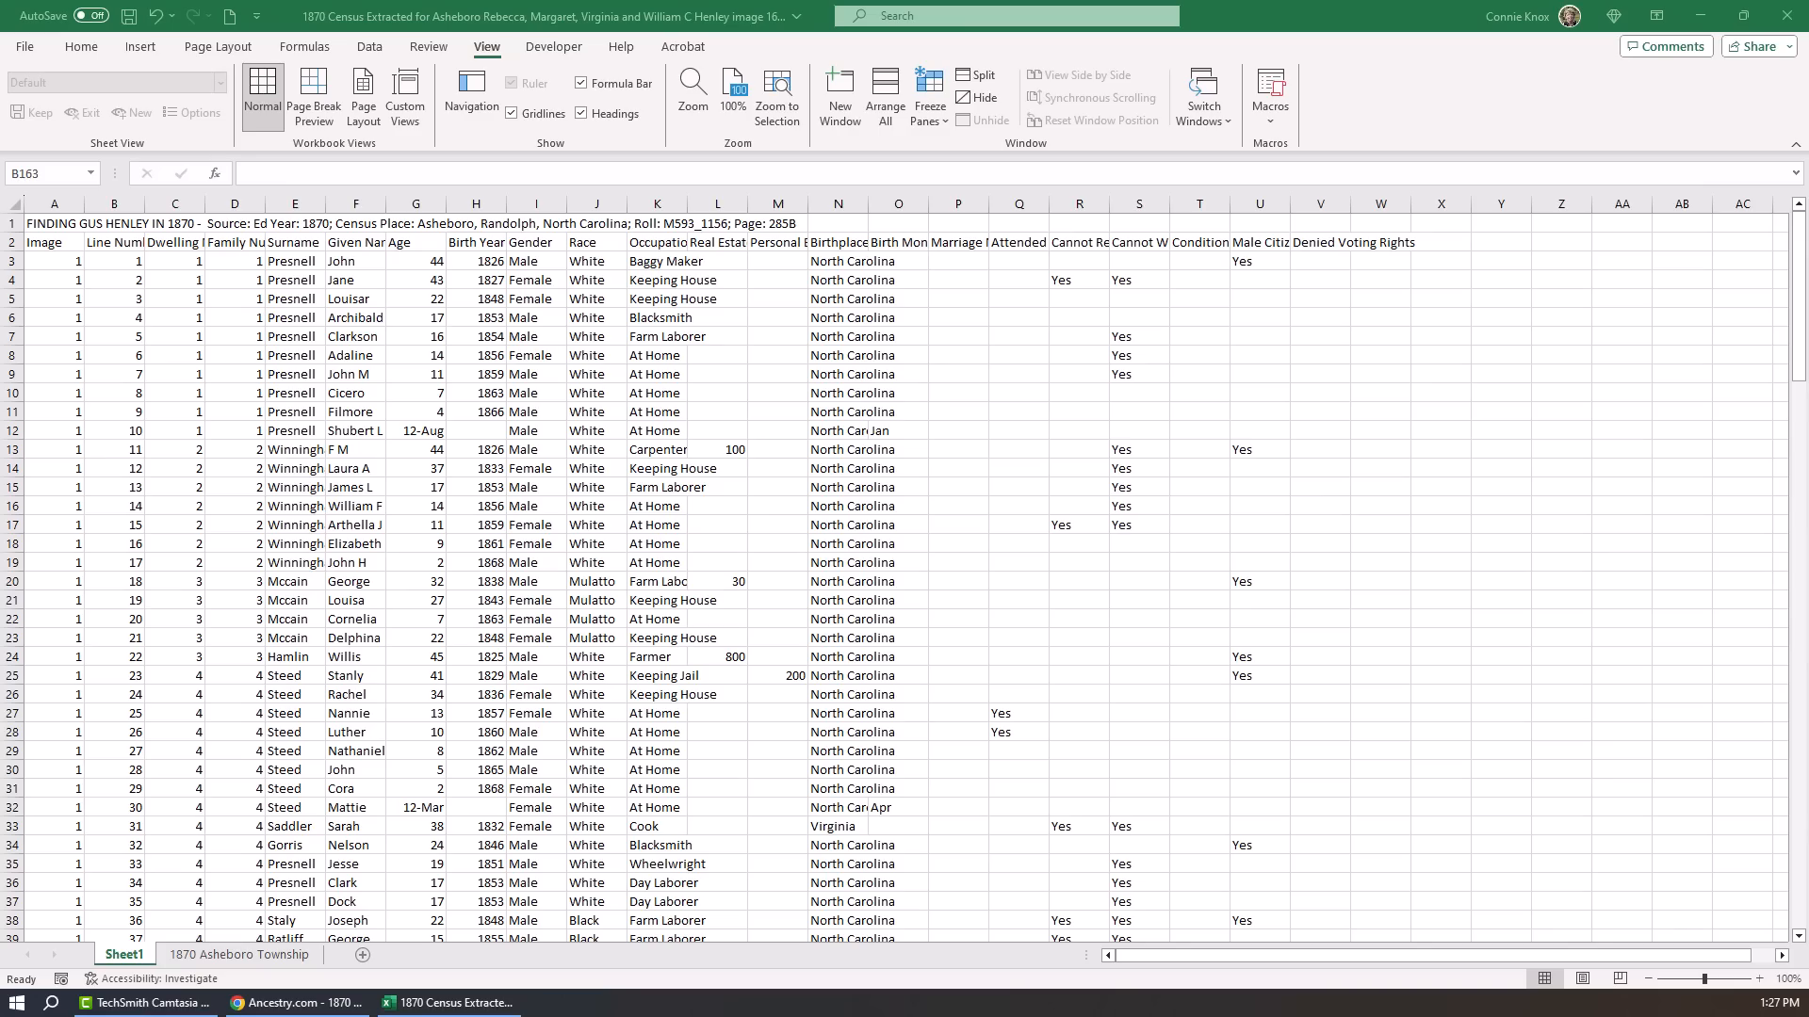
pyautogui.moveTo(1796, 292); pyautogui.dragTo(1715, 222)
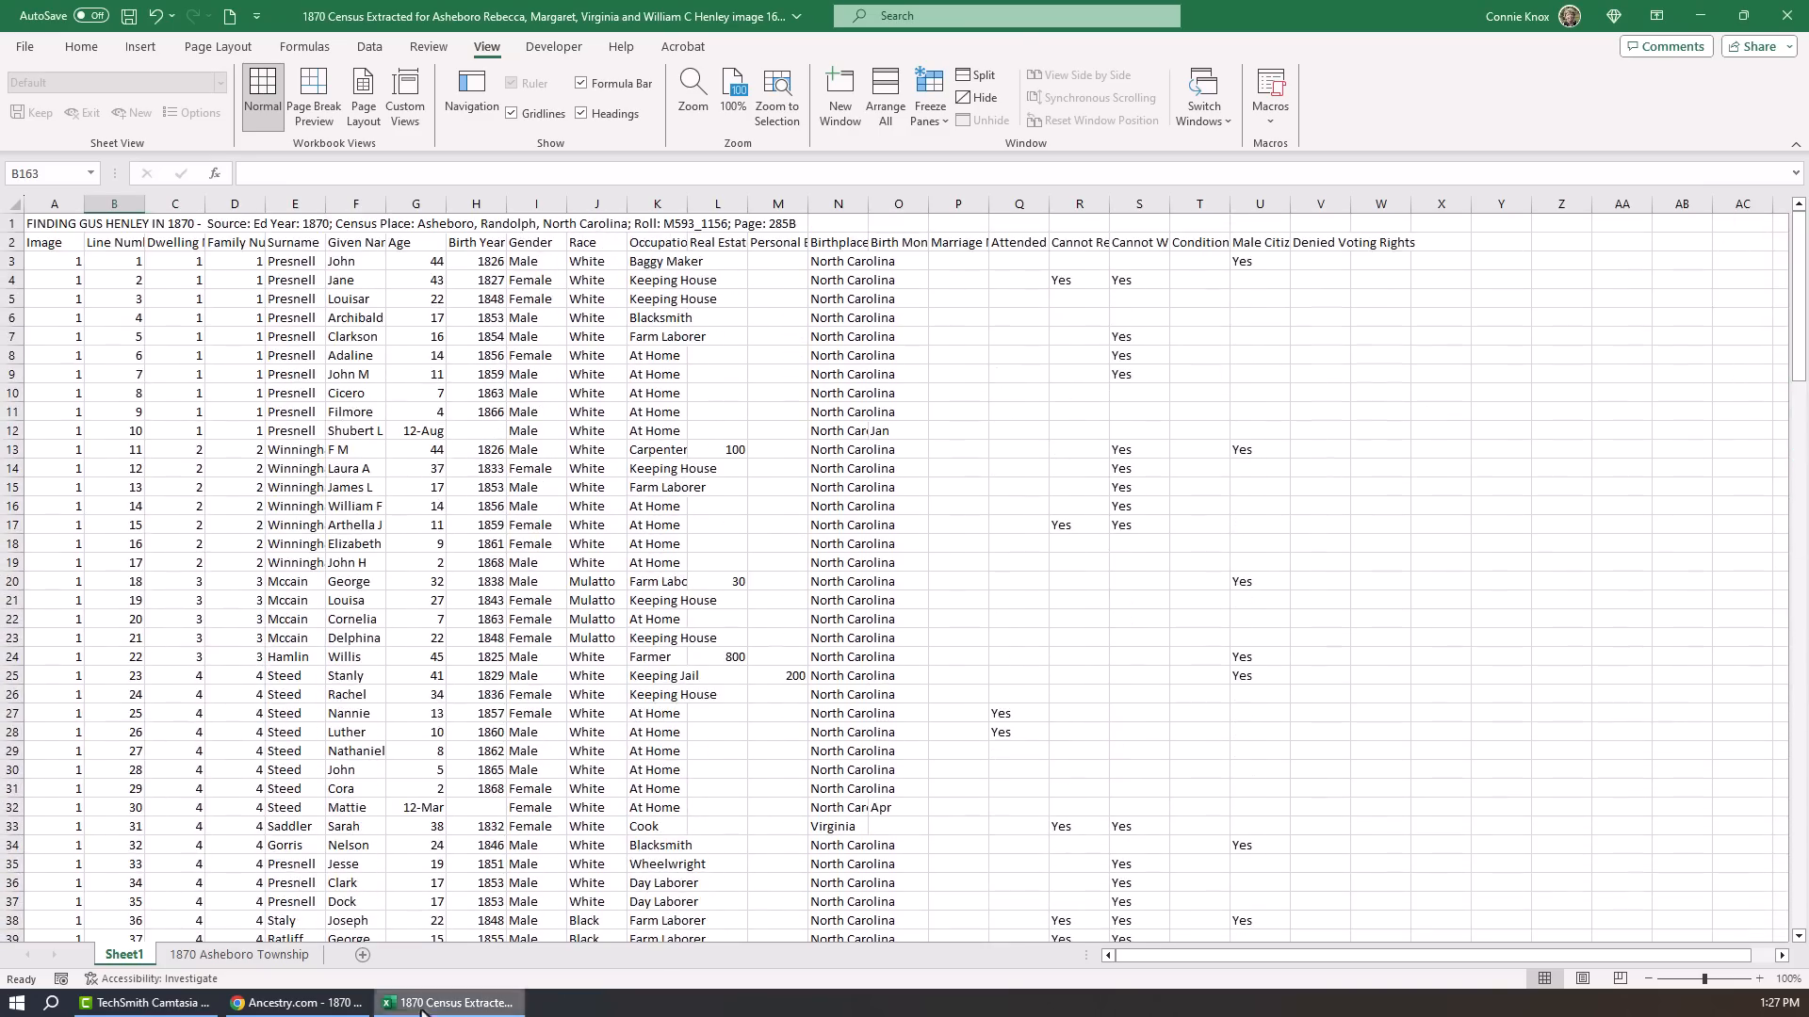
pyautogui.click(320, 1002)
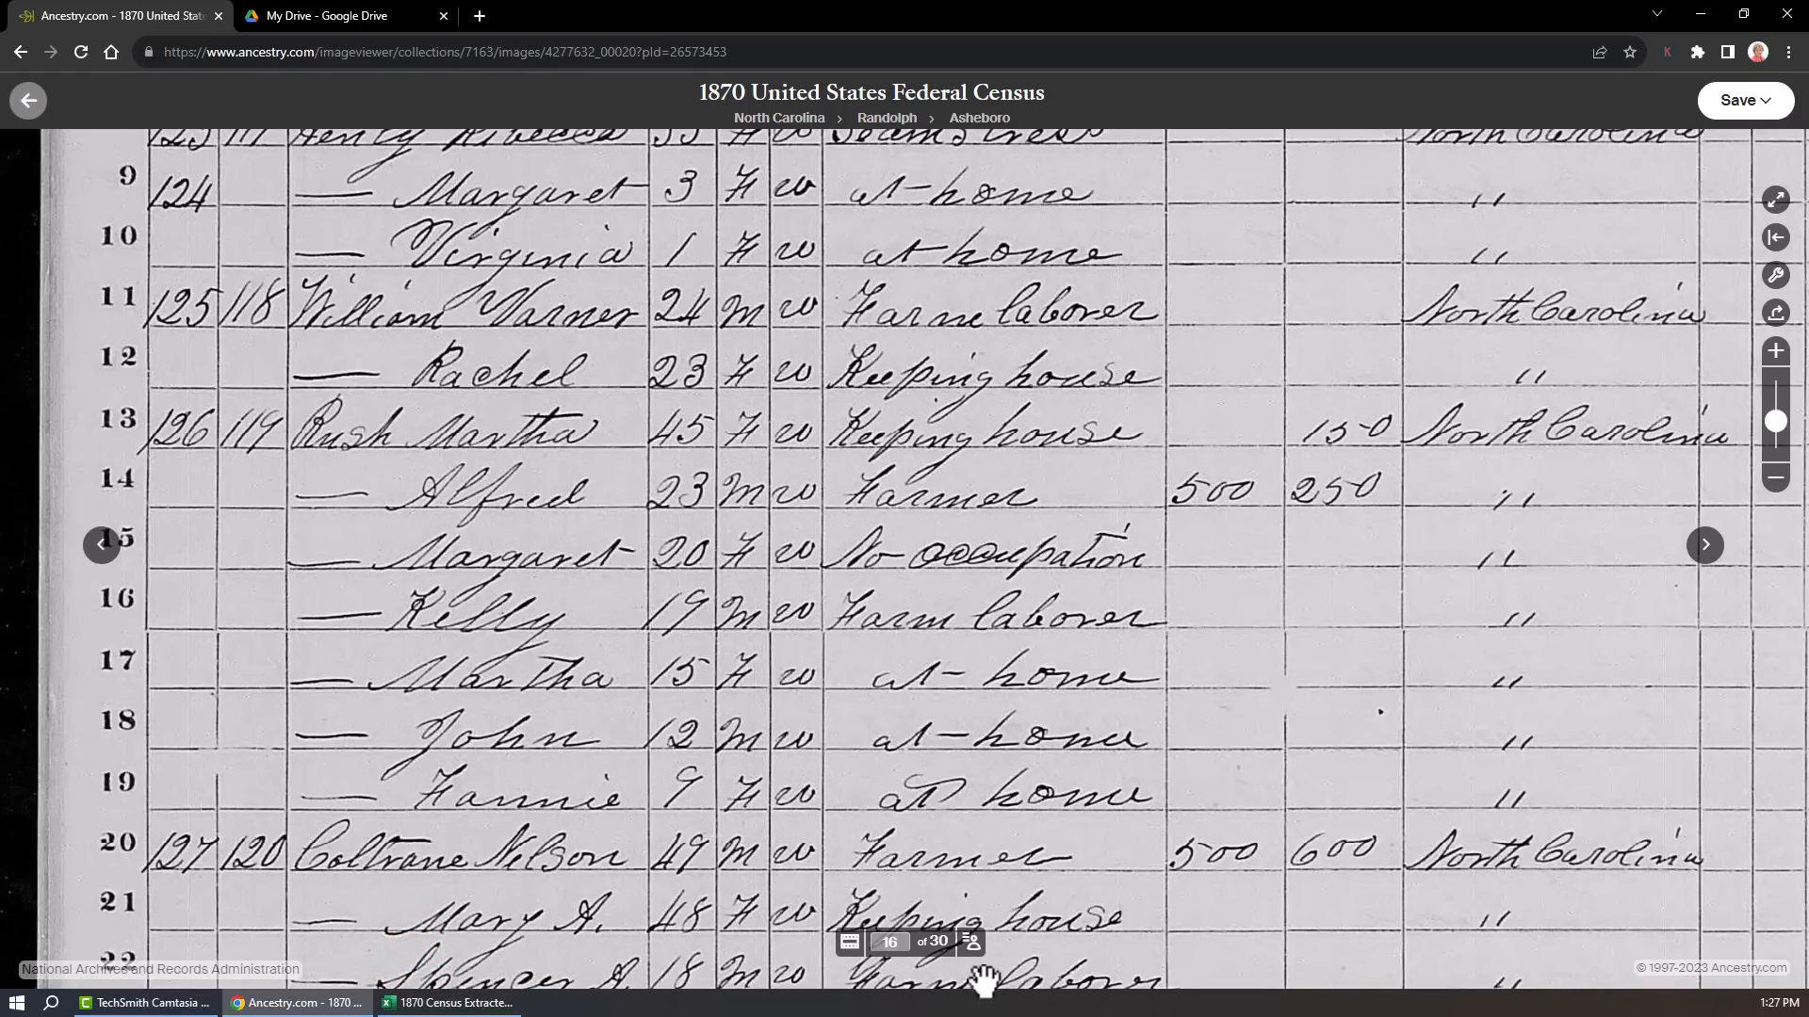
pyautogui.click(447, 1003)
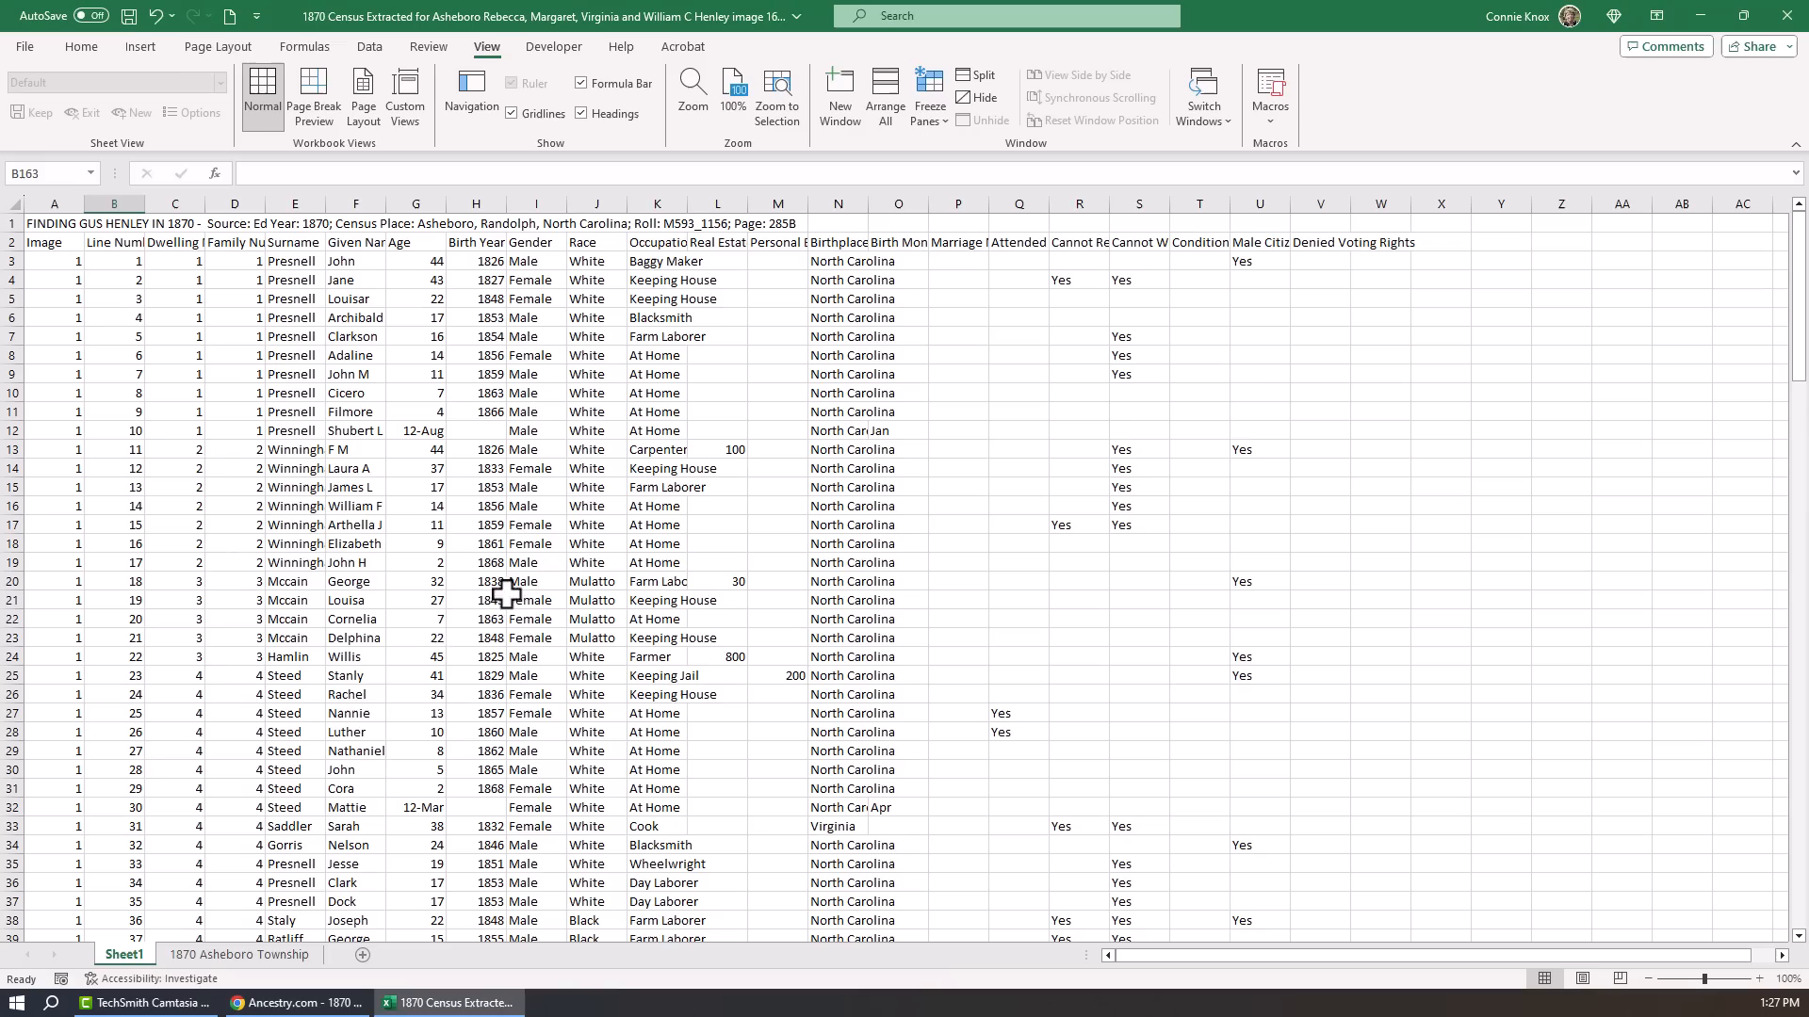
# On the 1870 Asheboro Township sheet, freeze rows 1 to 3 above the first record and check them against the scrolling rows.
pyautogui.click(285, 956)
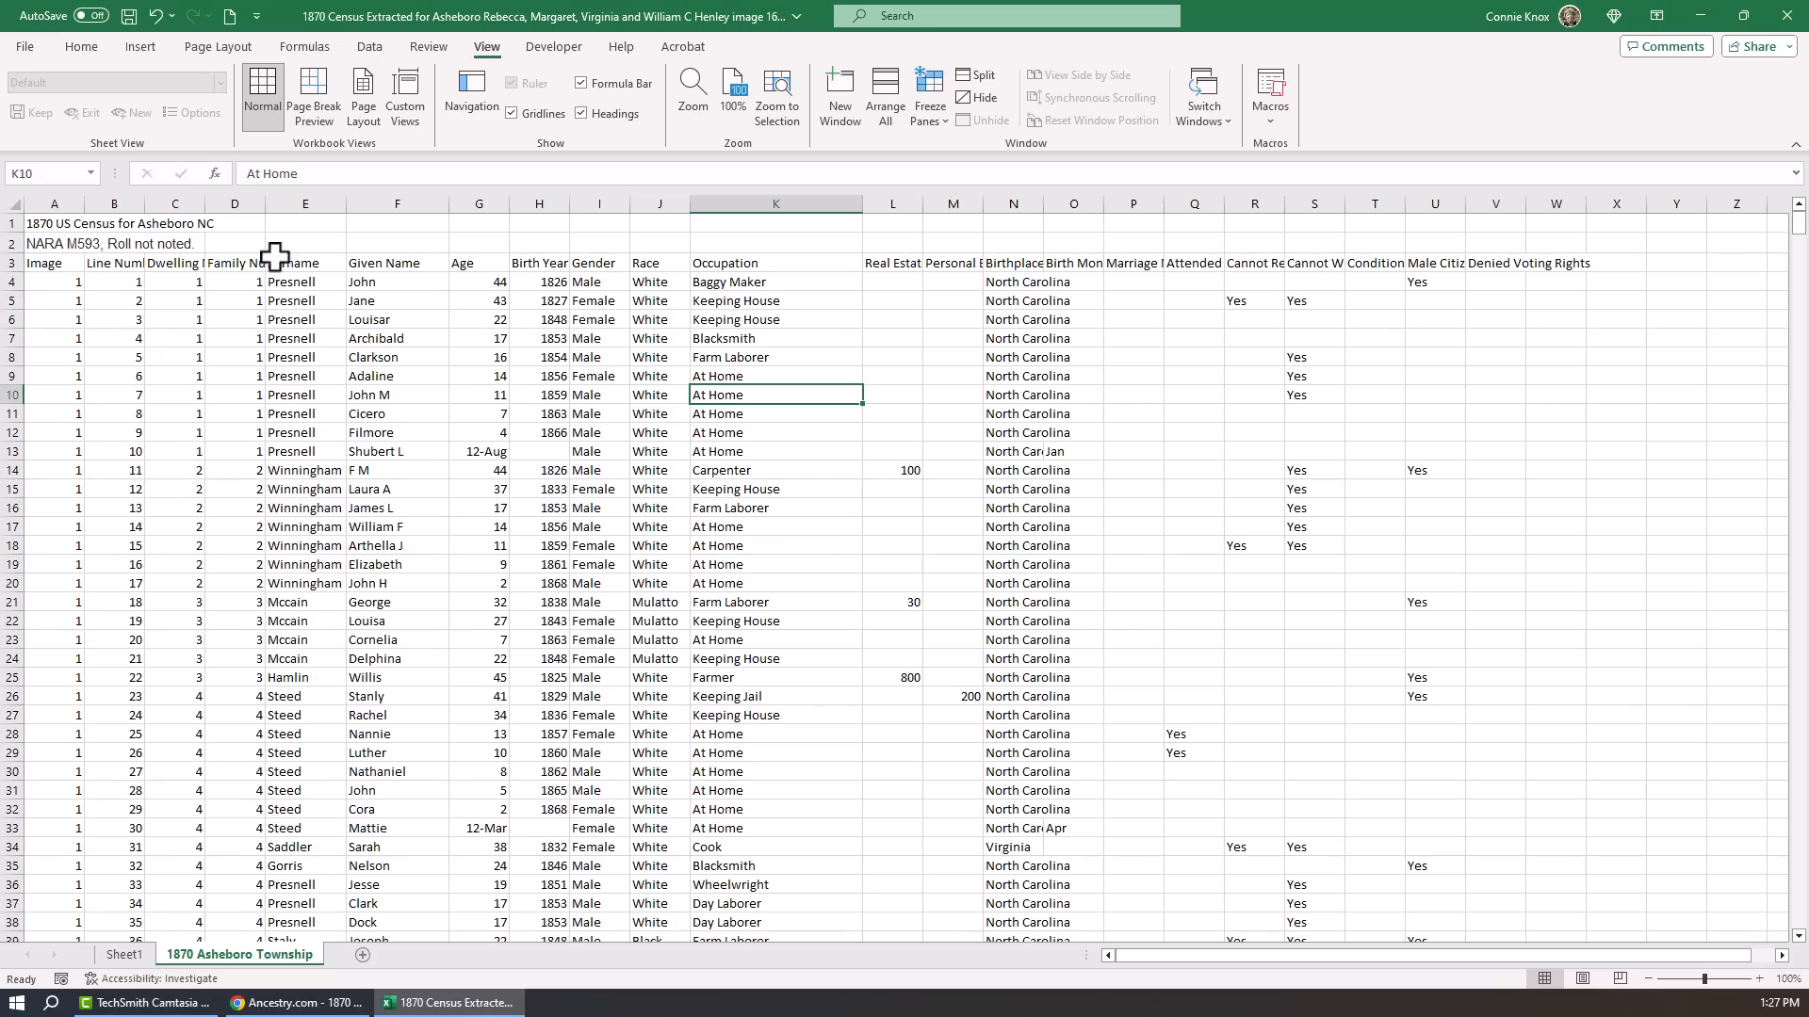
pyautogui.click(11, 282)
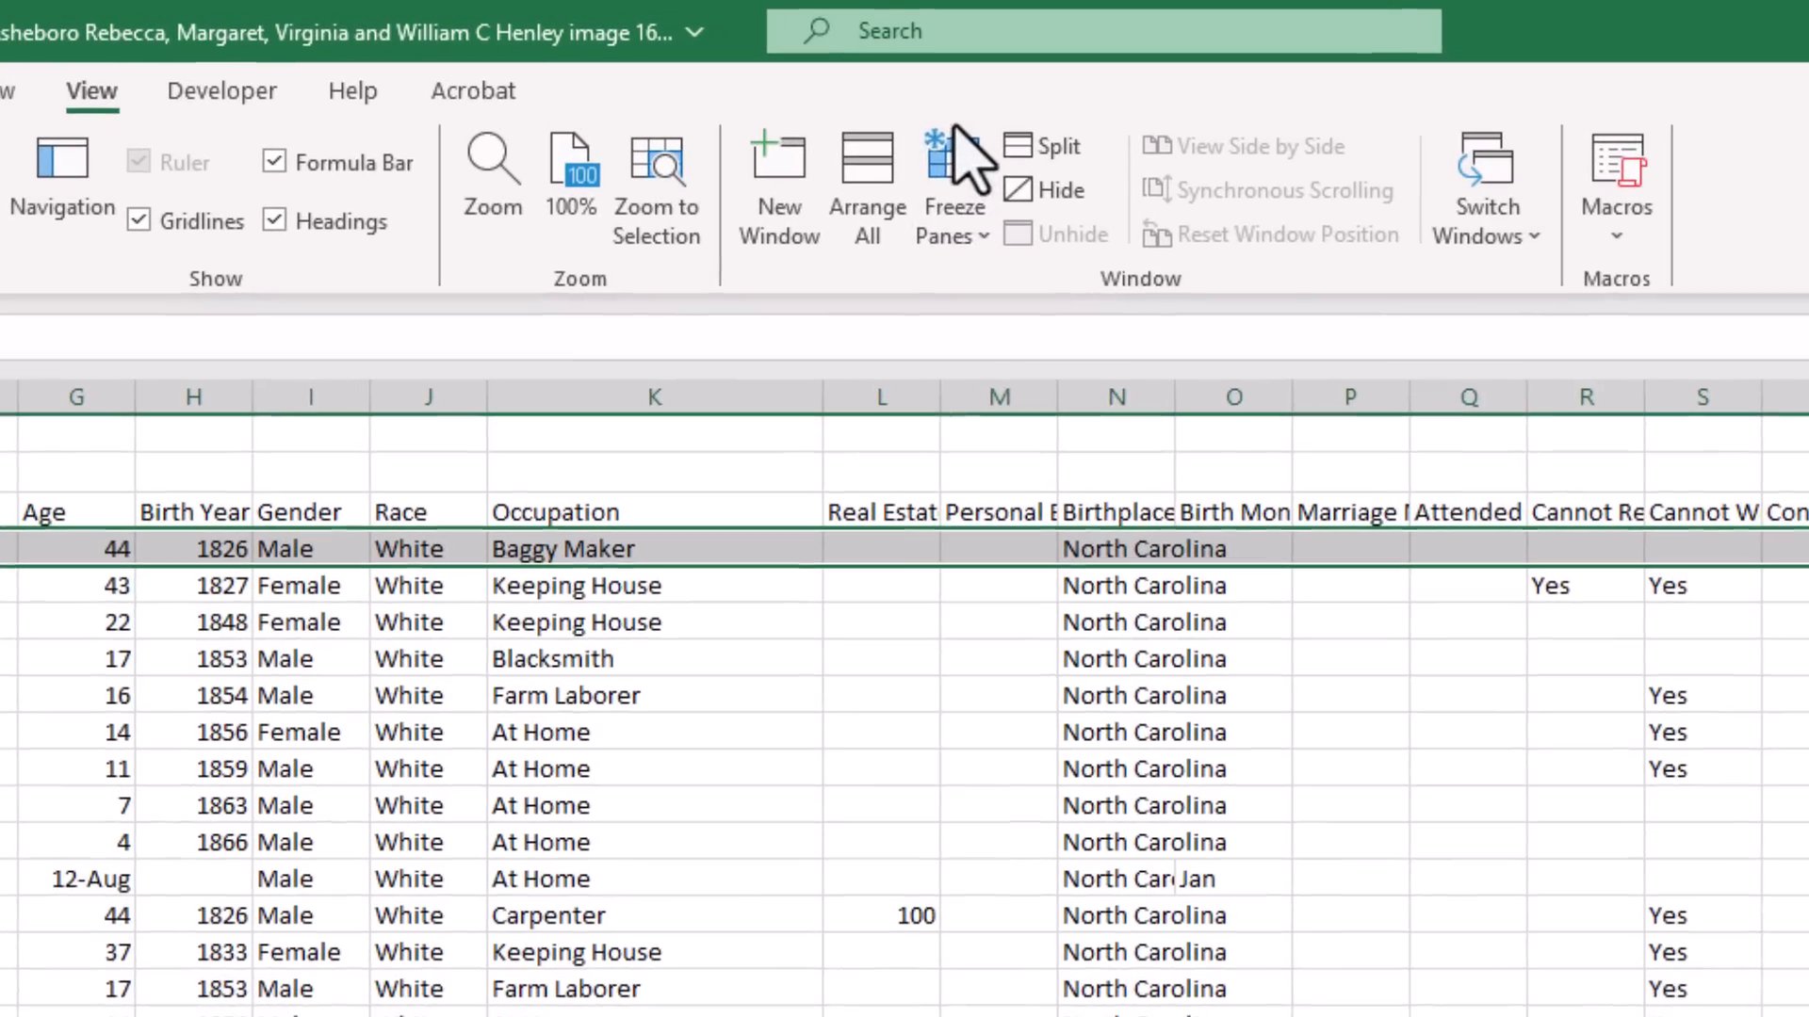
pyautogui.click(929, 87)
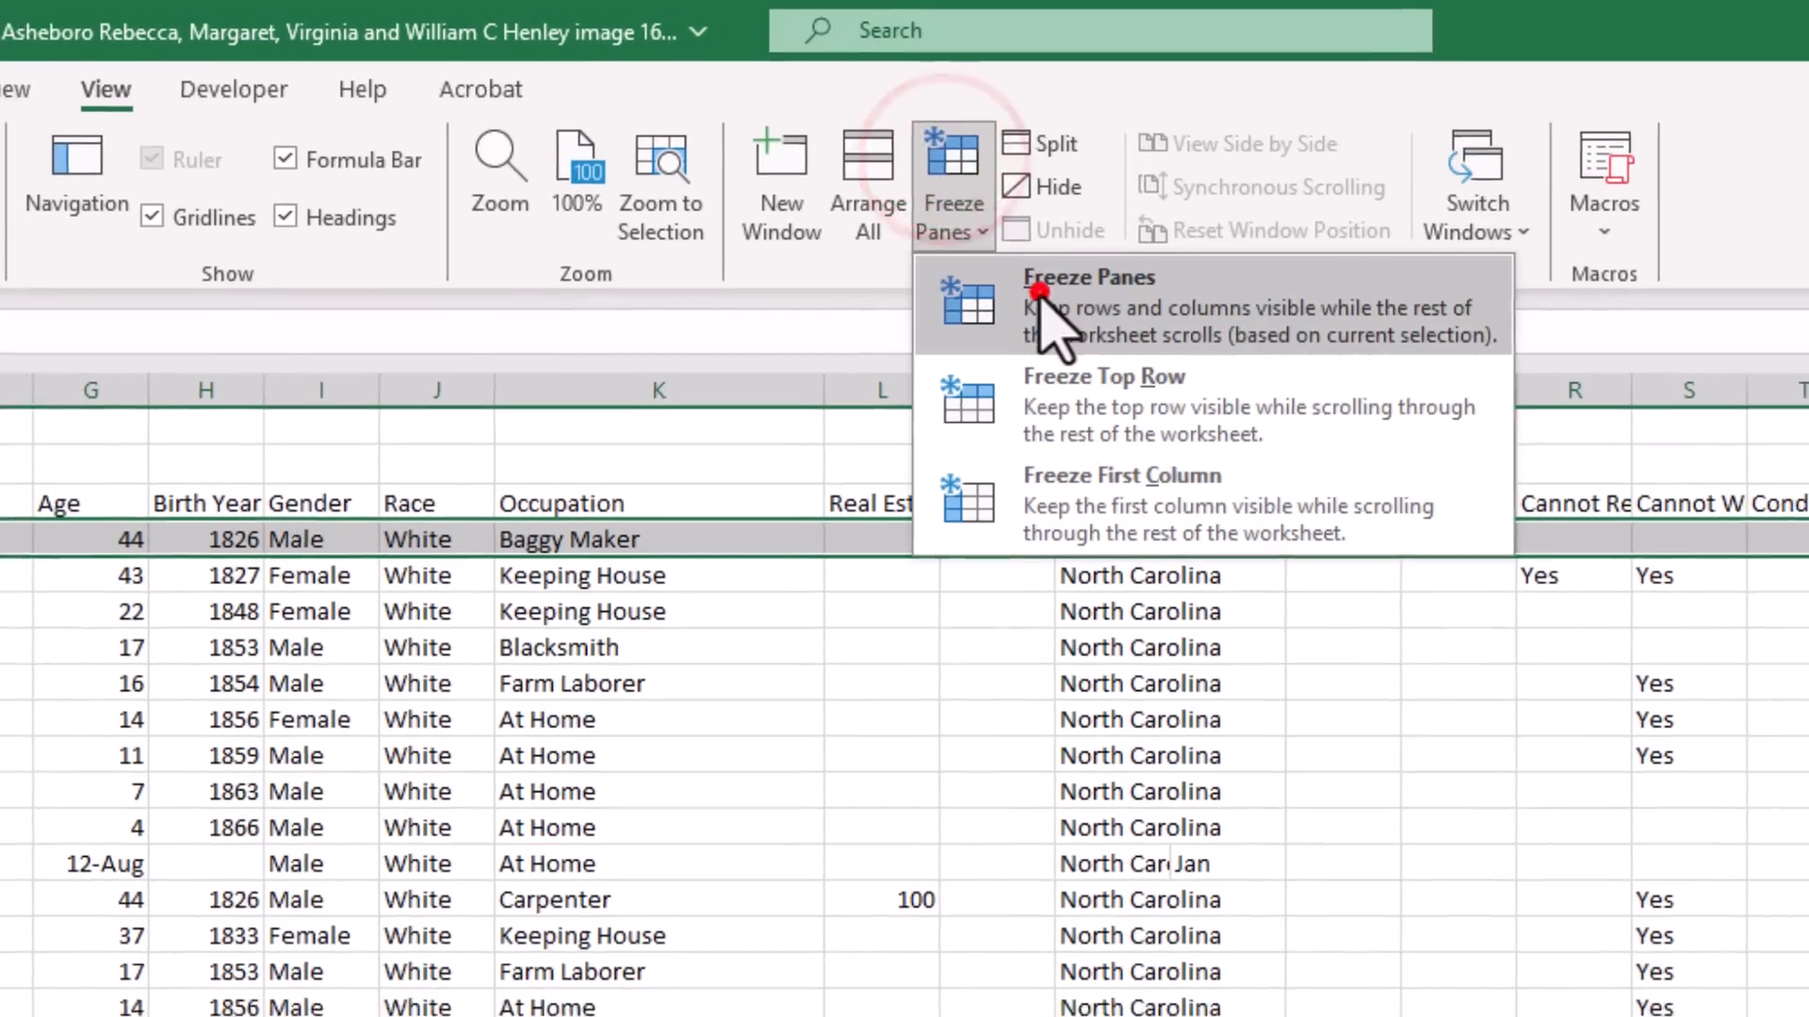
pyautogui.click(1038, 302)
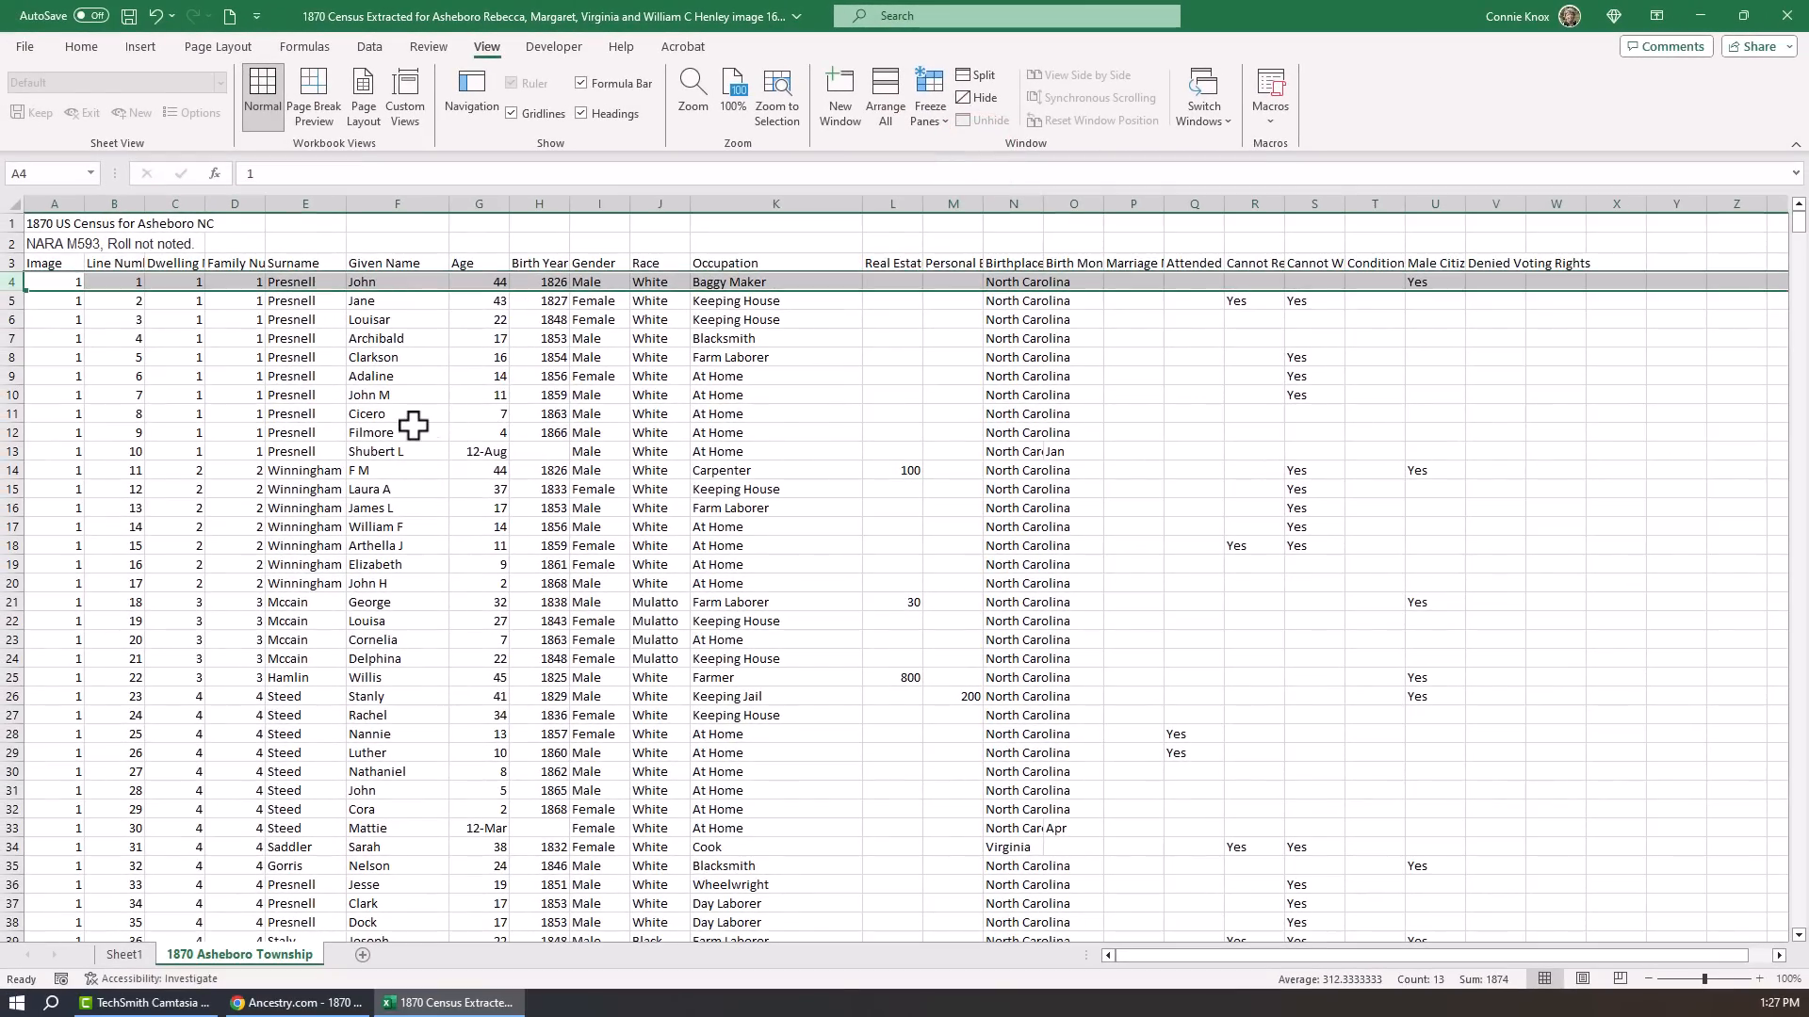
pyautogui.click(413, 426)
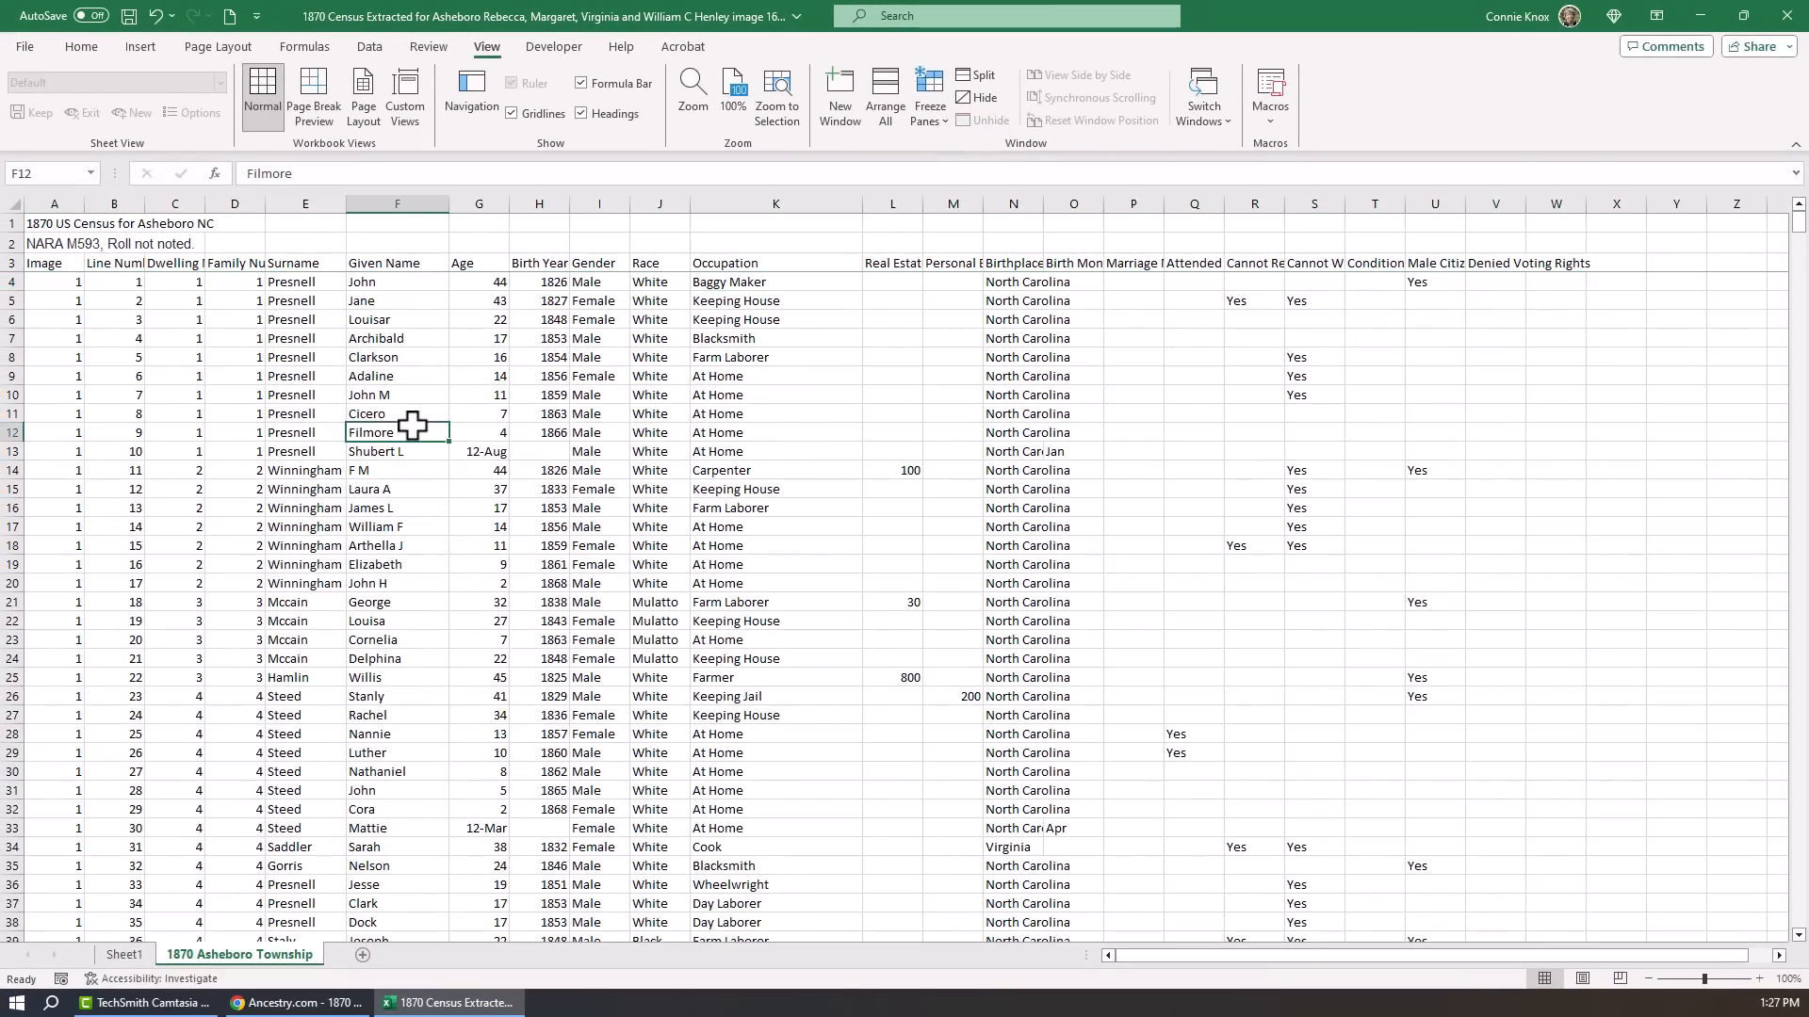
pyautogui.scroll(-1, 343, 362)
pyautogui.scroll(-2, 343, 362)
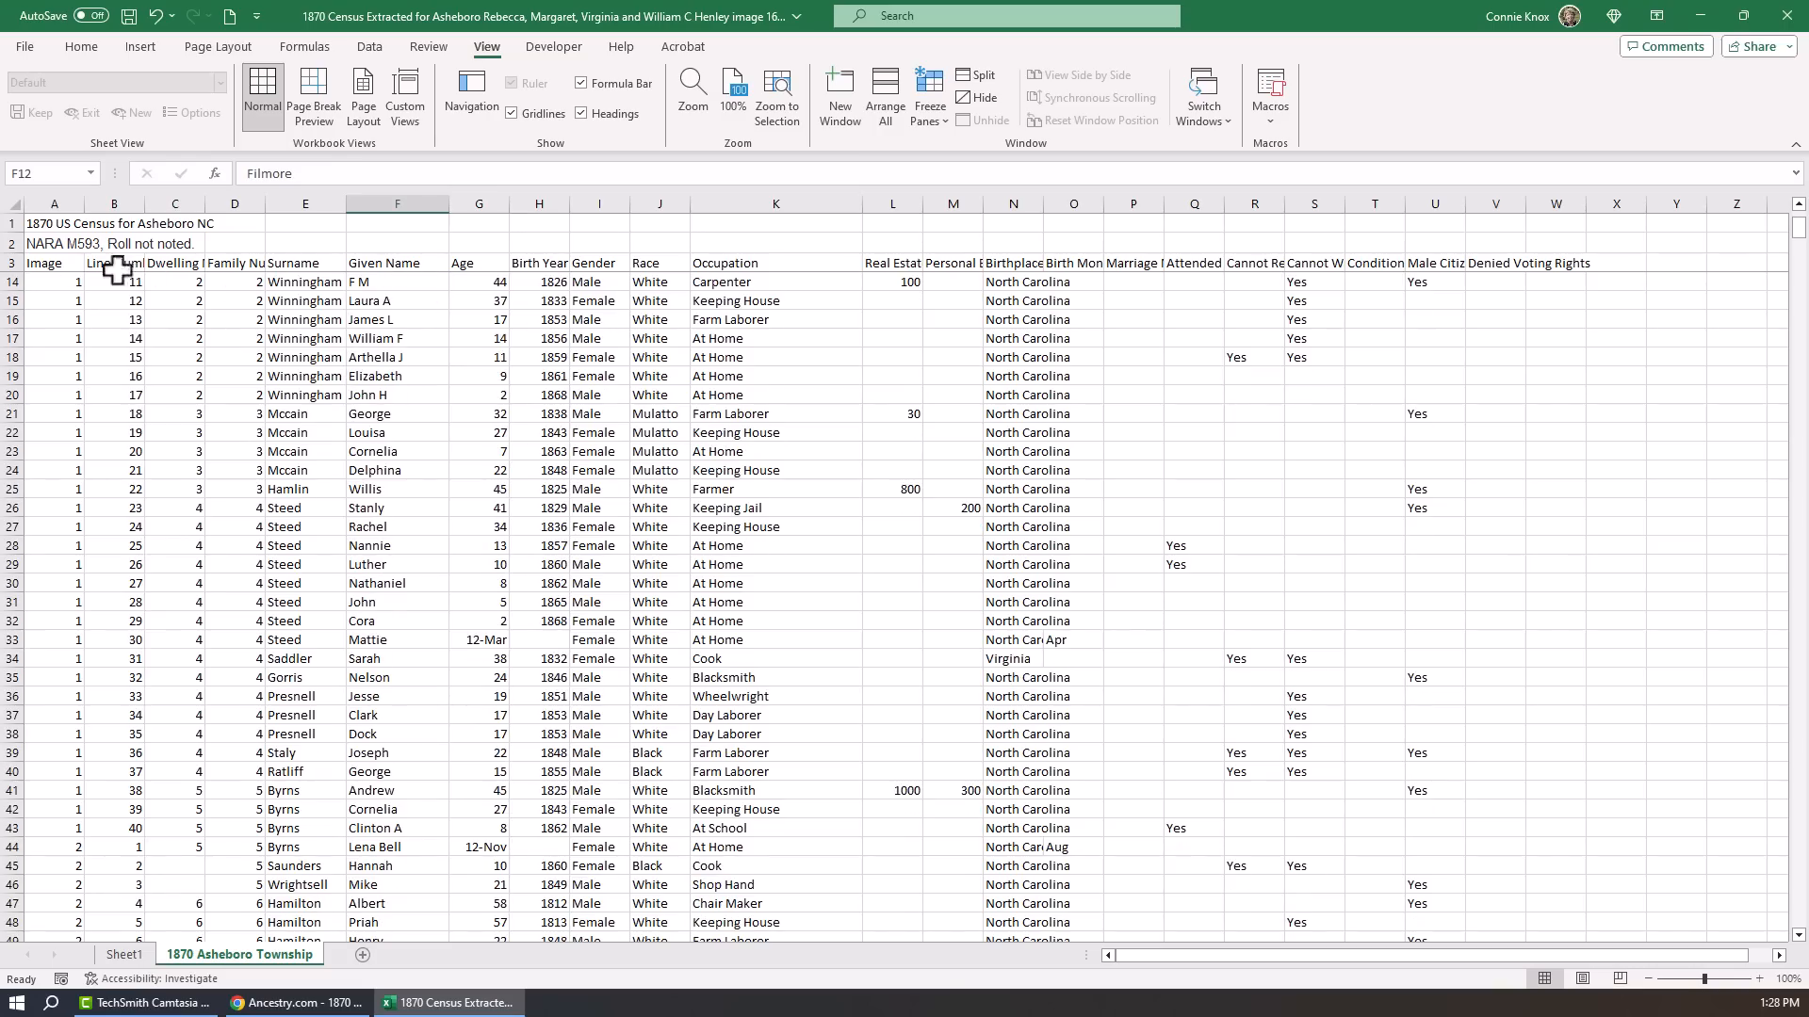
# Make the column headings in row 3 bold.
pyautogui.click(8, 264)
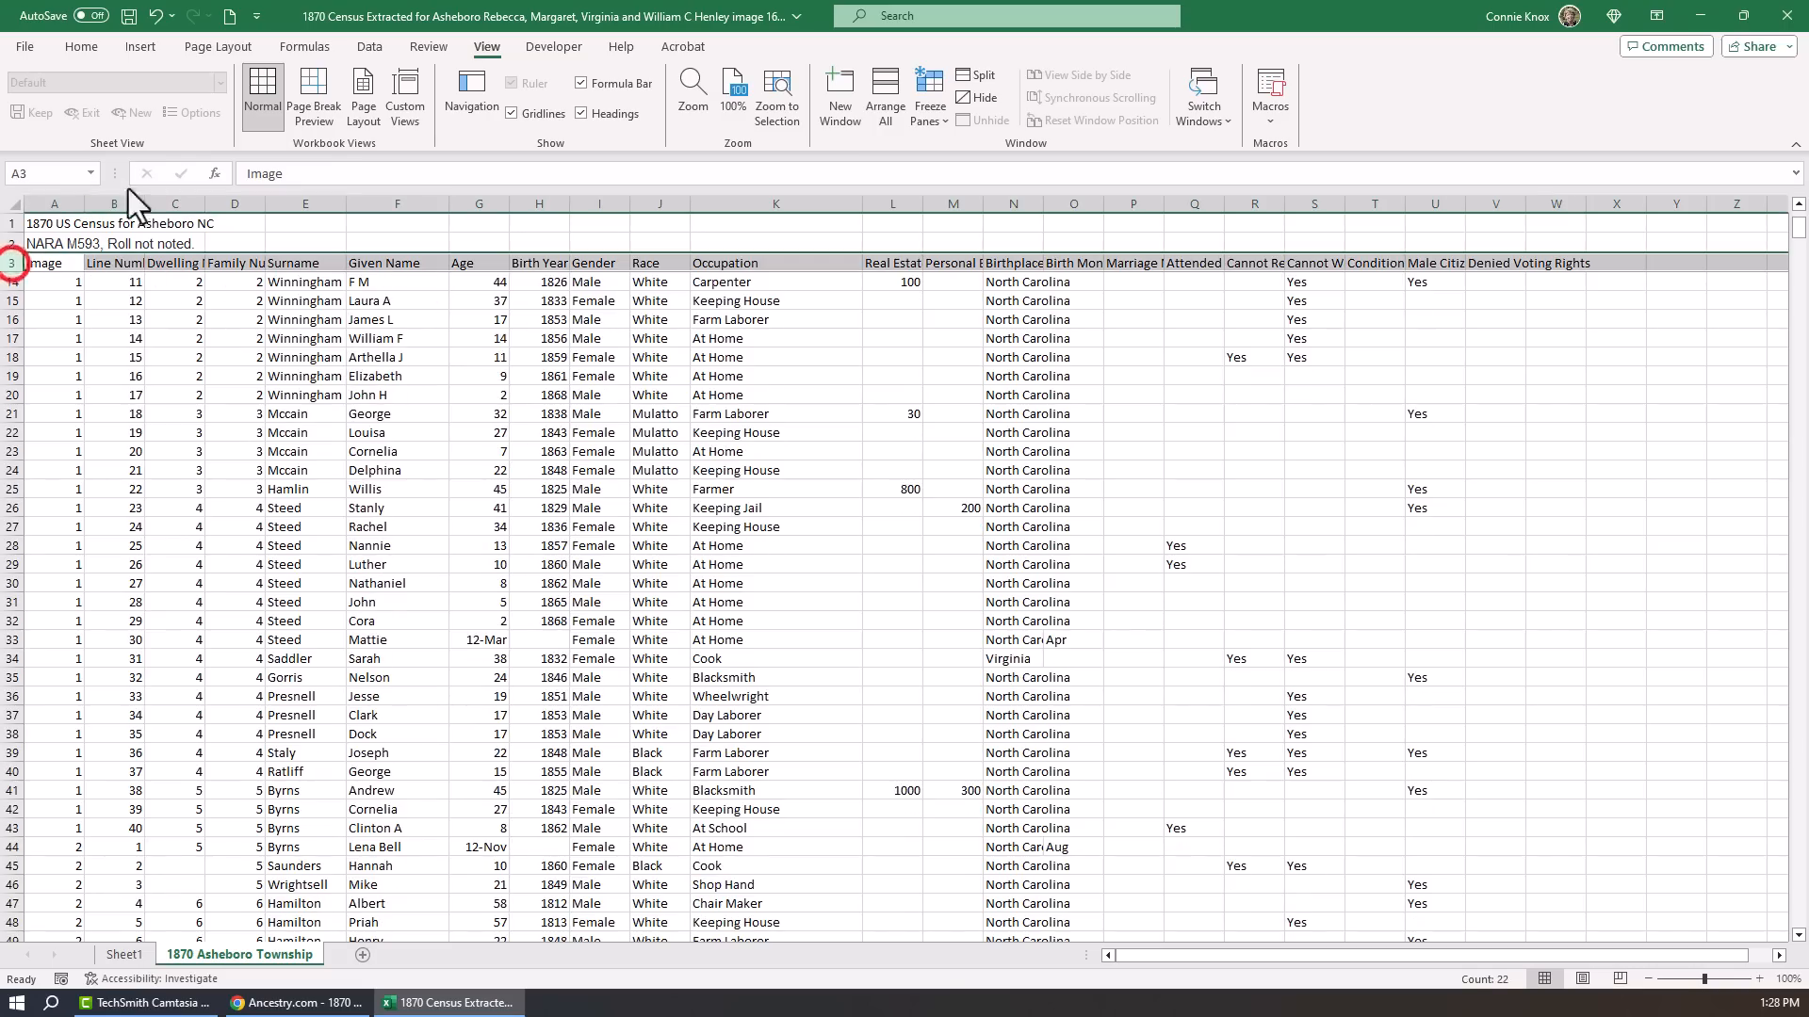
pyautogui.click(83, 47)
pyautogui.click(174, 112)
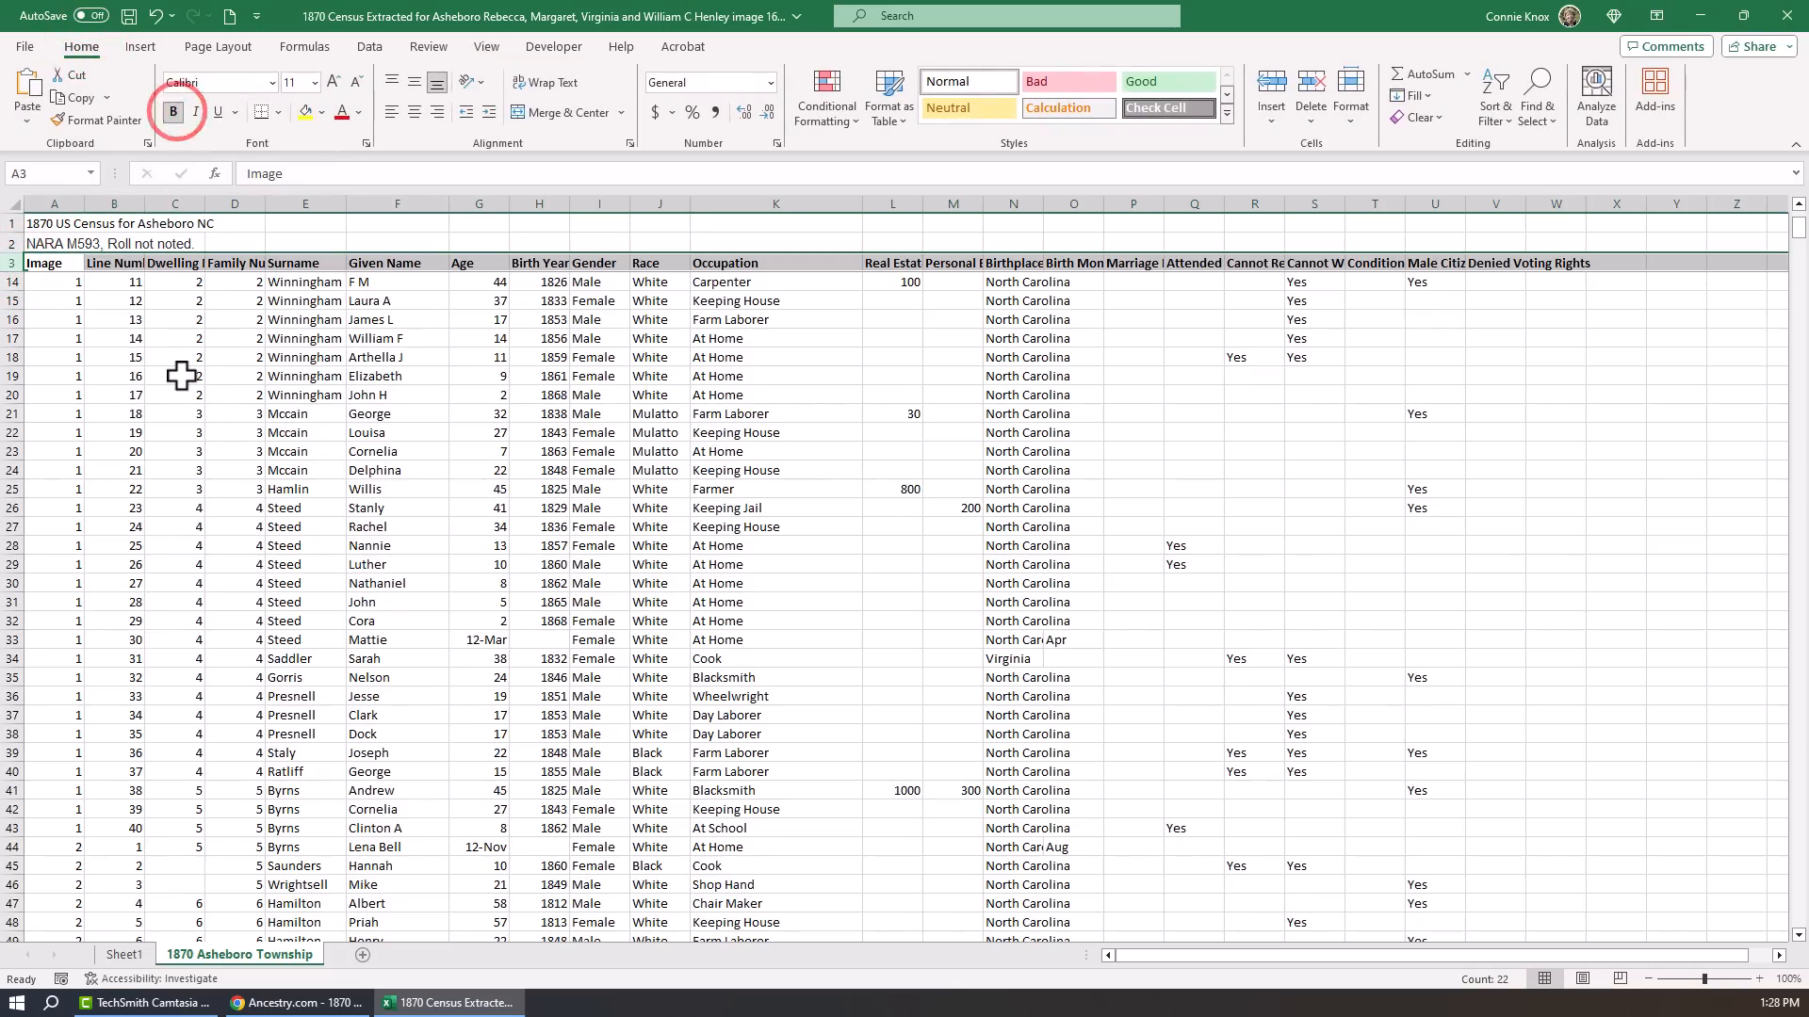
# Look through the township records, following the Image column down to image 29 and back to the first rows.
pyautogui.scroll(-4, 182, 376)
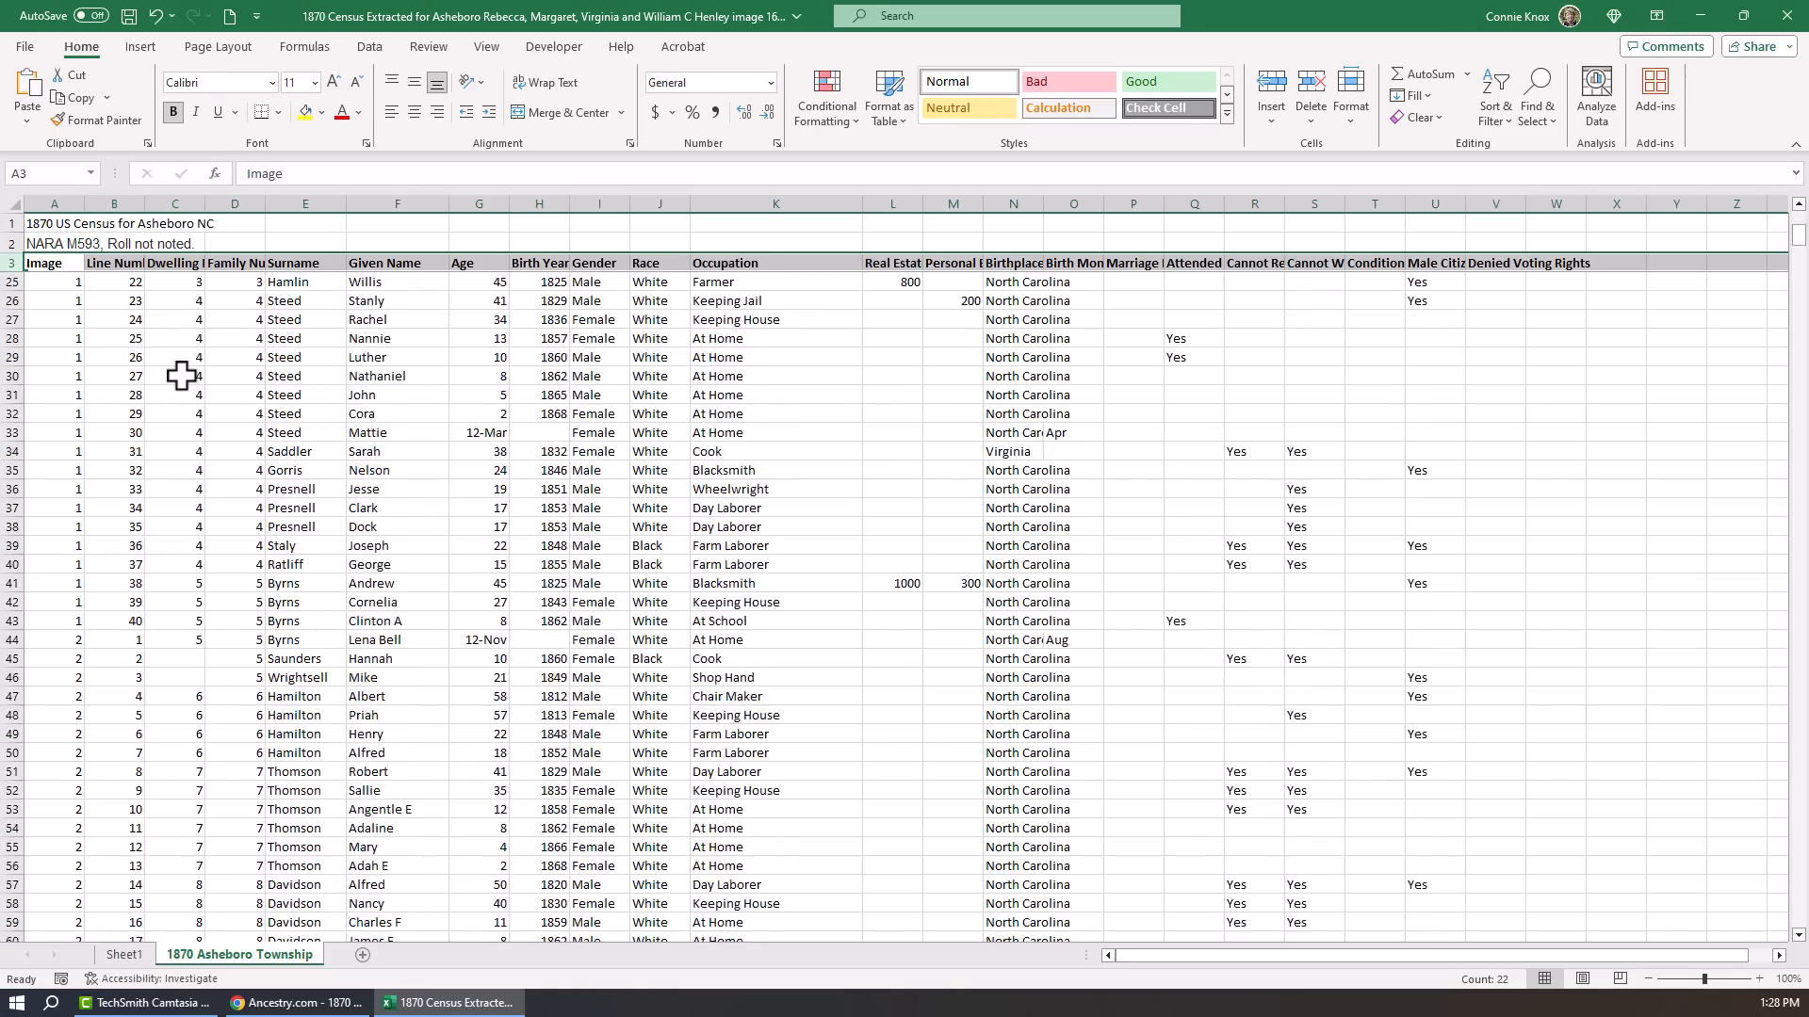
pyautogui.scroll(-10, 182, 376)
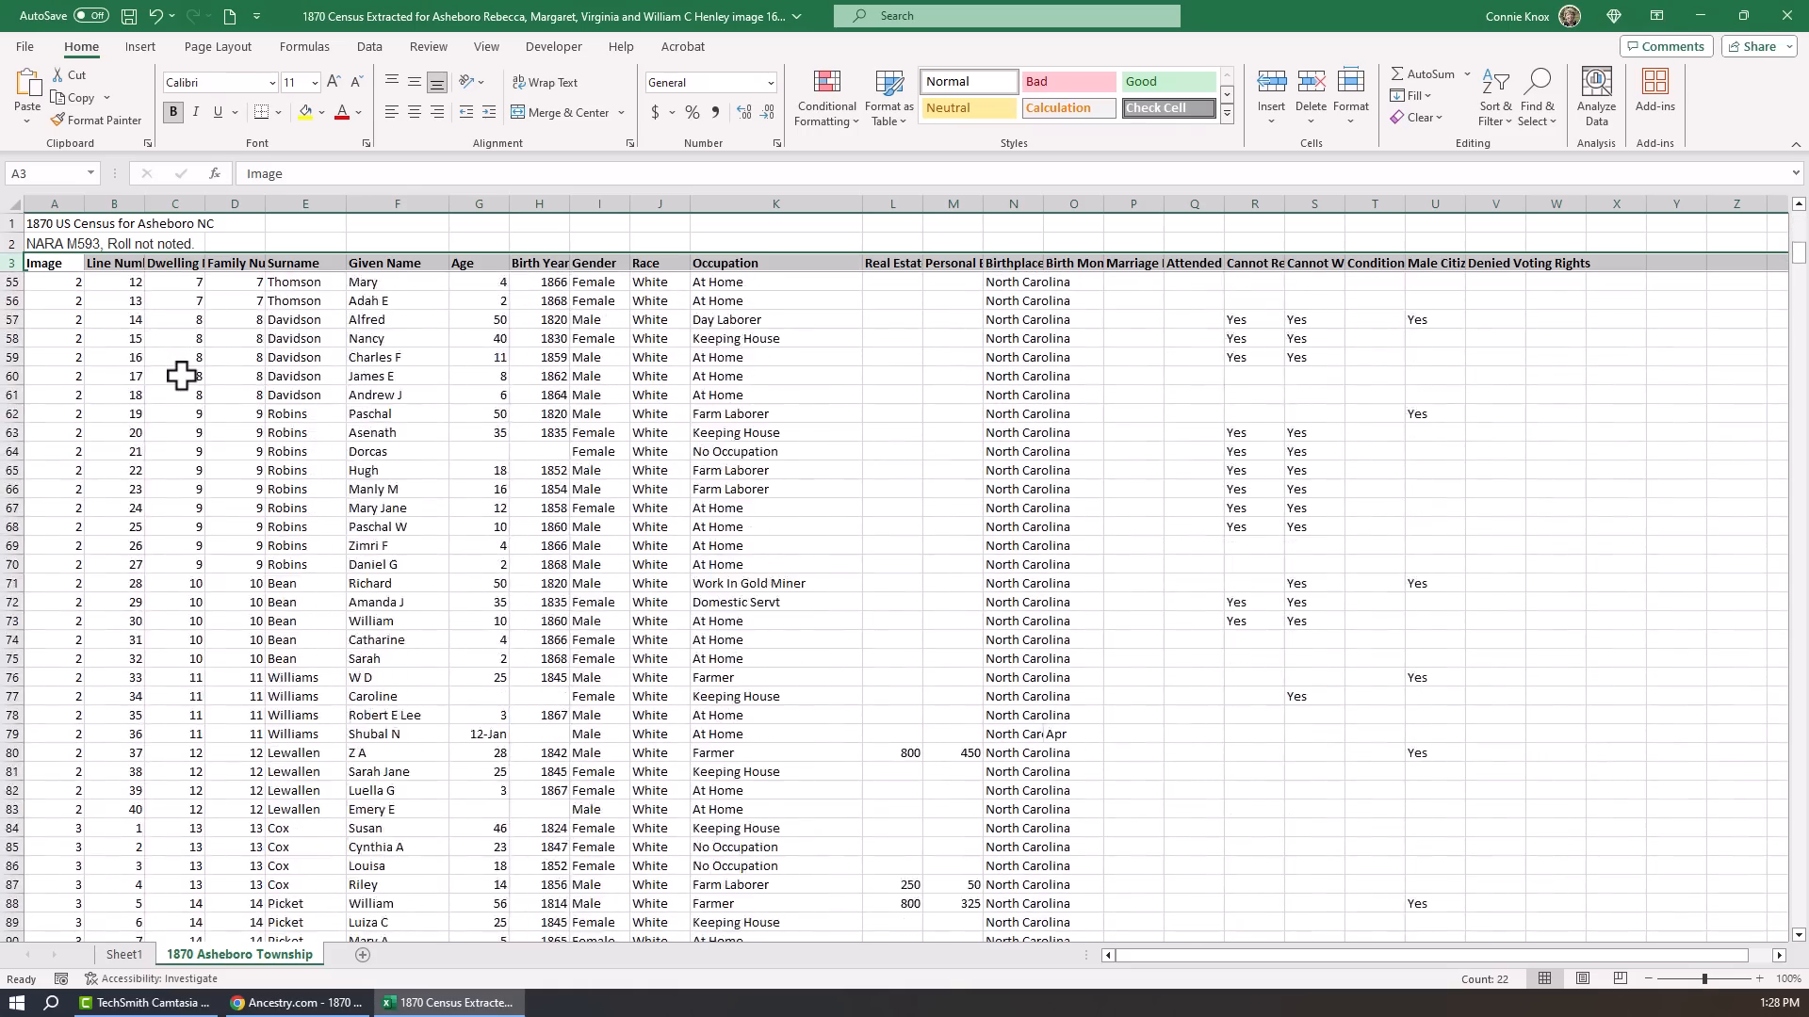
pyautogui.scroll(17, 182, 376)
pyautogui.click(1194, 433)
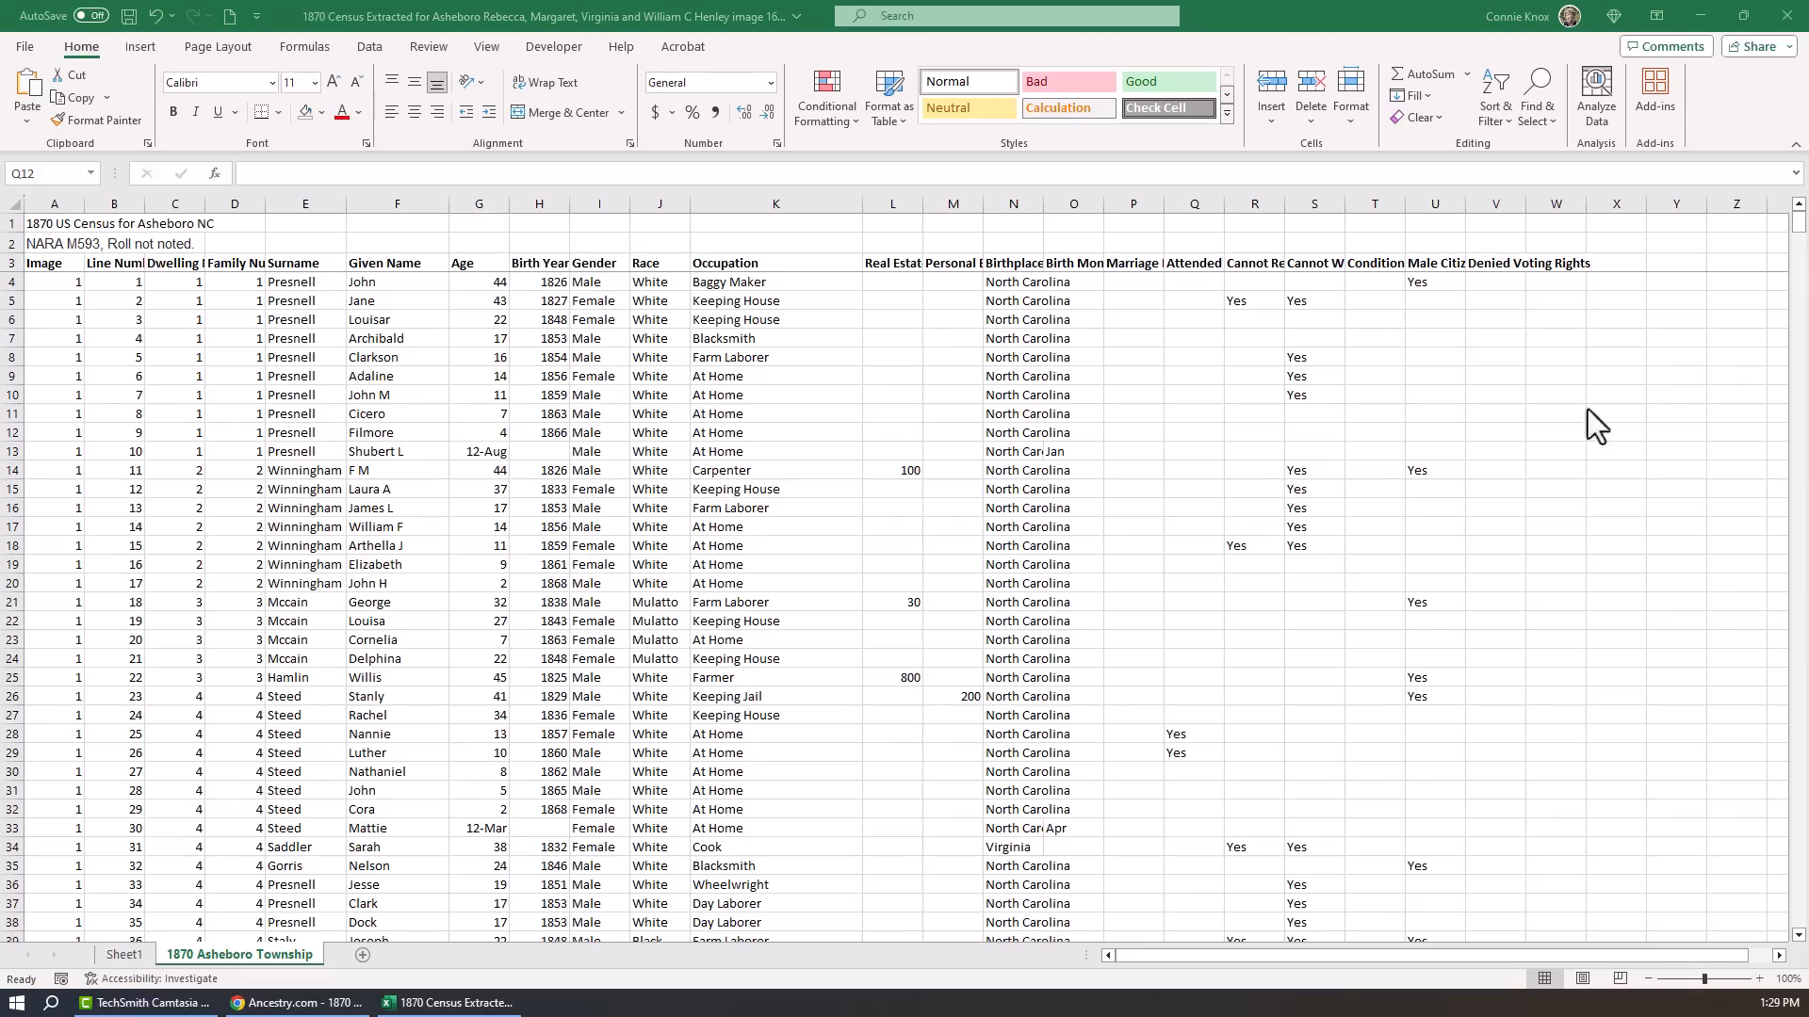
pyautogui.click(1798, 231)
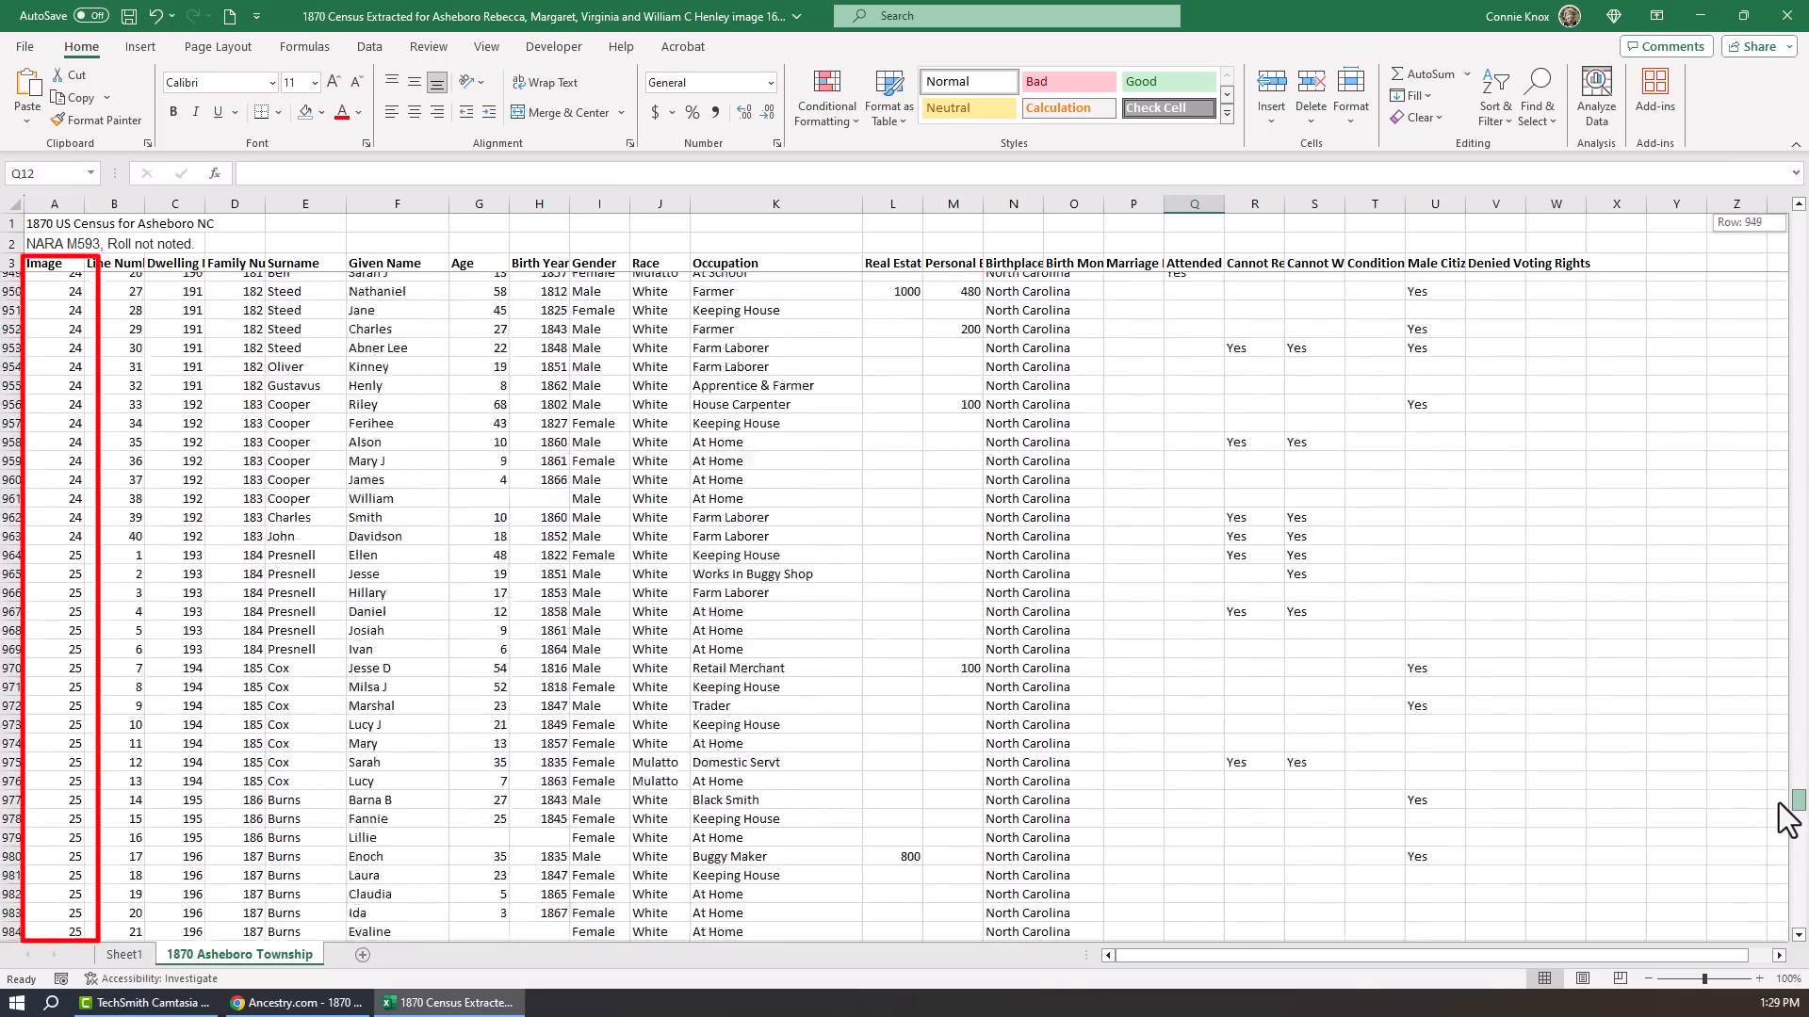
pyautogui.moveTo(1787, 818); pyautogui.dragTo(1787, 837)
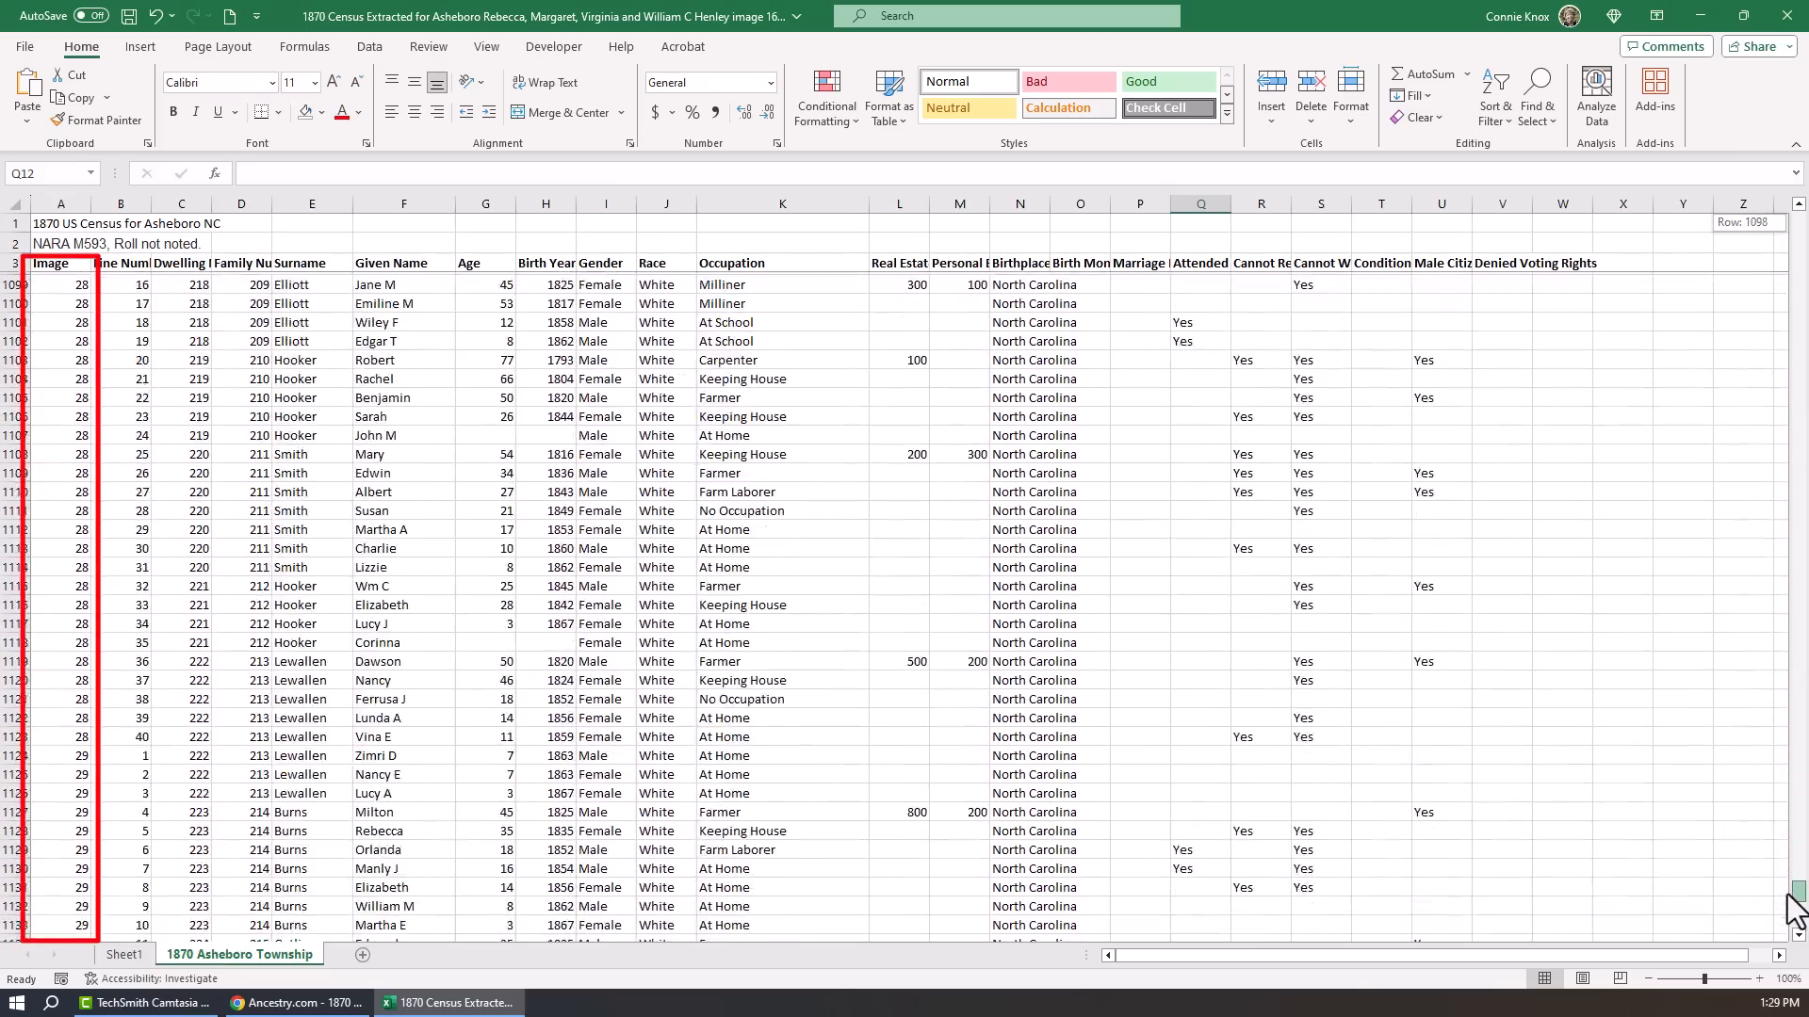
pyautogui.moveTo(1803, 877); pyautogui.dragTo(1805, 238)
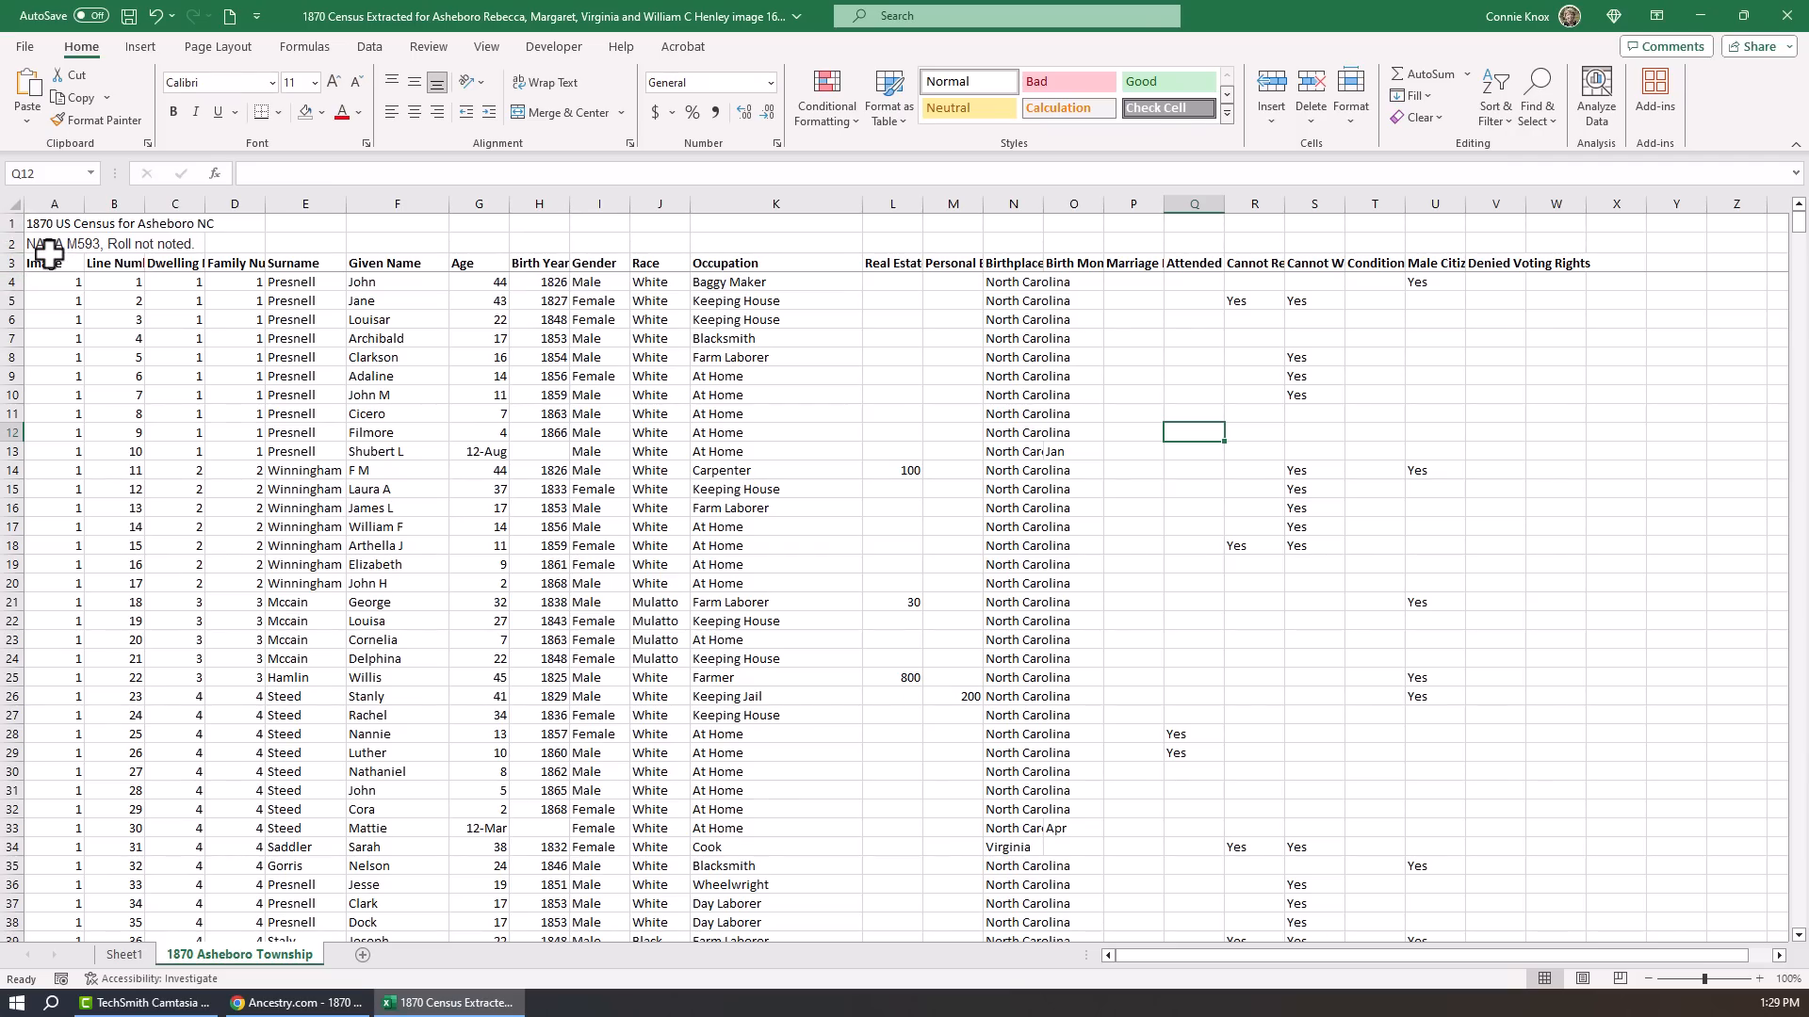
# Add filter controls to all column headings in row 3.
pyautogui.click(8, 264)
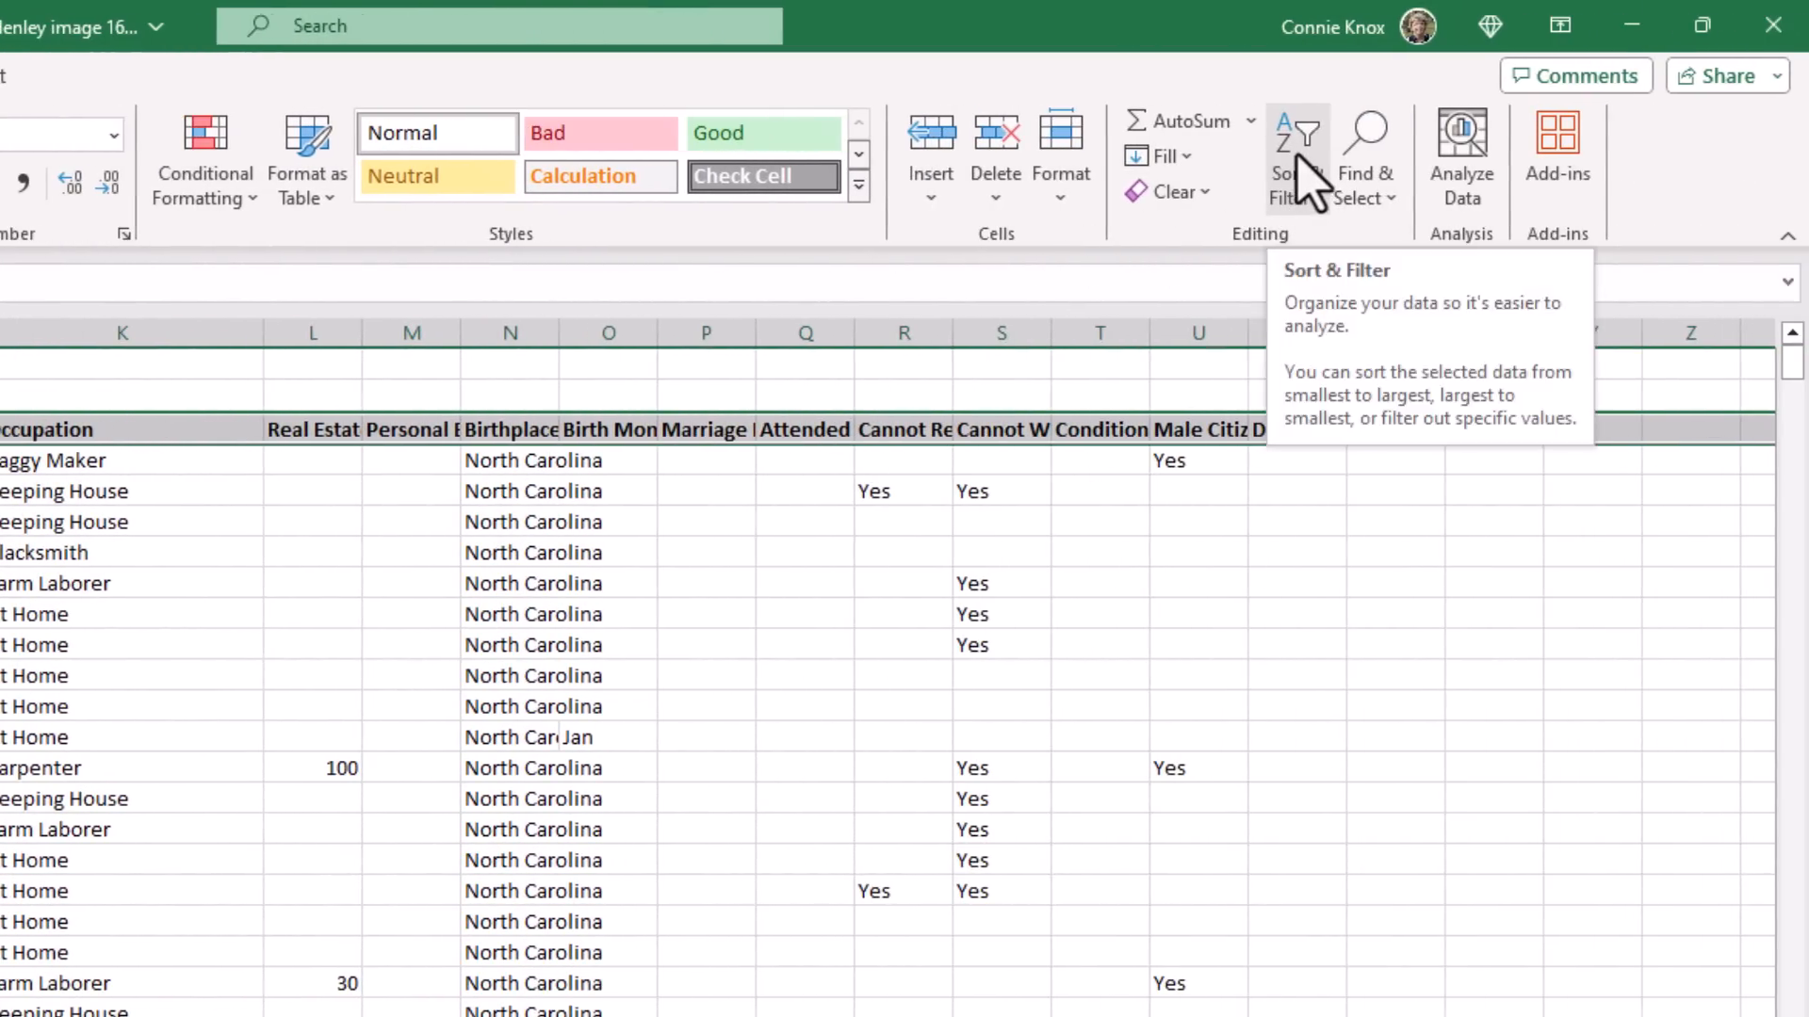
pyautogui.click(1300, 158)
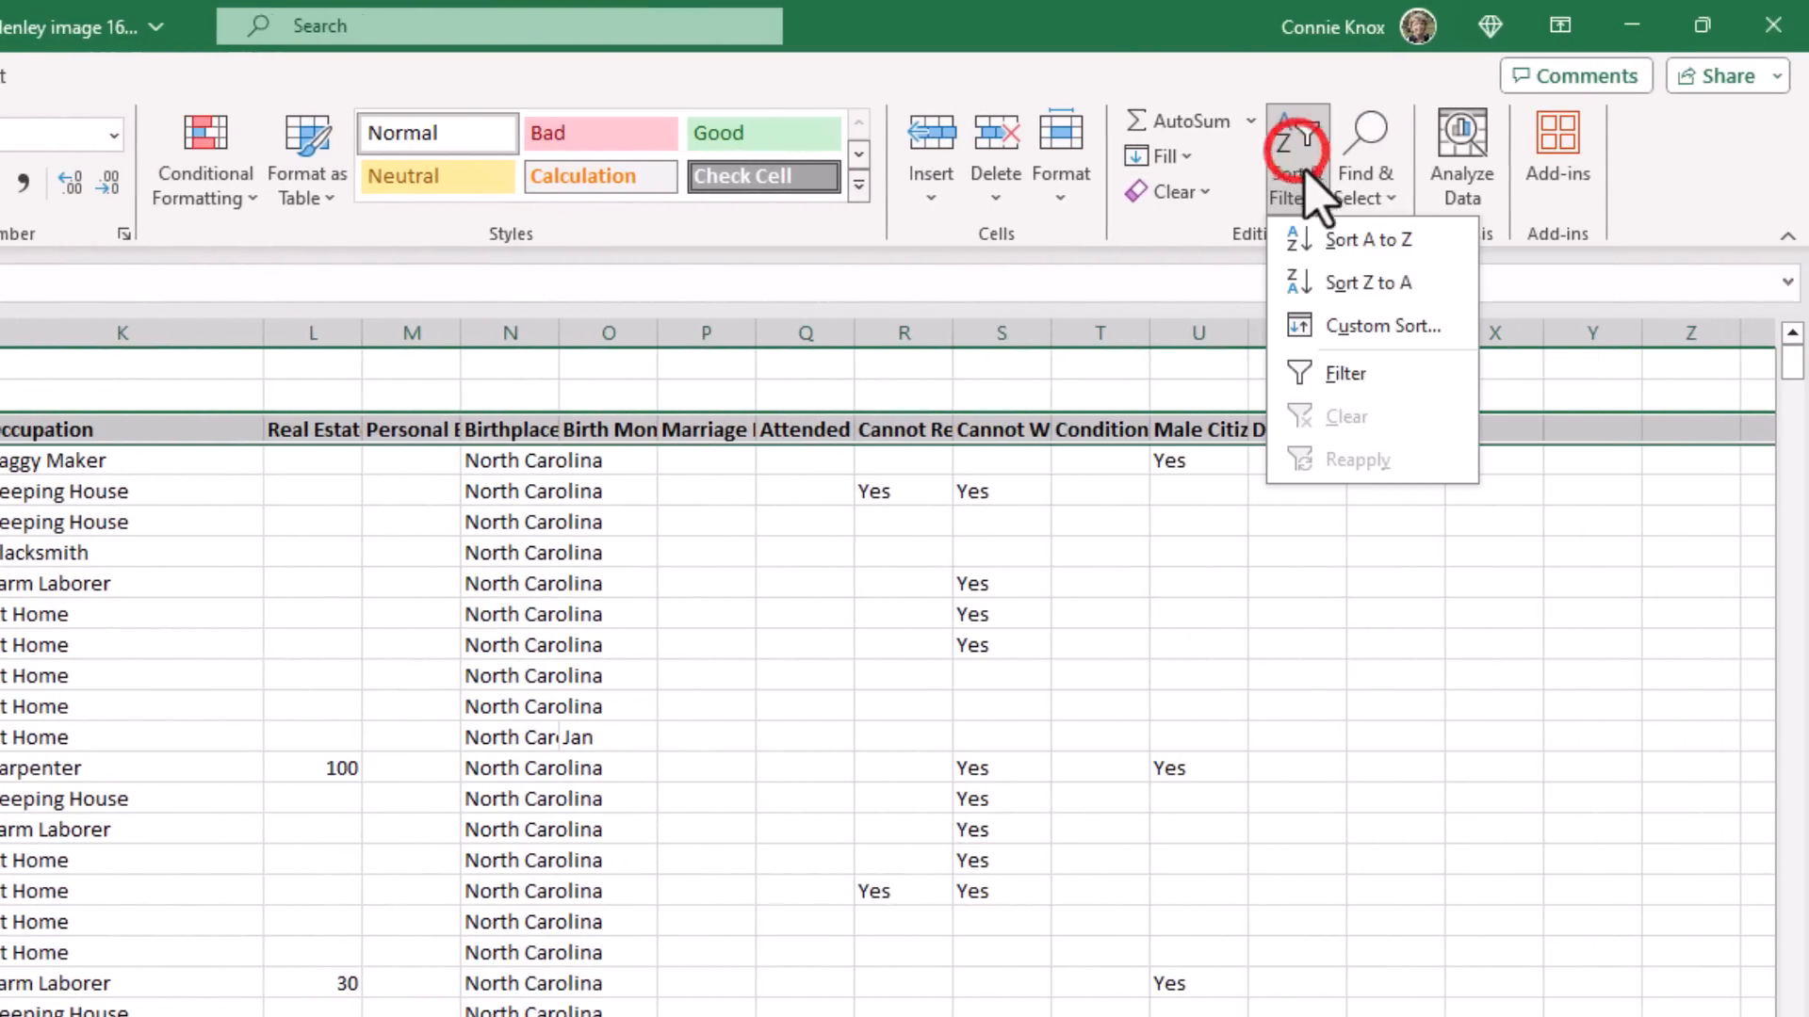
pyautogui.click(1360, 375)
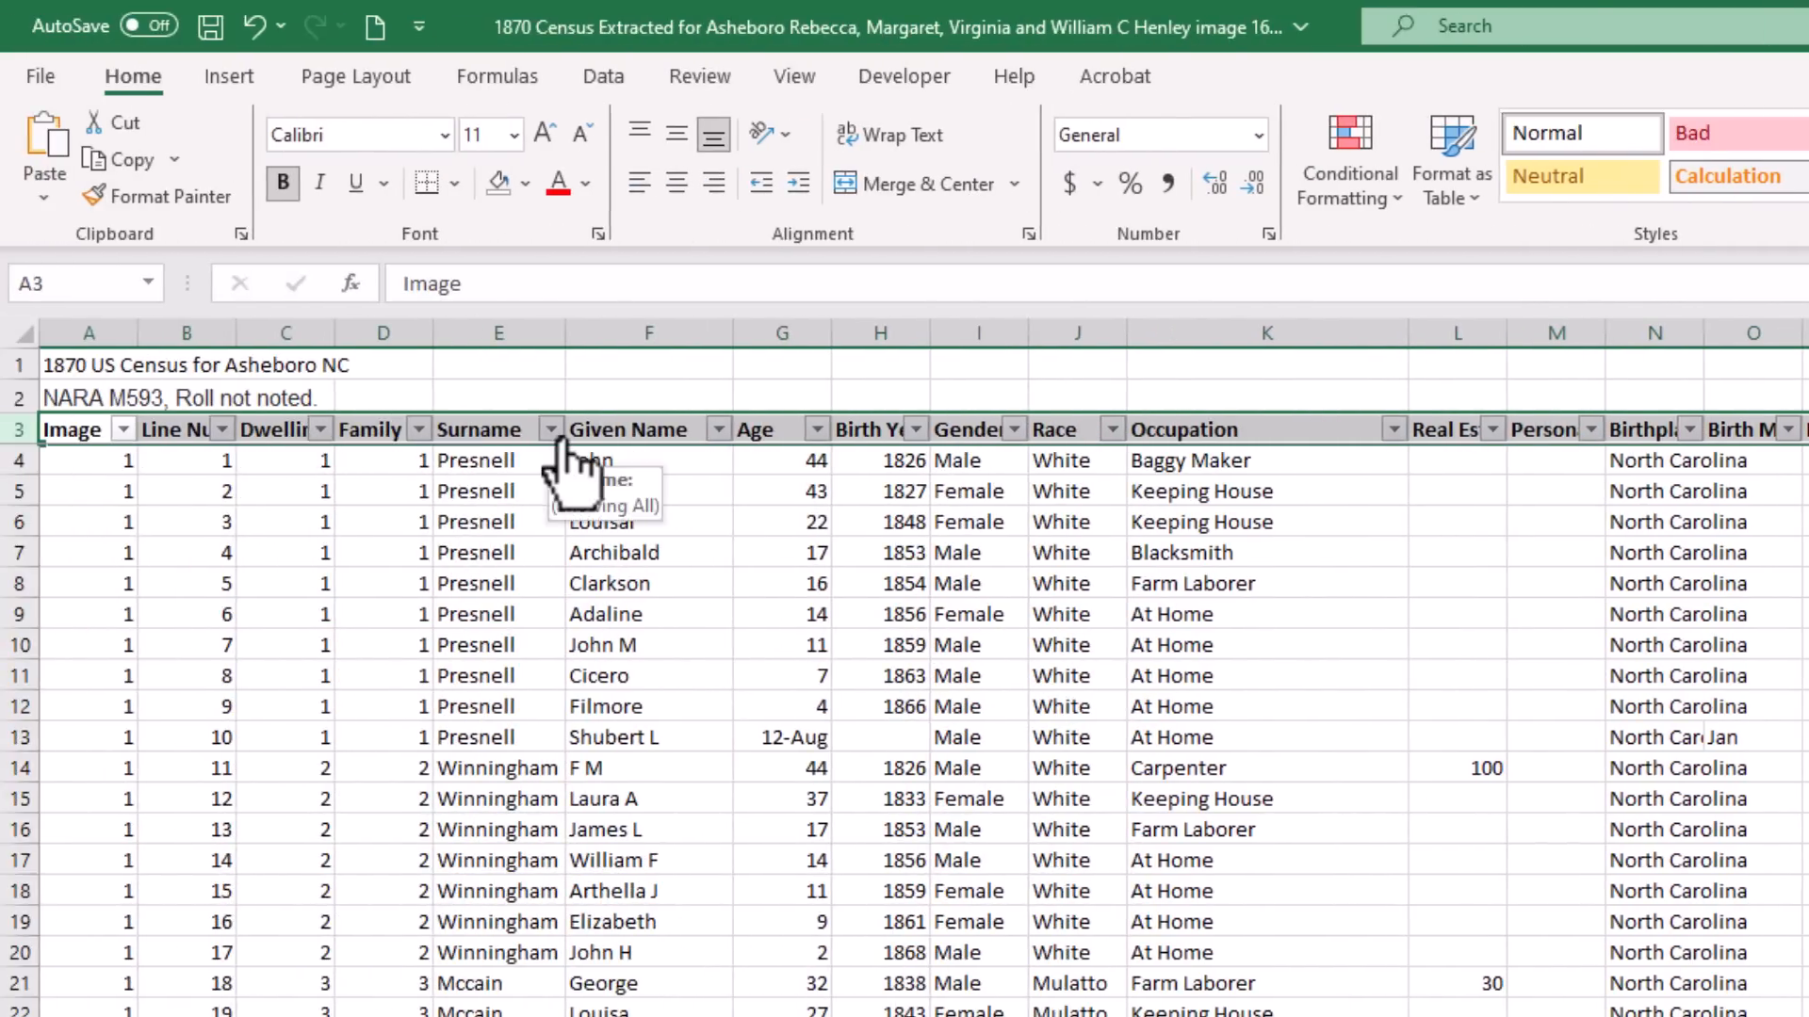
pyautogui.click(702, 663)
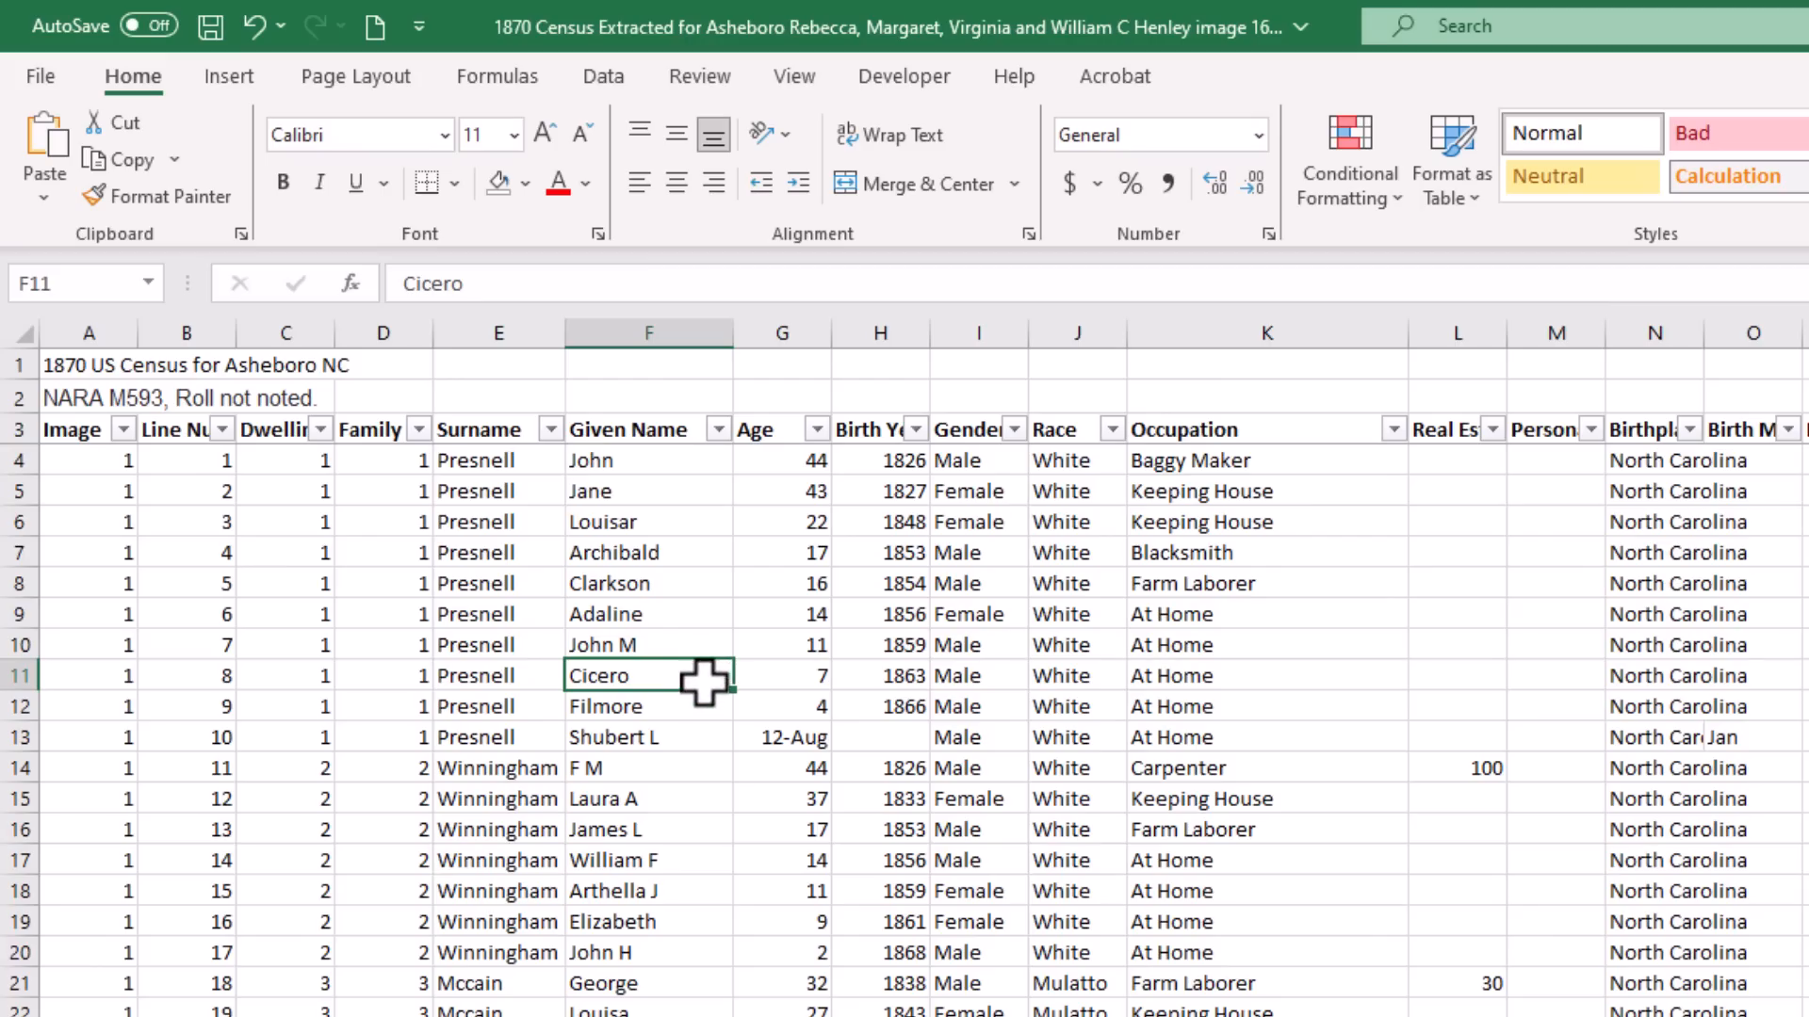
# Search the Surname filter for Henley, shorten the spelling to Henly, and show only the Henly rows.
pyautogui.click(549, 432)
pyautogui.click(316, 796)
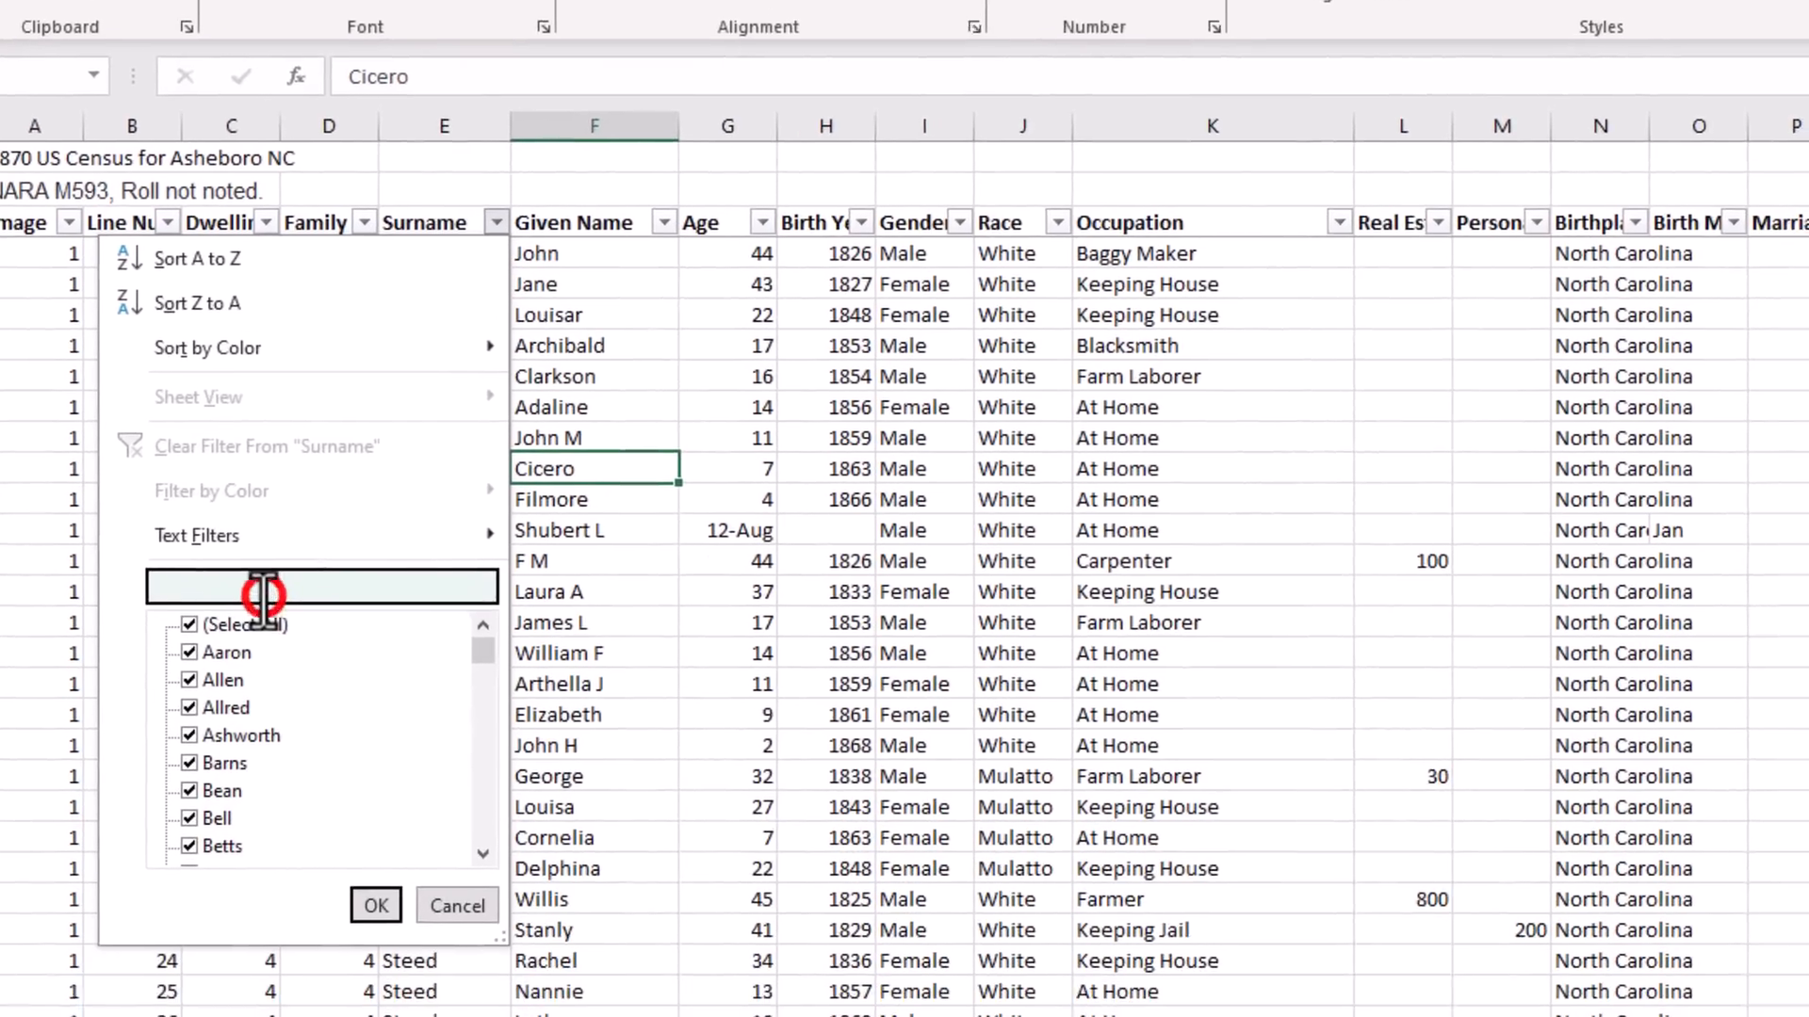
pyautogui.write('Henley')
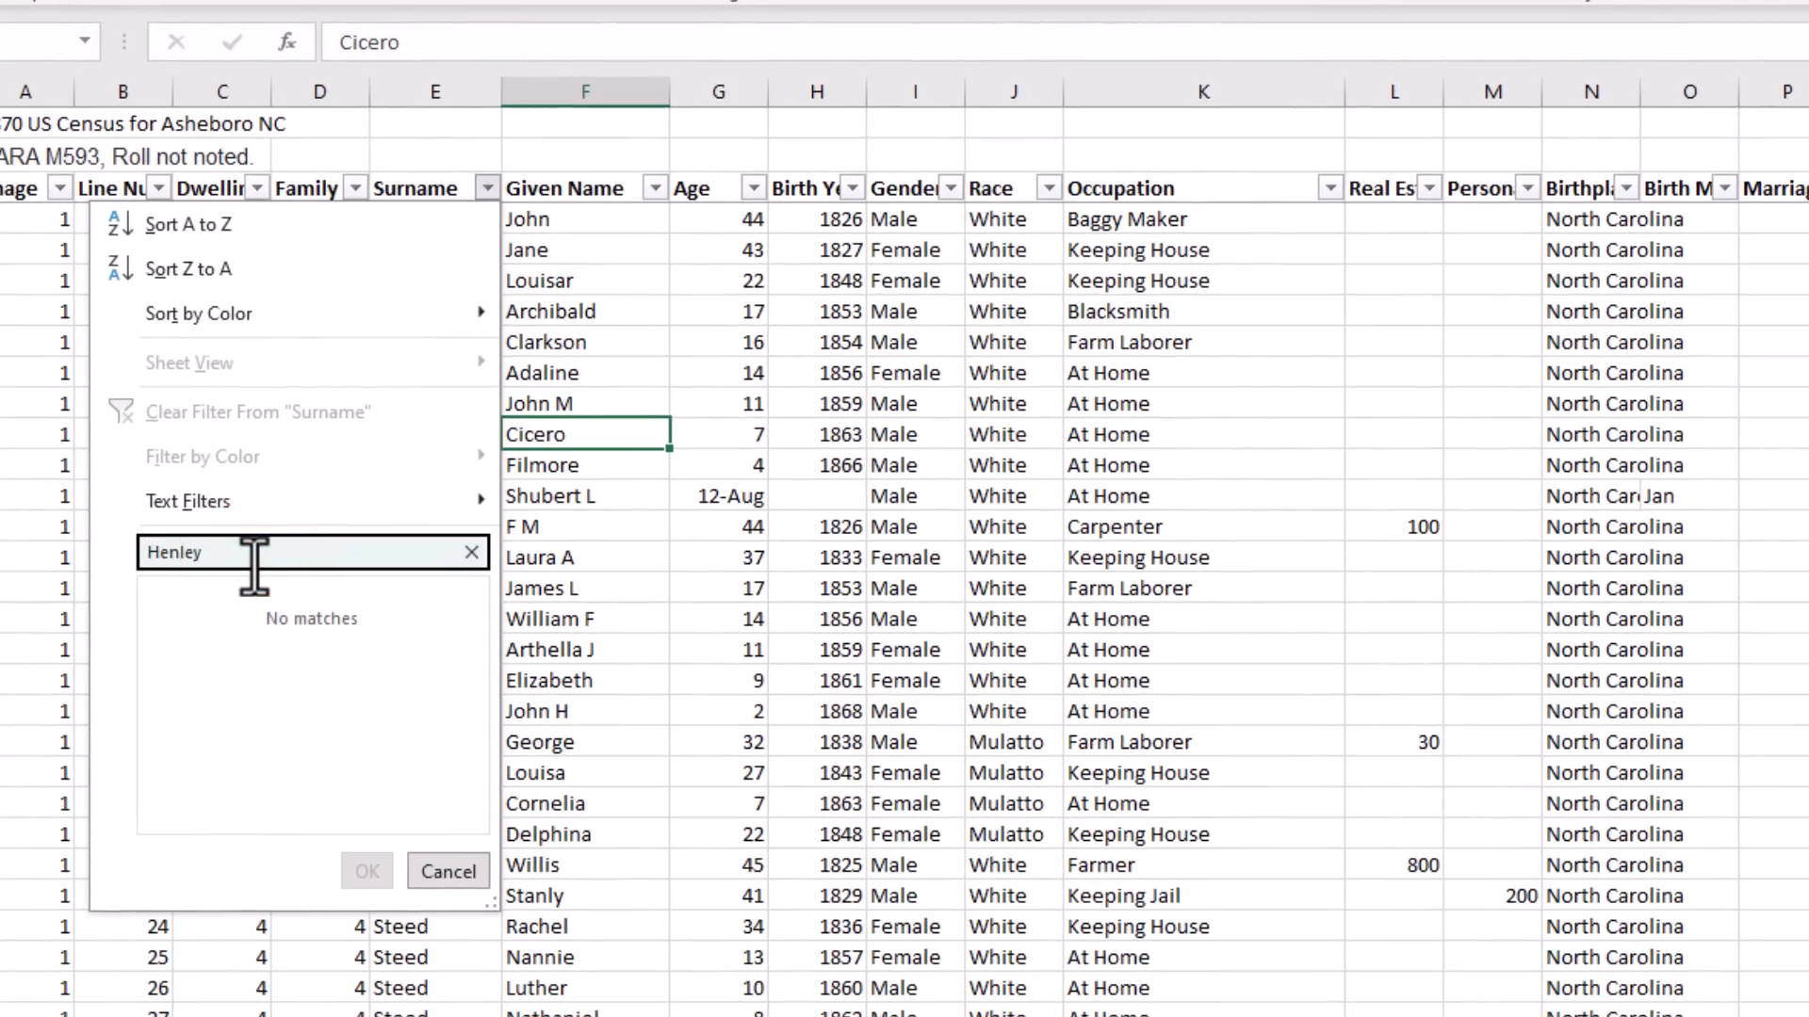
pyautogui.press('BackSpace')
pyautogui.press('BackSpace')
pyautogui.write('y')
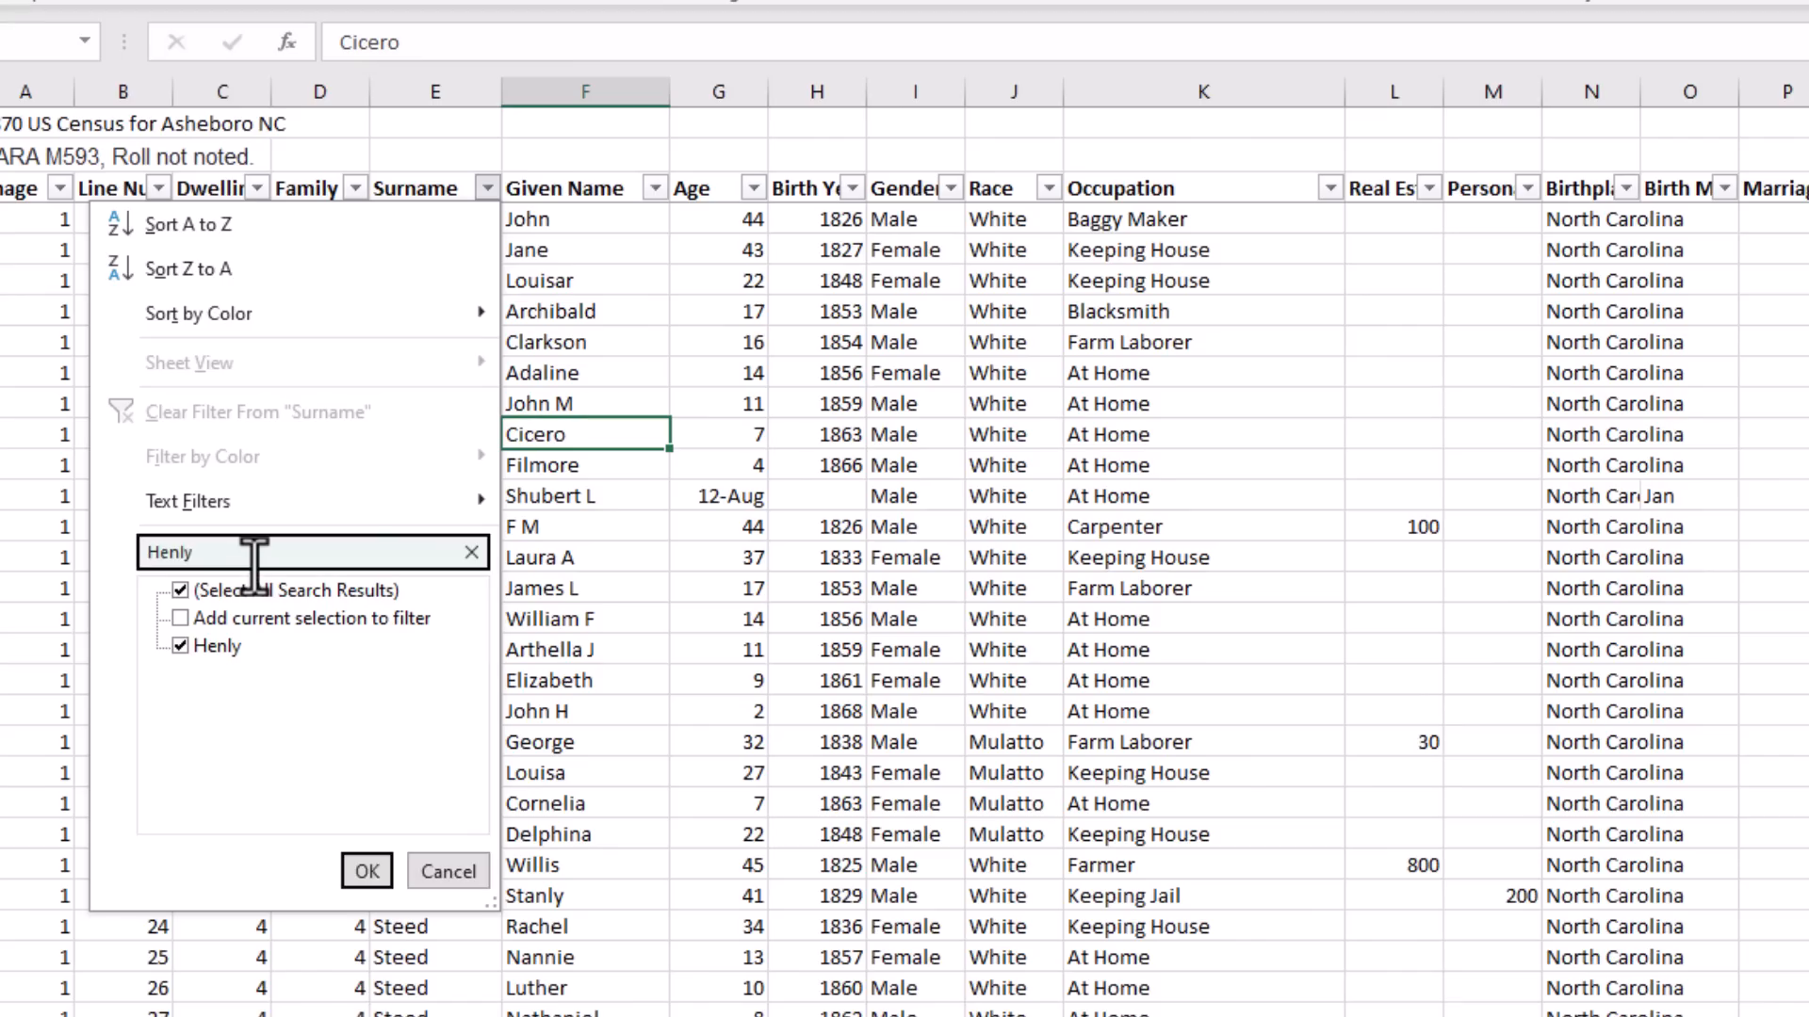
pyautogui.click(366, 871)
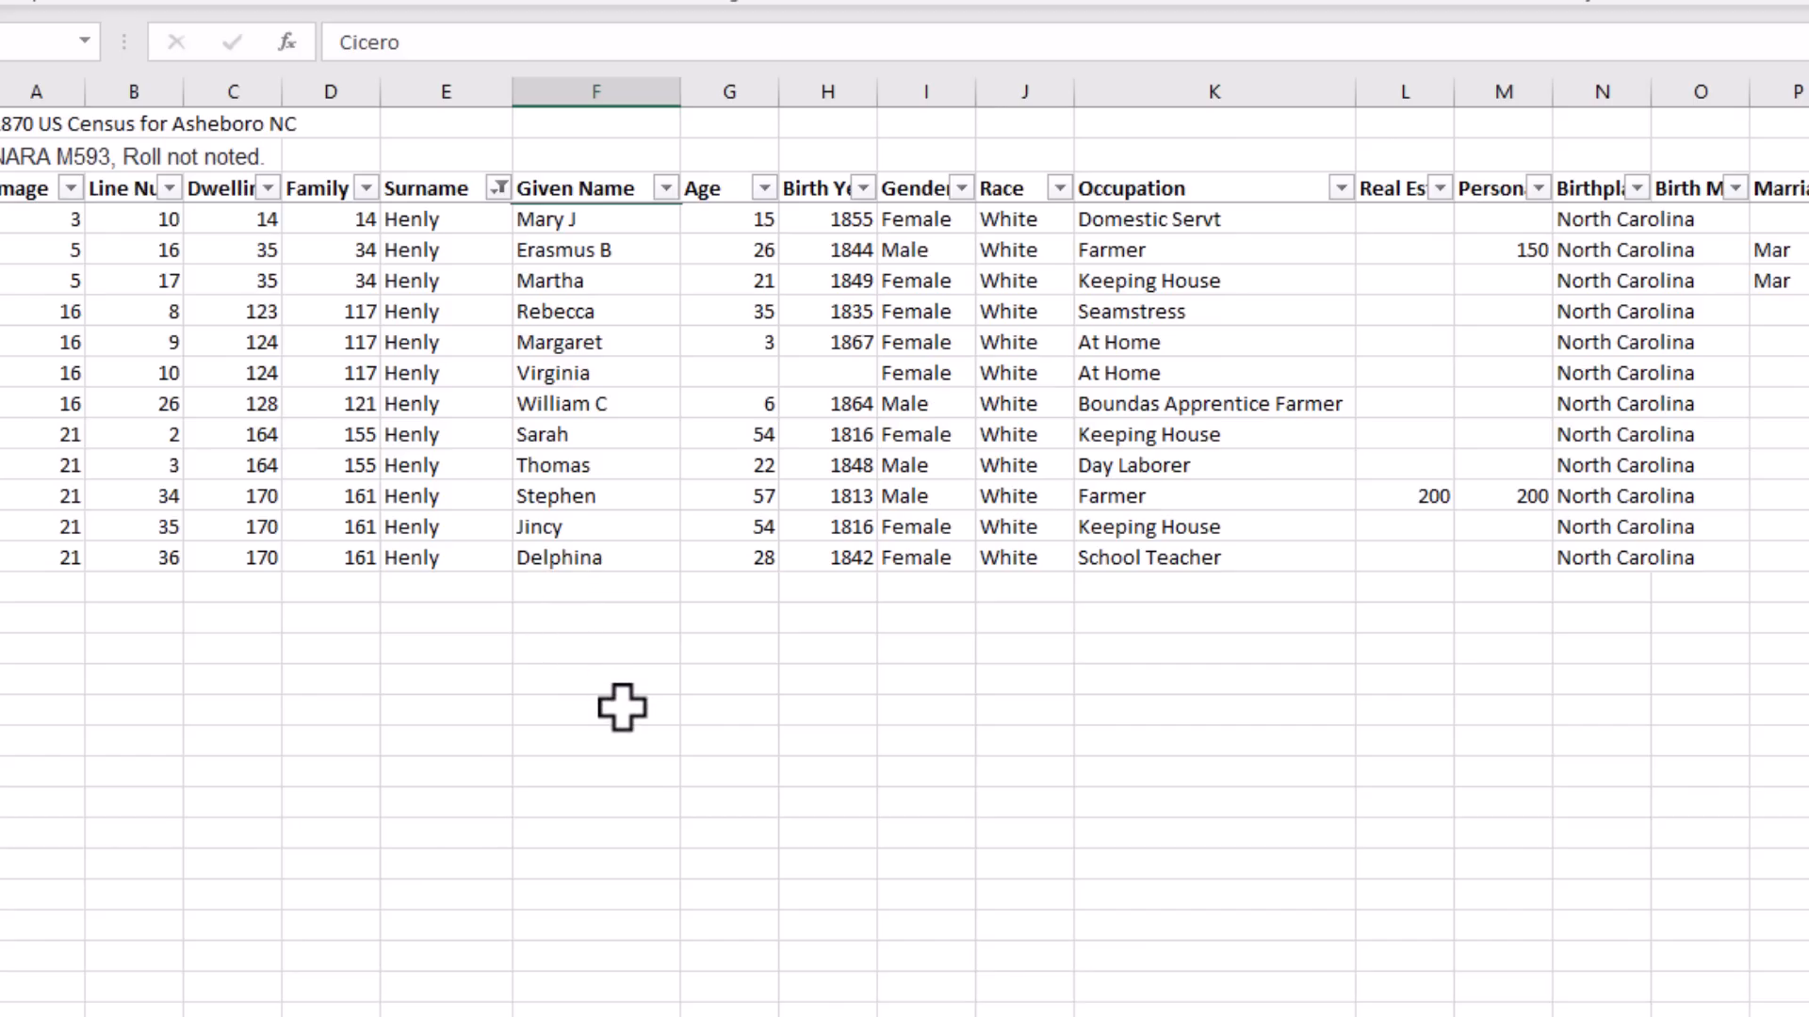
# Select all surnames again in the Surname filter to show every record, and check the sort and filter options.
pyautogui.click(498, 188)
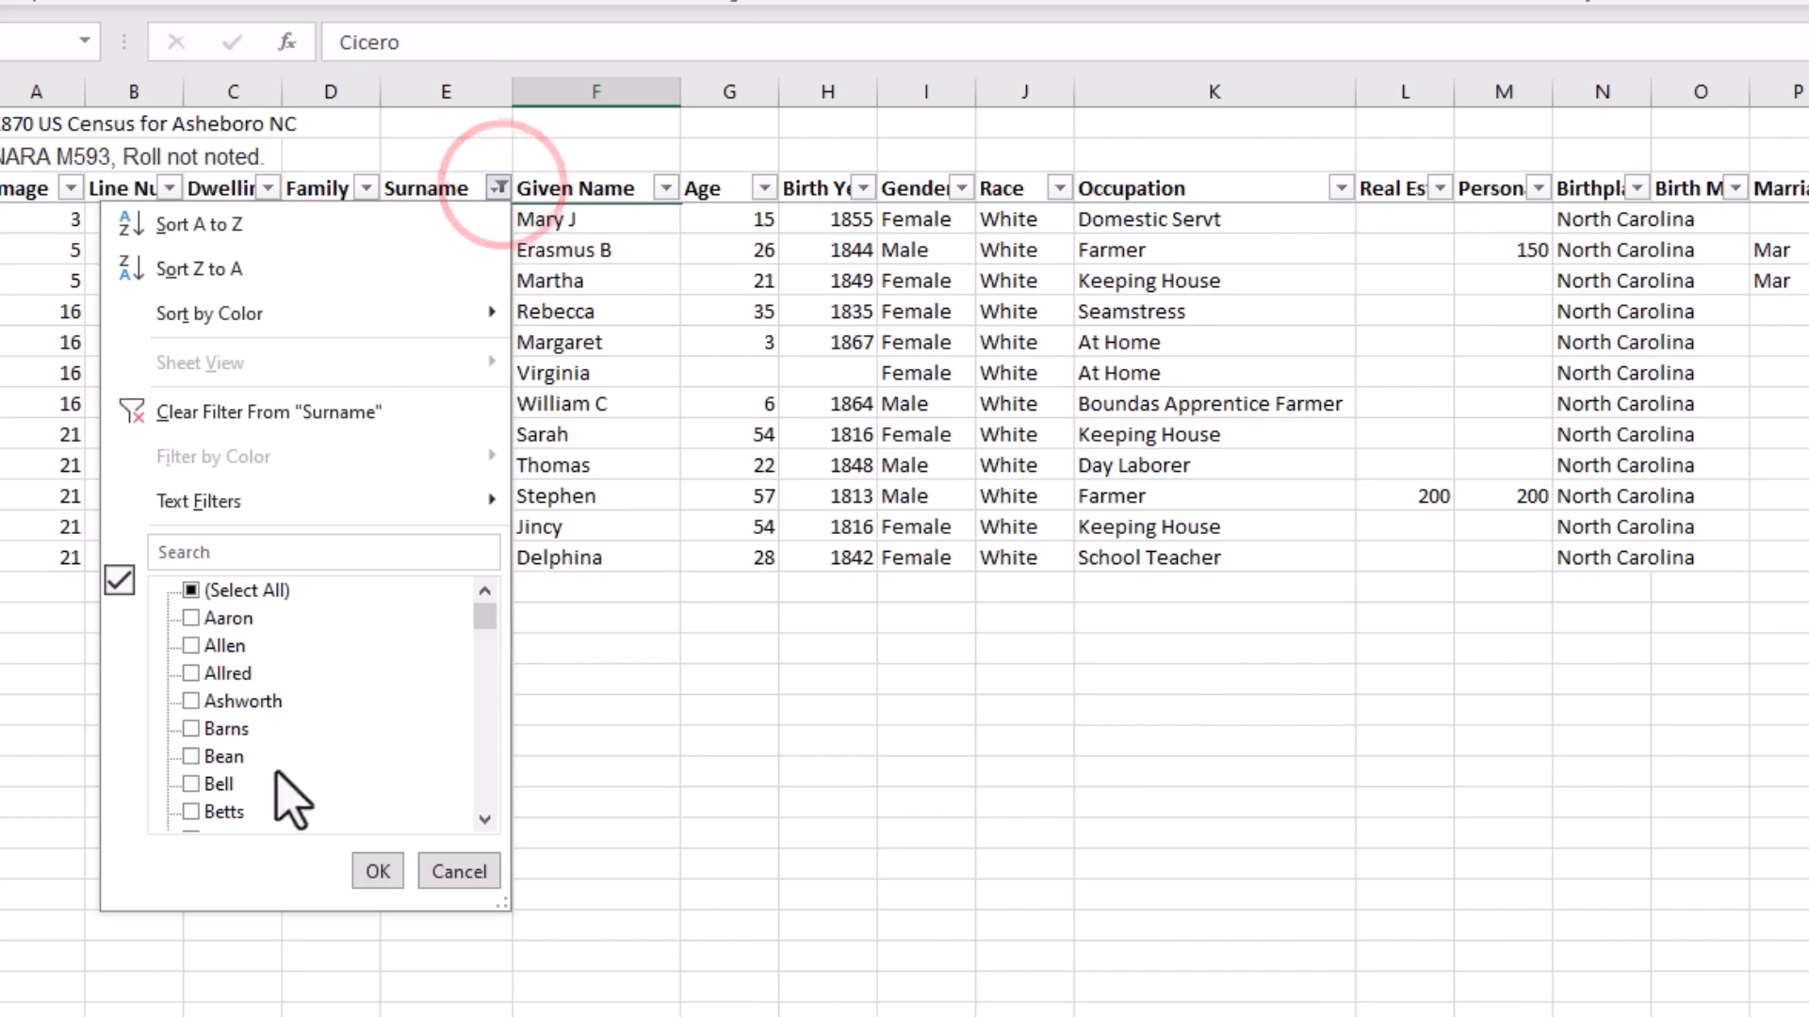
pyautogui.click(243, 591)
pyautogui.click(376, 871)
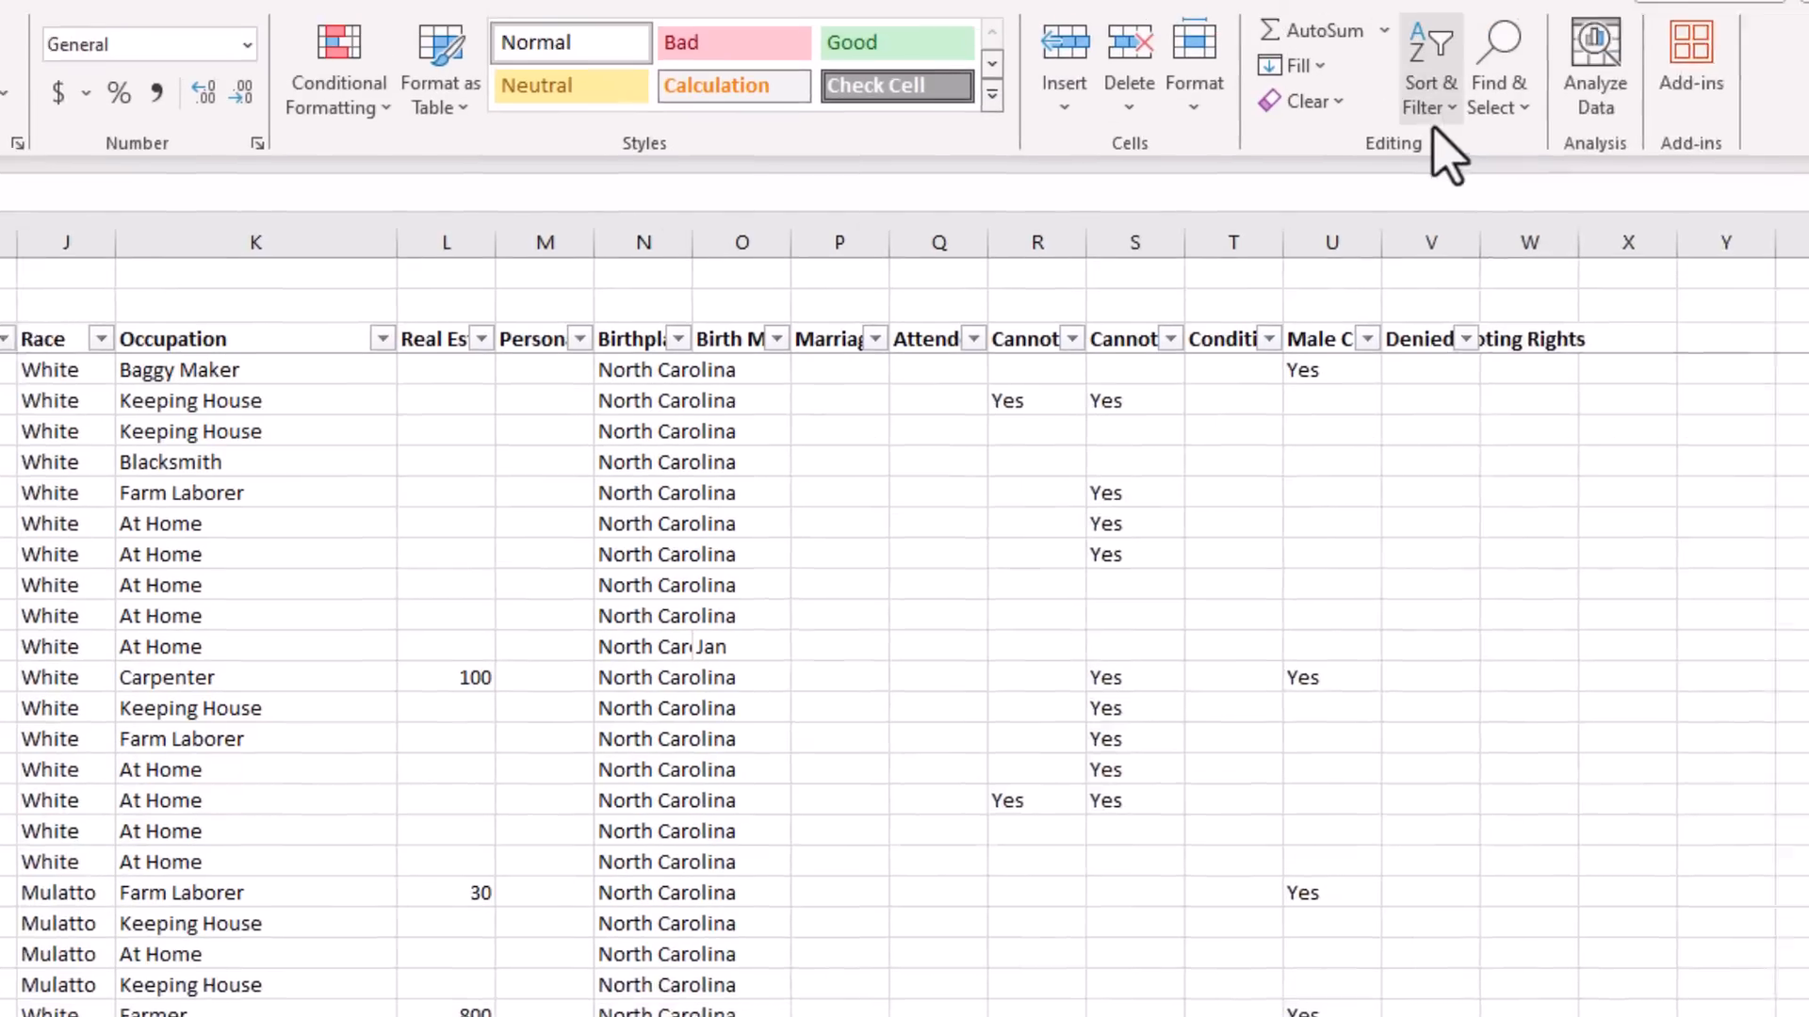
pyautogui.click(1431, 106)
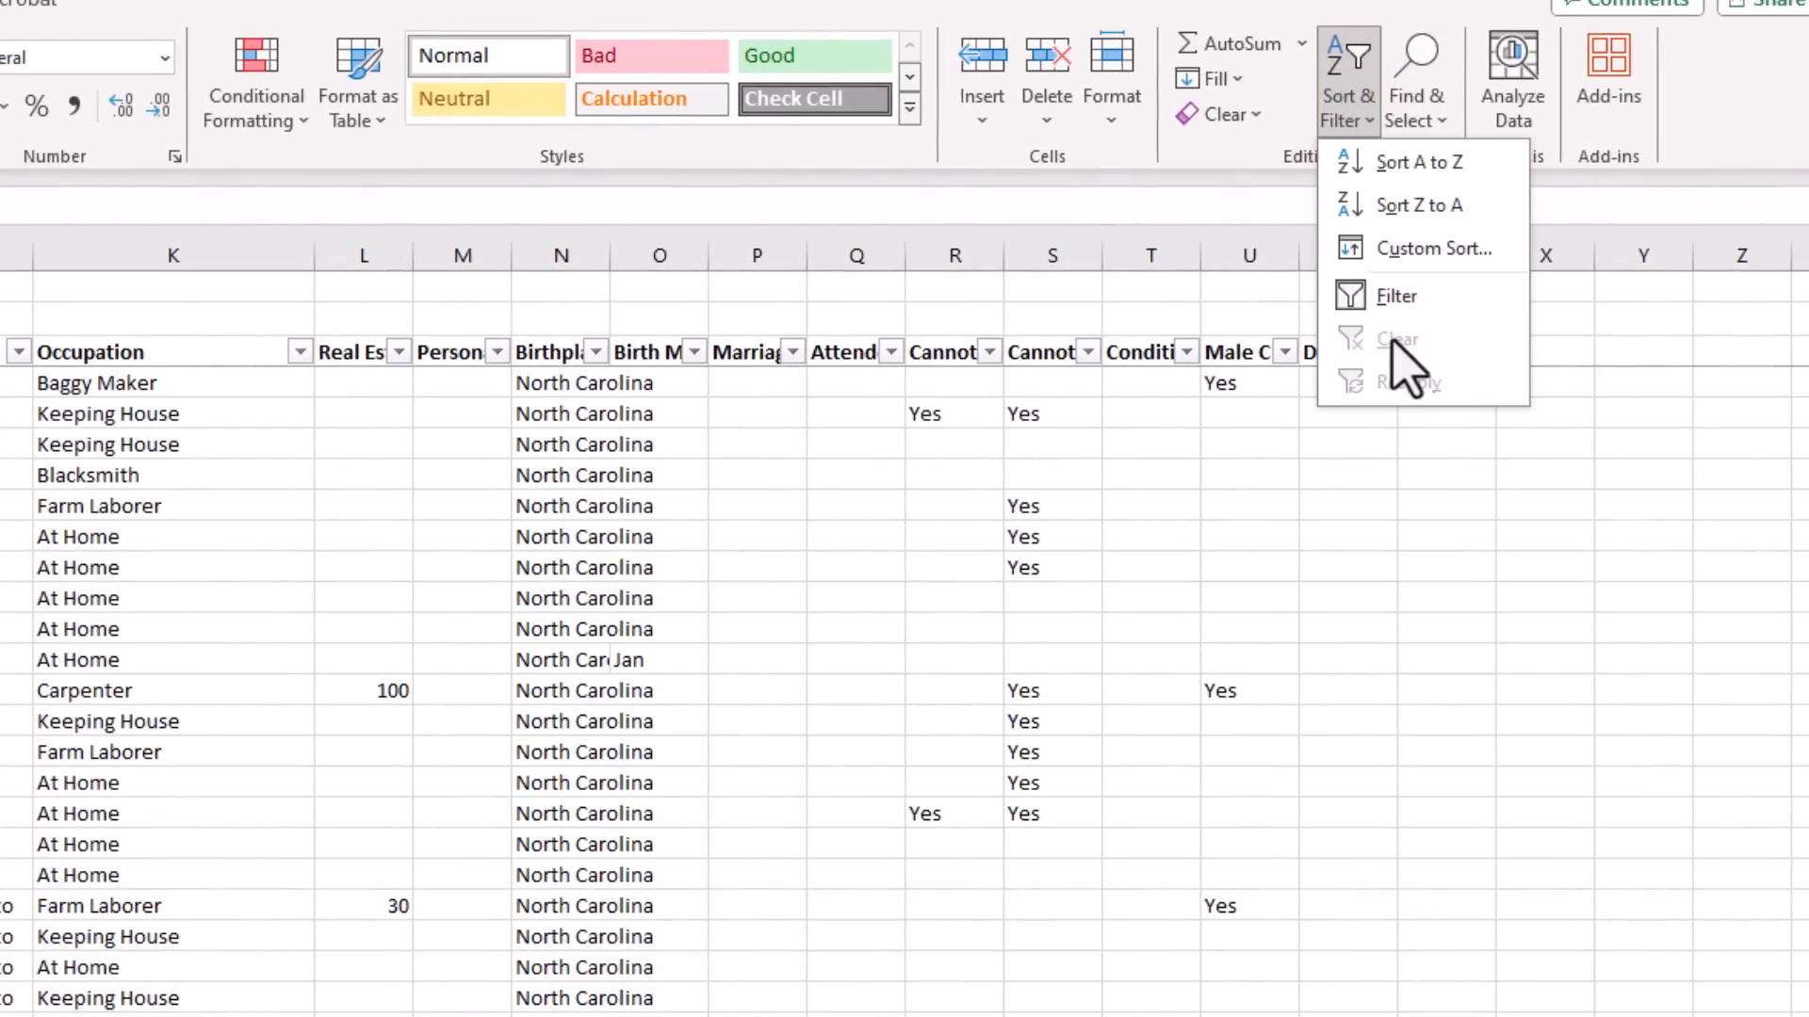
pyautogui.press('Escape')
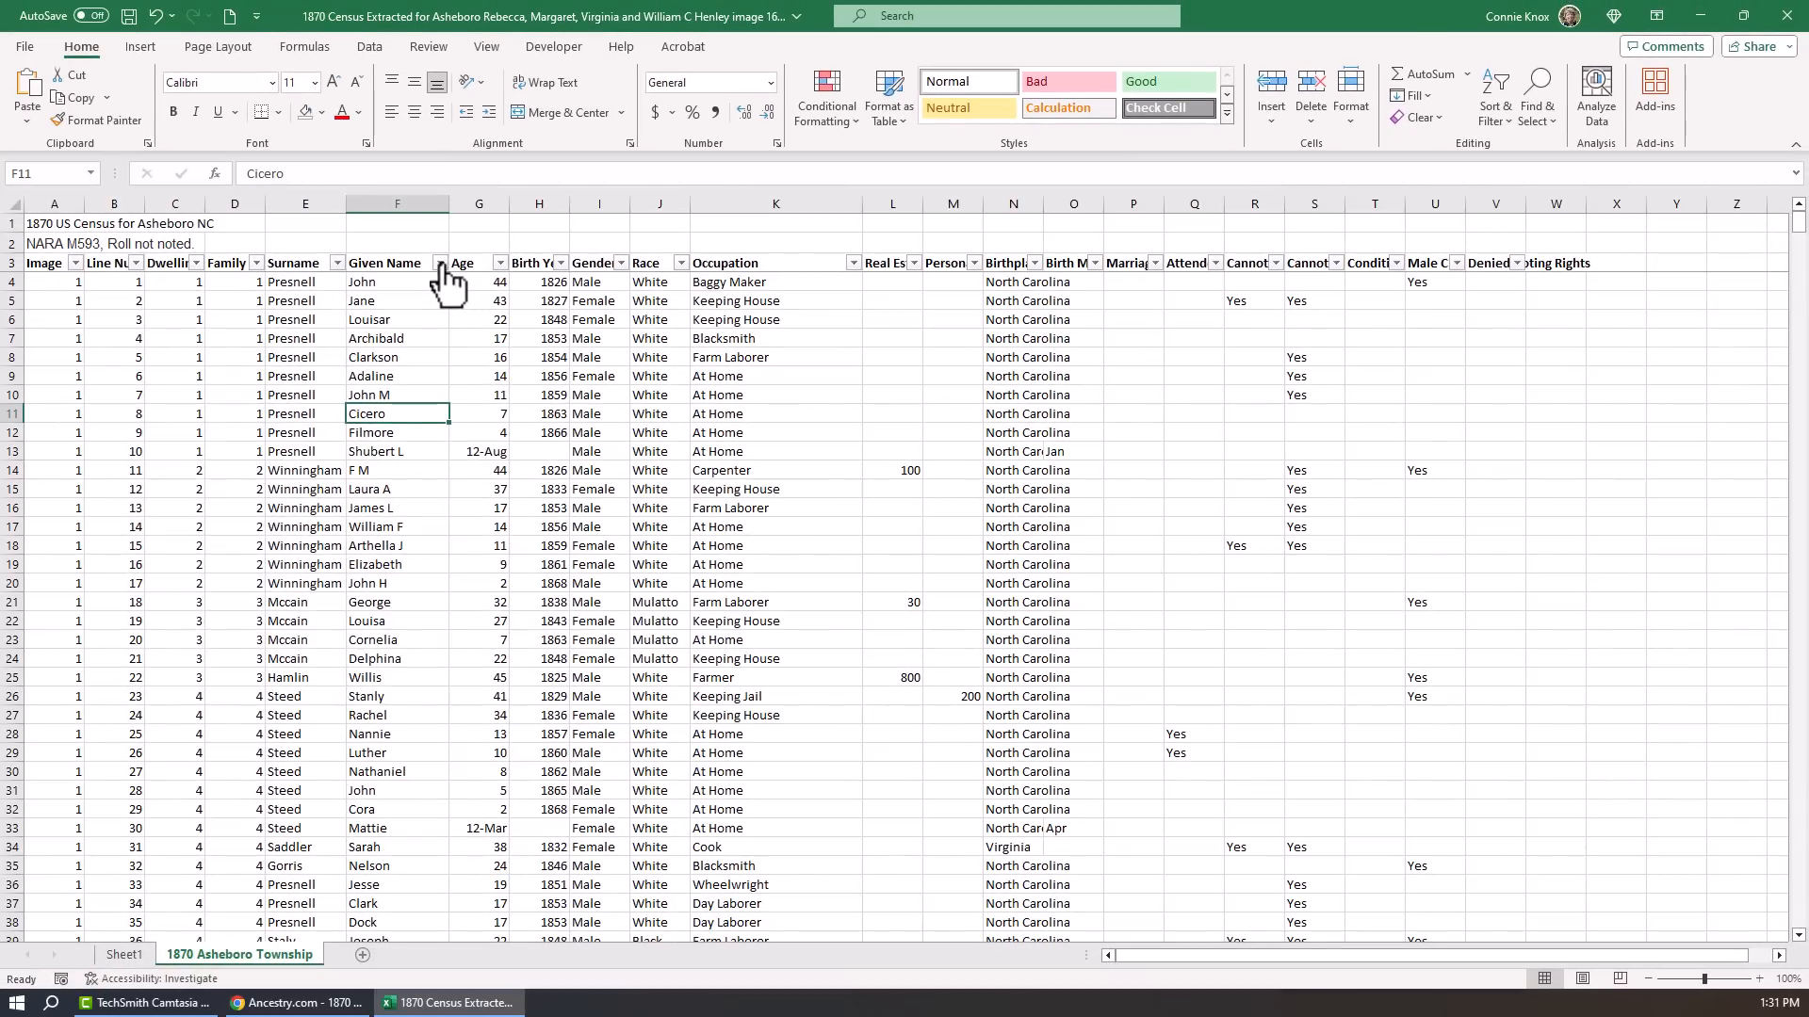
# Filter the Given Name column to show only the people named Henry.
pyautogui.click(440, 263)
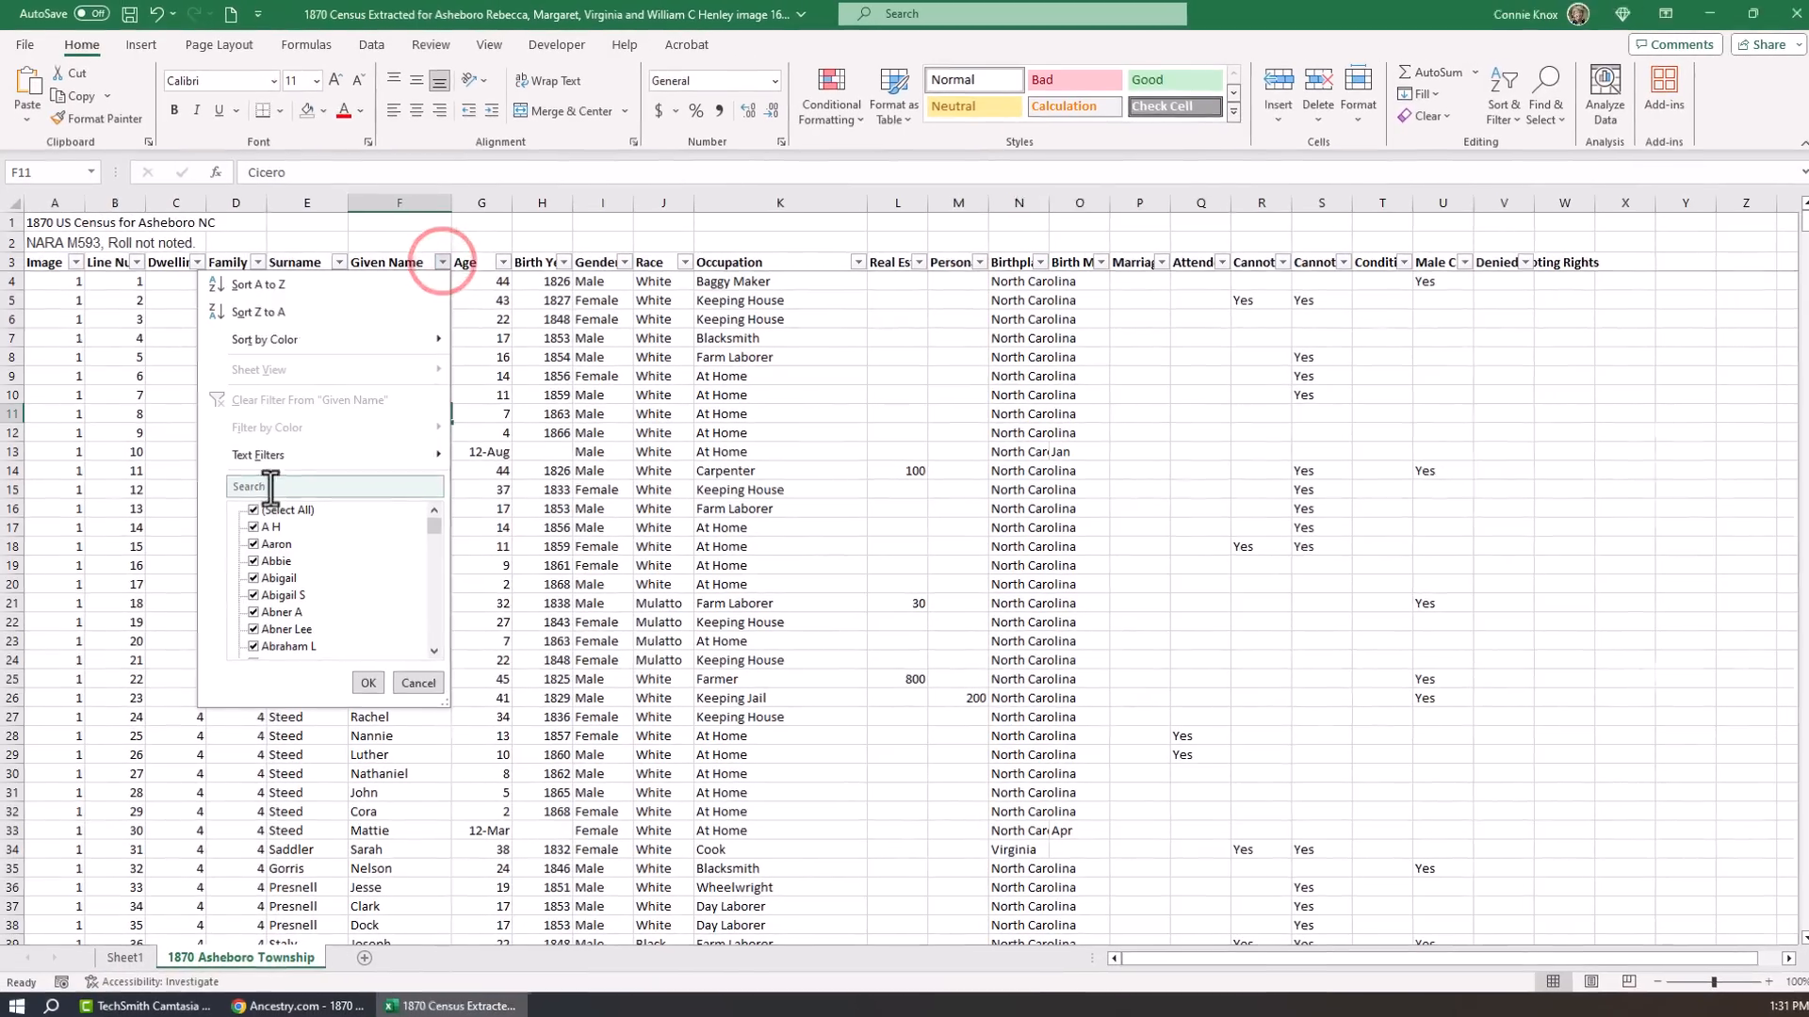
pyautogui.click(265, 486)
pyautogui.write('hen')
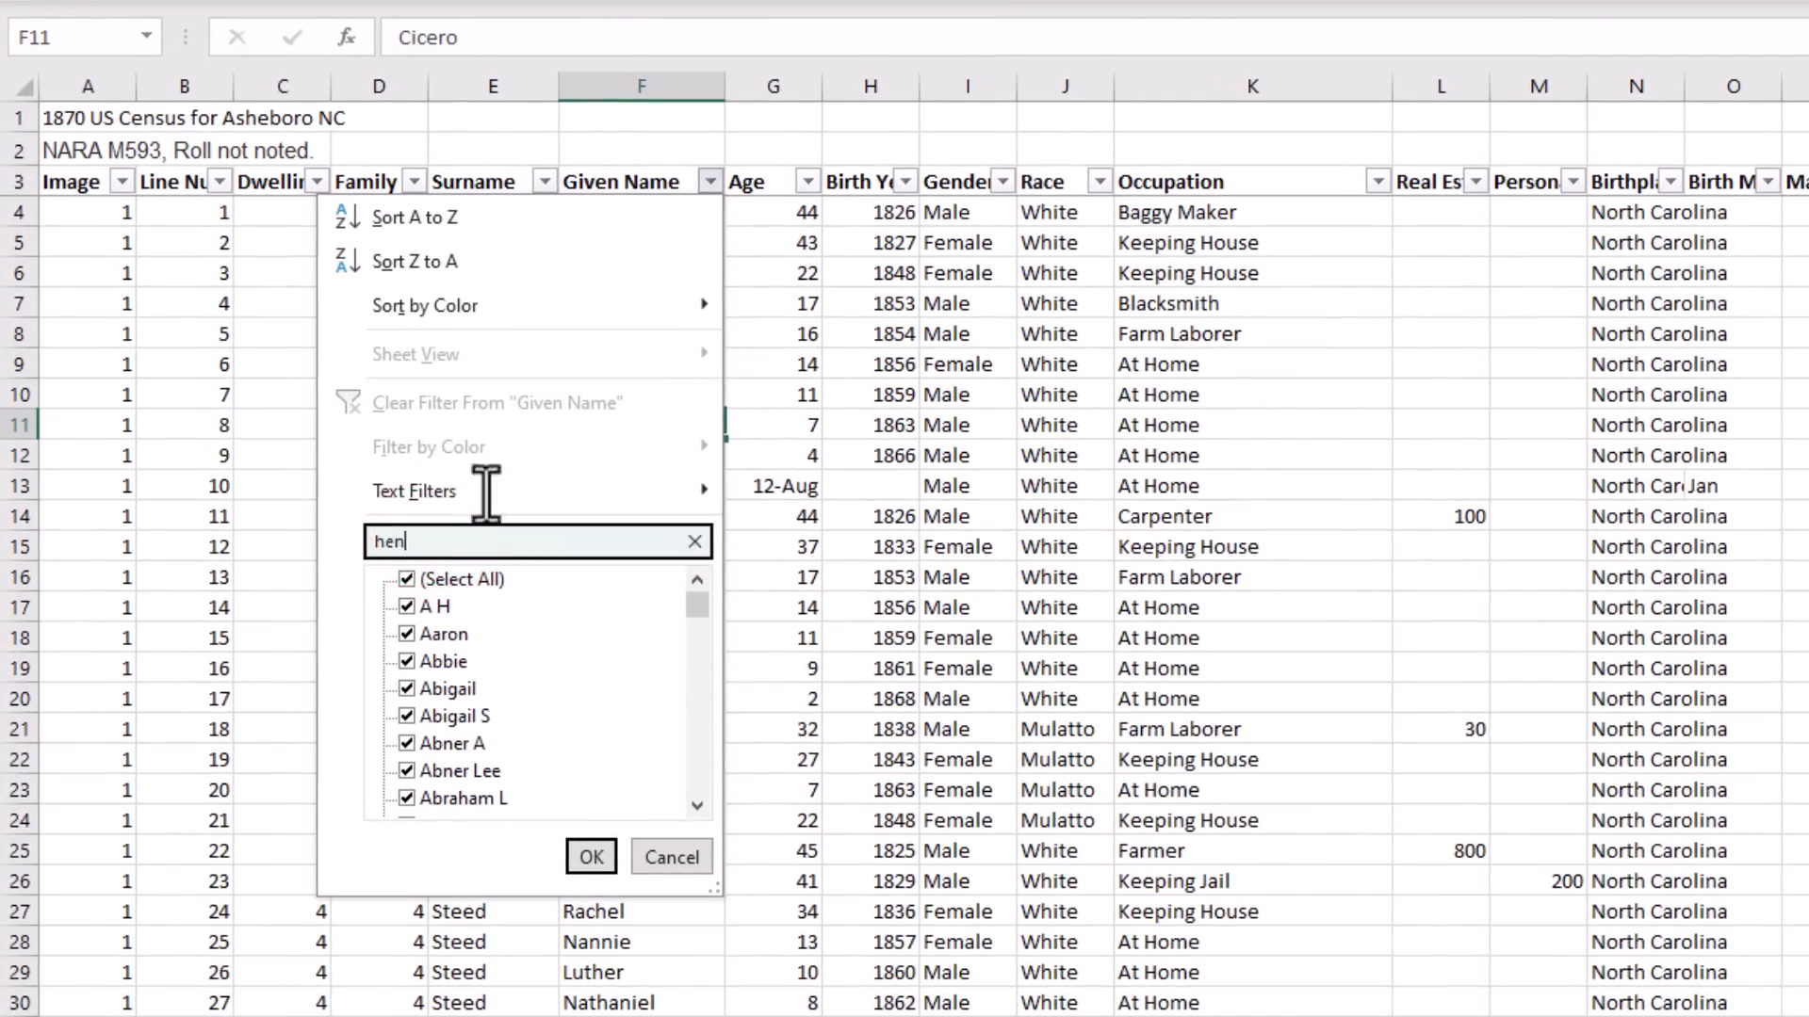
pyautogui.press('Return')
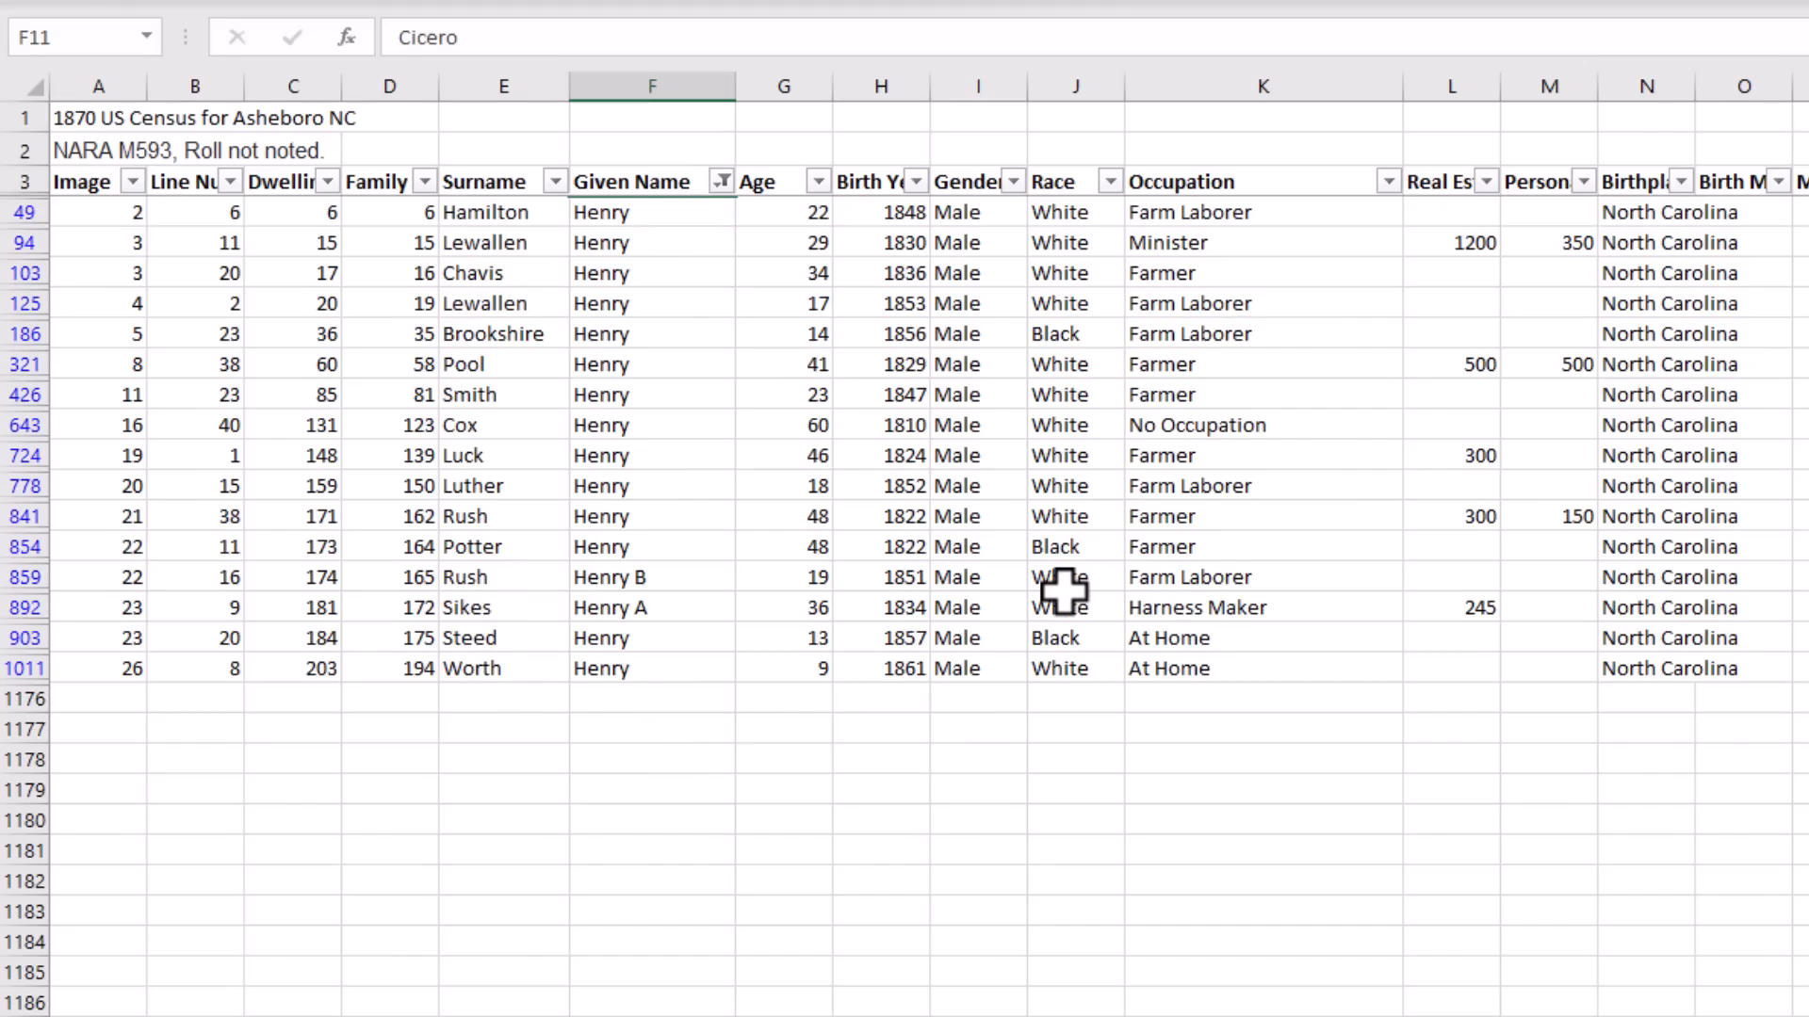
# Select all names again in the Given Name filter to show every record.
pyautogui.click(722, 182)
pyautogui.click(454, 577)
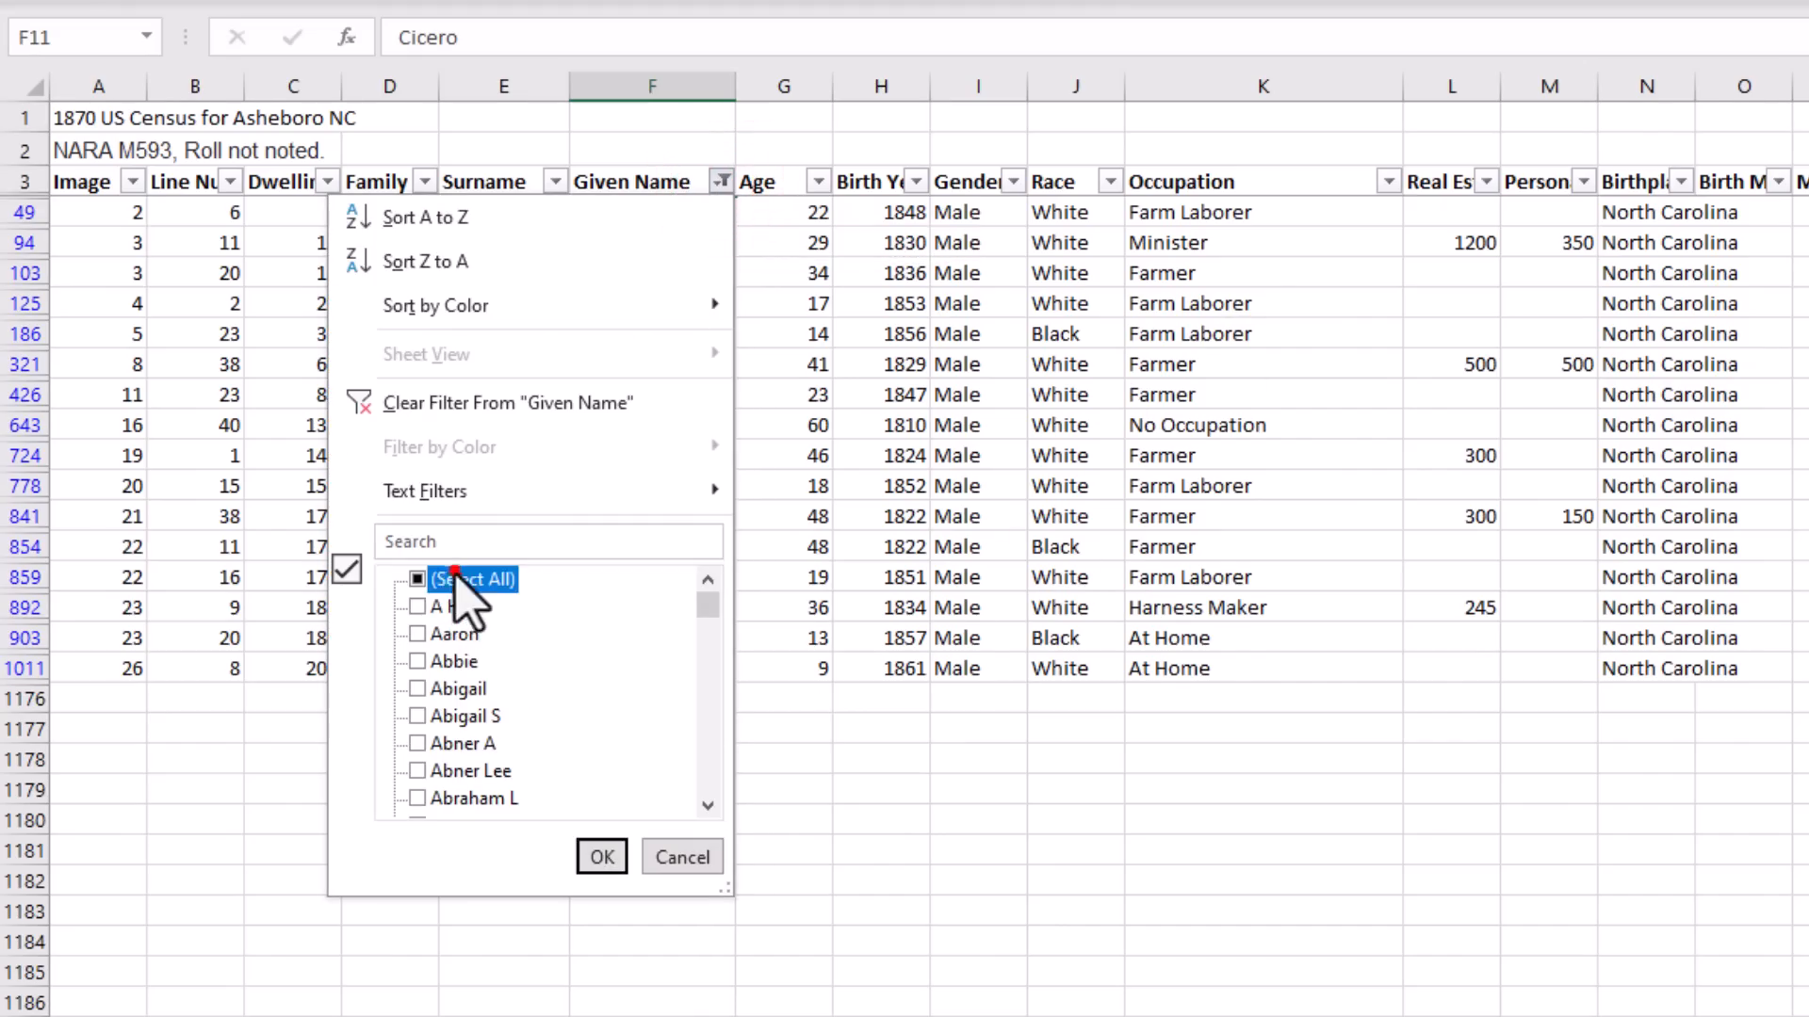
pyautogui.click(612, 852)
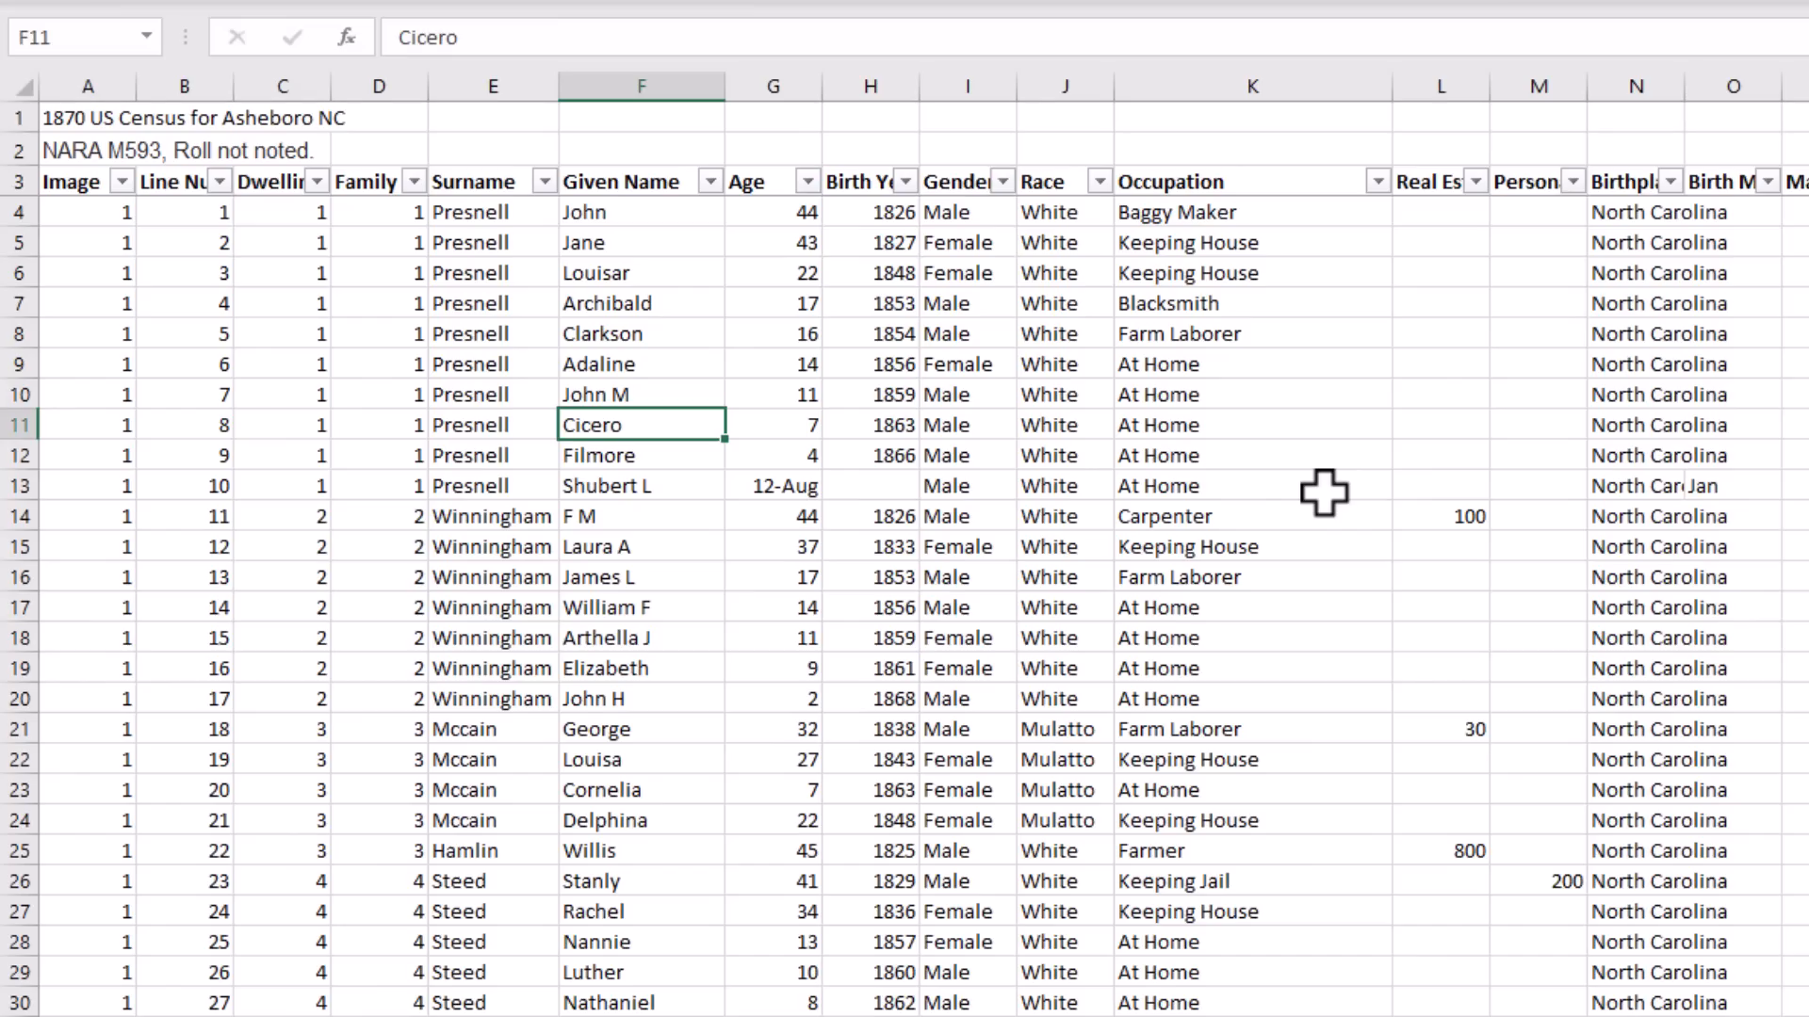
# Filter the Age column to show only people aged 7, 8 and 9.
pyautogui.click(807, 180)
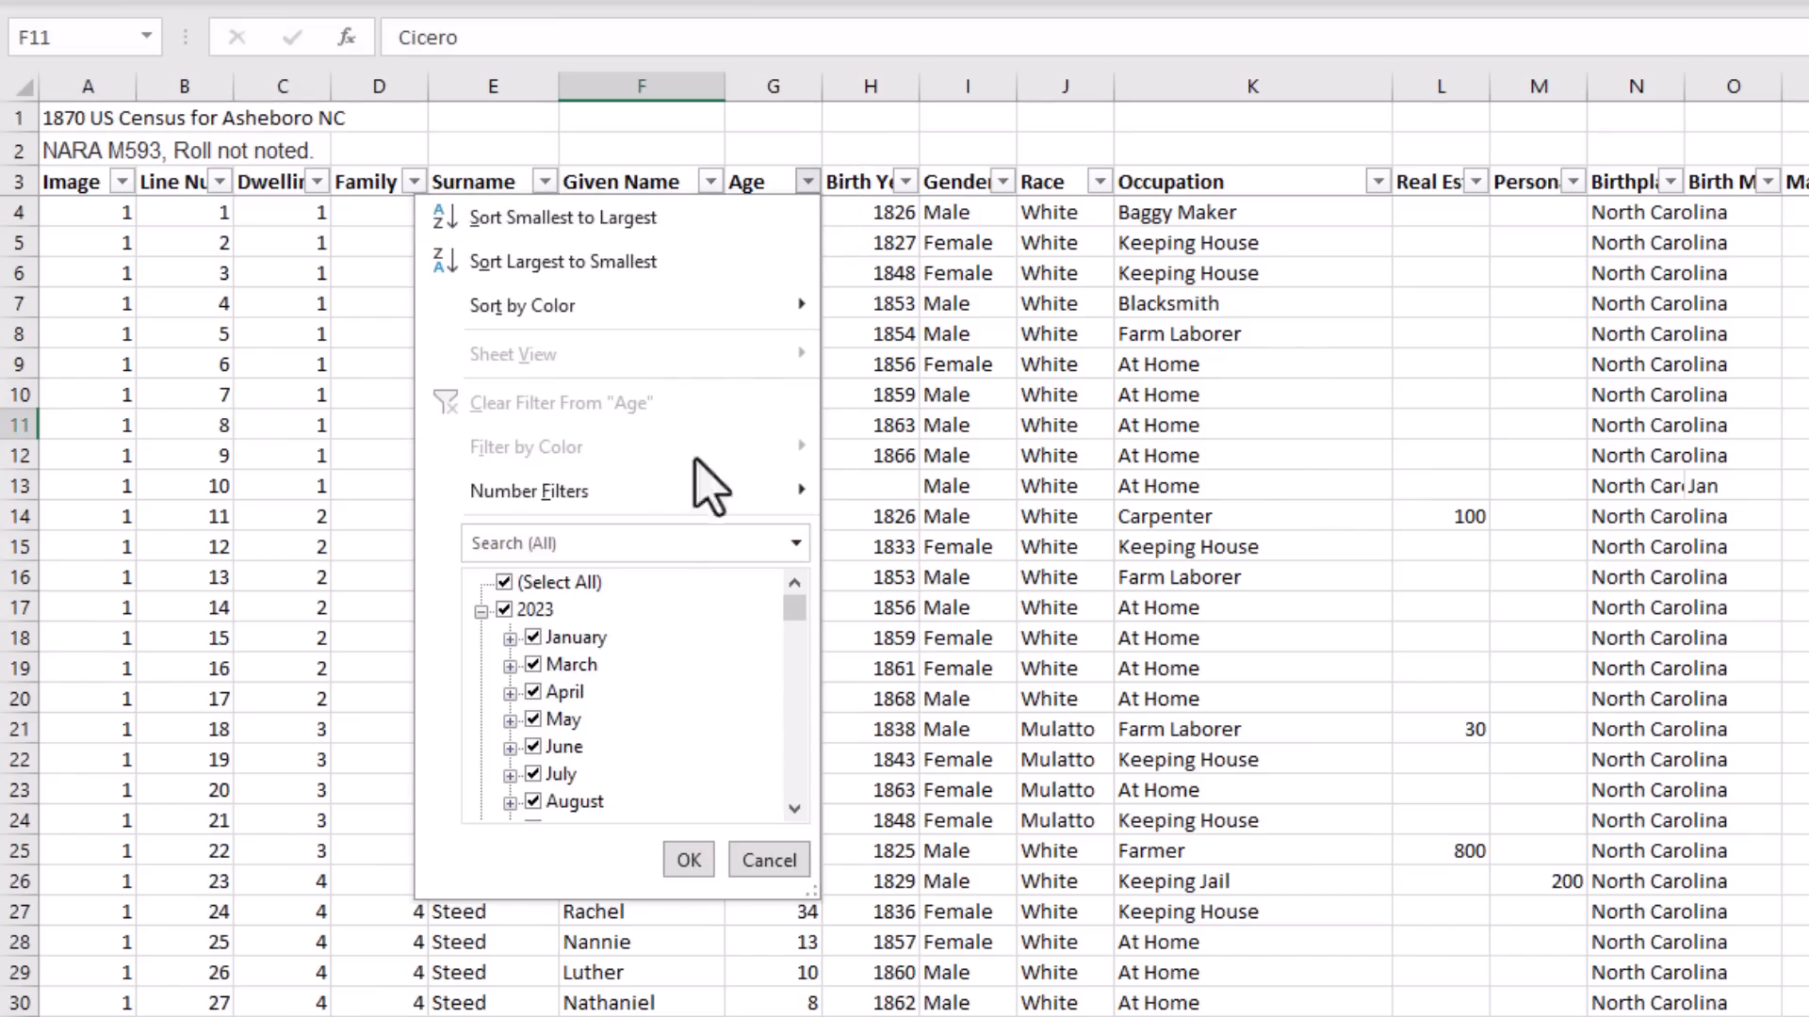
pyautogui.click(502, 583)
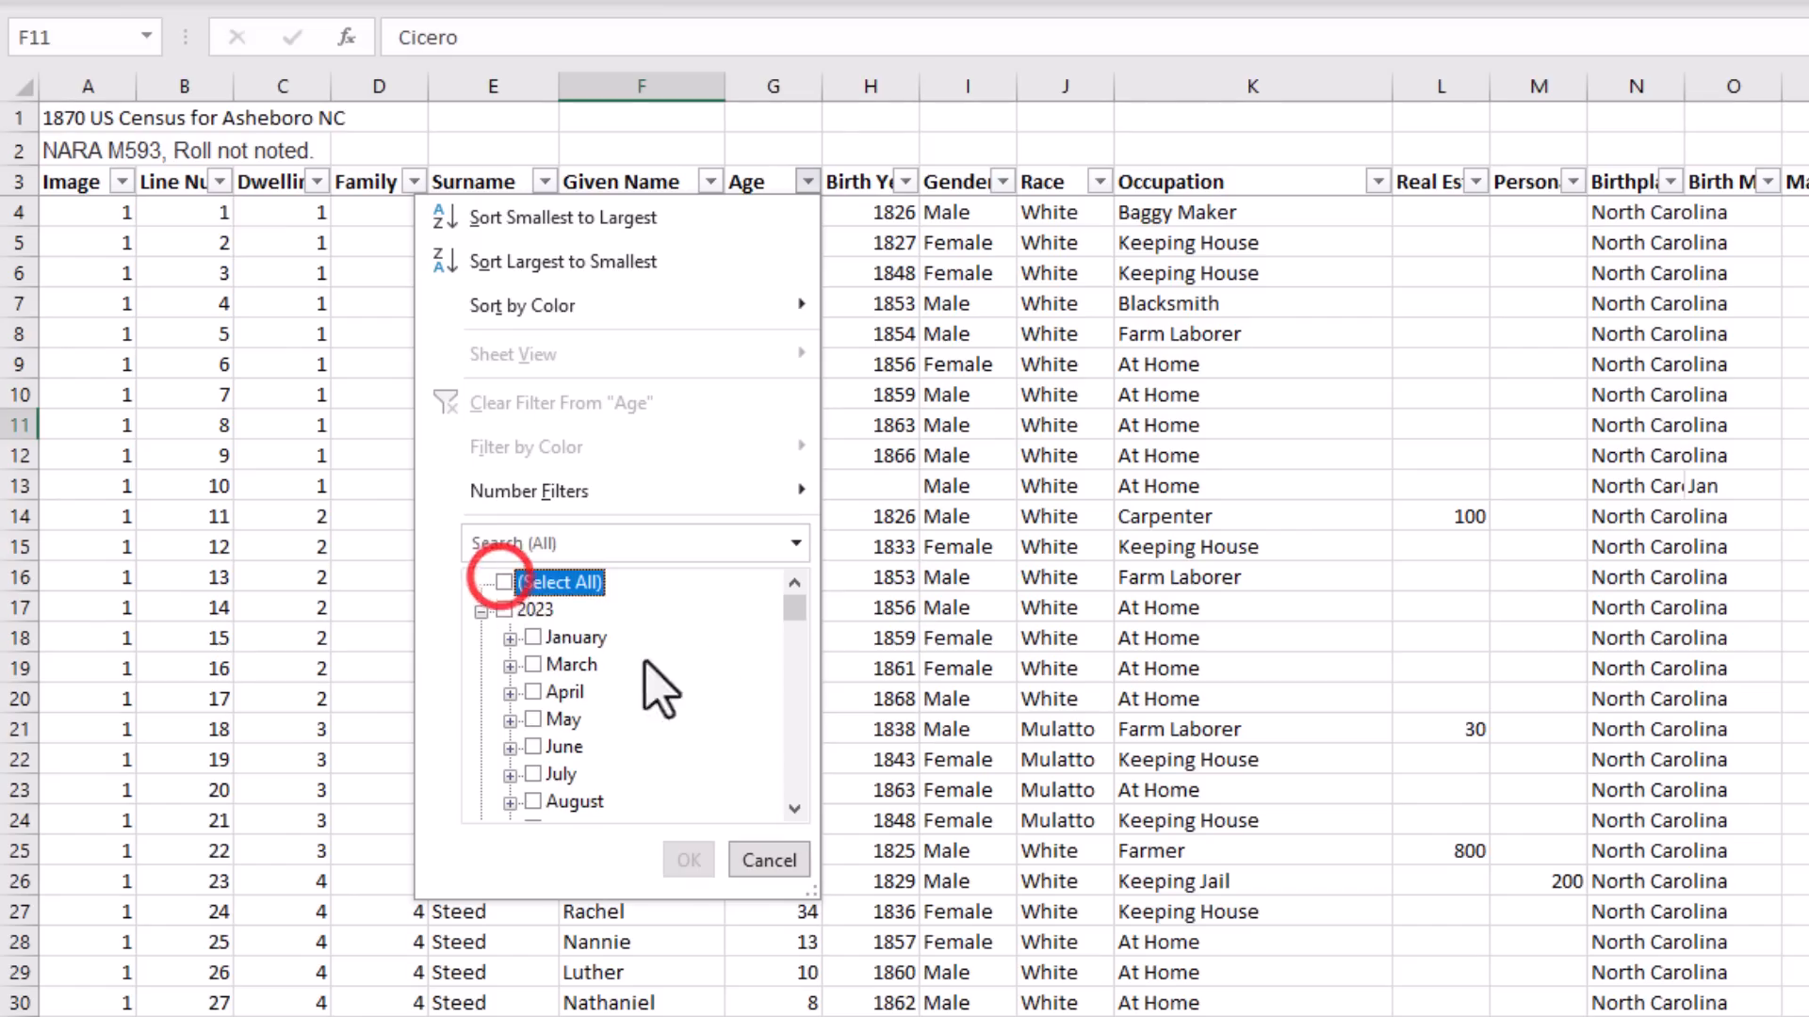
pyautogui.moveTo(788, 607); pyautogui.dragTo(782, 650)
pyautogui.click(502, 582)
pyautogui.click(504, 609)
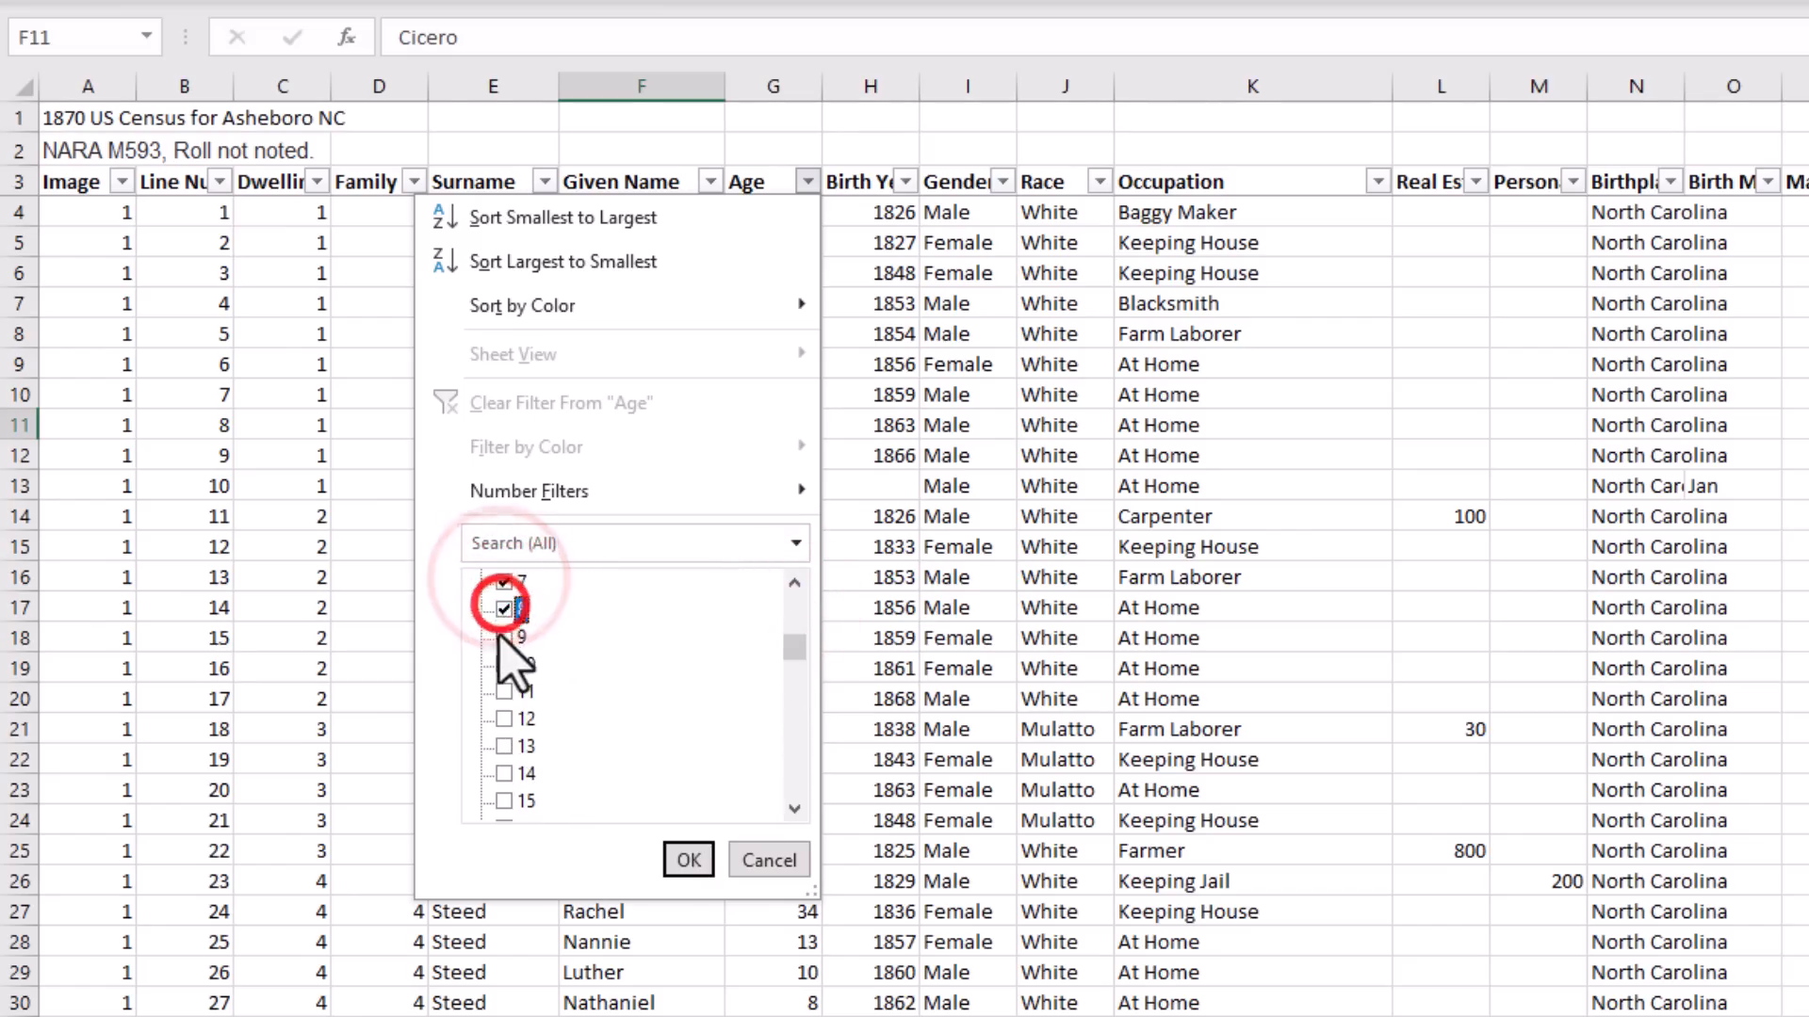
pyautogui.click(504, 637)
pyautogui.press('Return')
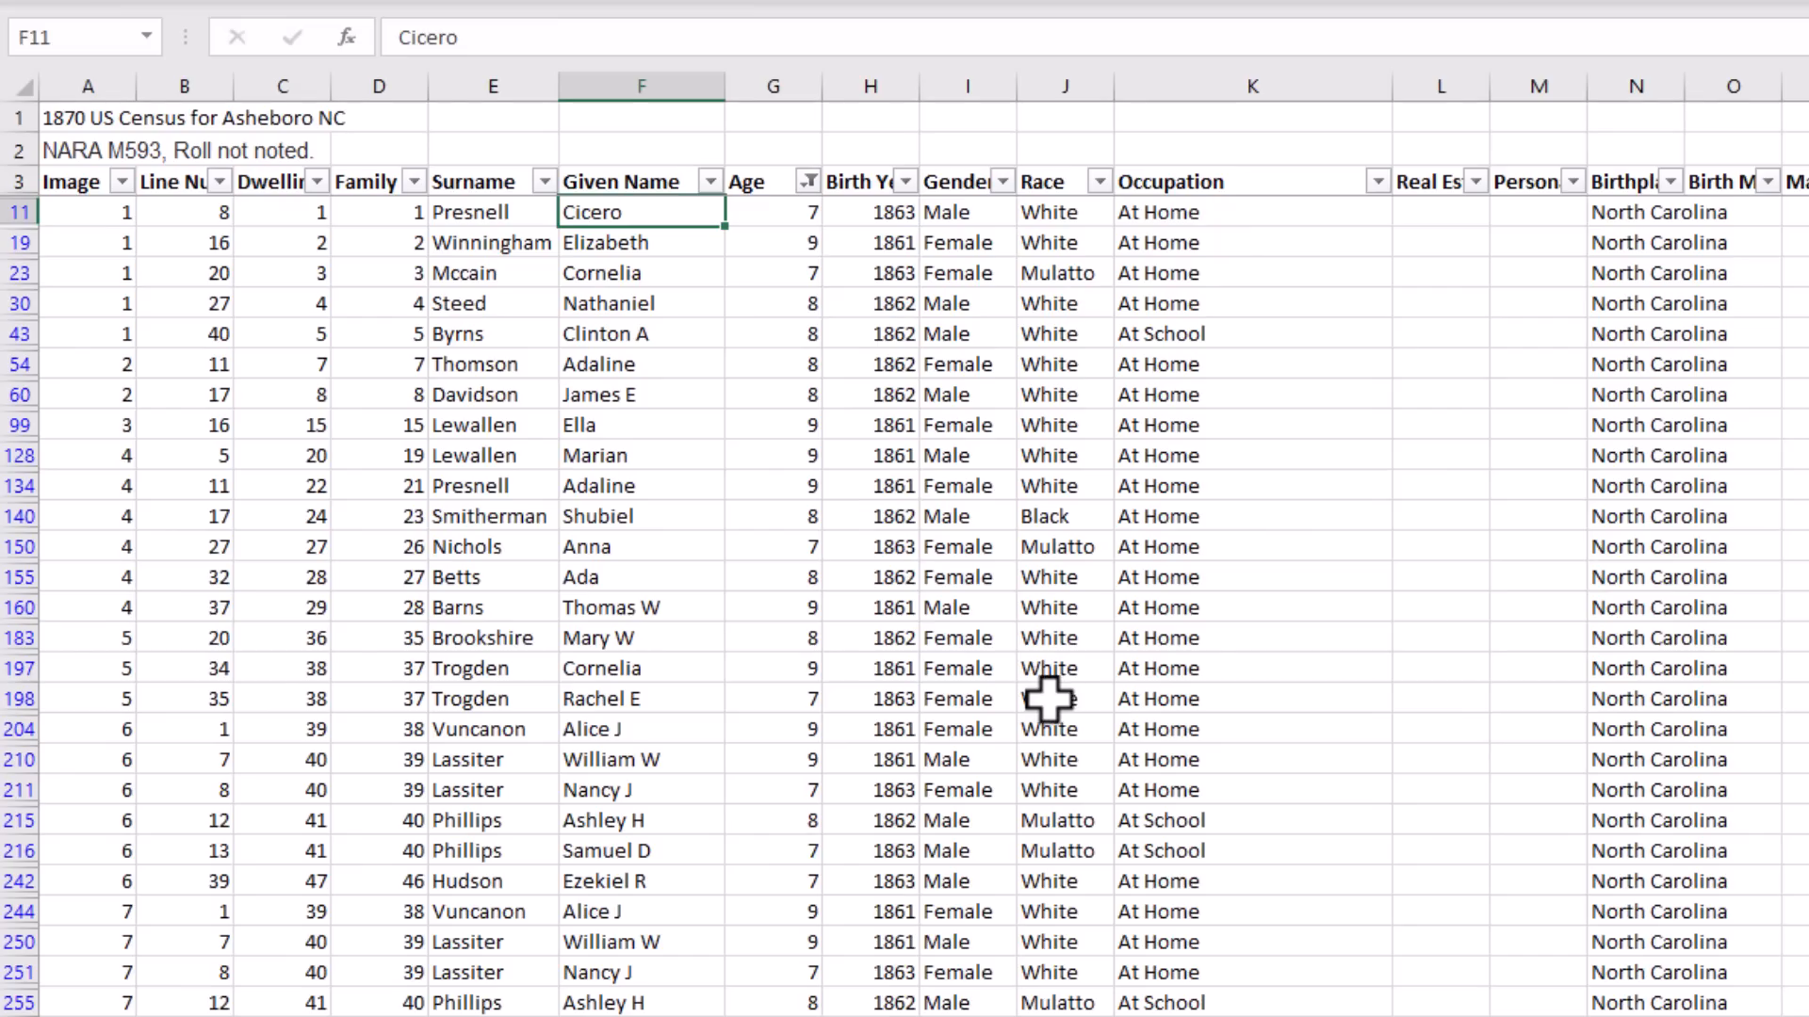
# Filter the Gender column to show only Male records and look through the remaining rows.
pyautogui.click(1004, 181)
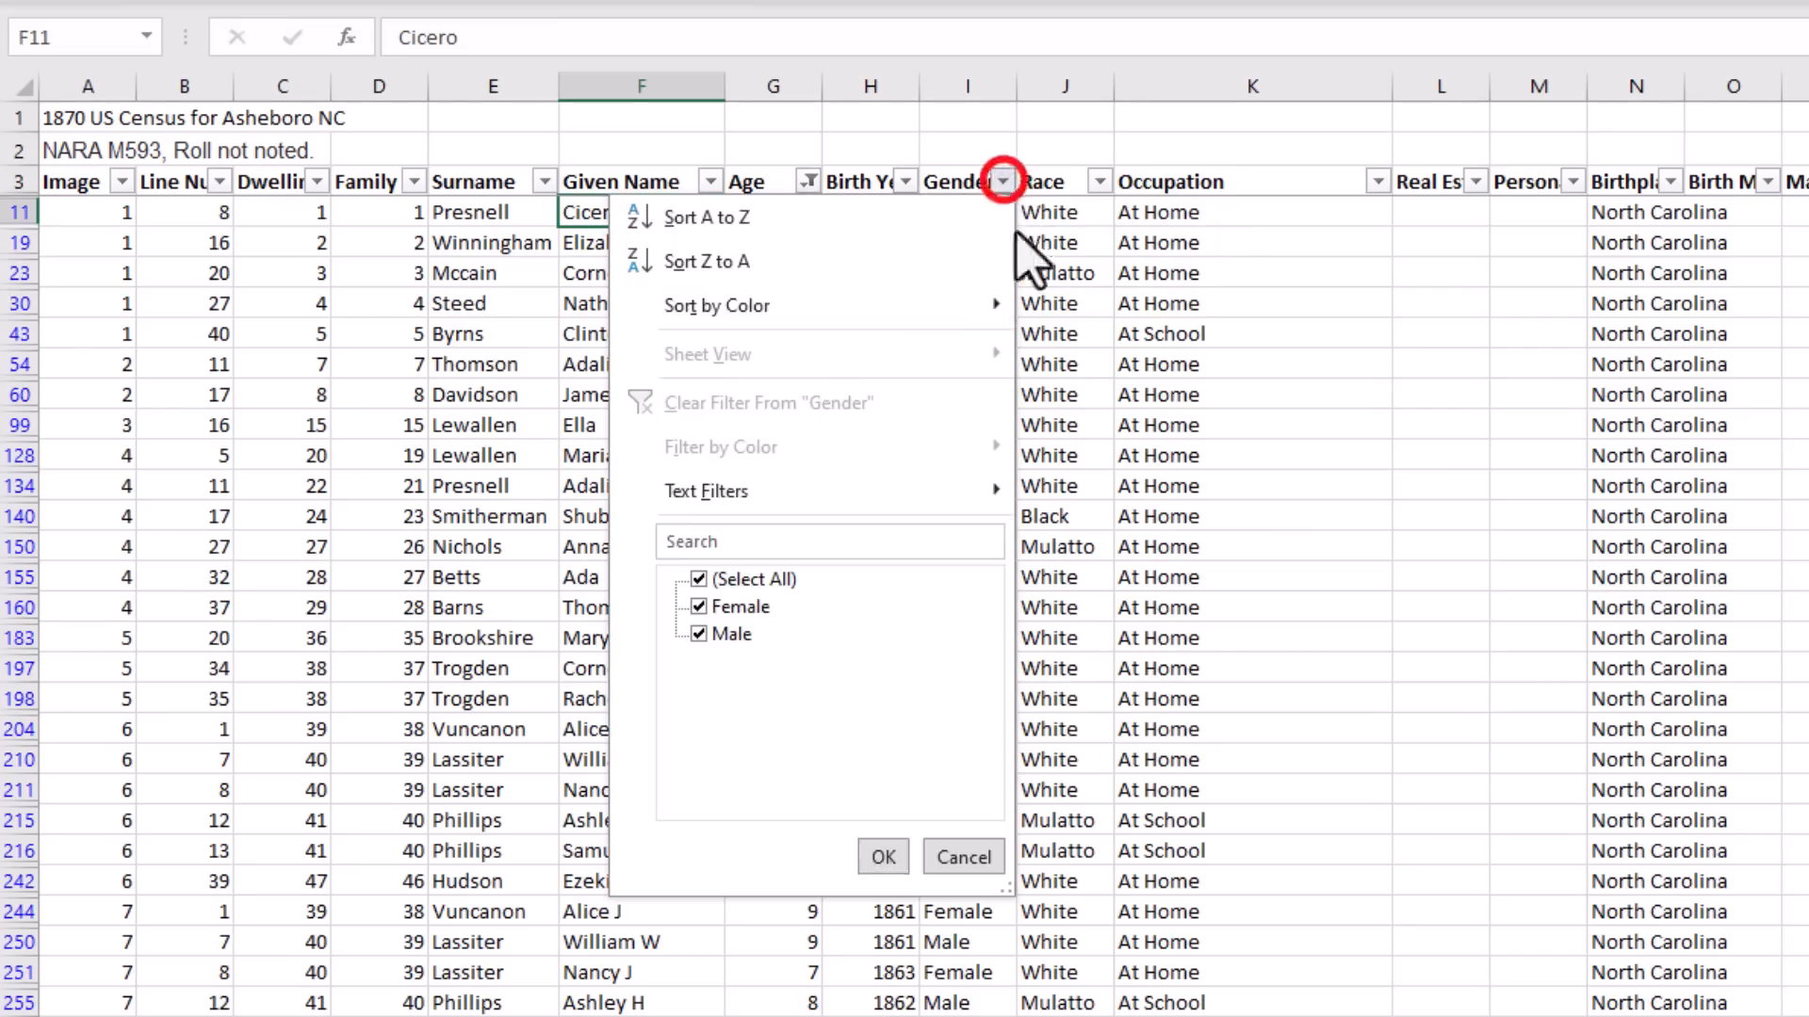
pyautogui.click(698, 579)
pyautogui.click(698, 631)
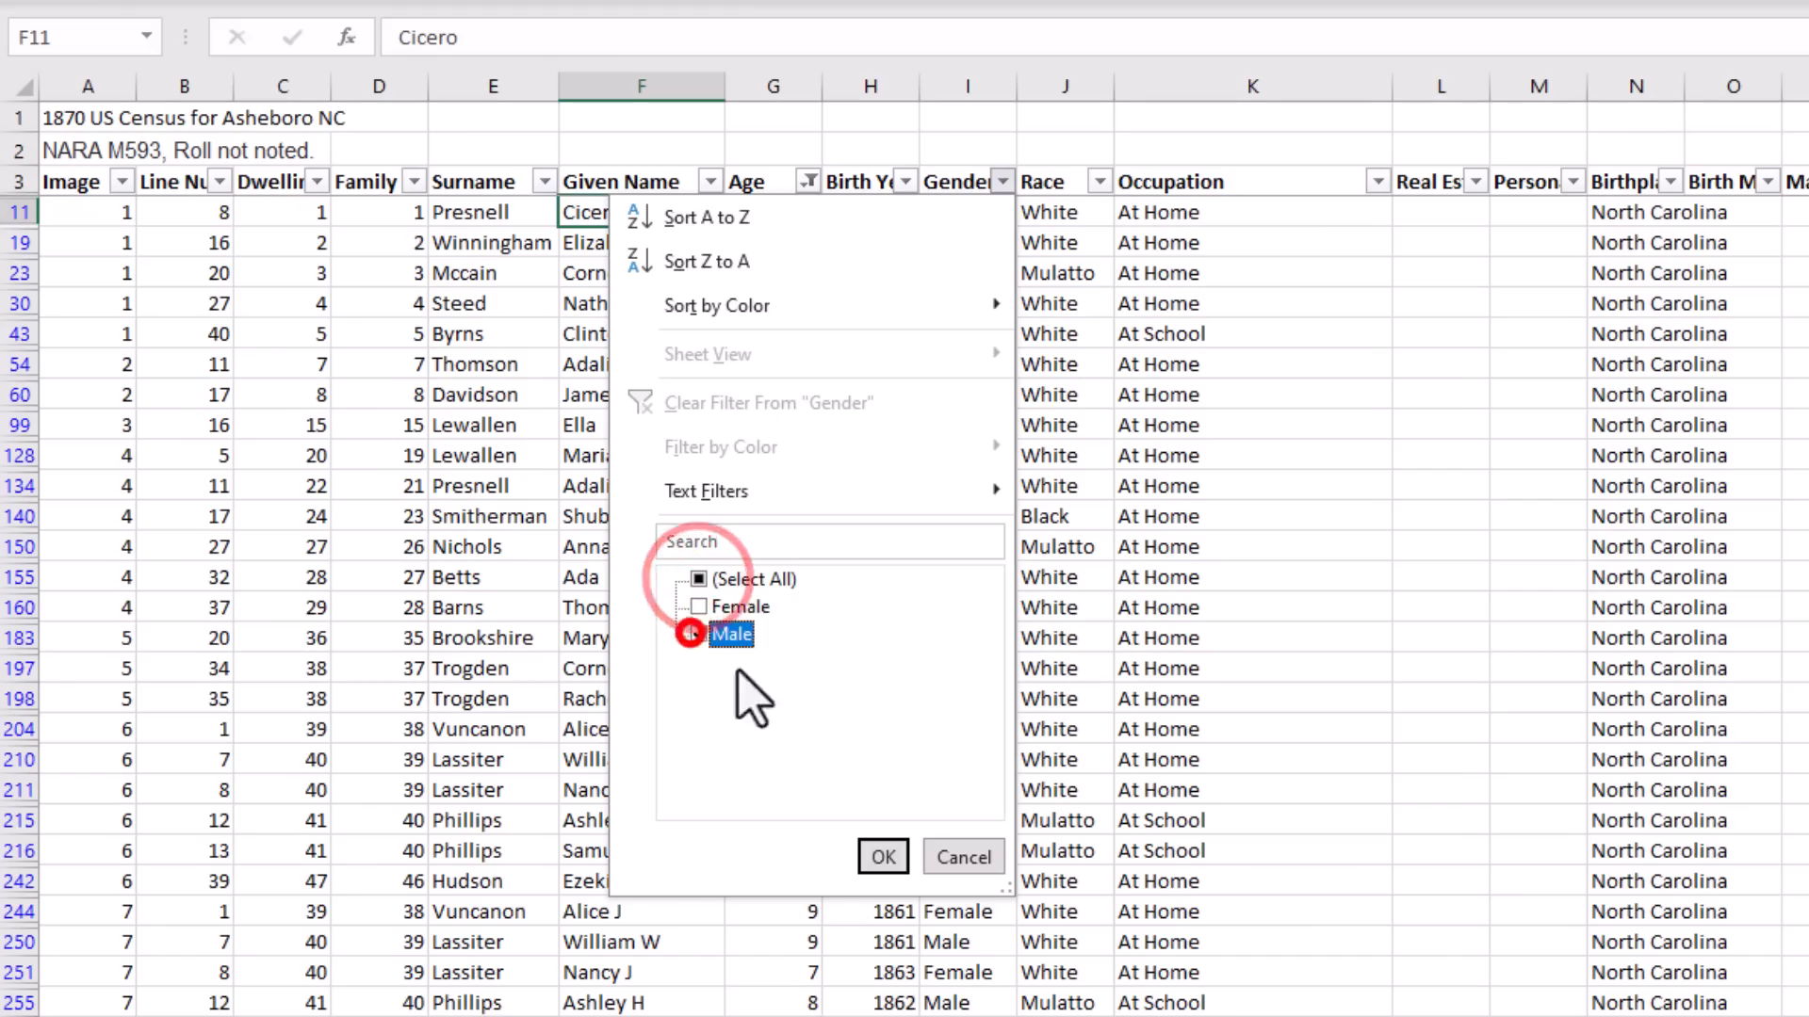
pyautogui.click(880, 856)
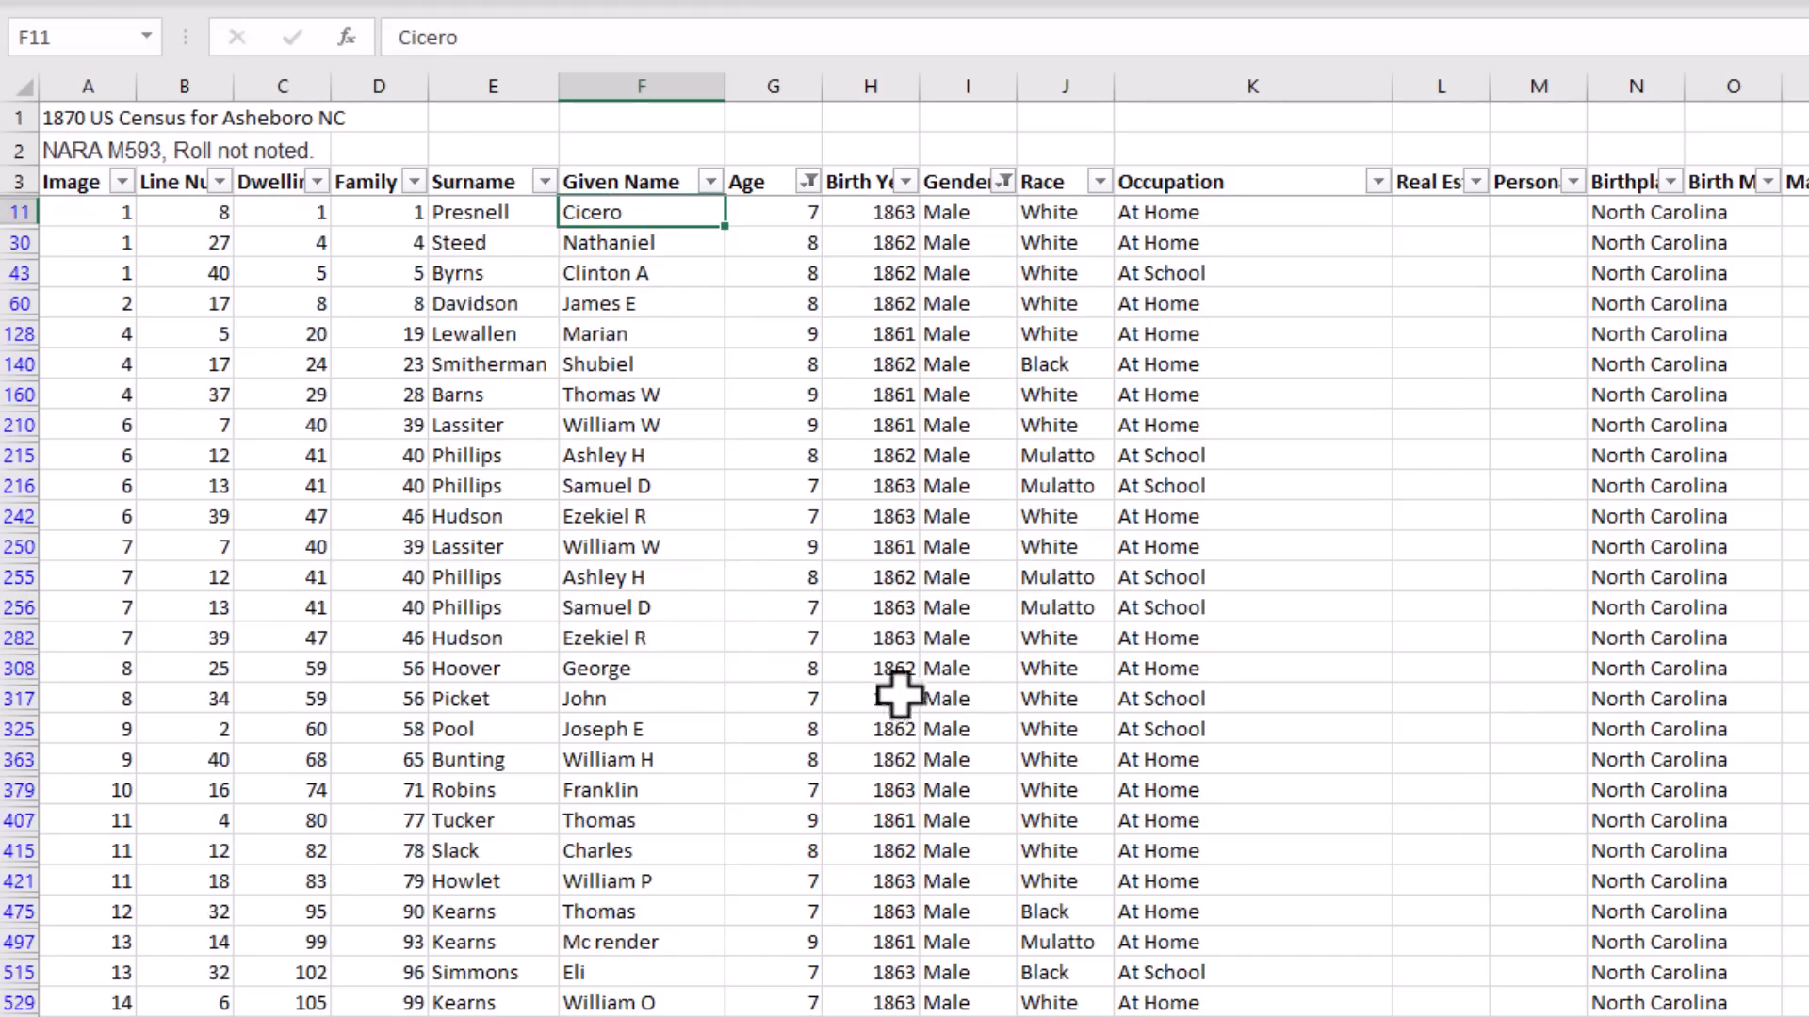
pyautogui.scroll(-3, 888, 698)
pyautogui.scroll(-7, 889, 697)
pyautogui.scroll(6, 889, 697)
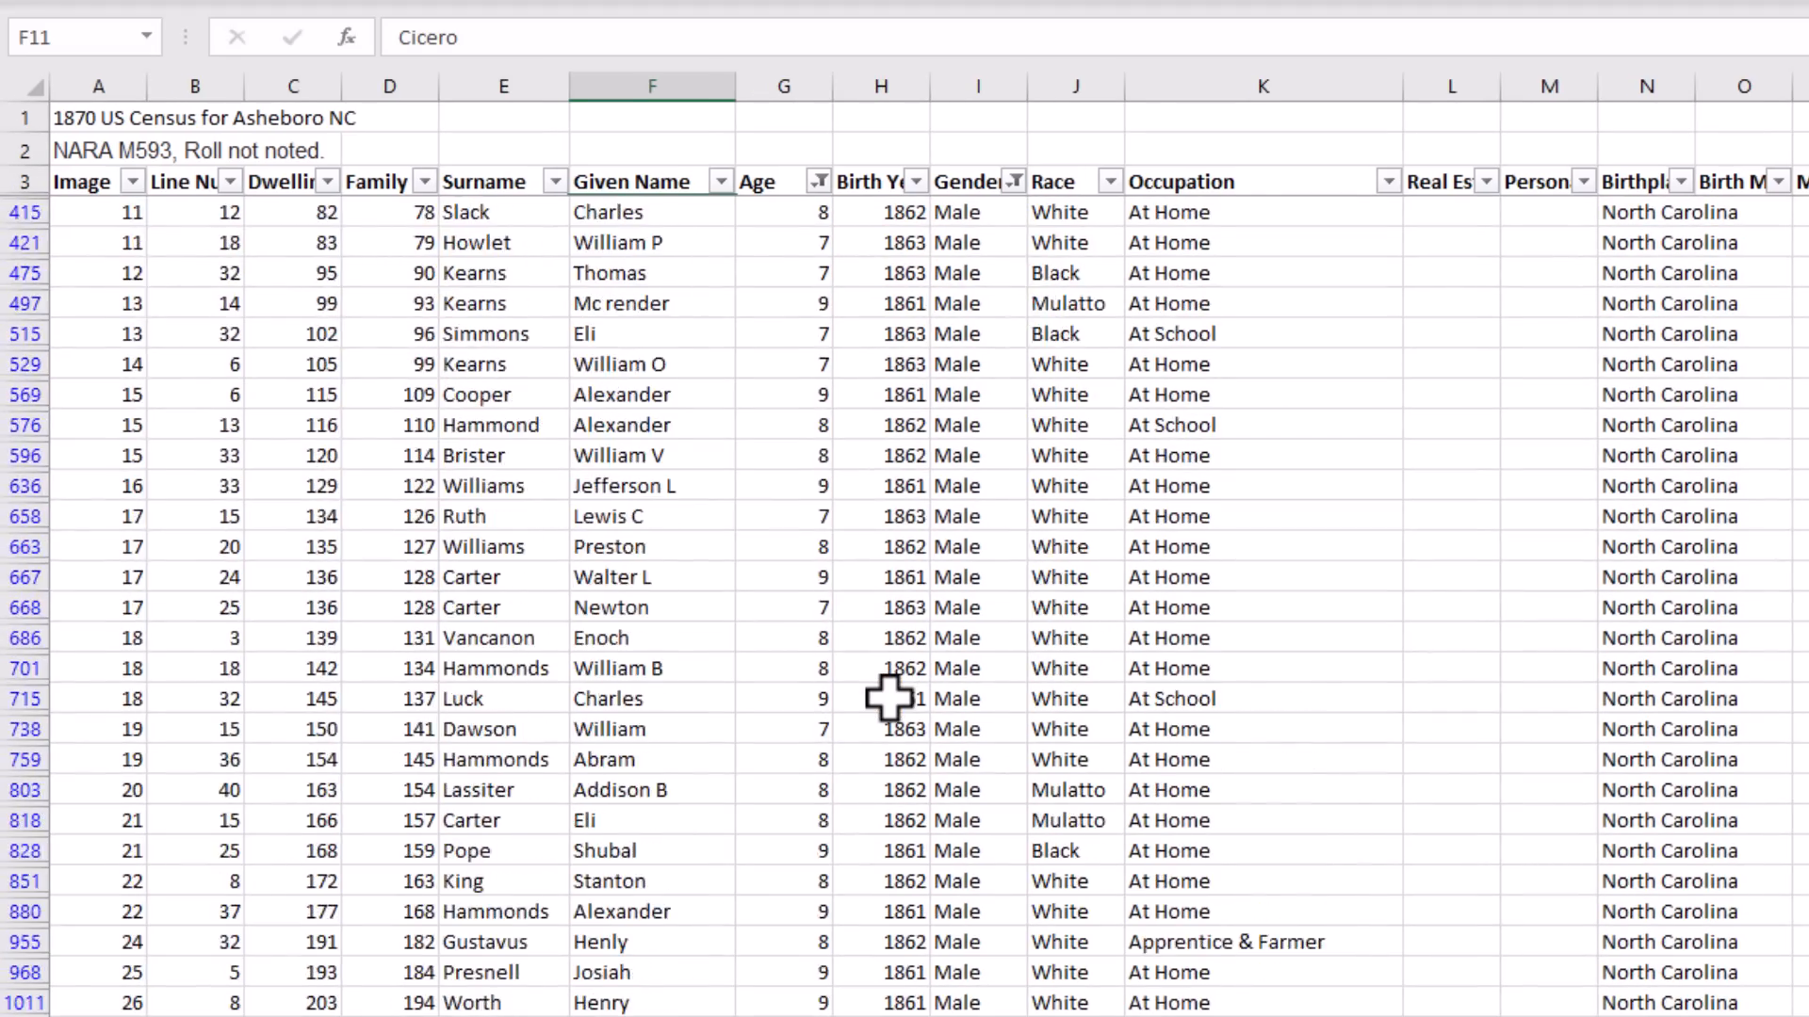
pyautogui.scroll(4, 888, 698)
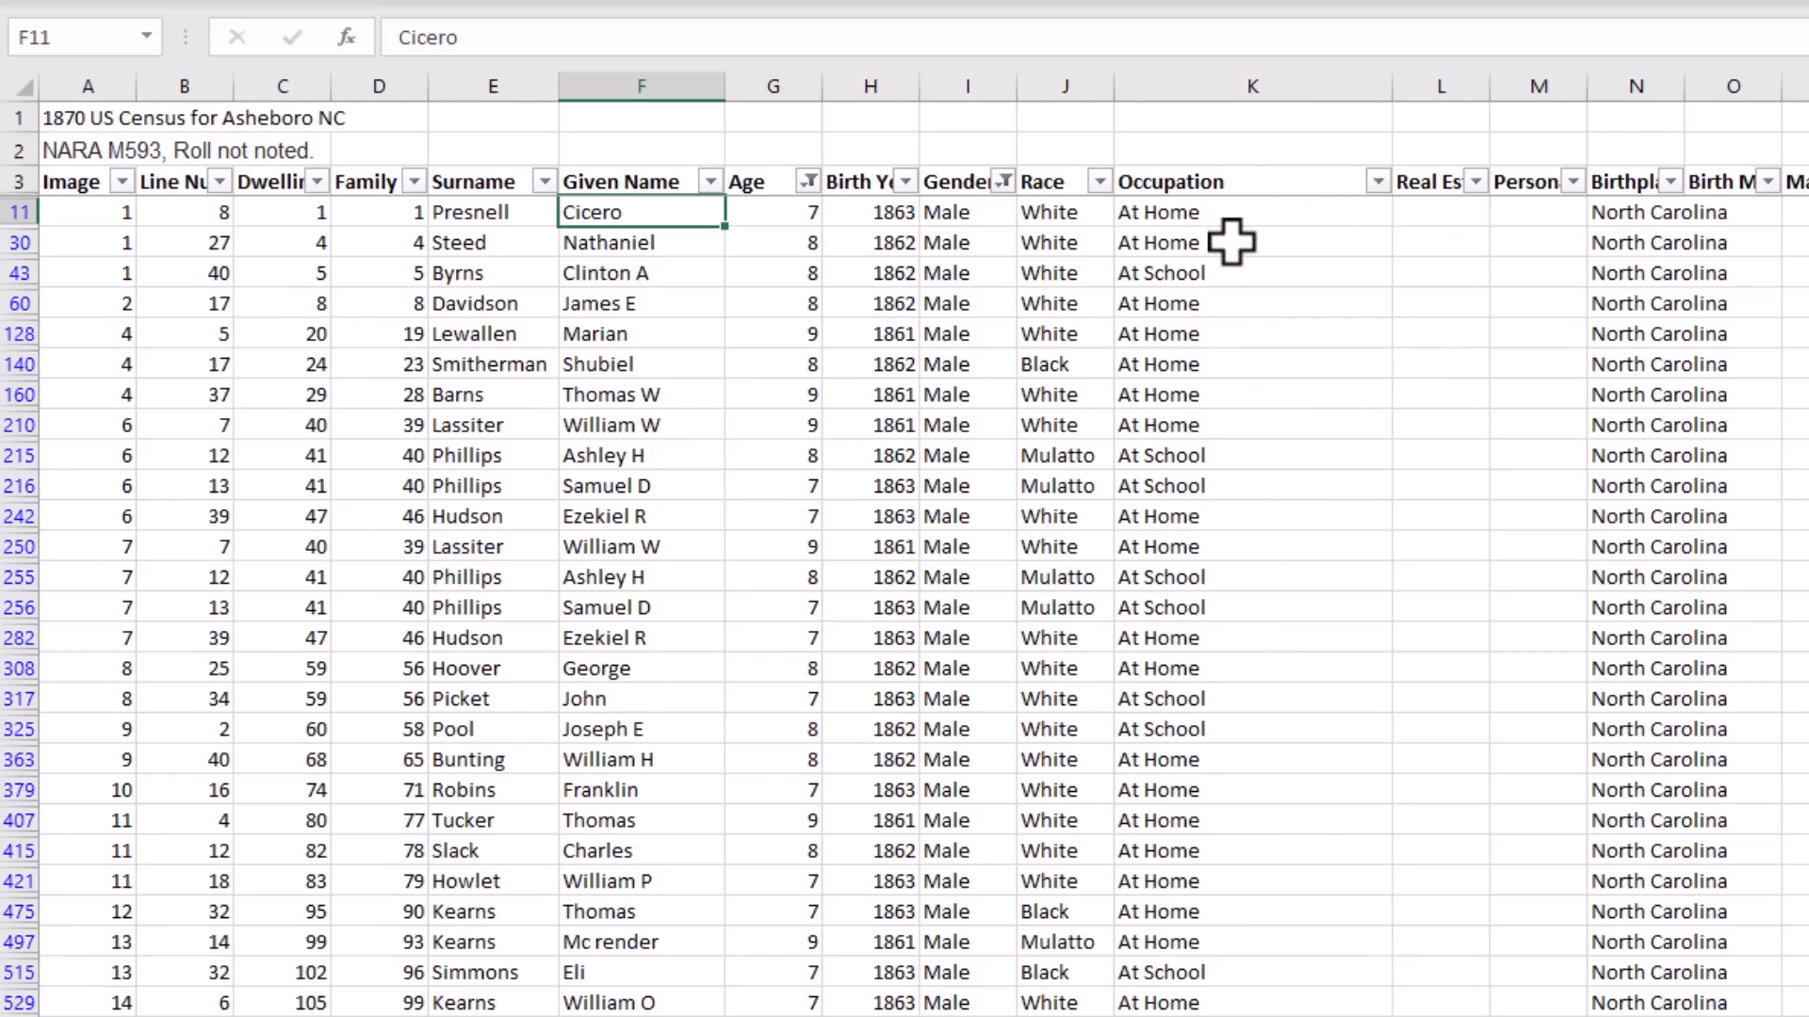
# Filter the Occupation column to show only Apprentice & Farmer, leaving out At Home and At School.
pyautogui.click(1378, 181)
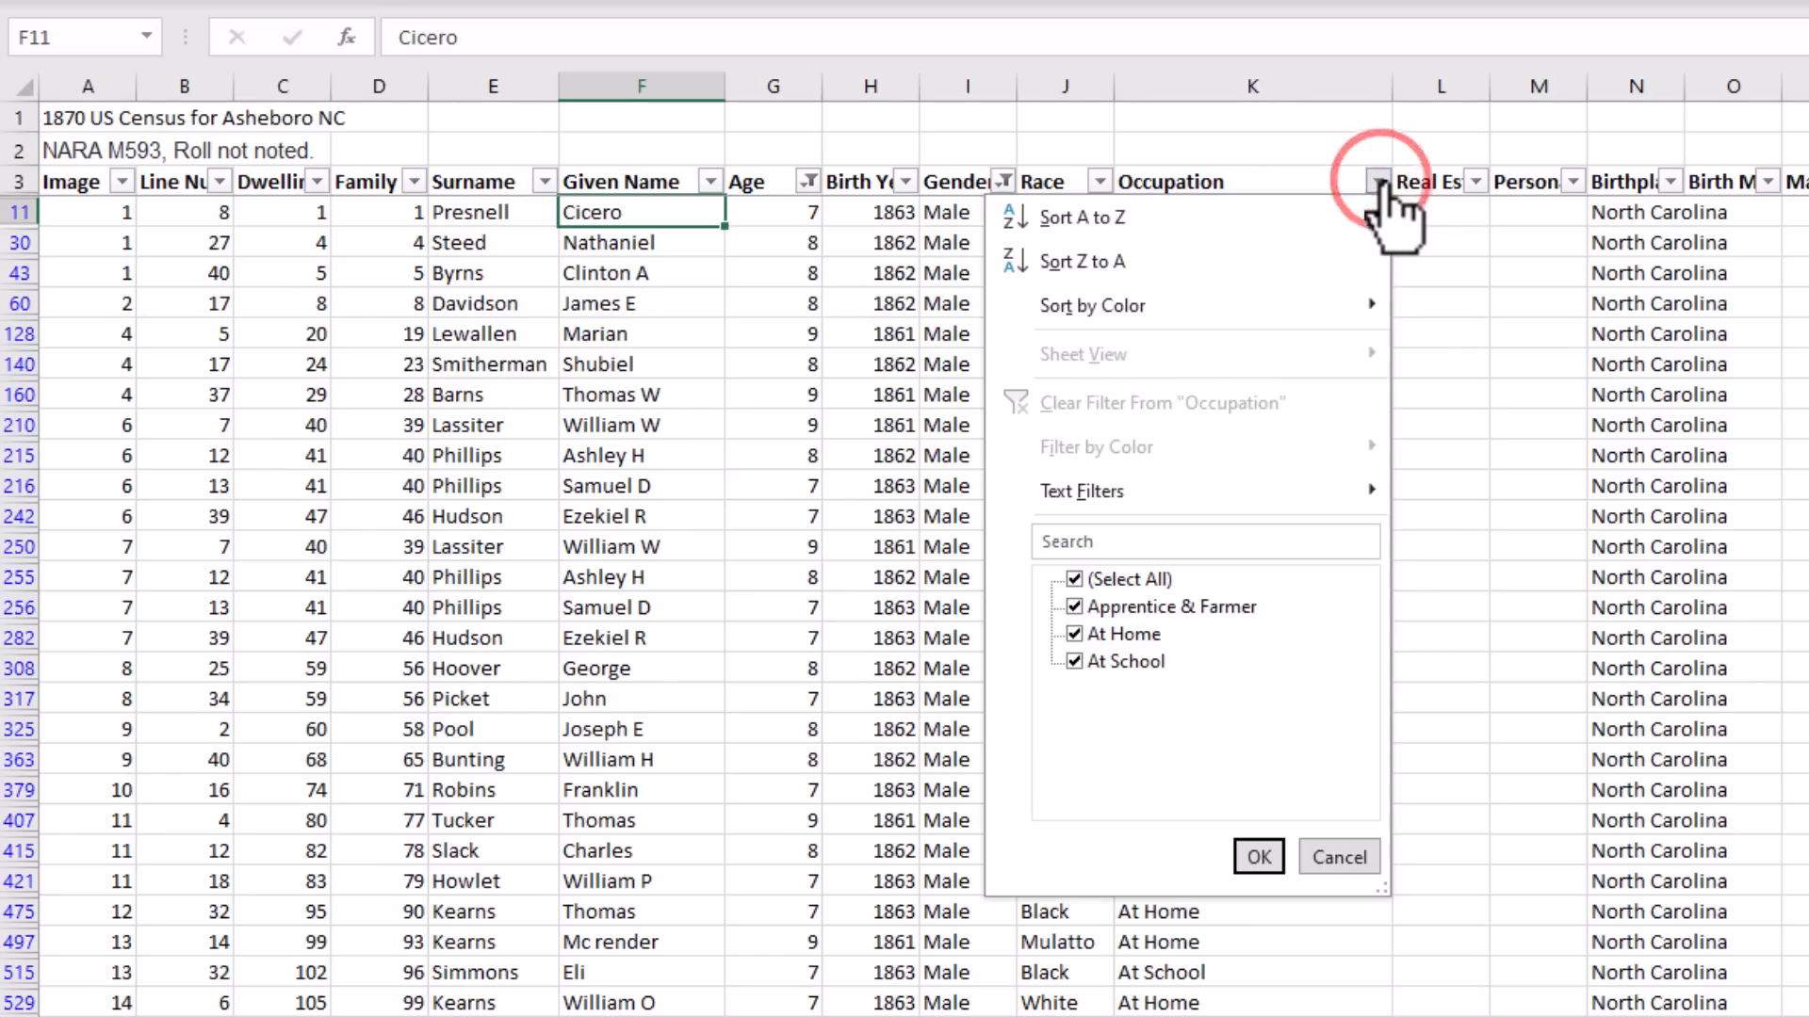
pyautogui.click(1074, 661)
pyautogui.click(1074, 633)
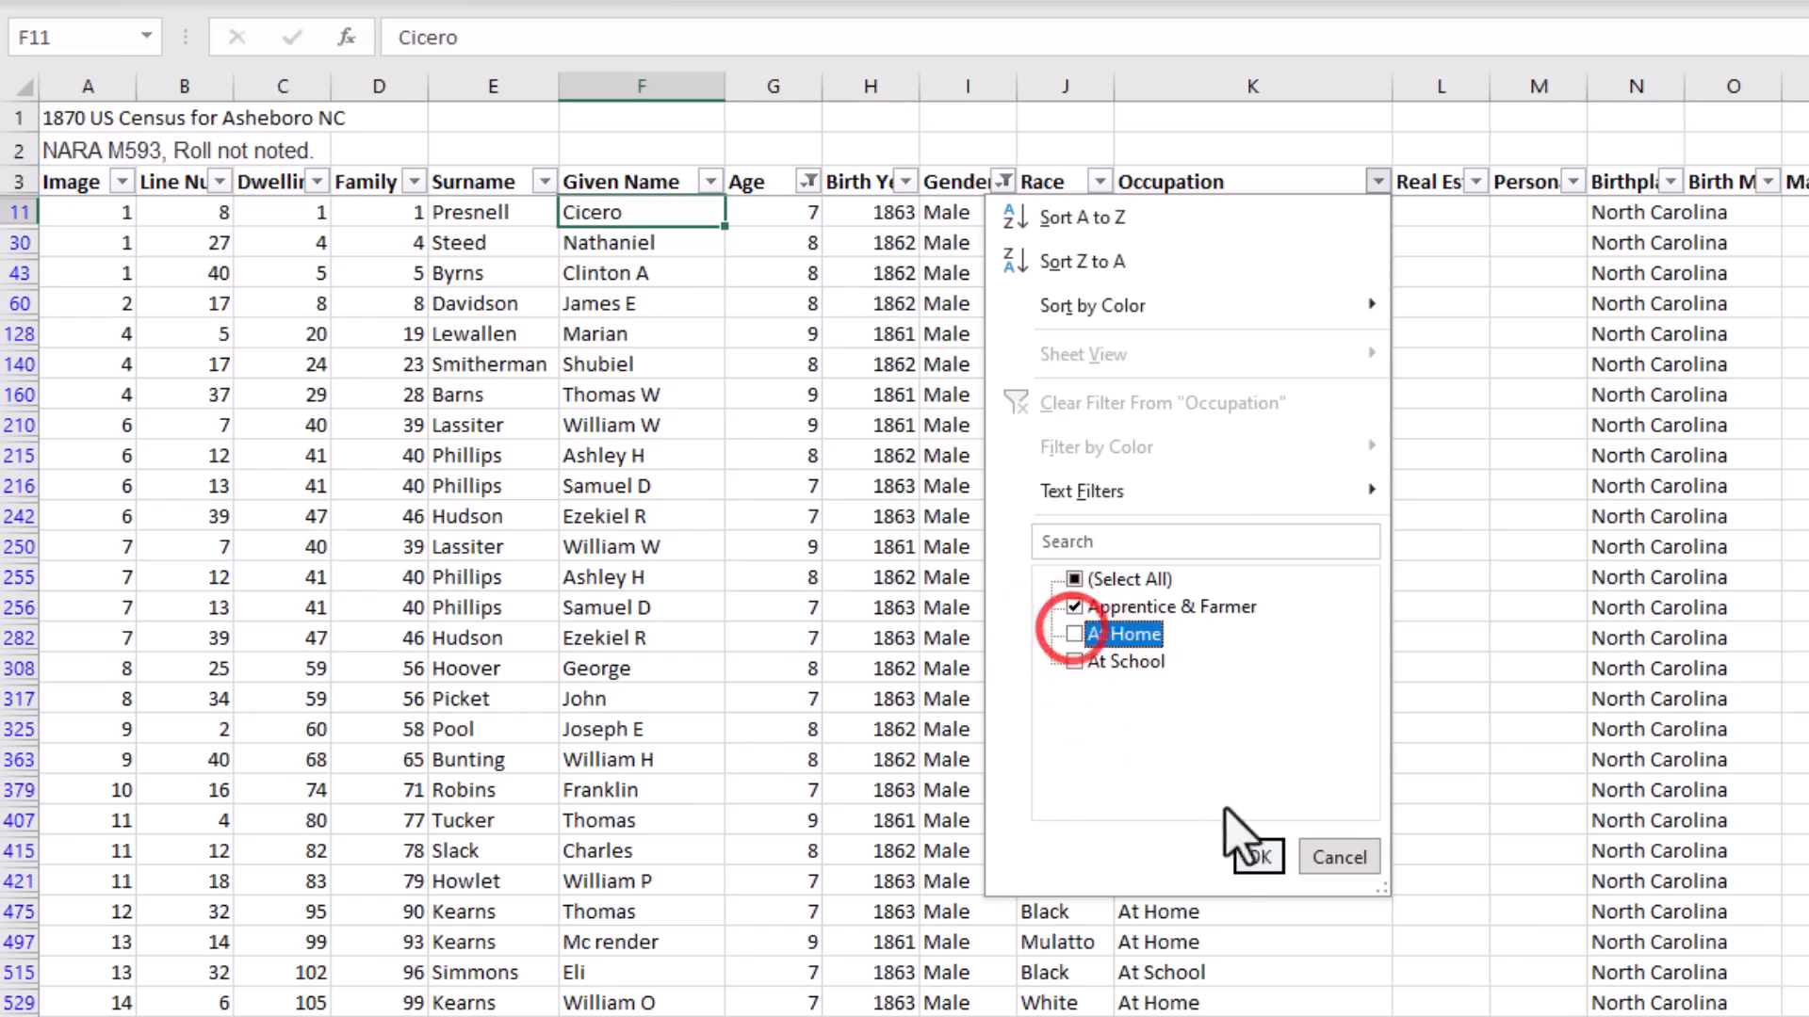
pyautogui.click(1259, 855)
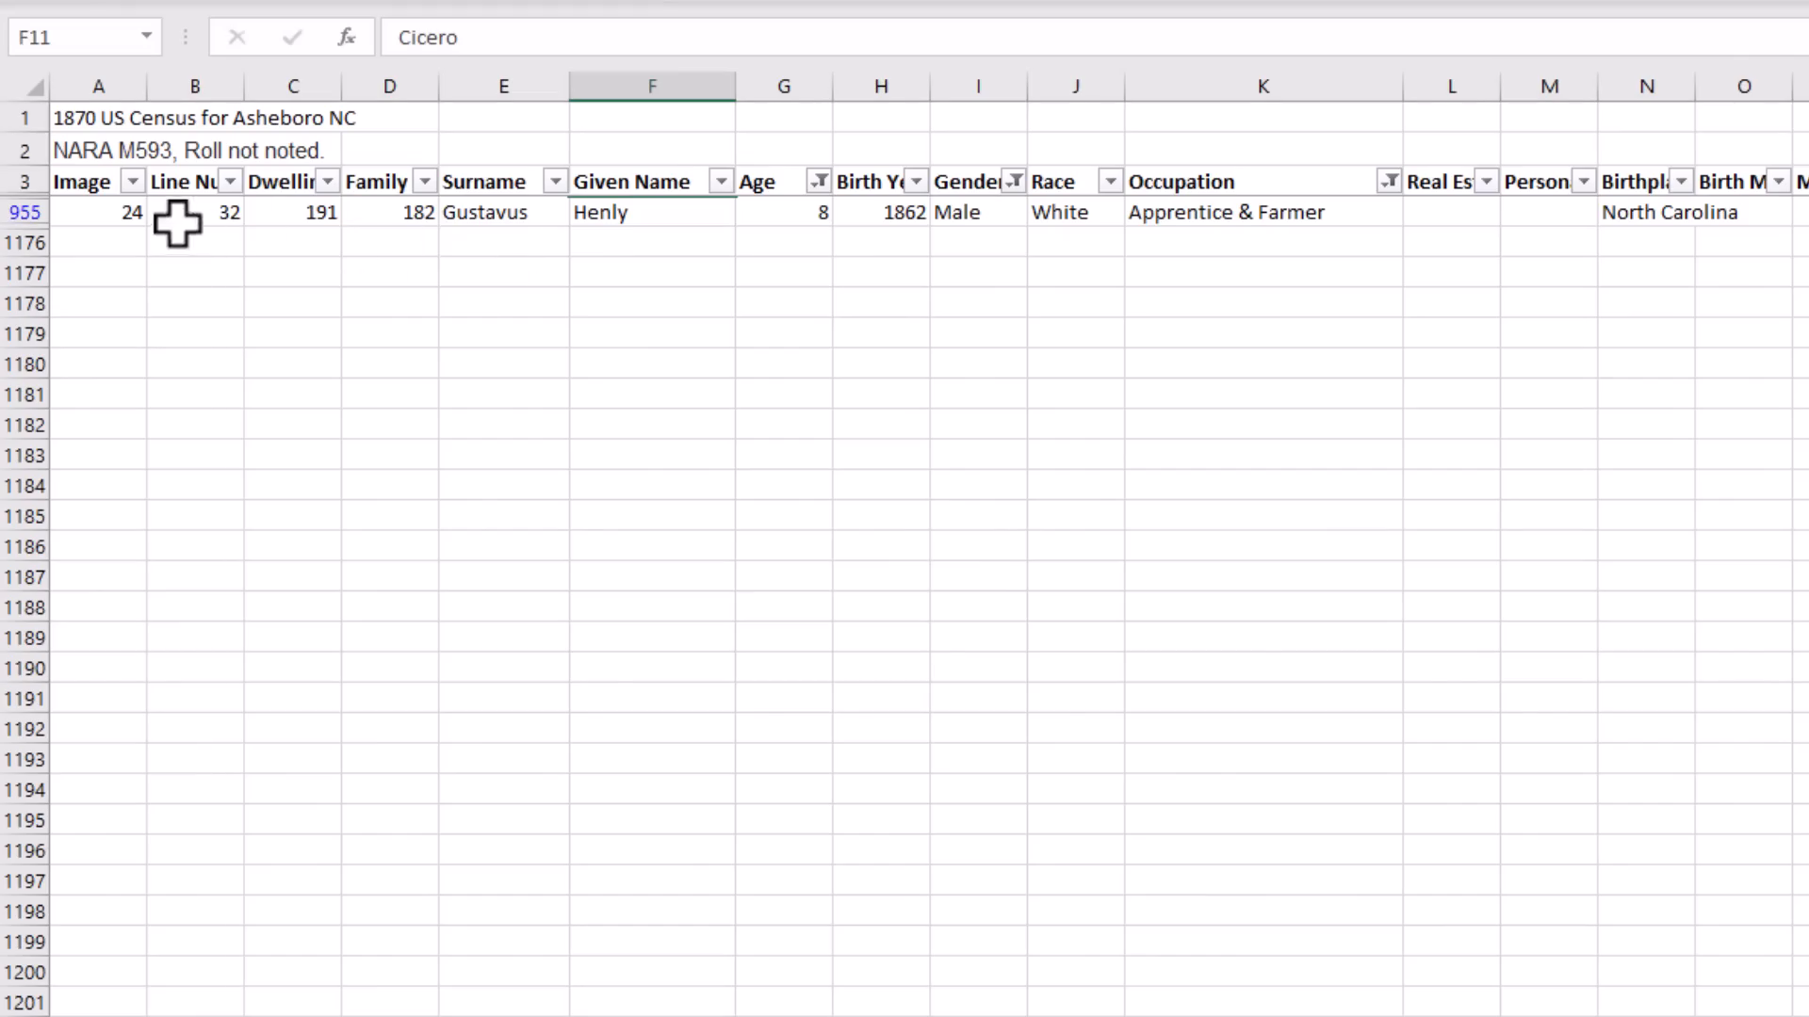
# Fill the surname, given name and age cells of row 955 with yellow.
pyautogui.moveTo(471, 217); pyautogui.dragTo(744, 224)
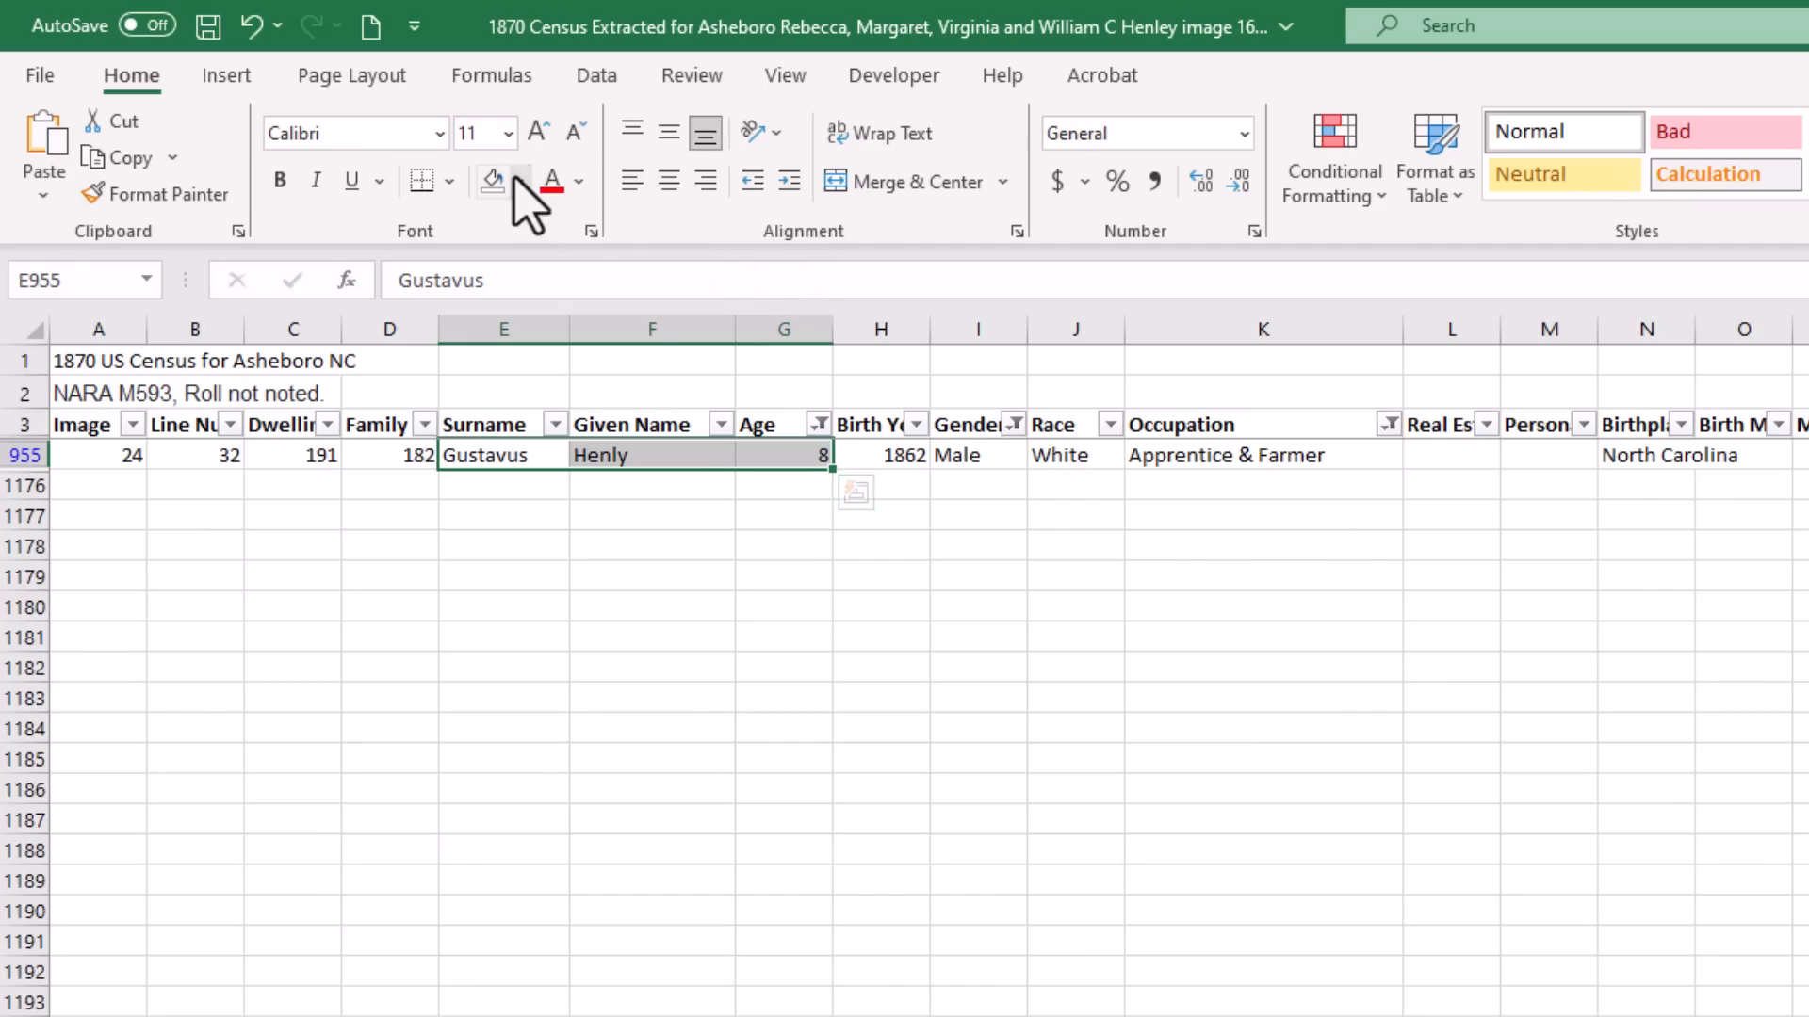
pyautogui.click(519, 180)
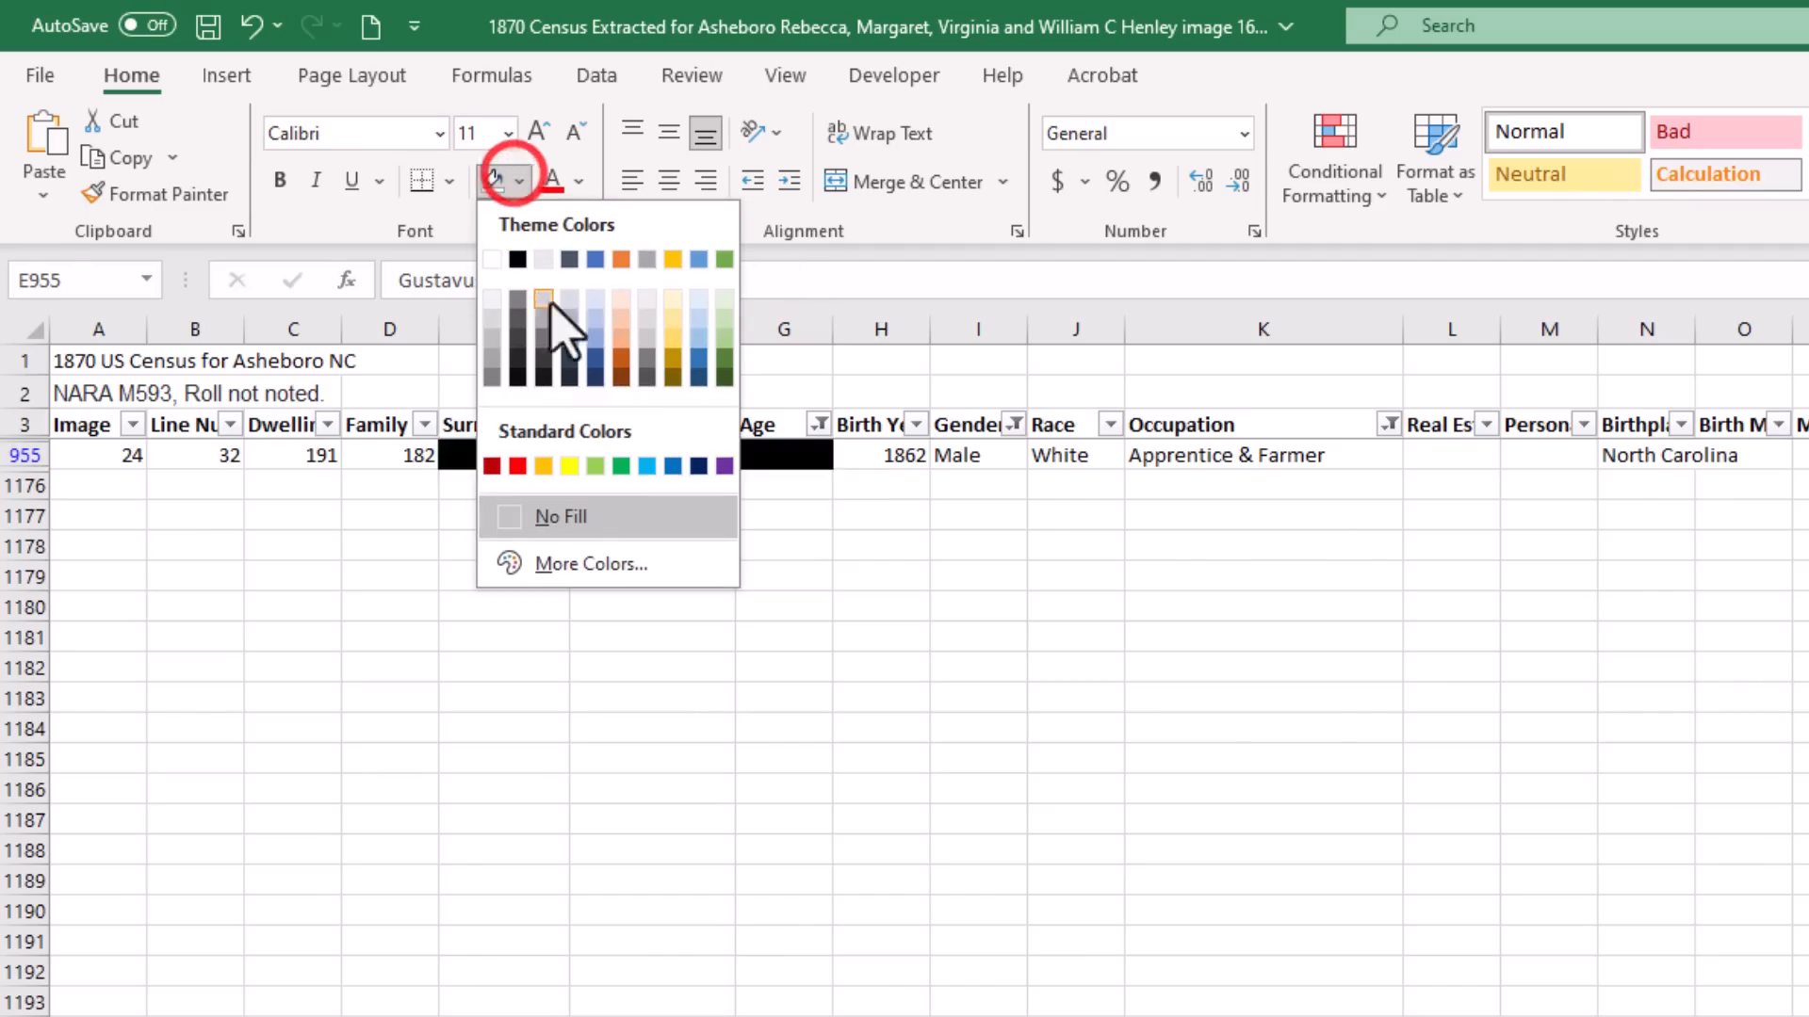
pyautogui.click(571, 460)
pyautogui.click(972, 637)
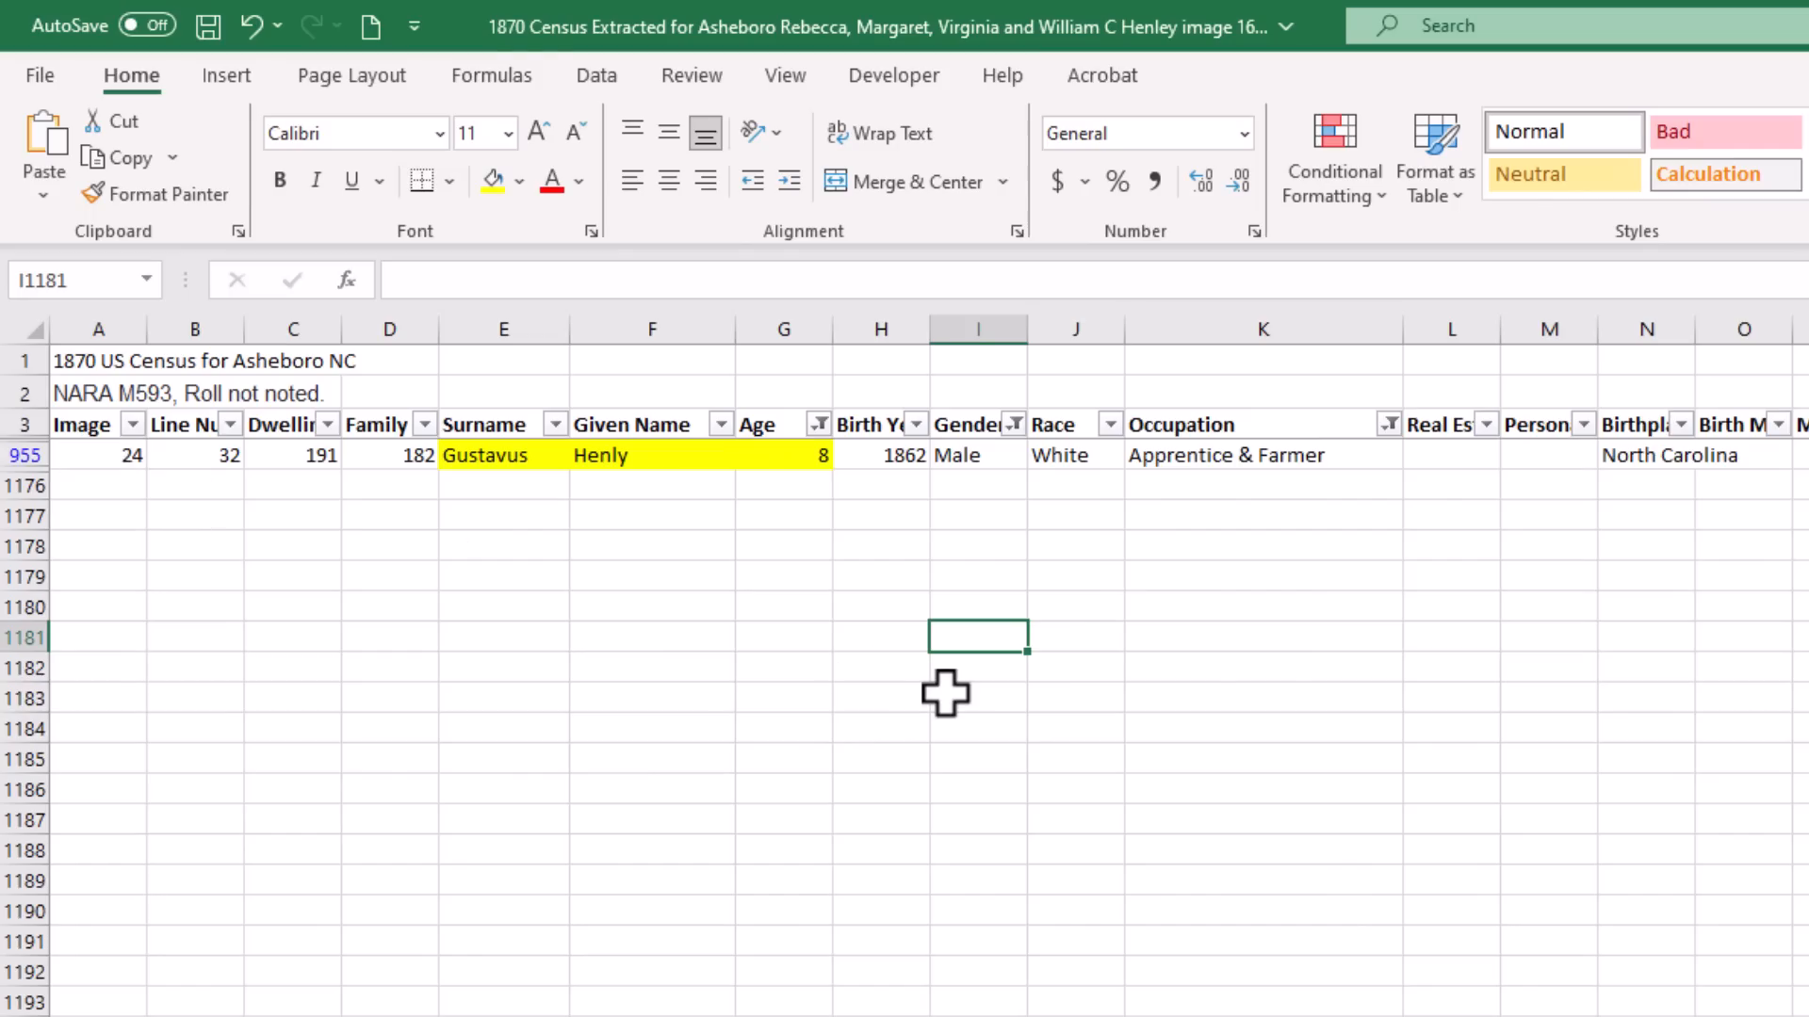
pyautogui.click(819, 425)
pyautogui.click(566, 823)
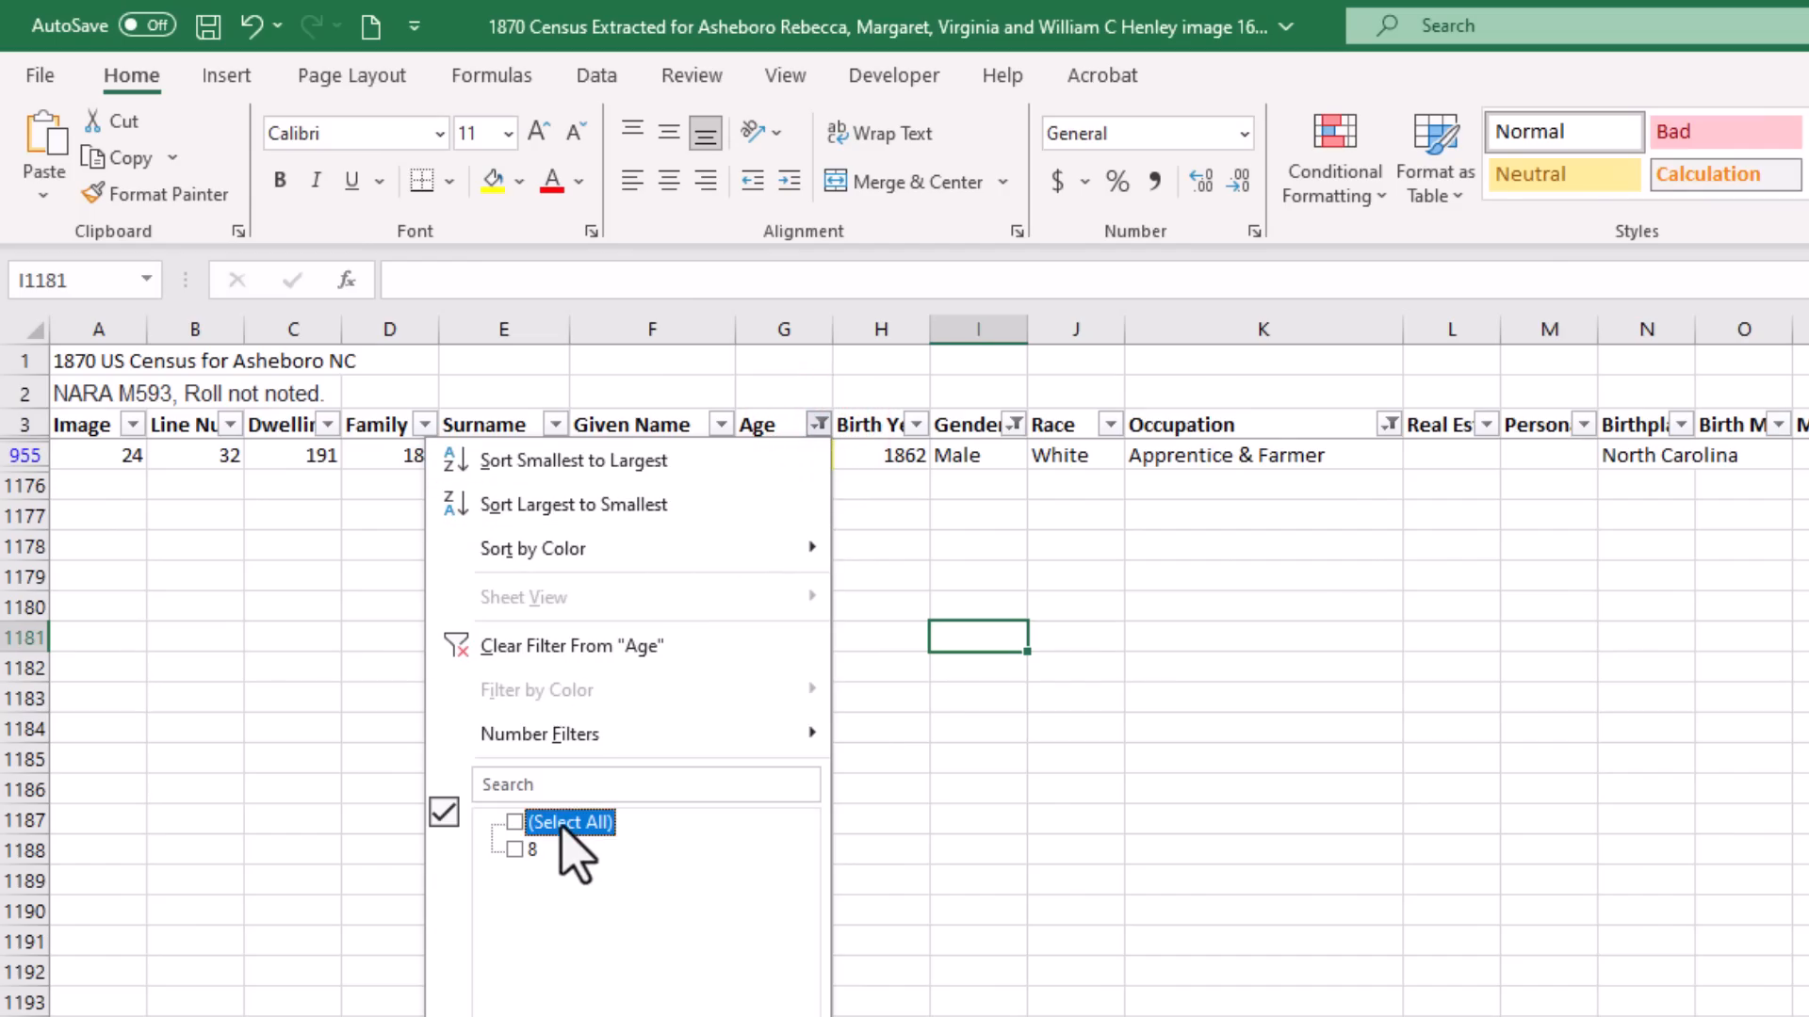
pyautogui.click(1042, 794)
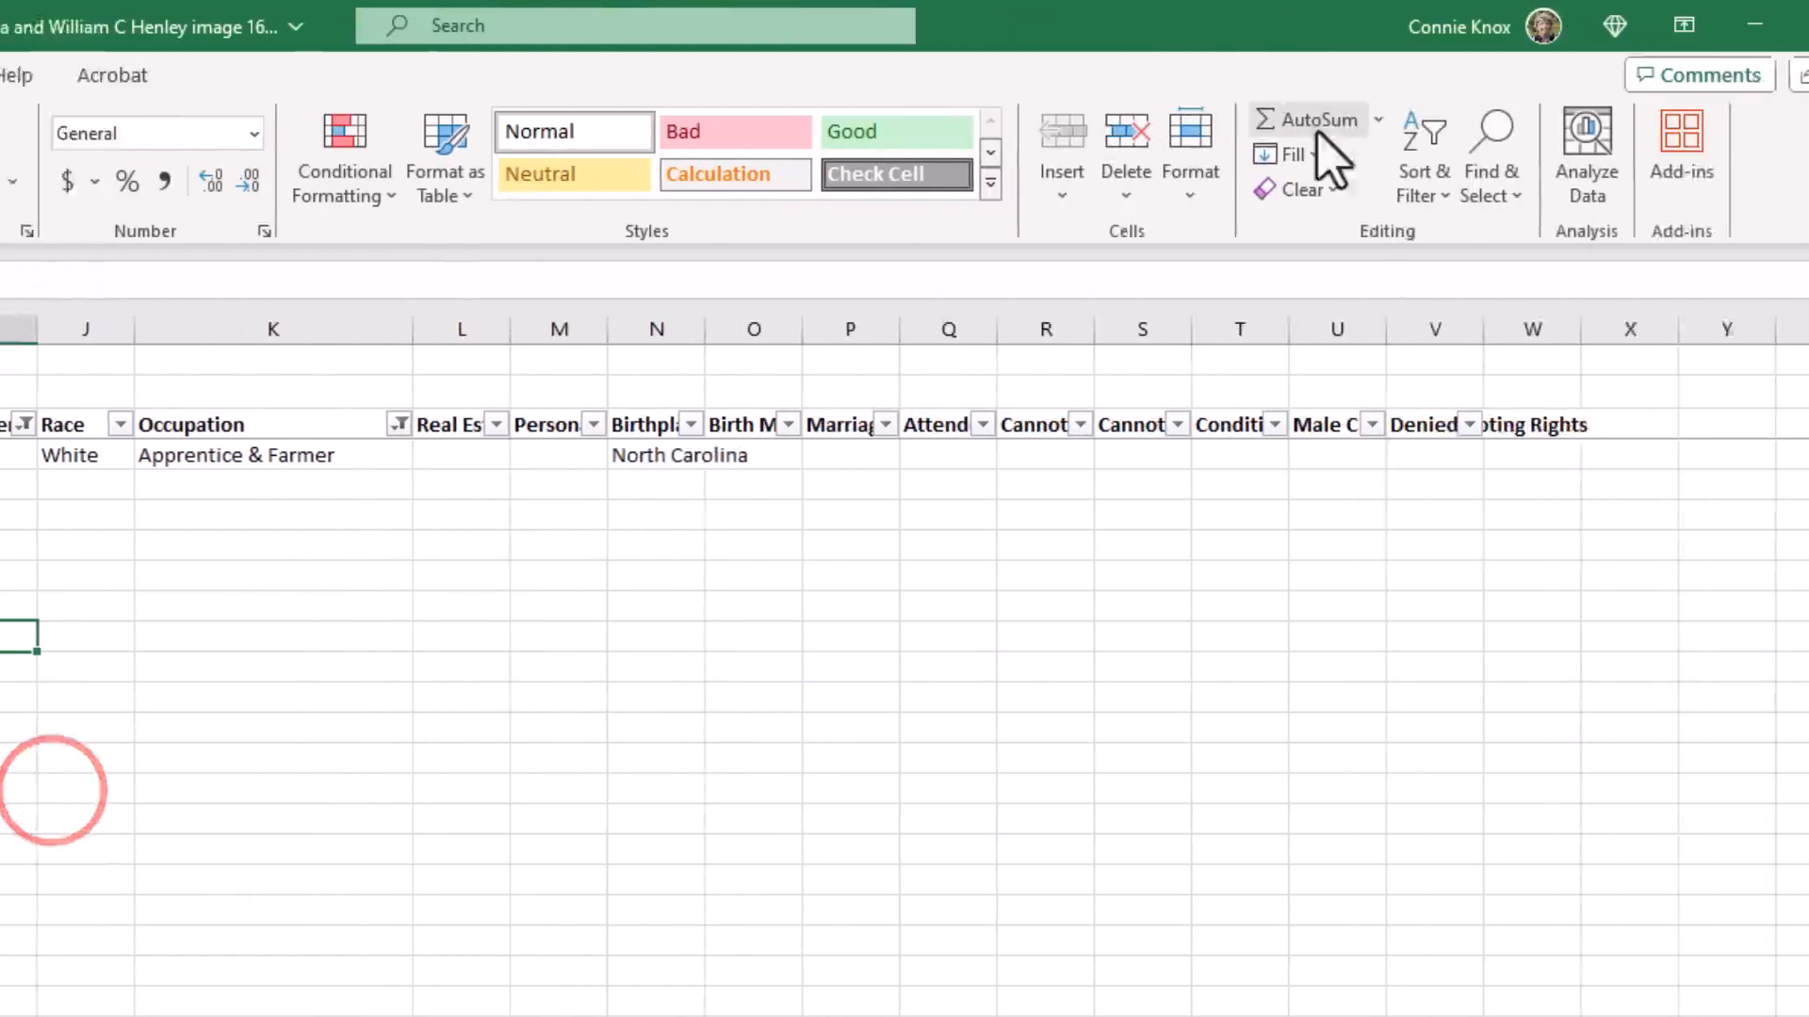
# Clear all column filters at once and view the rows around the highlighted row 955.
pyautogui.click(1306, 169)
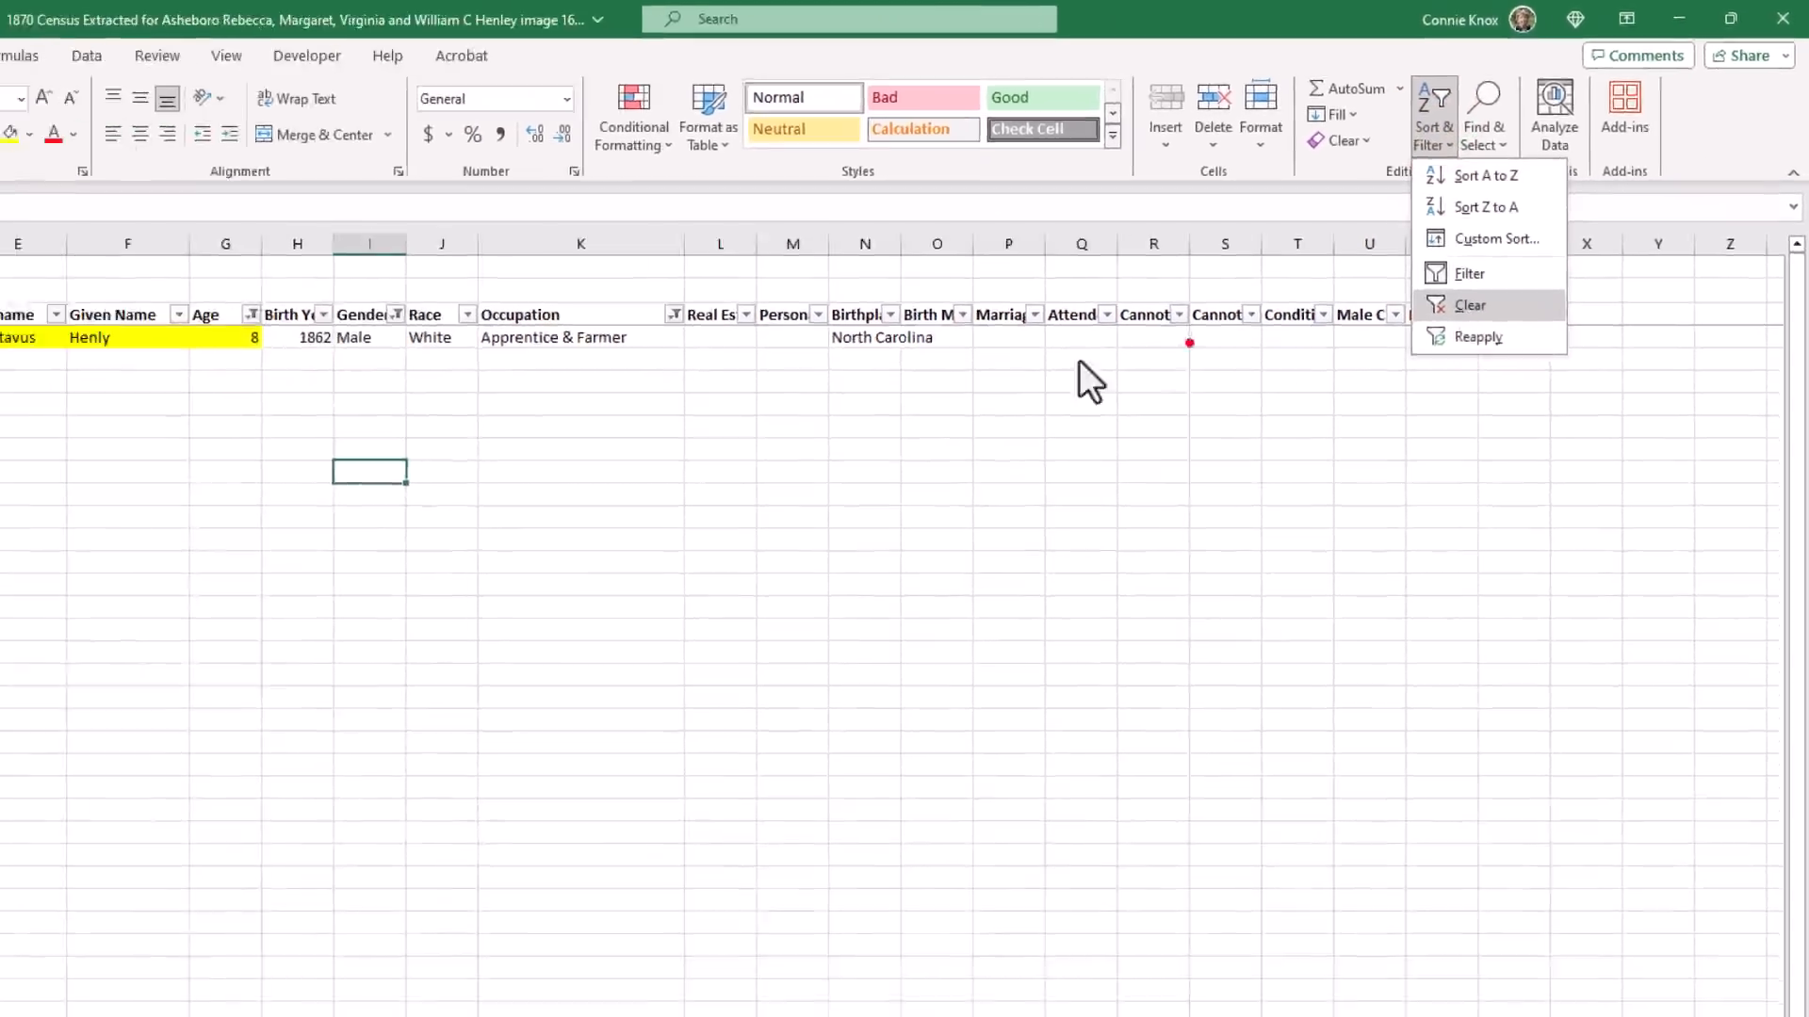
pyautogui.click(1354, 408)
pyautogui.scroll(3, 583, 420)
pyautogui.scroll(1, 424, 461)
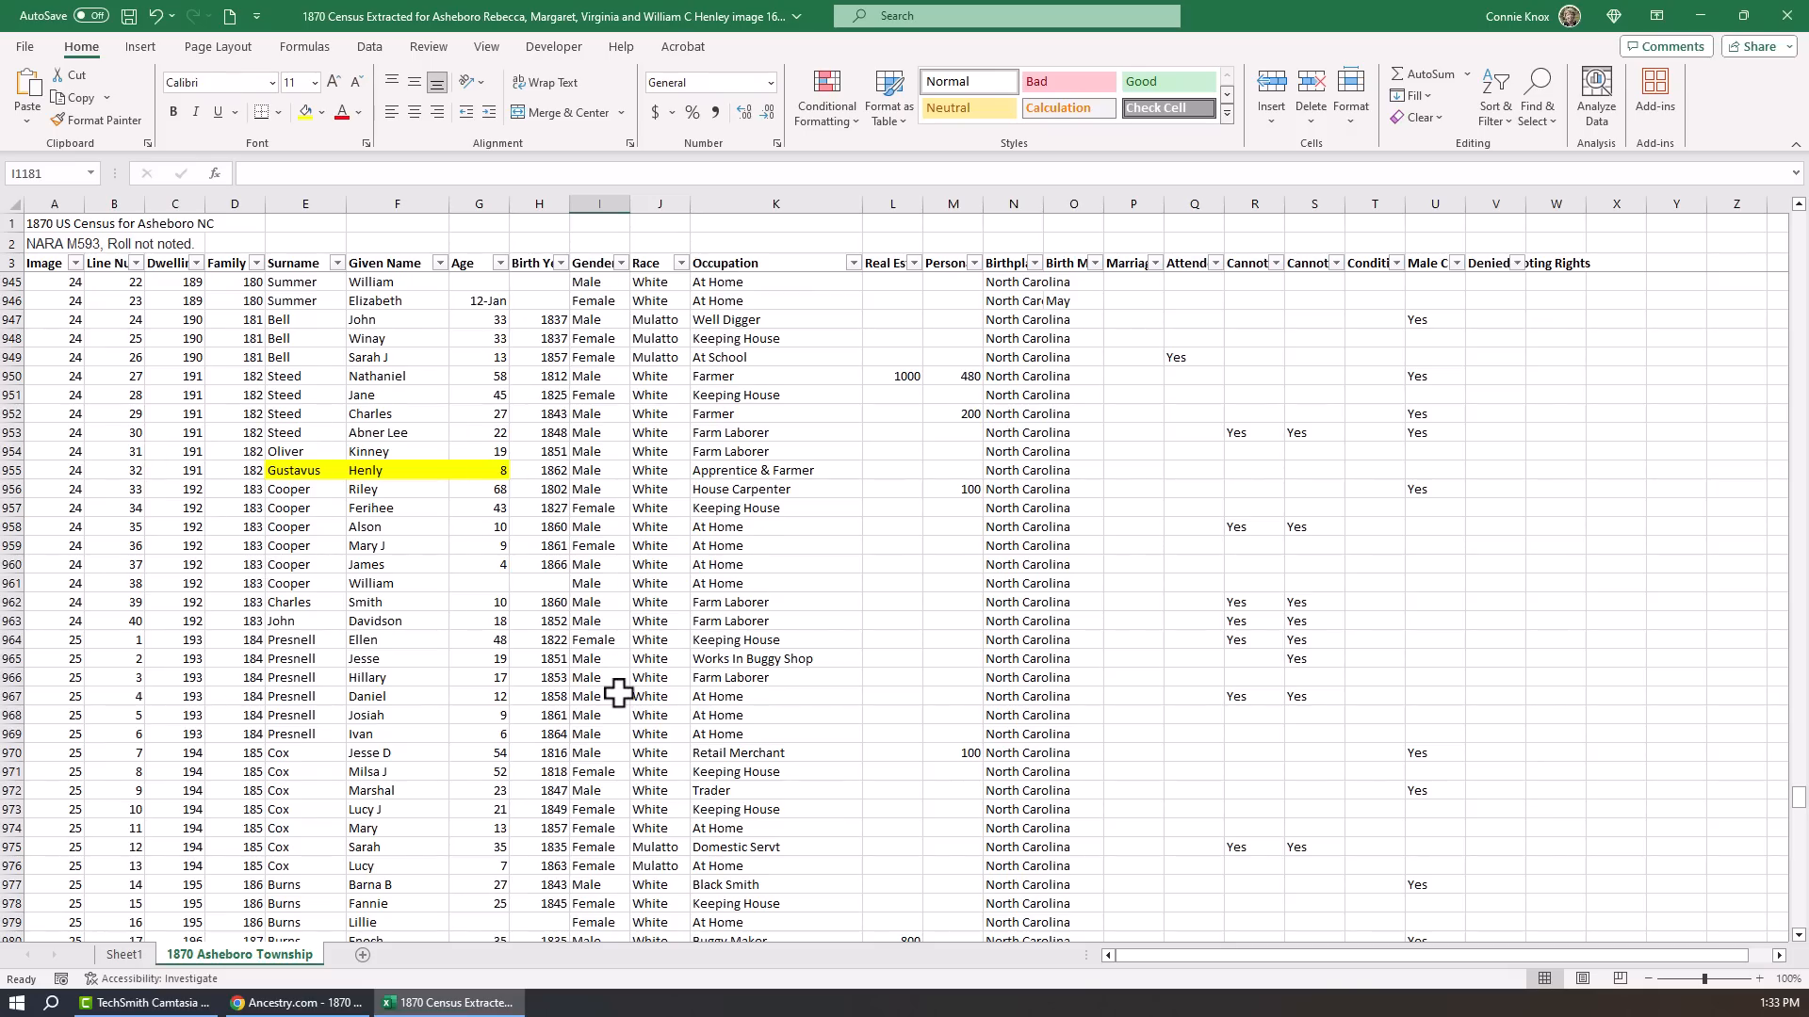
pyautogui.scroll(1, 618, 695)
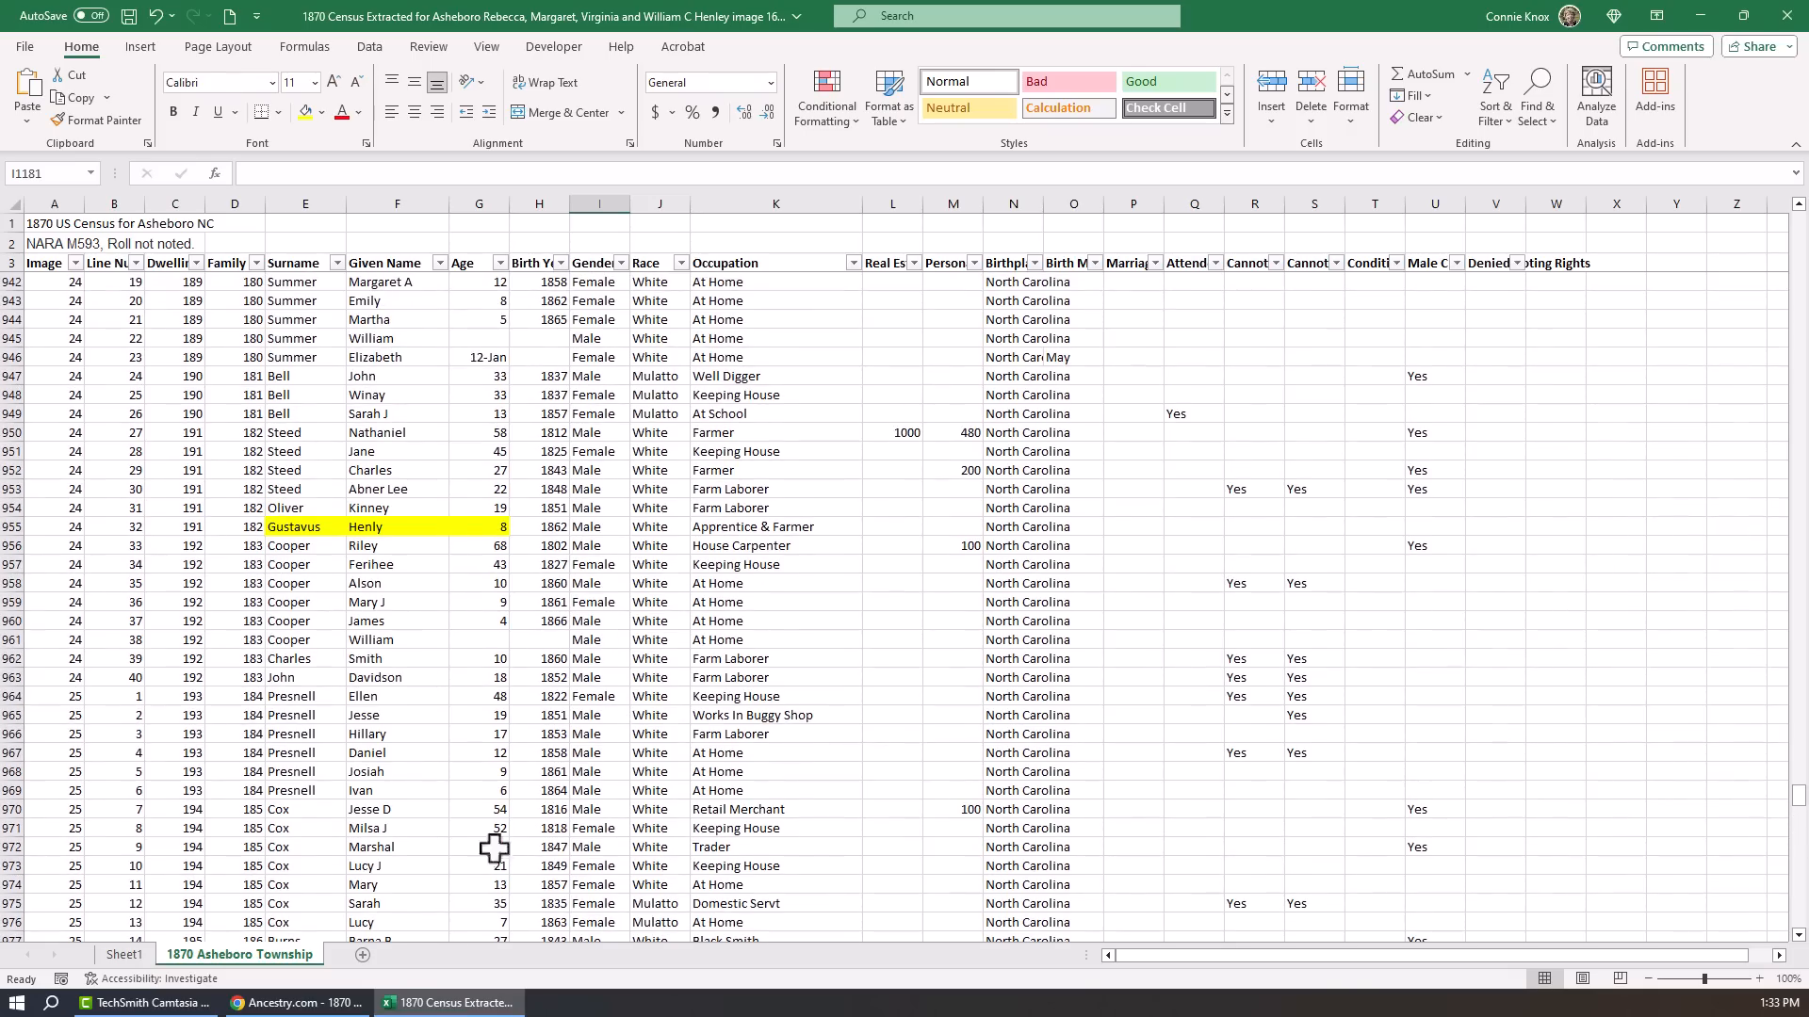
# Switch to Ancestry in the browser and go to image 24 of the Asheboro census.
pyautogui.click(294, 1003)
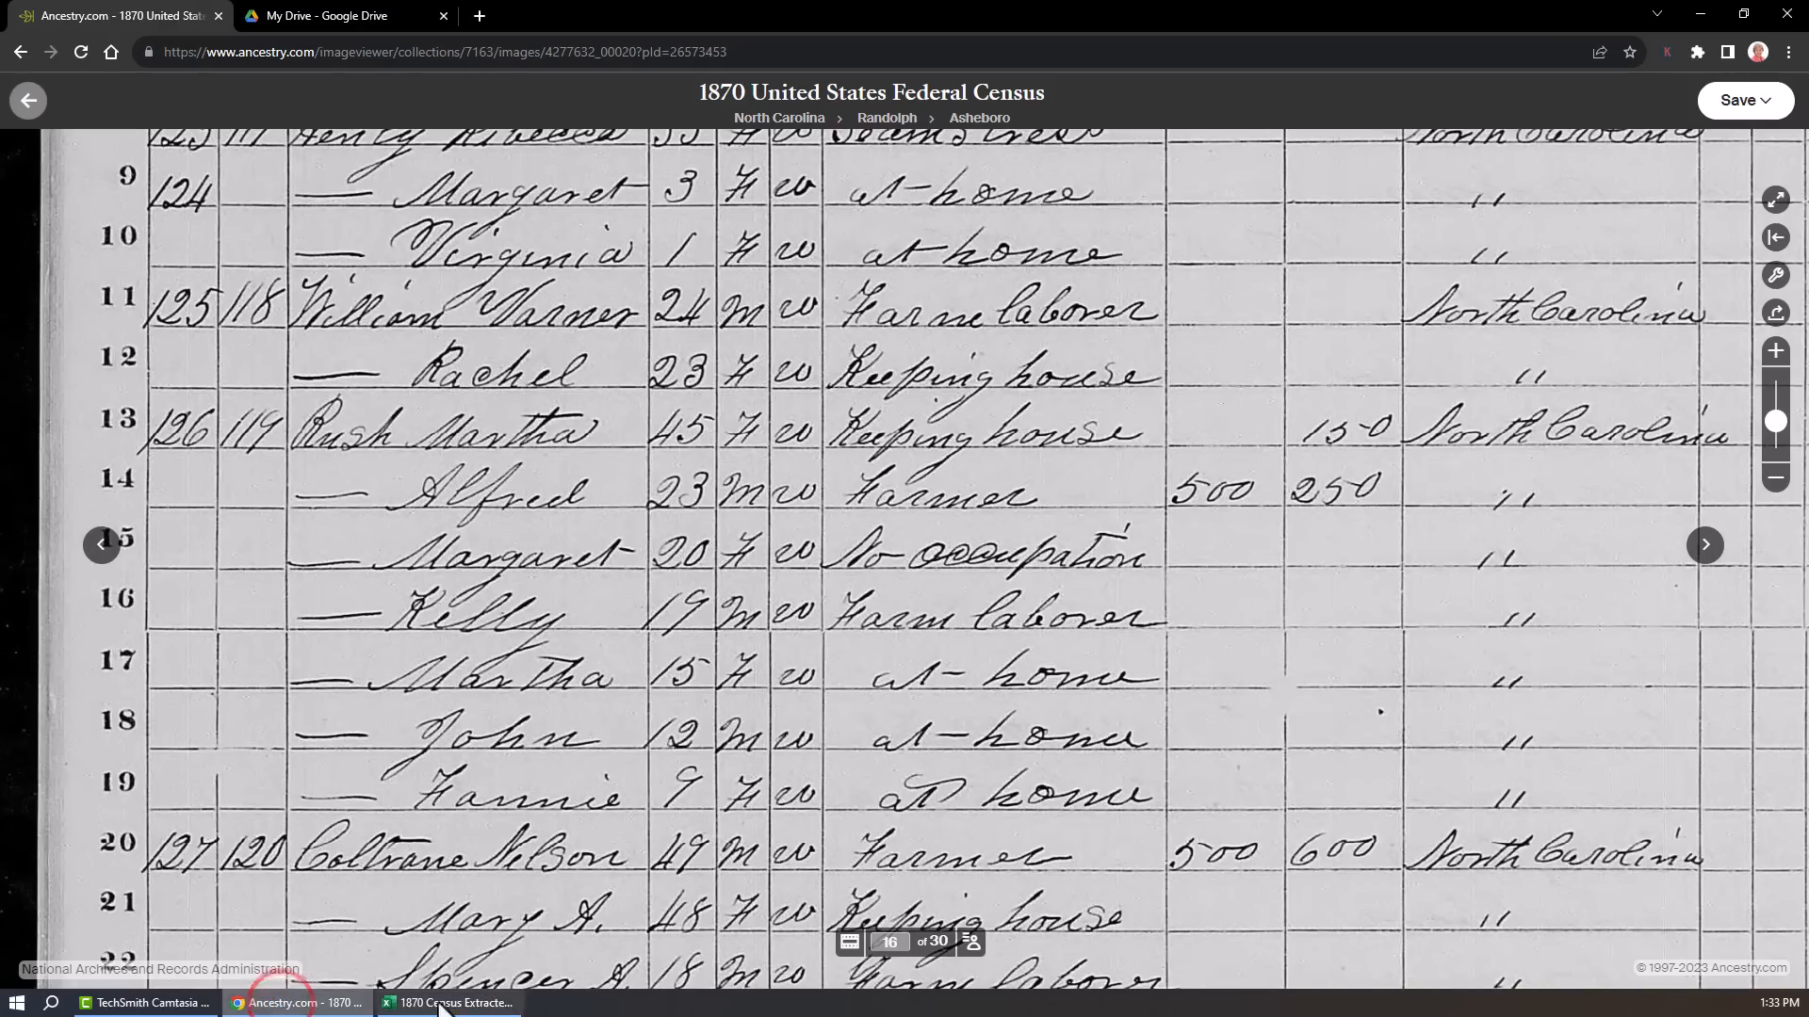
pyautogui.click(892, 943)
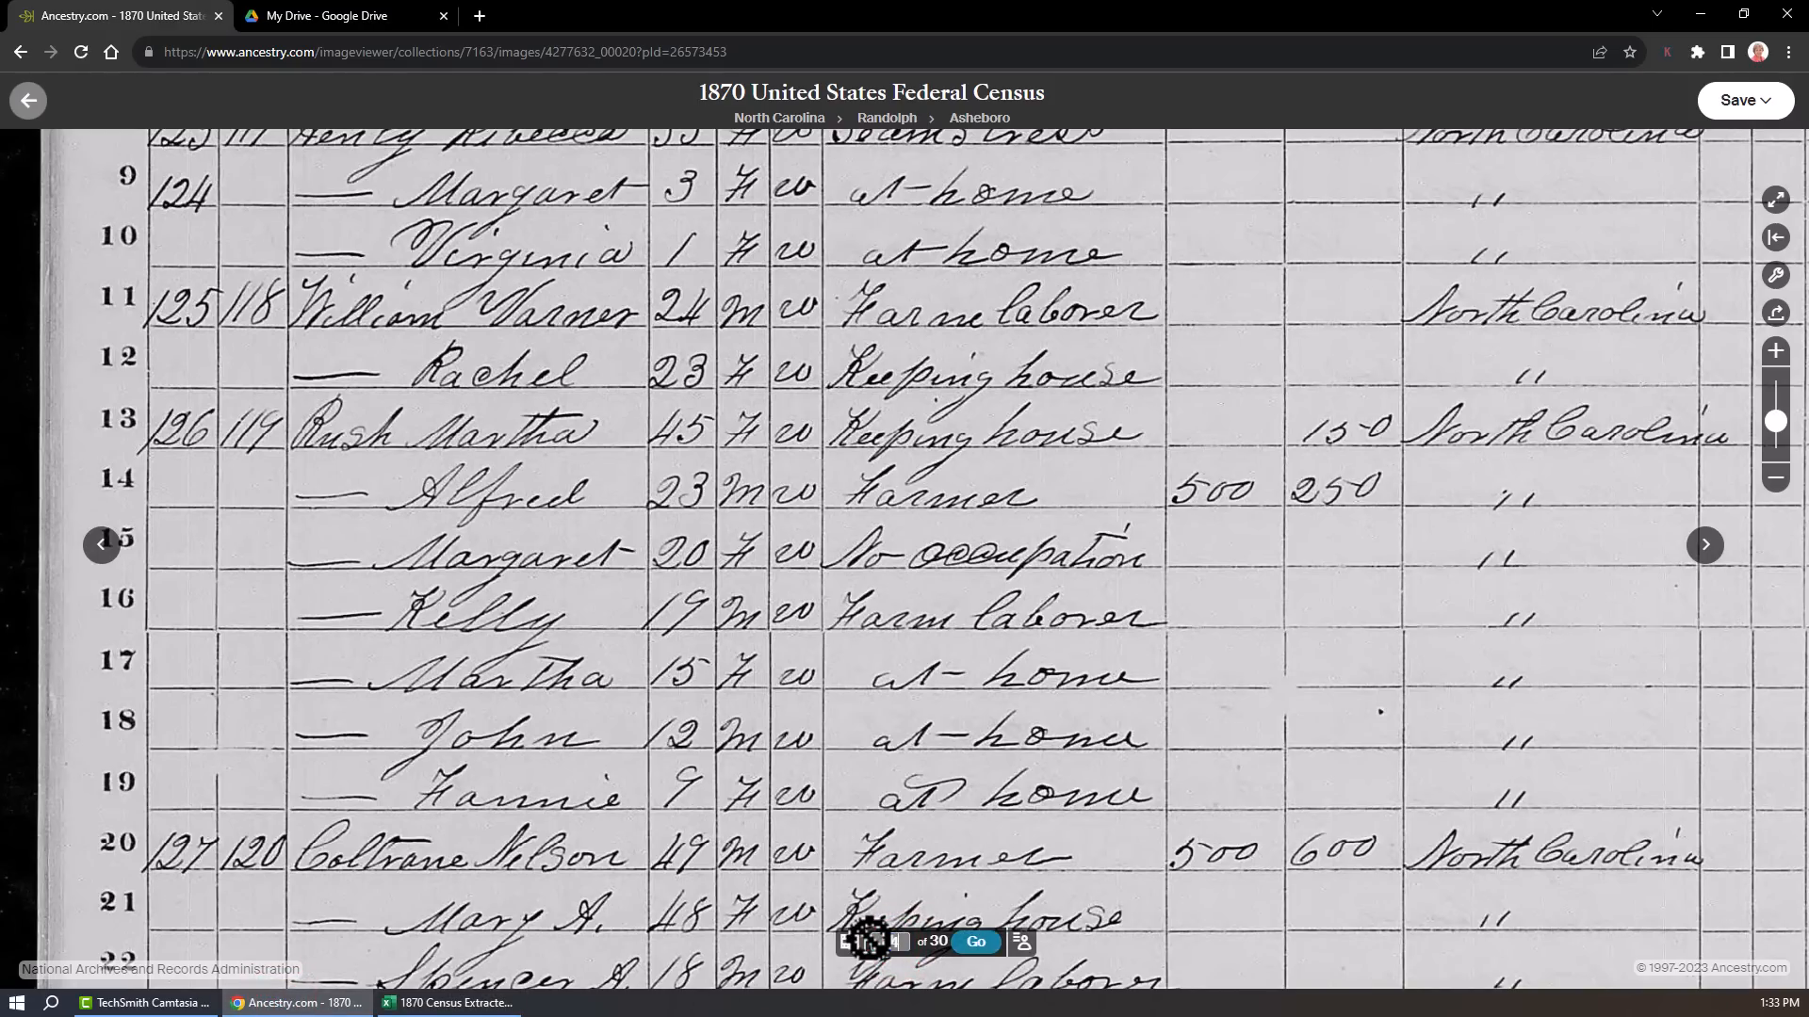
pyautogui.write('24')
pyautogui.press('Return')
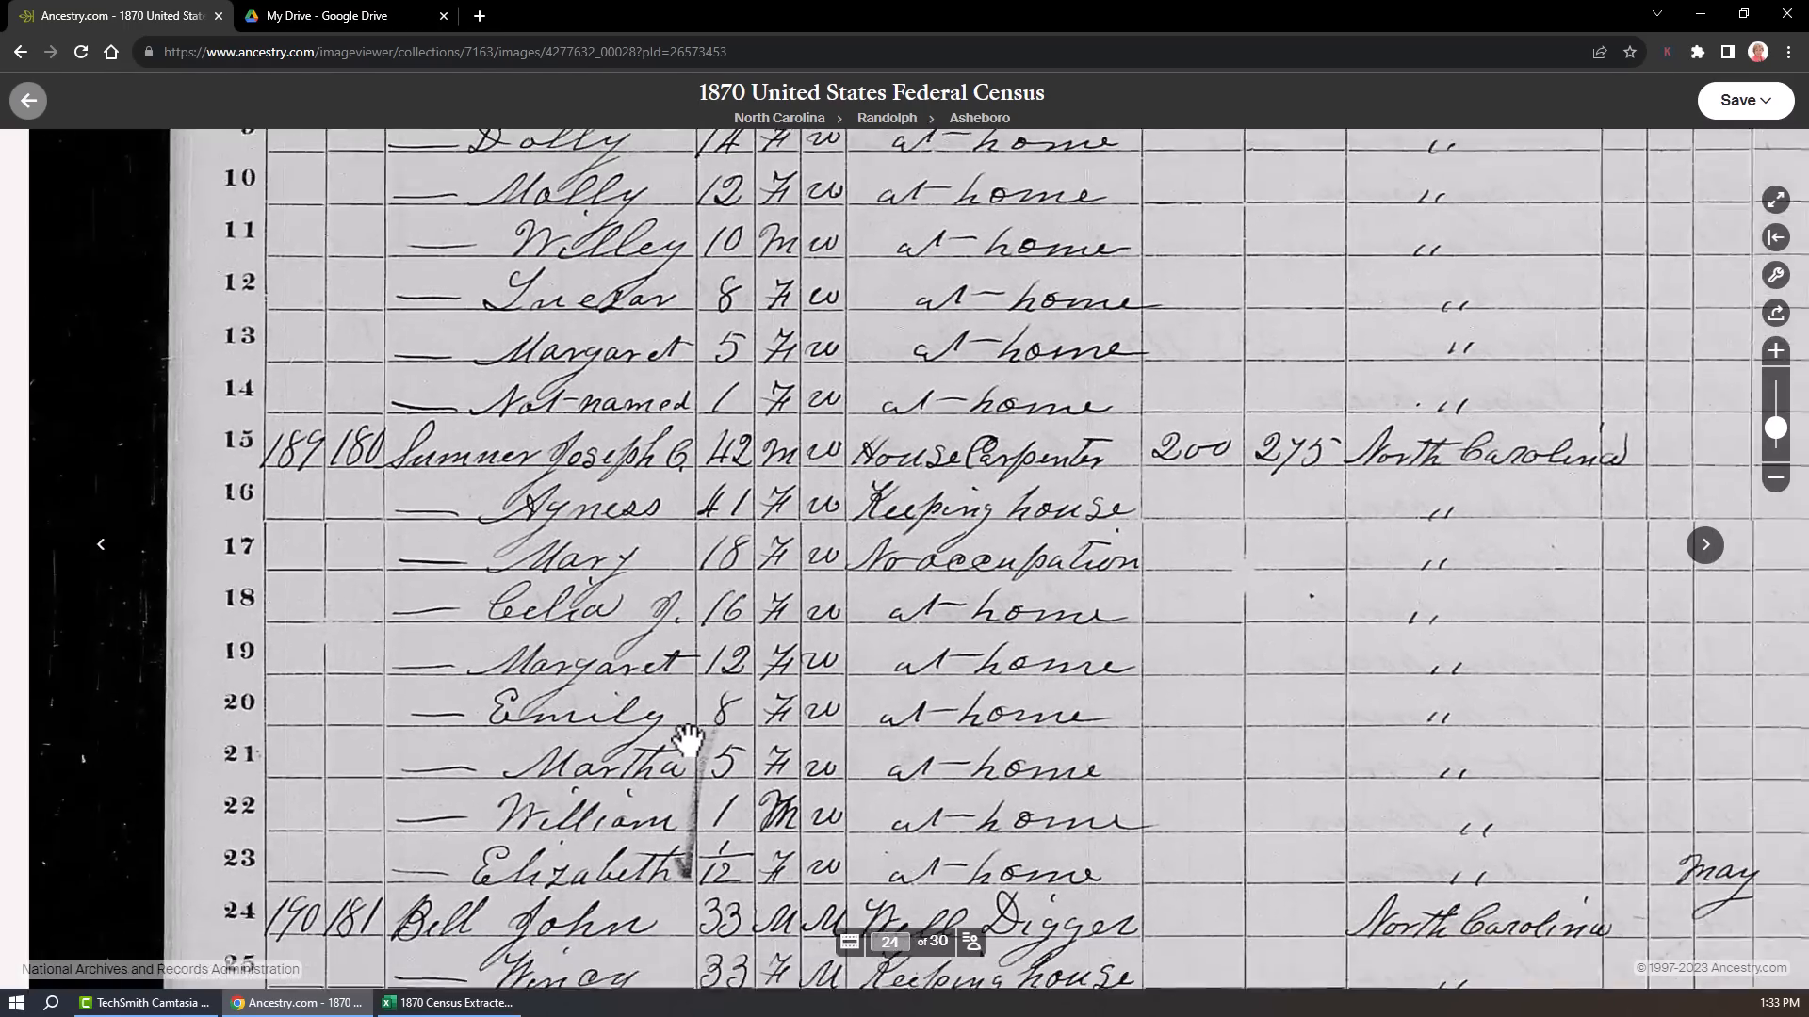
# Examine the handwritten entries of dwelling 191, lines 27 to 32, on the census image.
pyautogui.scroll(-3, 688, 741)
pyautogui.moveTo(828, 578); pyautogui.dragTo(692, 671)
pyautogui.moveTo(711, 848); pyautogui.dragTo(710, 745)
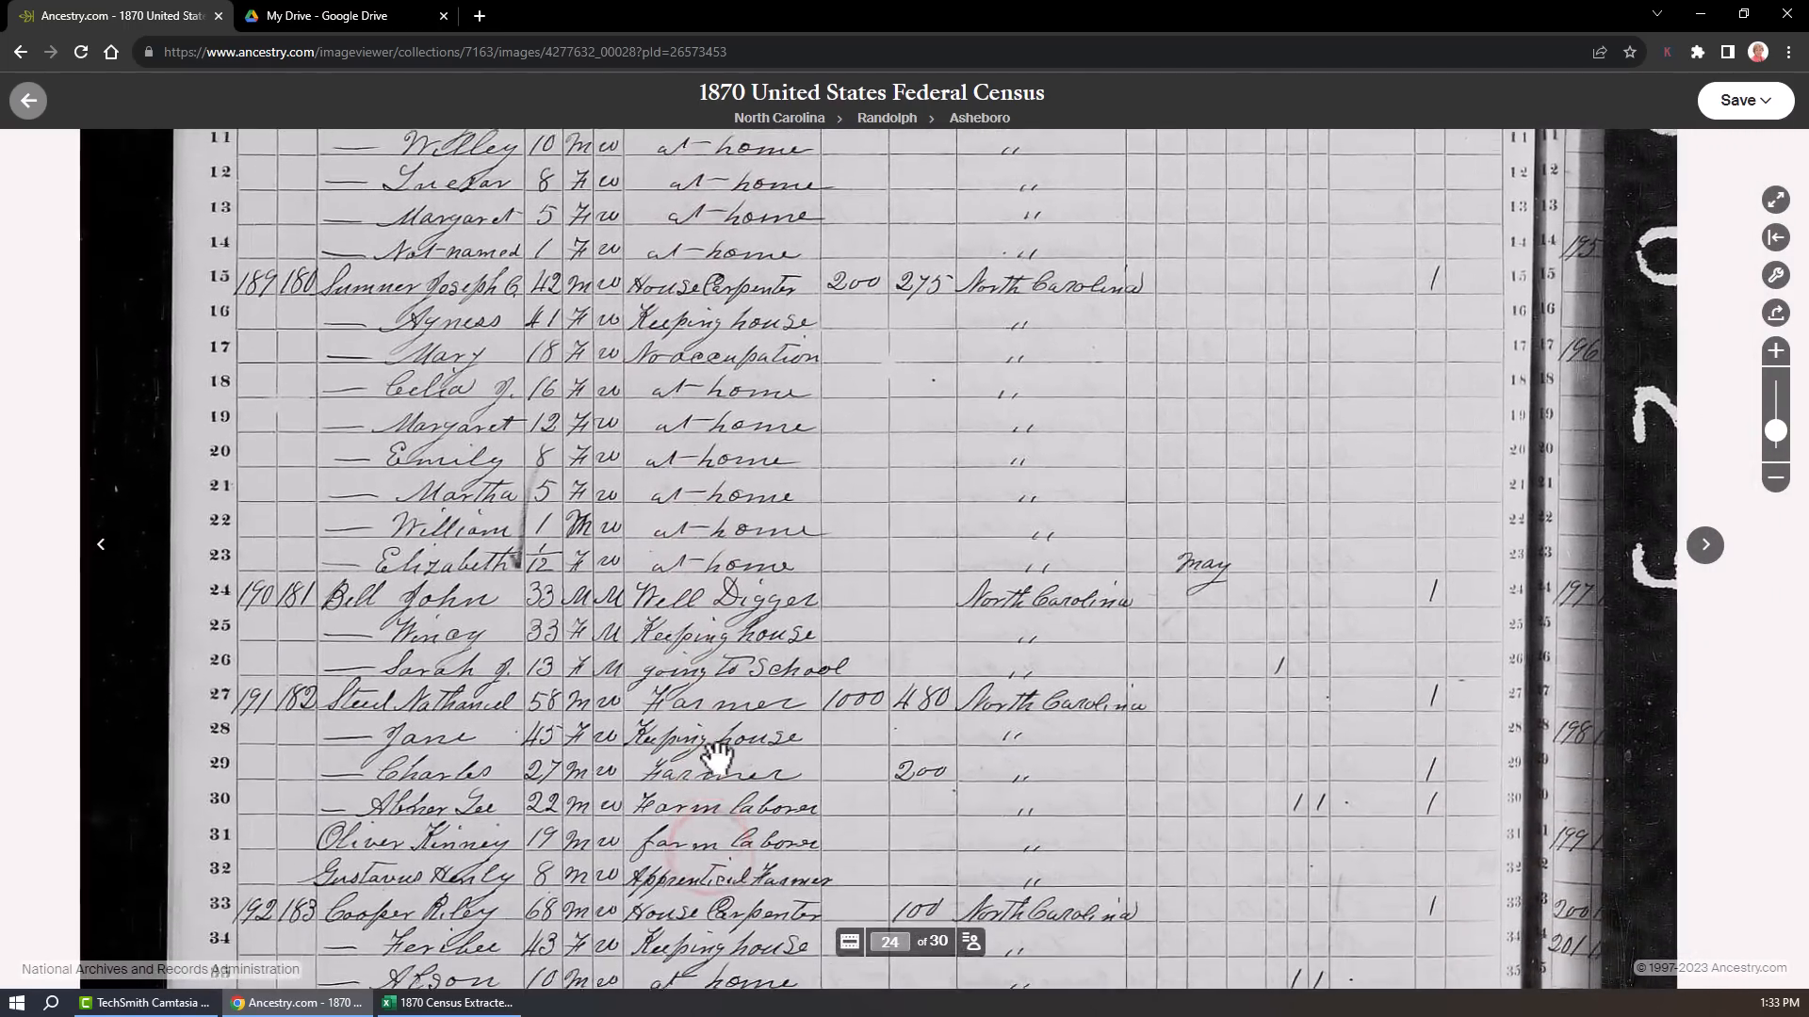
pyautogui.moveTo(662, 908); pyautogui.dragTo(681, 862)
pyautogui.scroll(2, 683, 876)
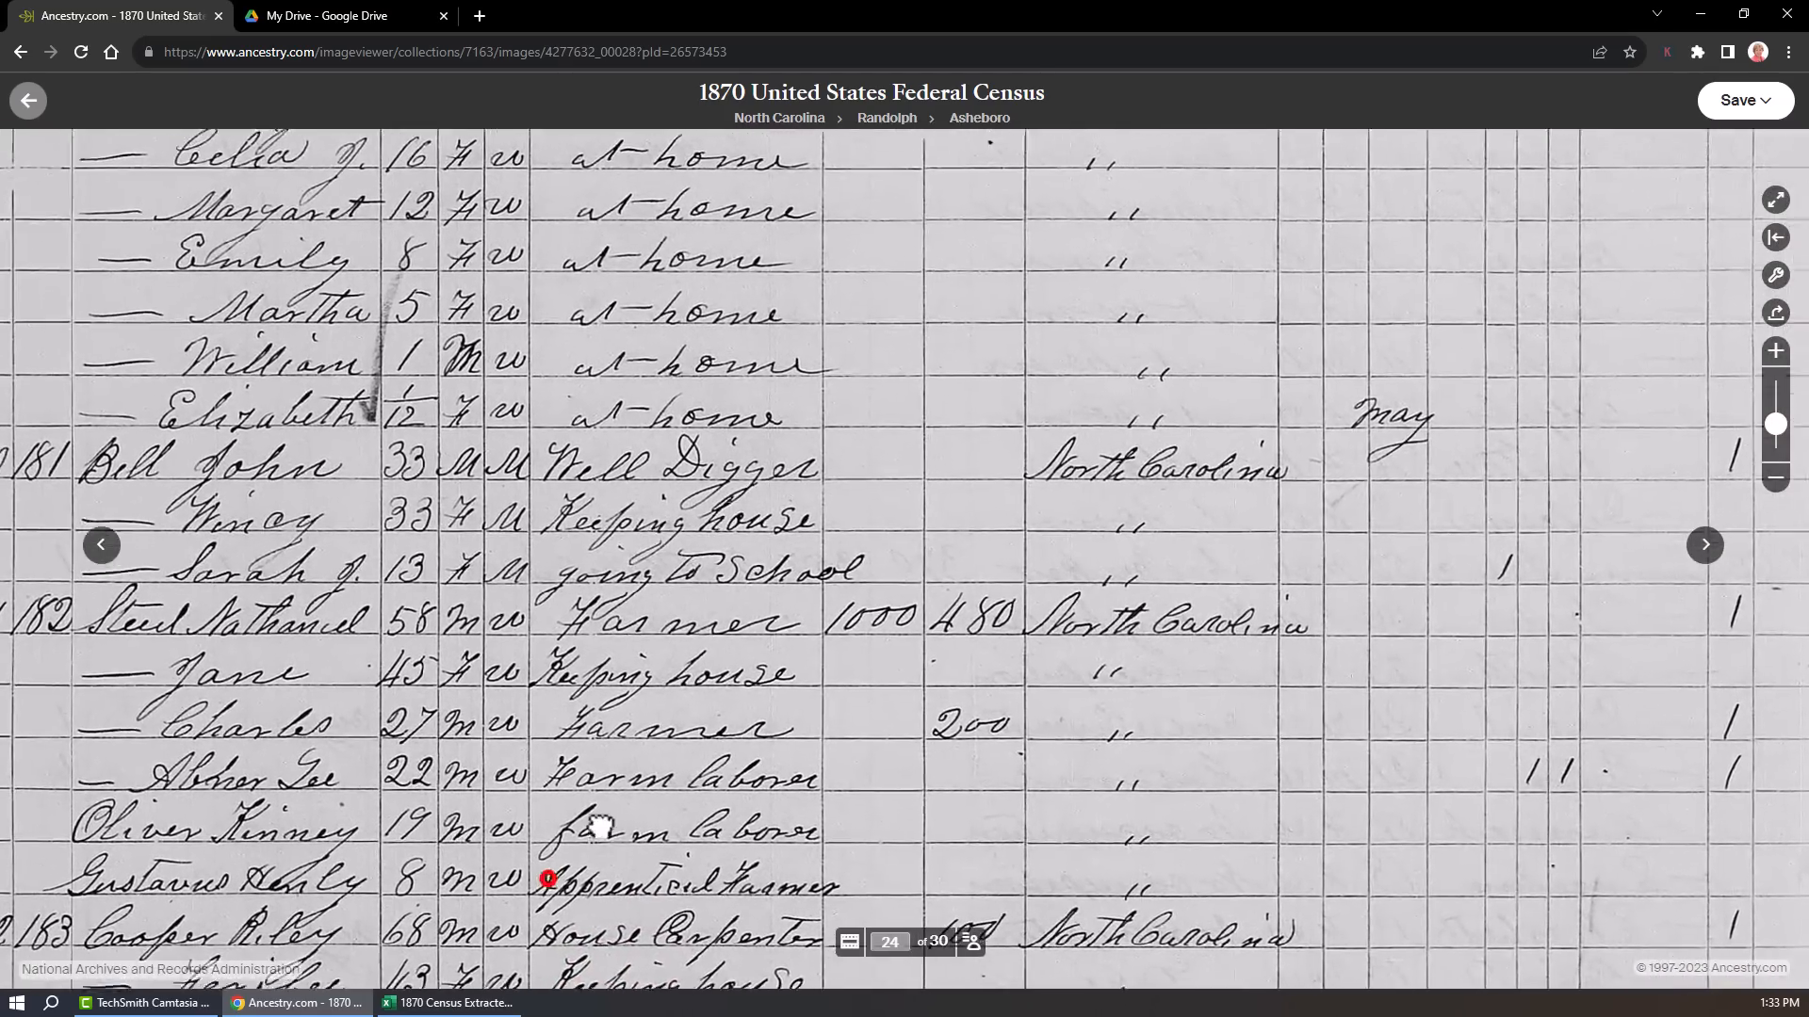
pyautogui.moveTo(546, 881); pyautogui.dragTo(864, 733)
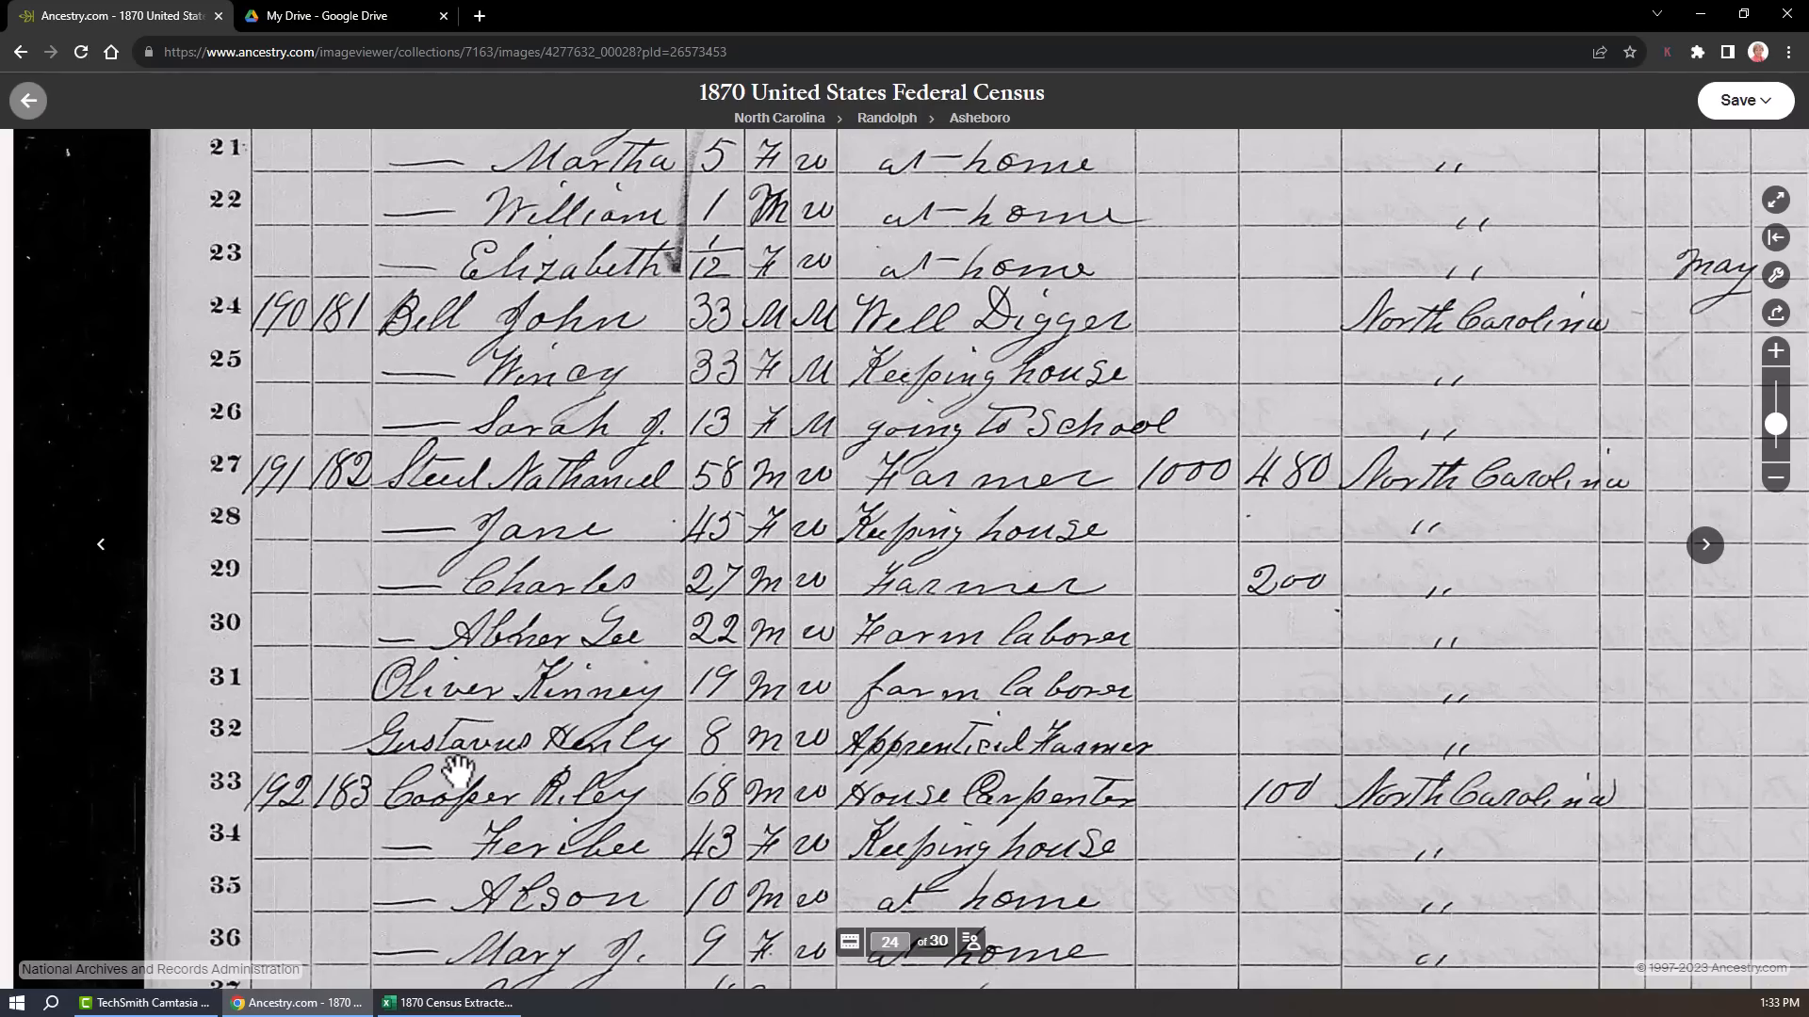
pyautogui.scroll(-1, 556, 565)
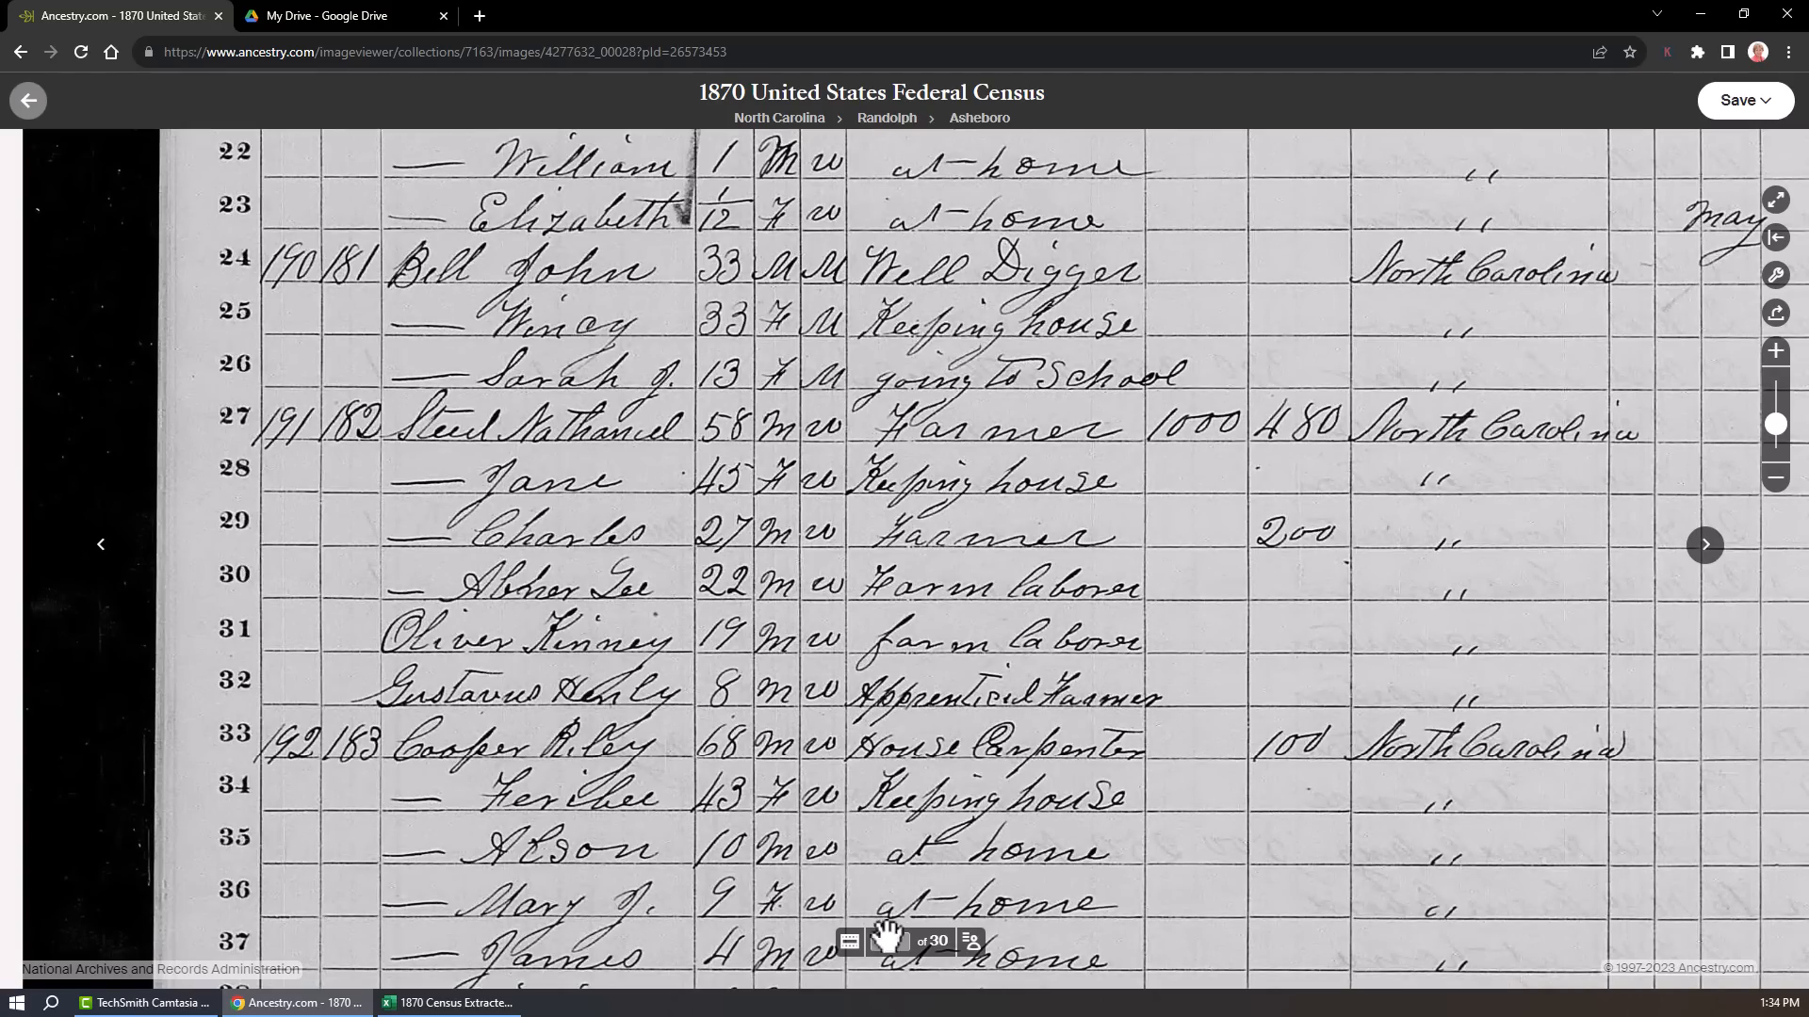
# Open the index of the census image and locate the entry on line 32.
pyautogui.click(973, 945)
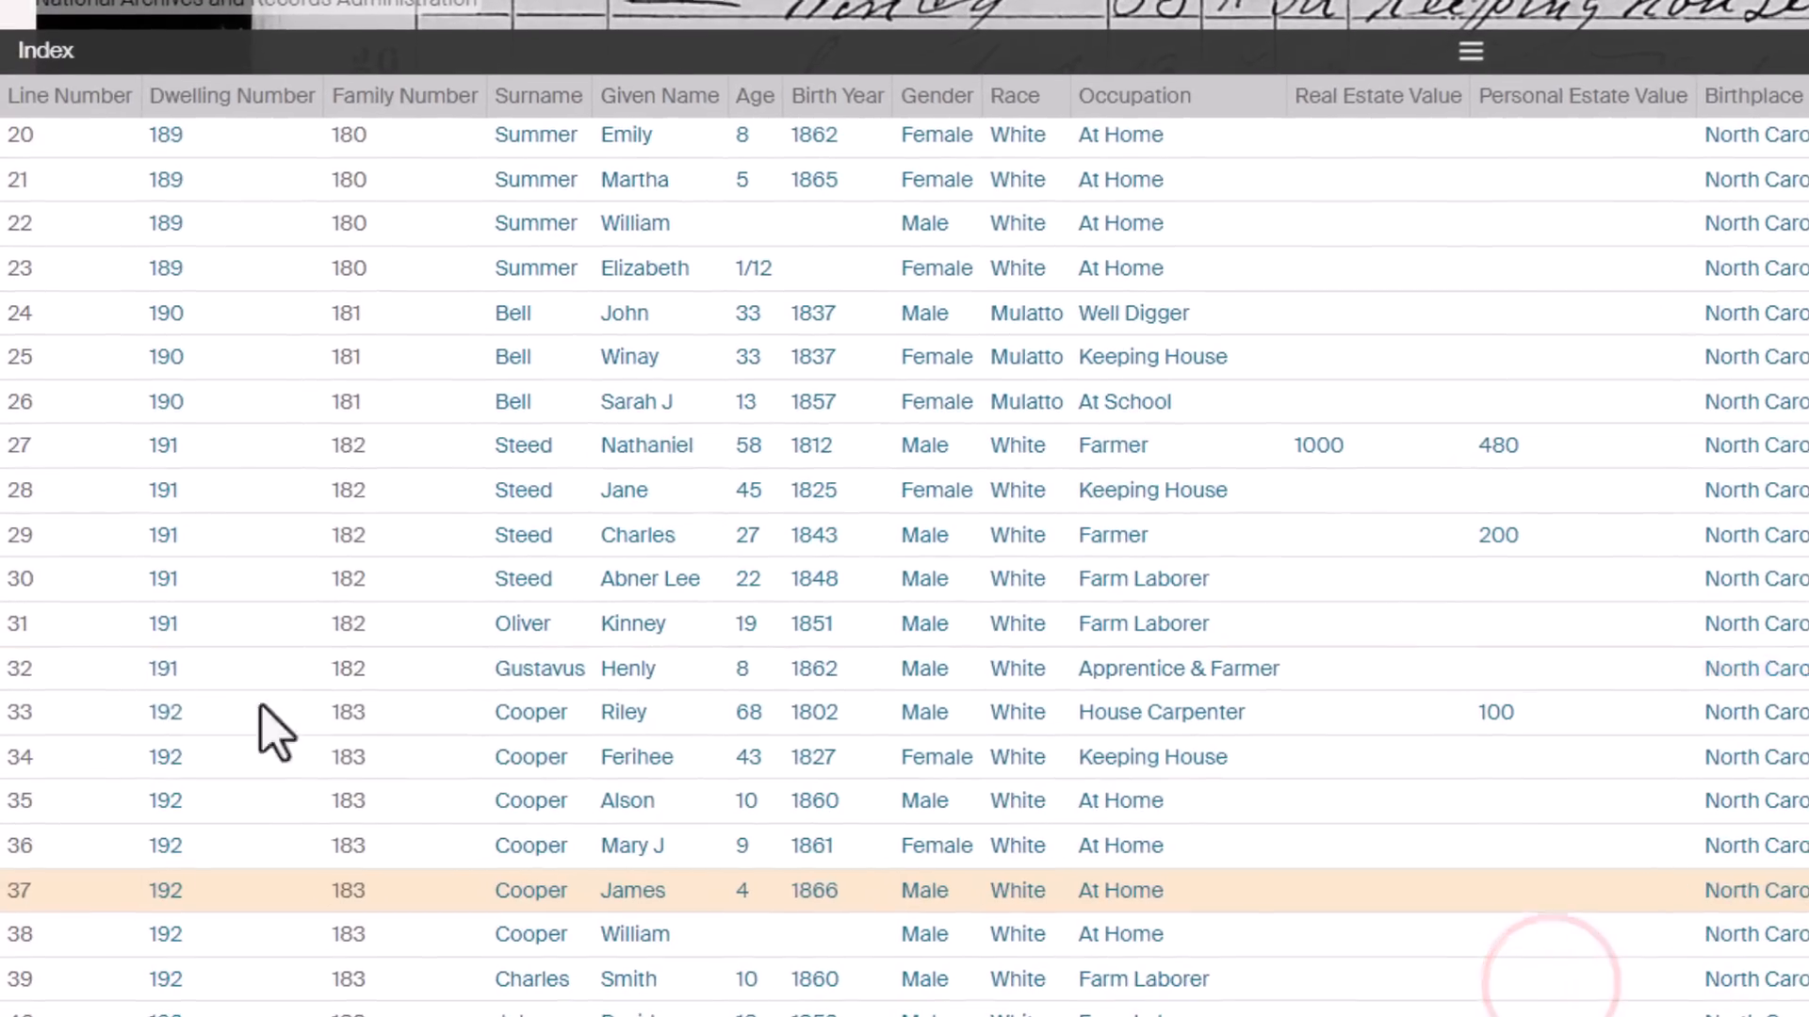
pyautogui.click(366, 673)
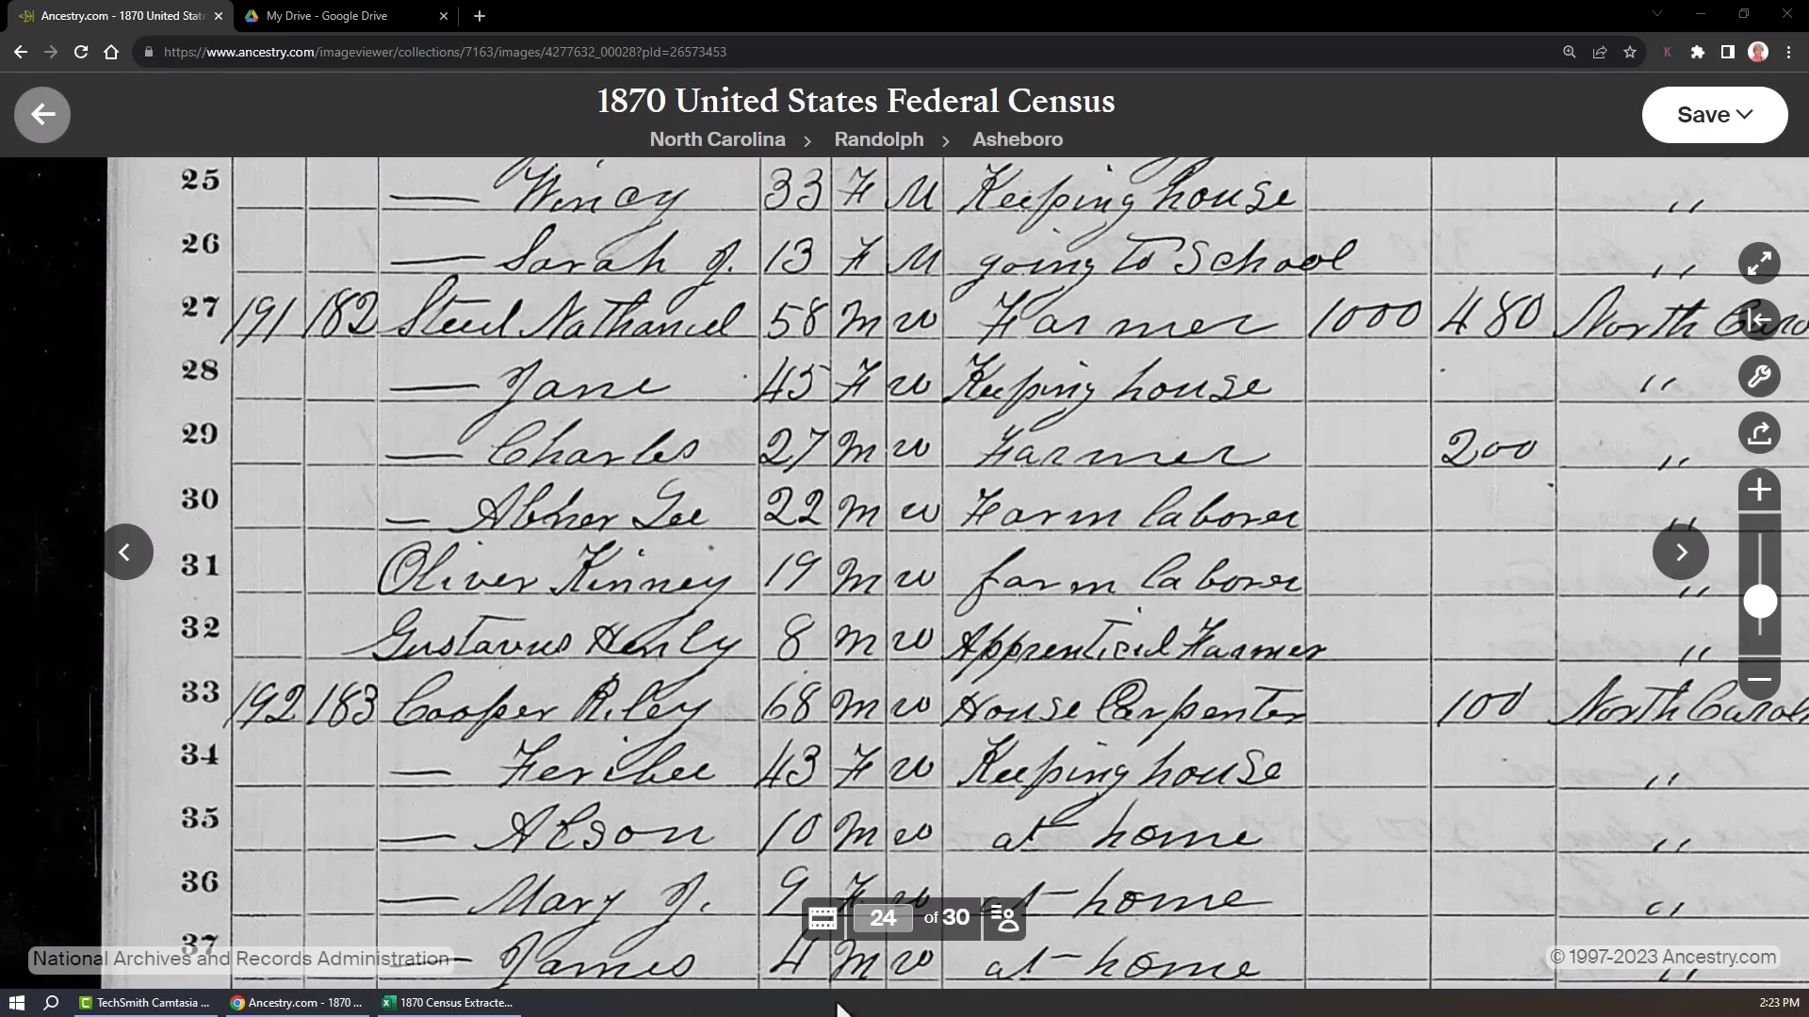
pyautogui.click(1003, 919)
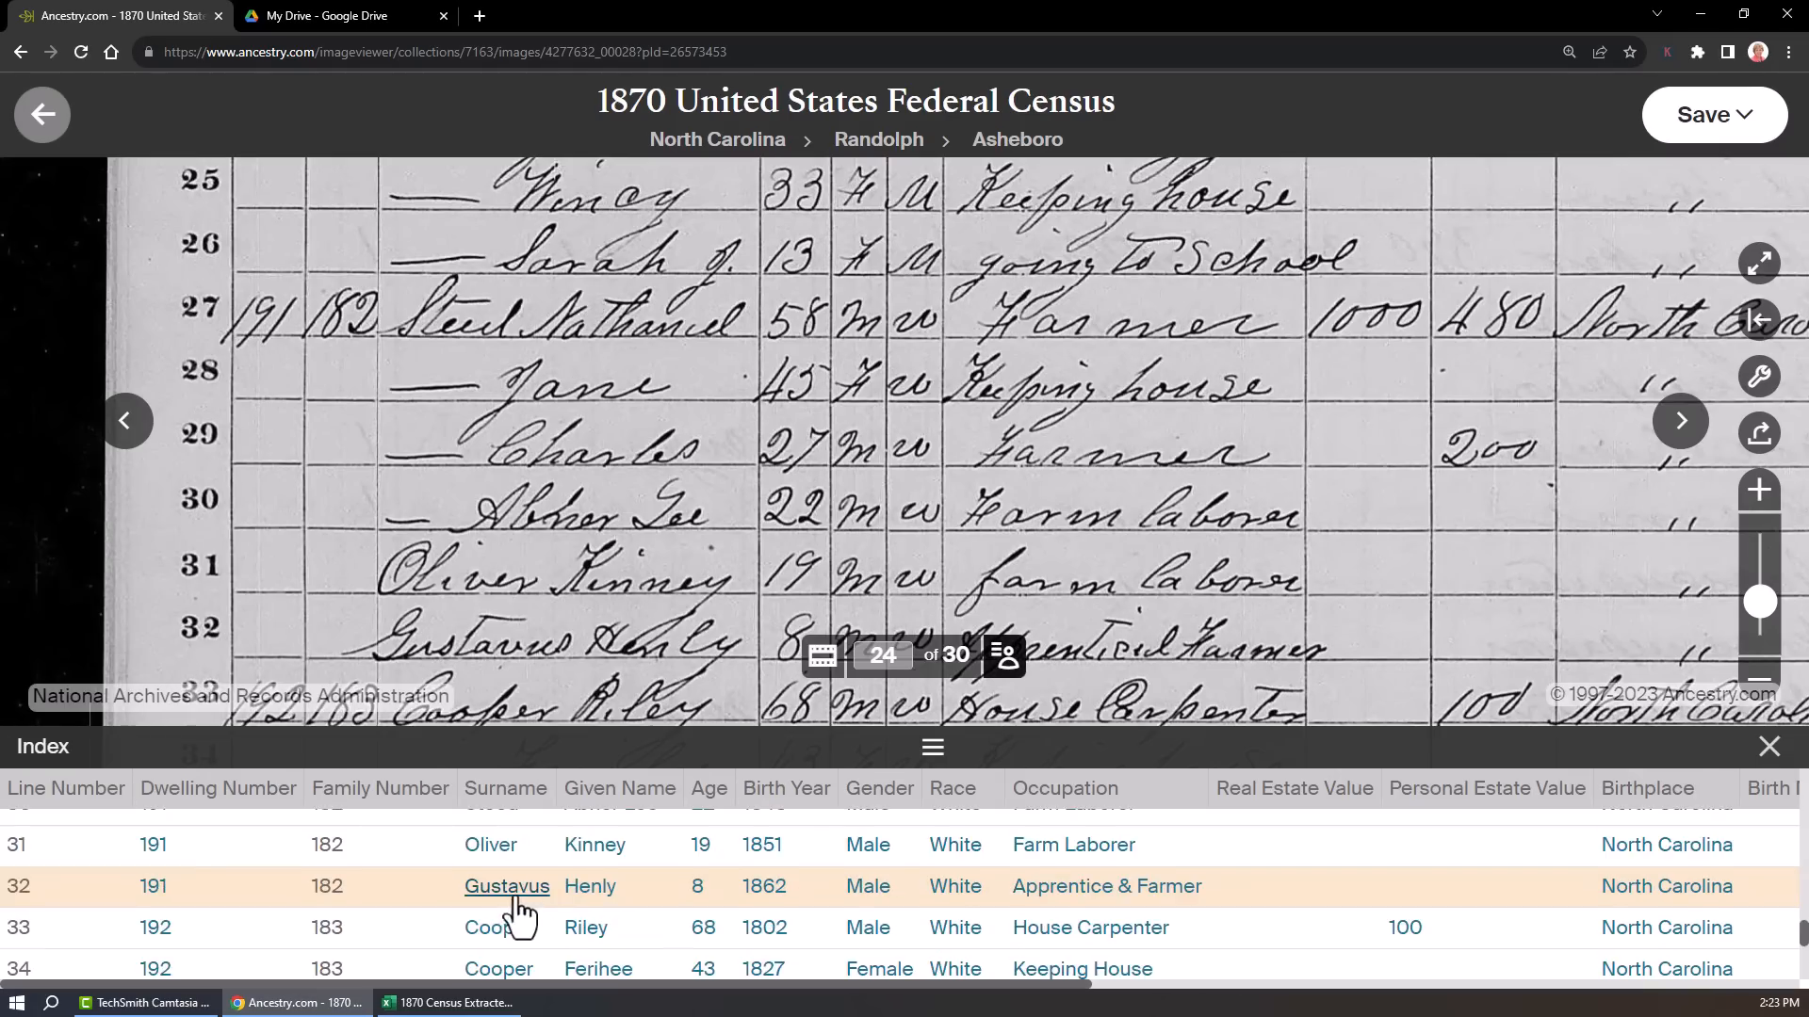
# Open the Add Name form for the surname of the line 32 entry and close it without saving.
pyautogui.click(514, 900)
pyautogui.click(510, 836)
pyautogui.click(511, 836)
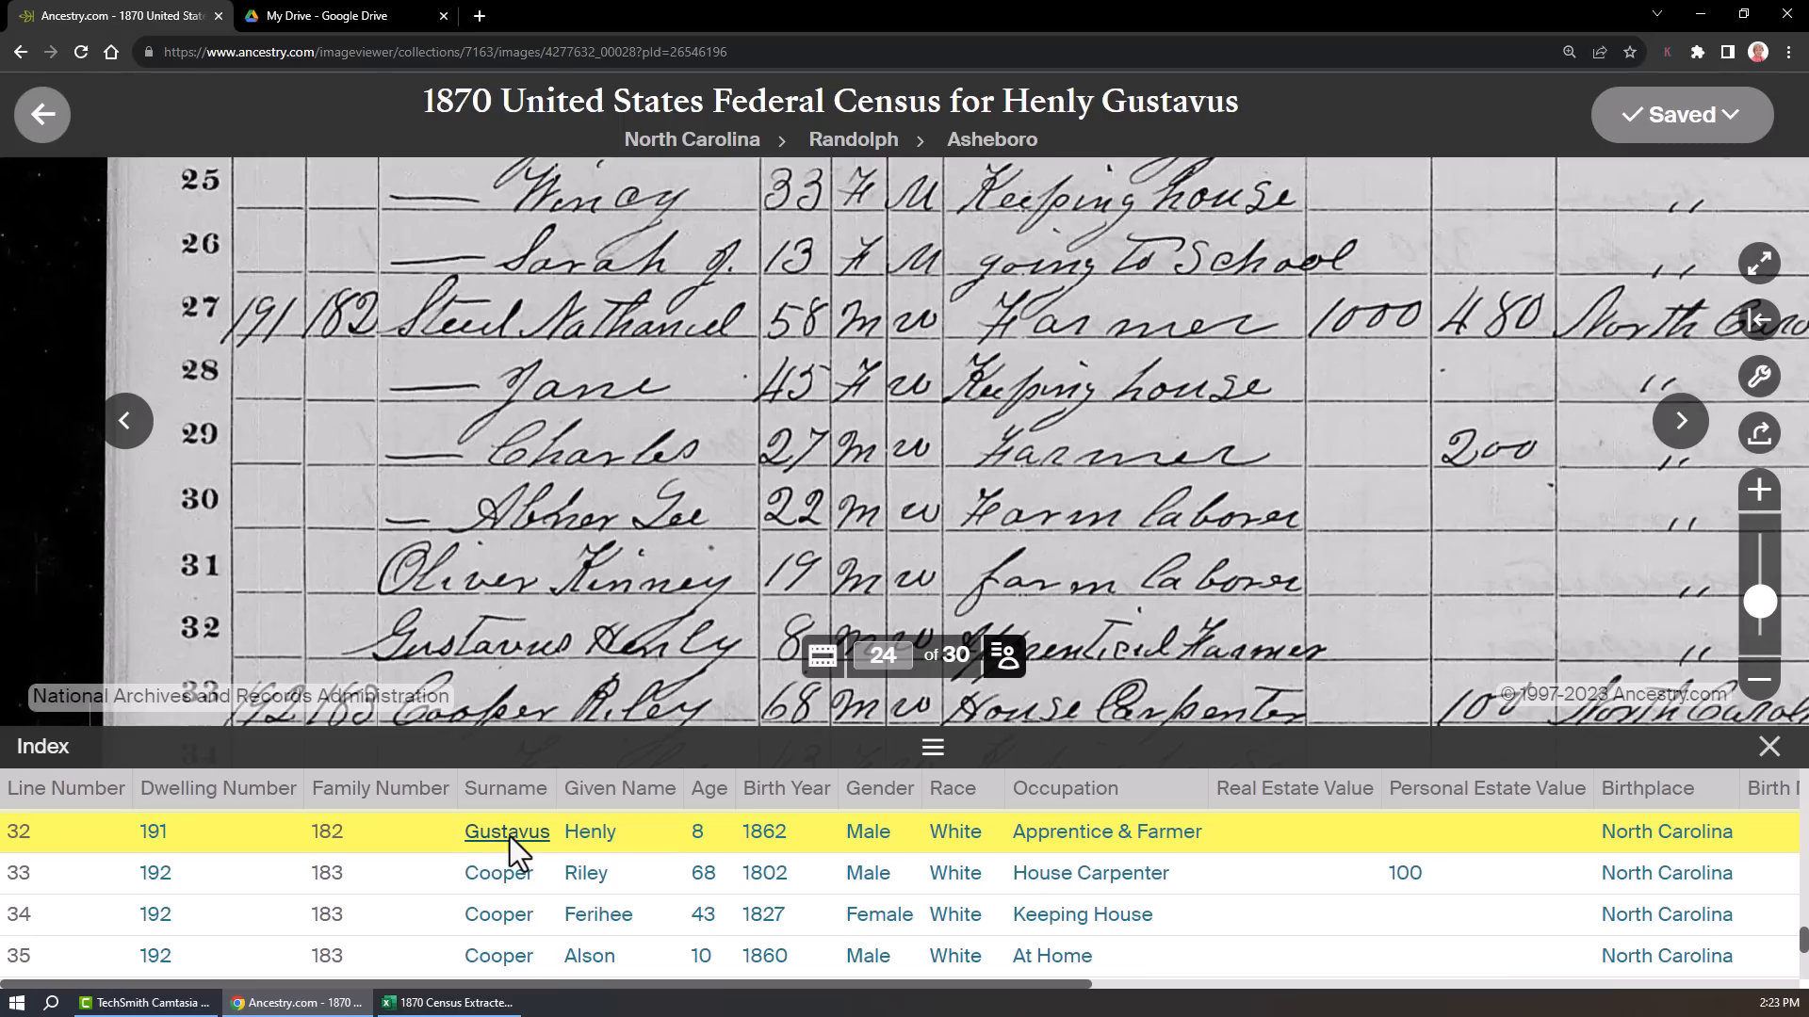
pyautogui.click(511, 837)
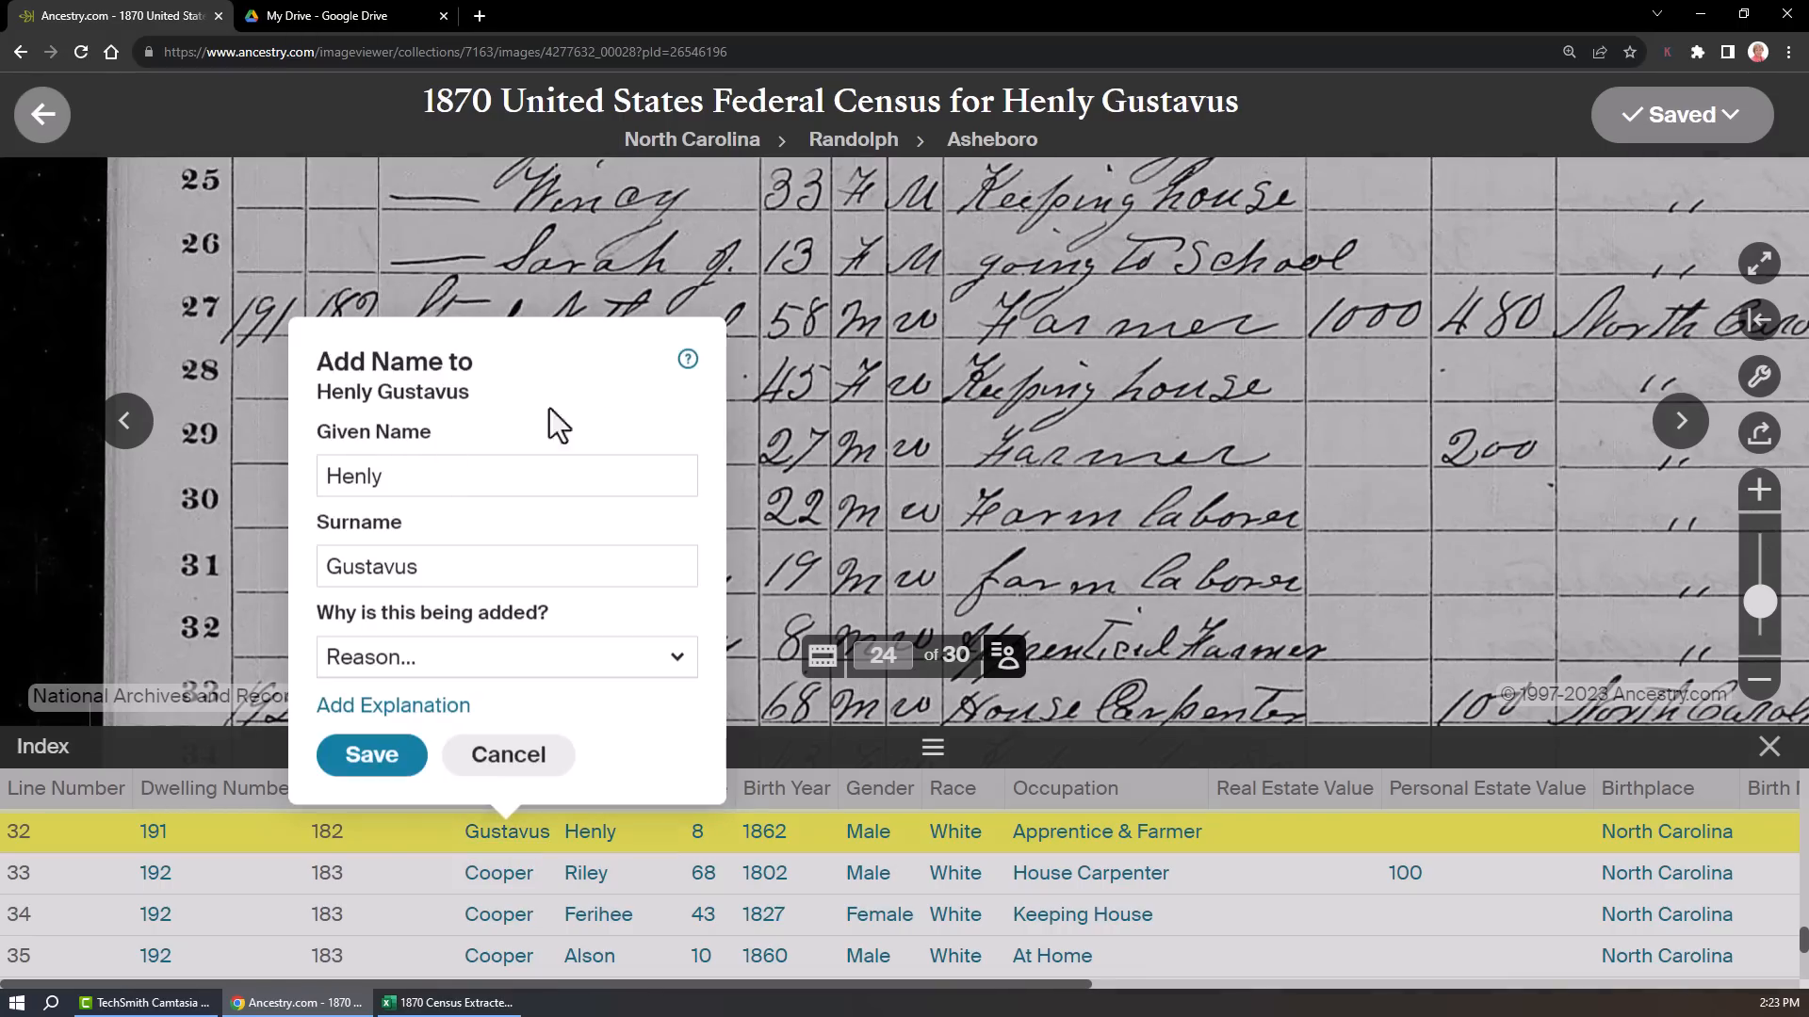
pyautogui.click(527, 749)
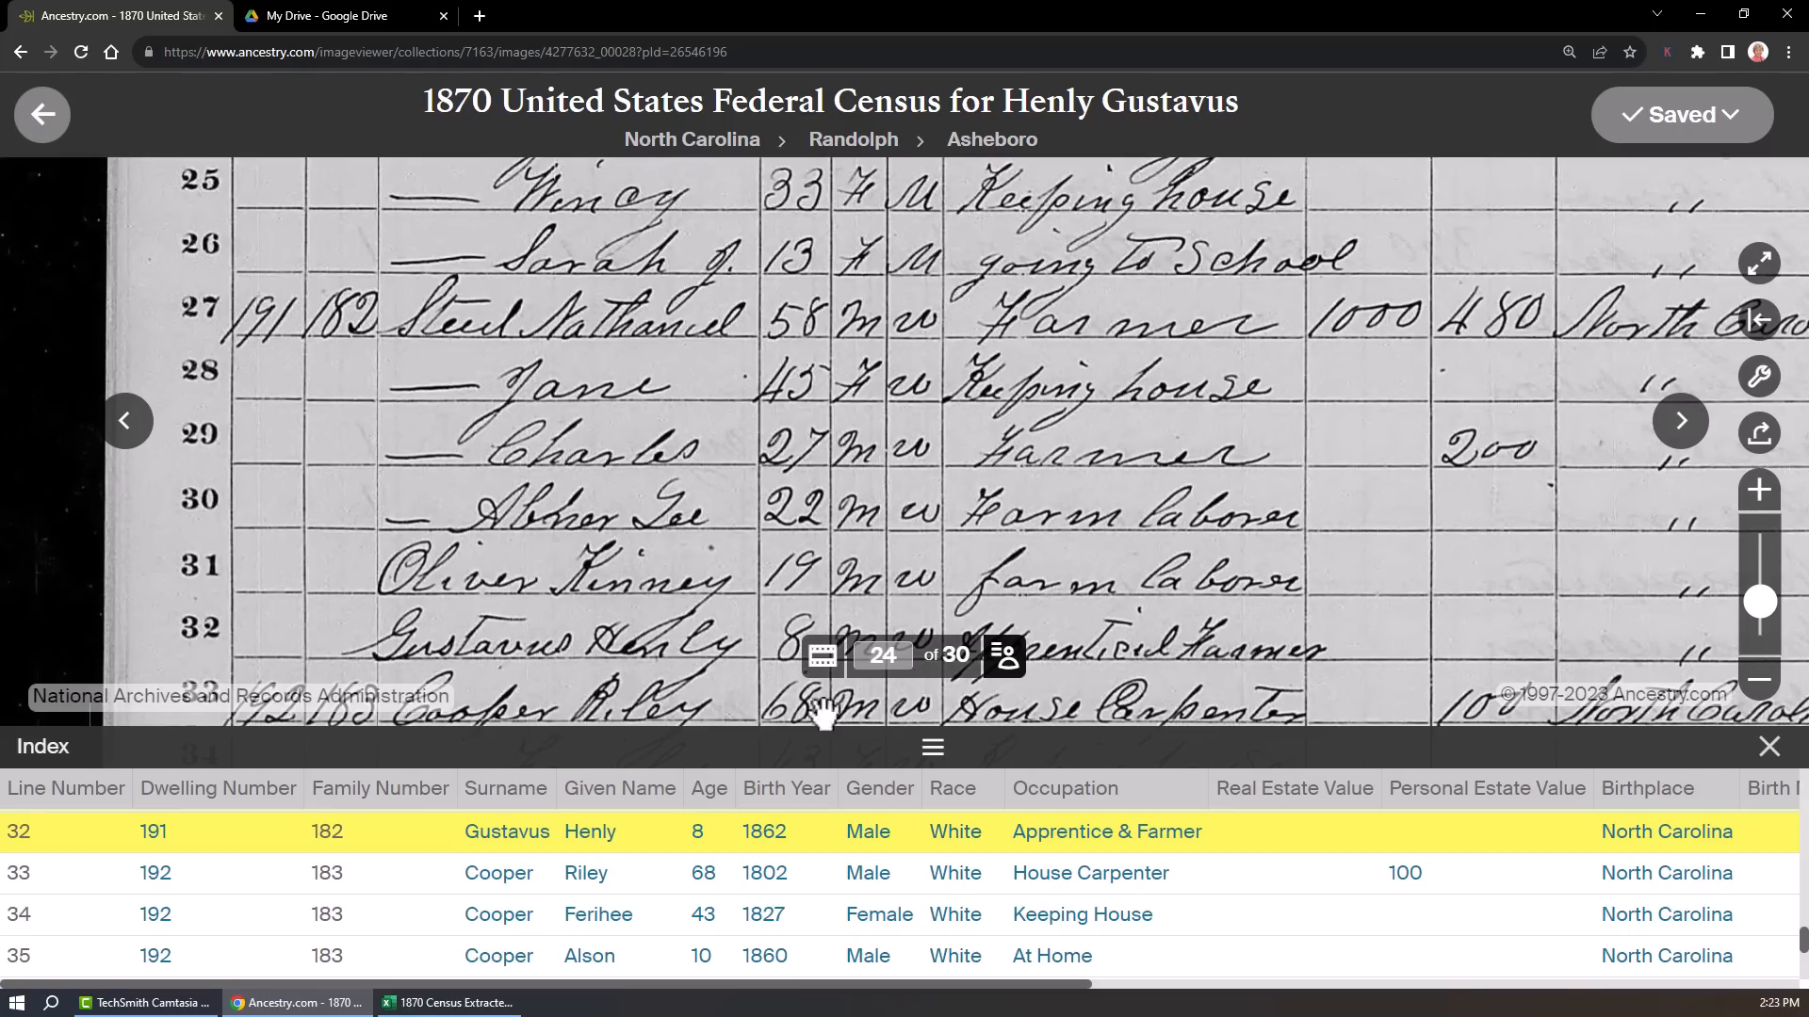
# Review the reasons offered for adding a name to the line 32 index entry, starting from its given name, without saving.
pyautogui.moveTo(918, 753); pyautogui.dragTo(919, 820)
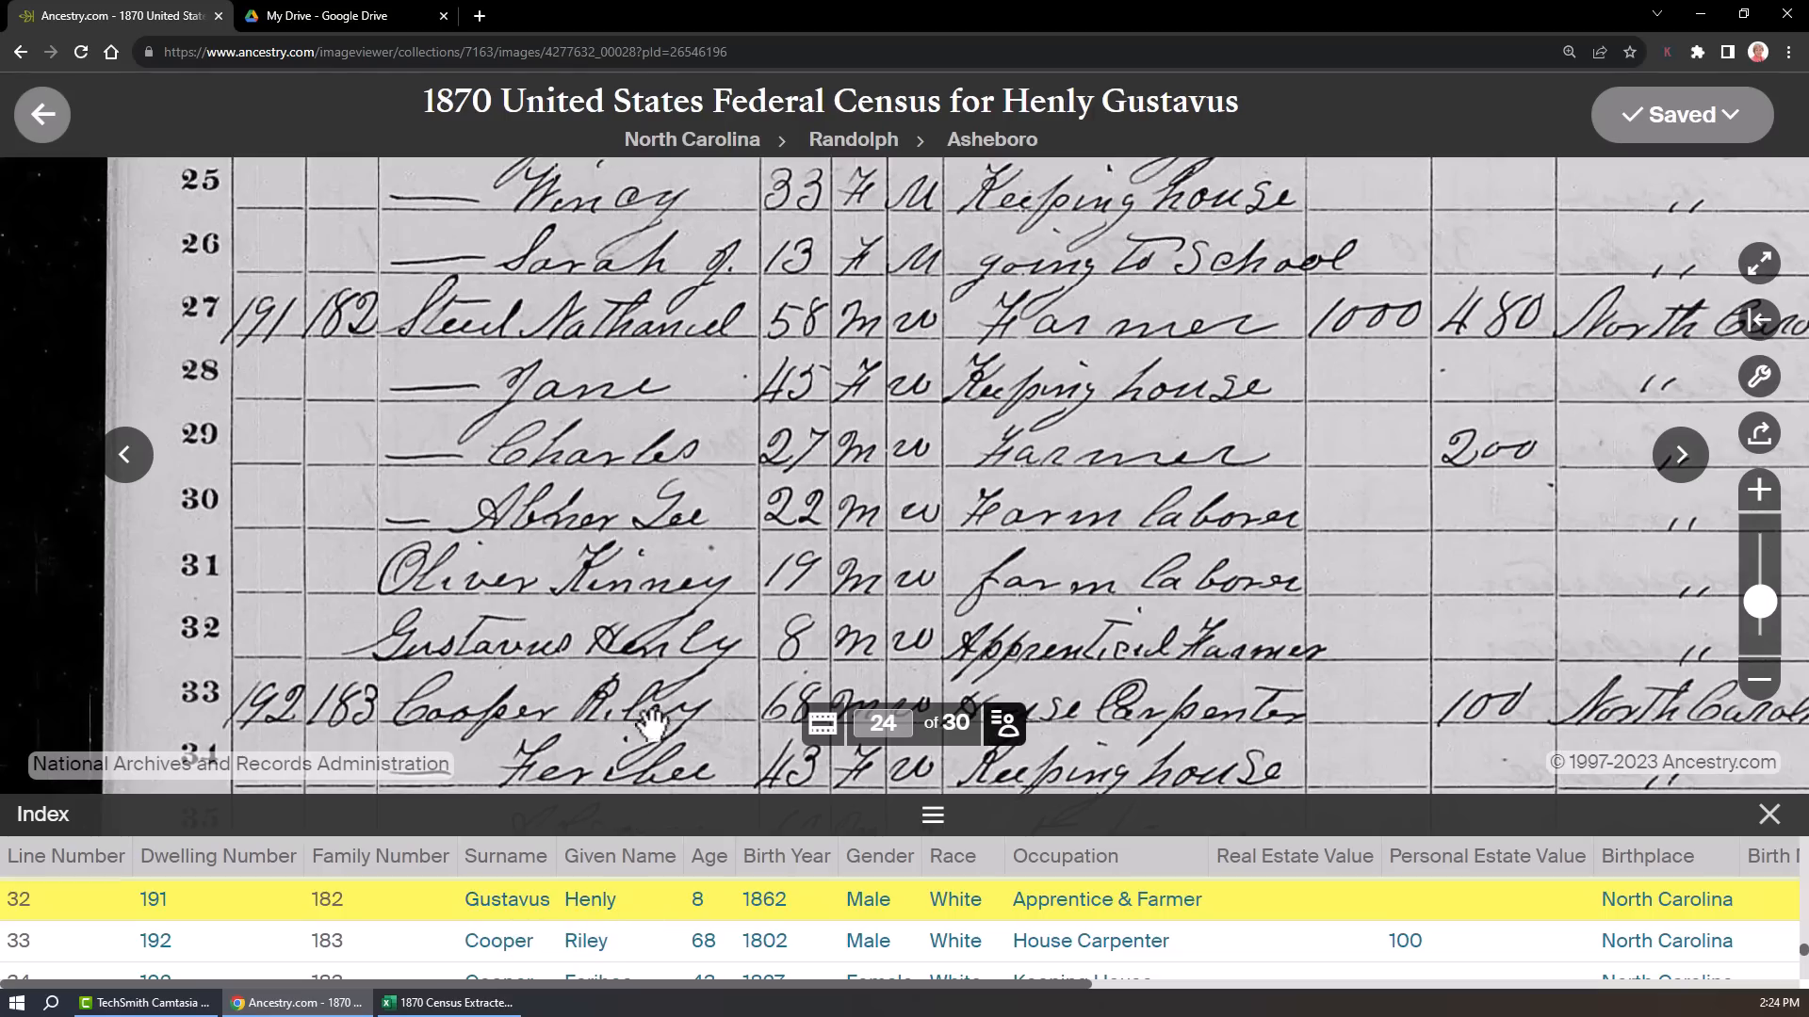
pyautogui.click(590, 902)
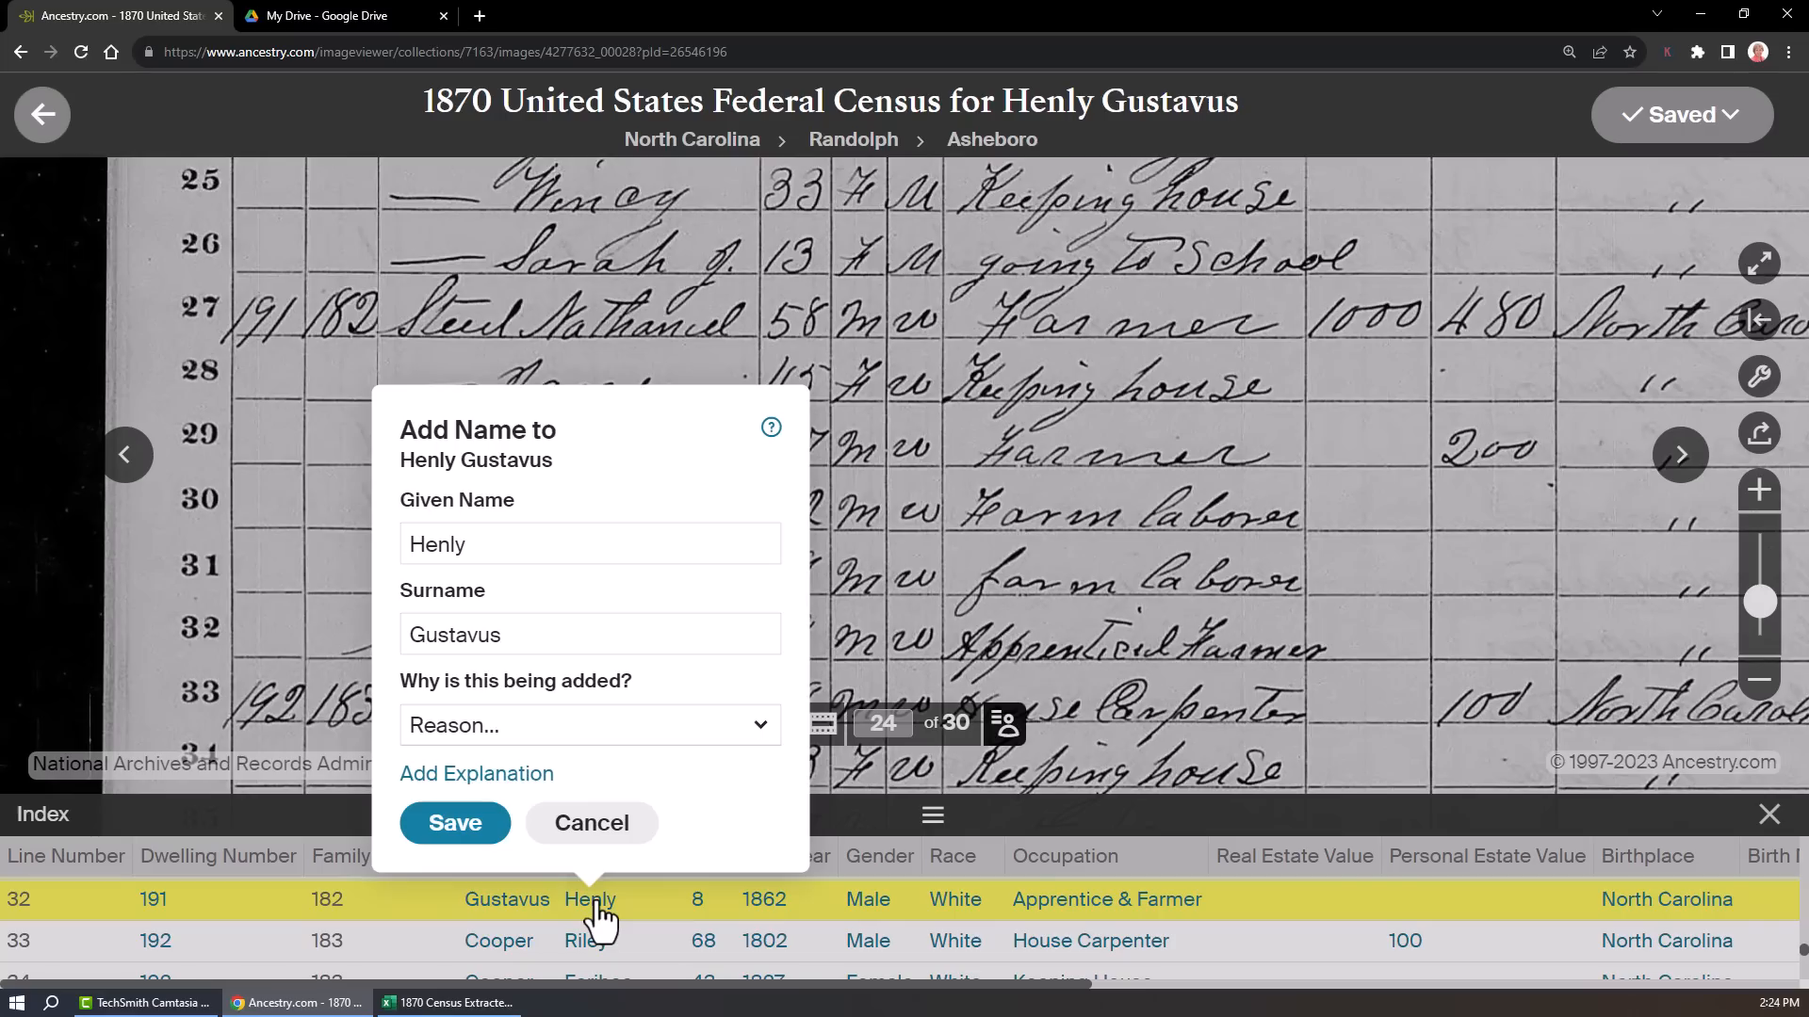
pyautogui.doubleClick(441, 544)
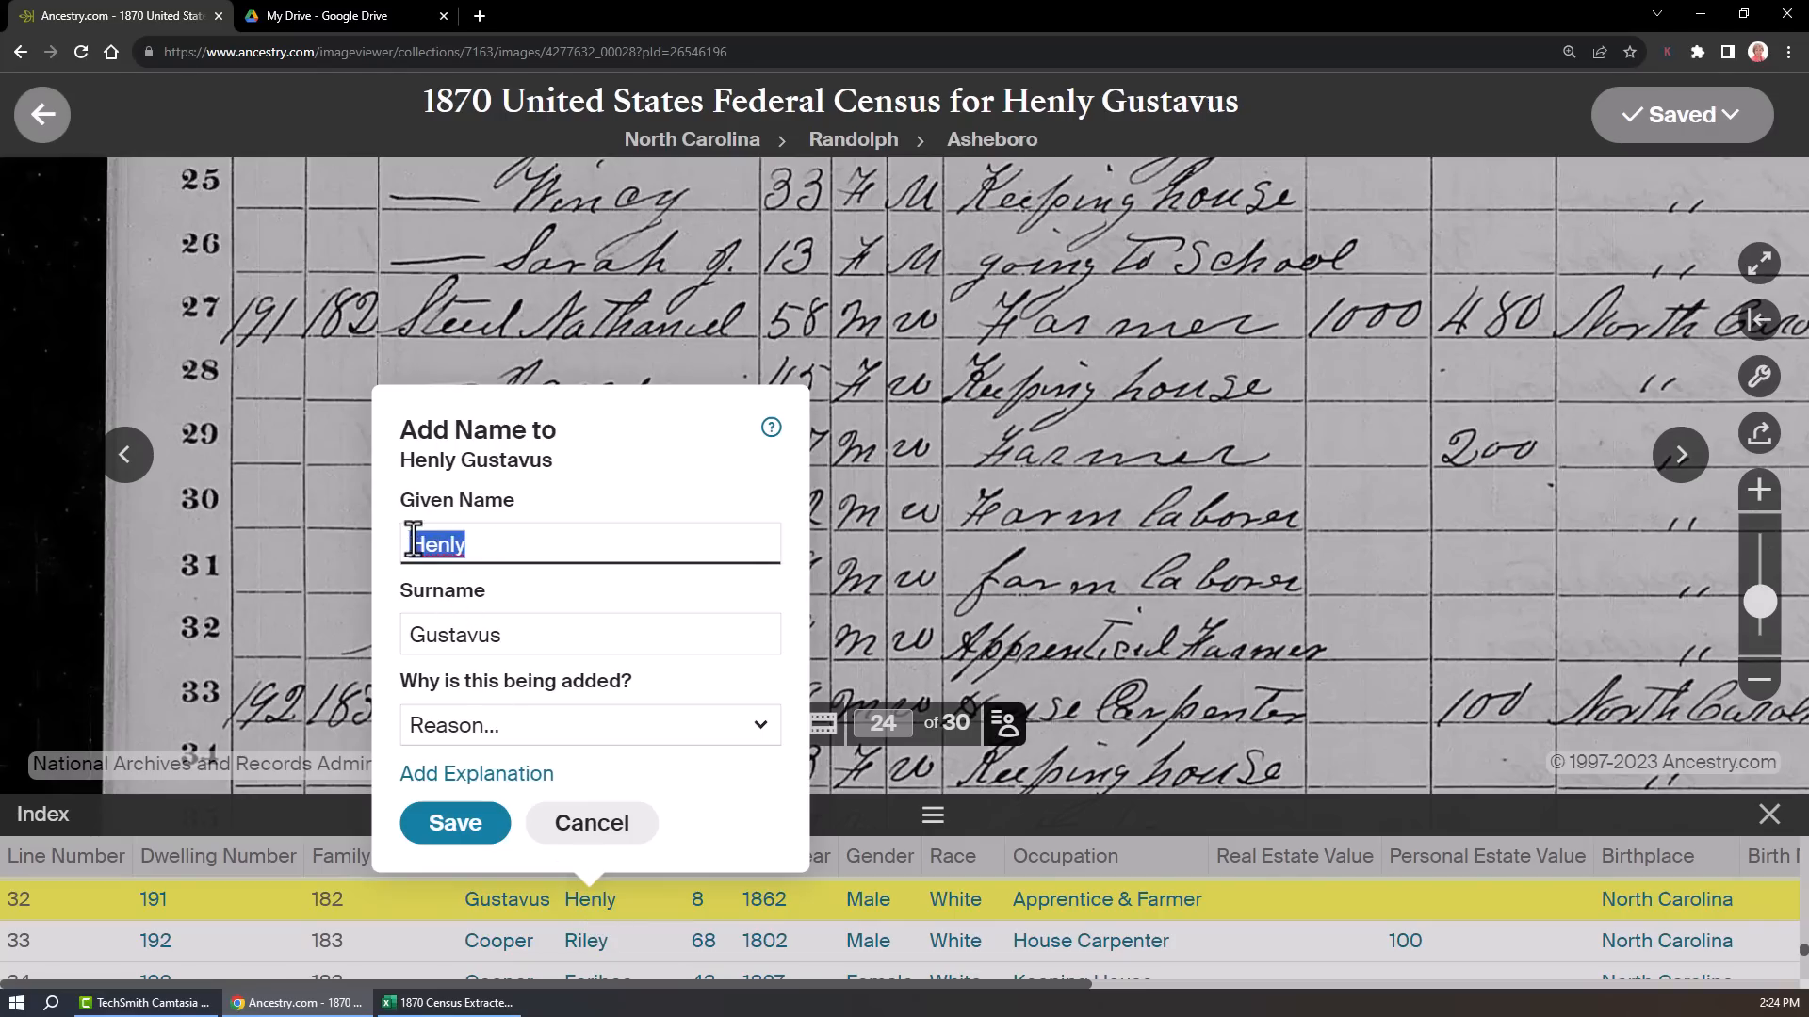
pyautogui.click(452, 733)
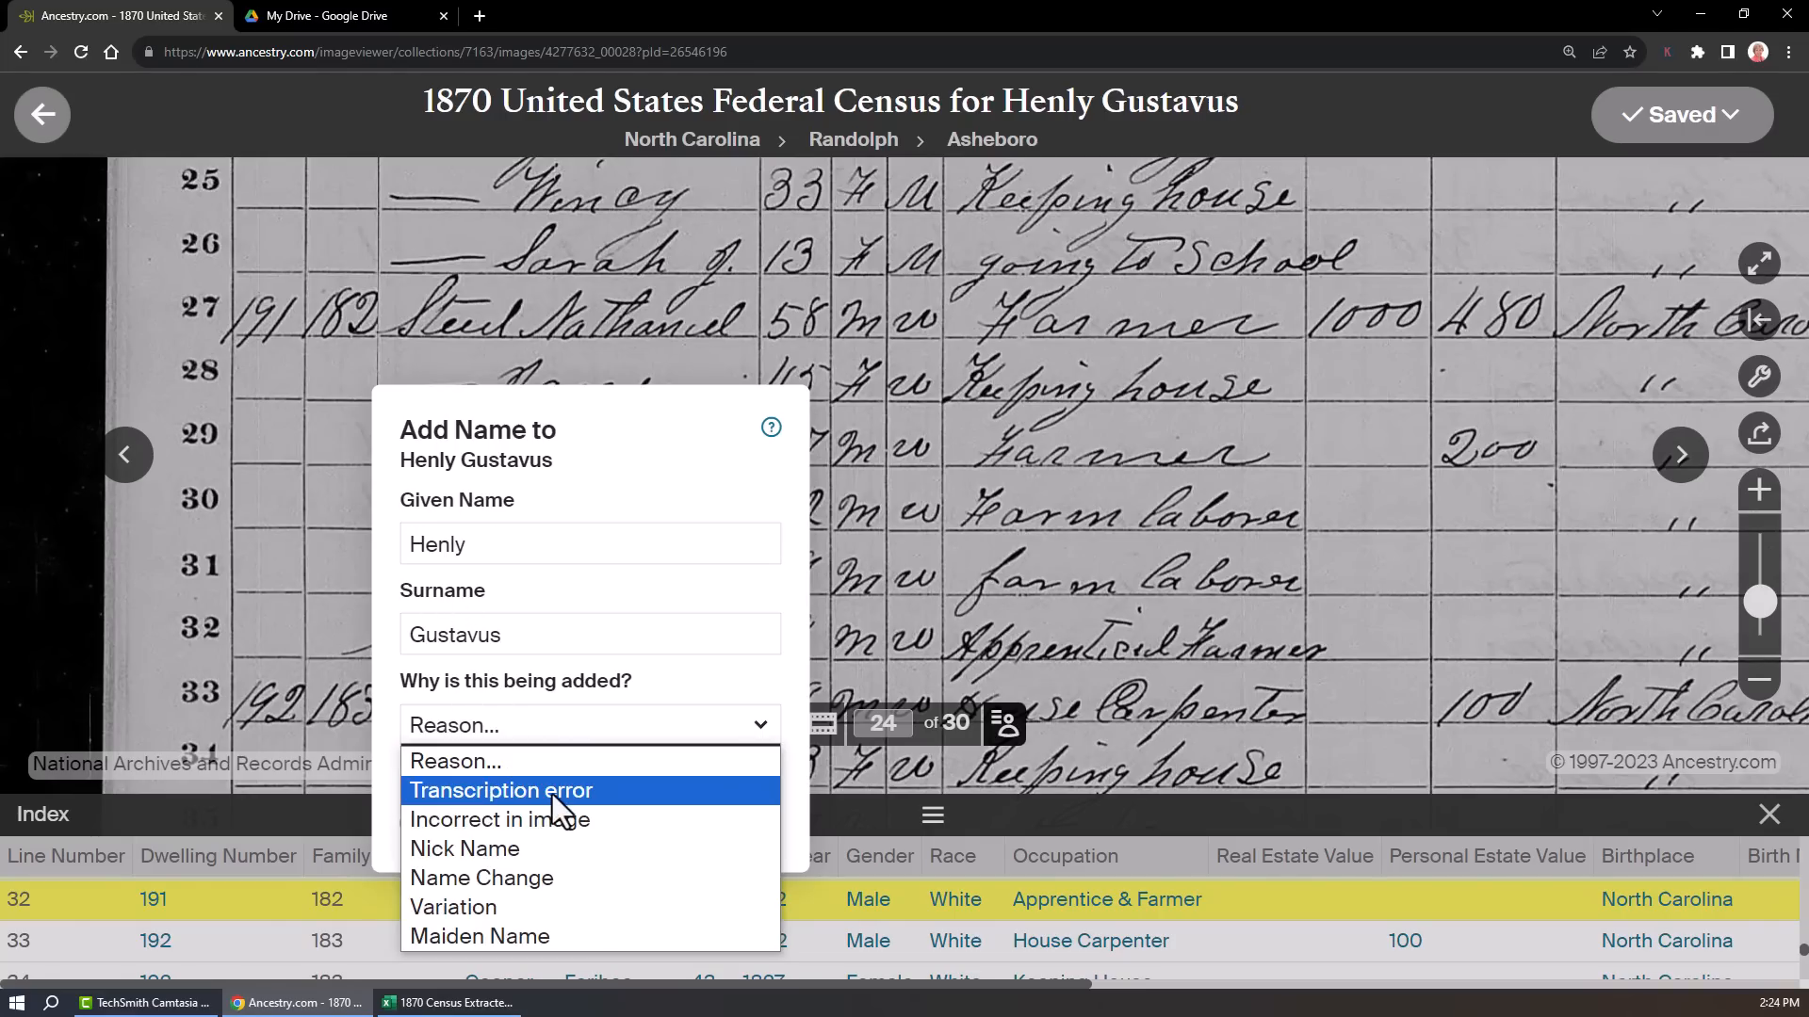
pyautogui.click(360, 527)
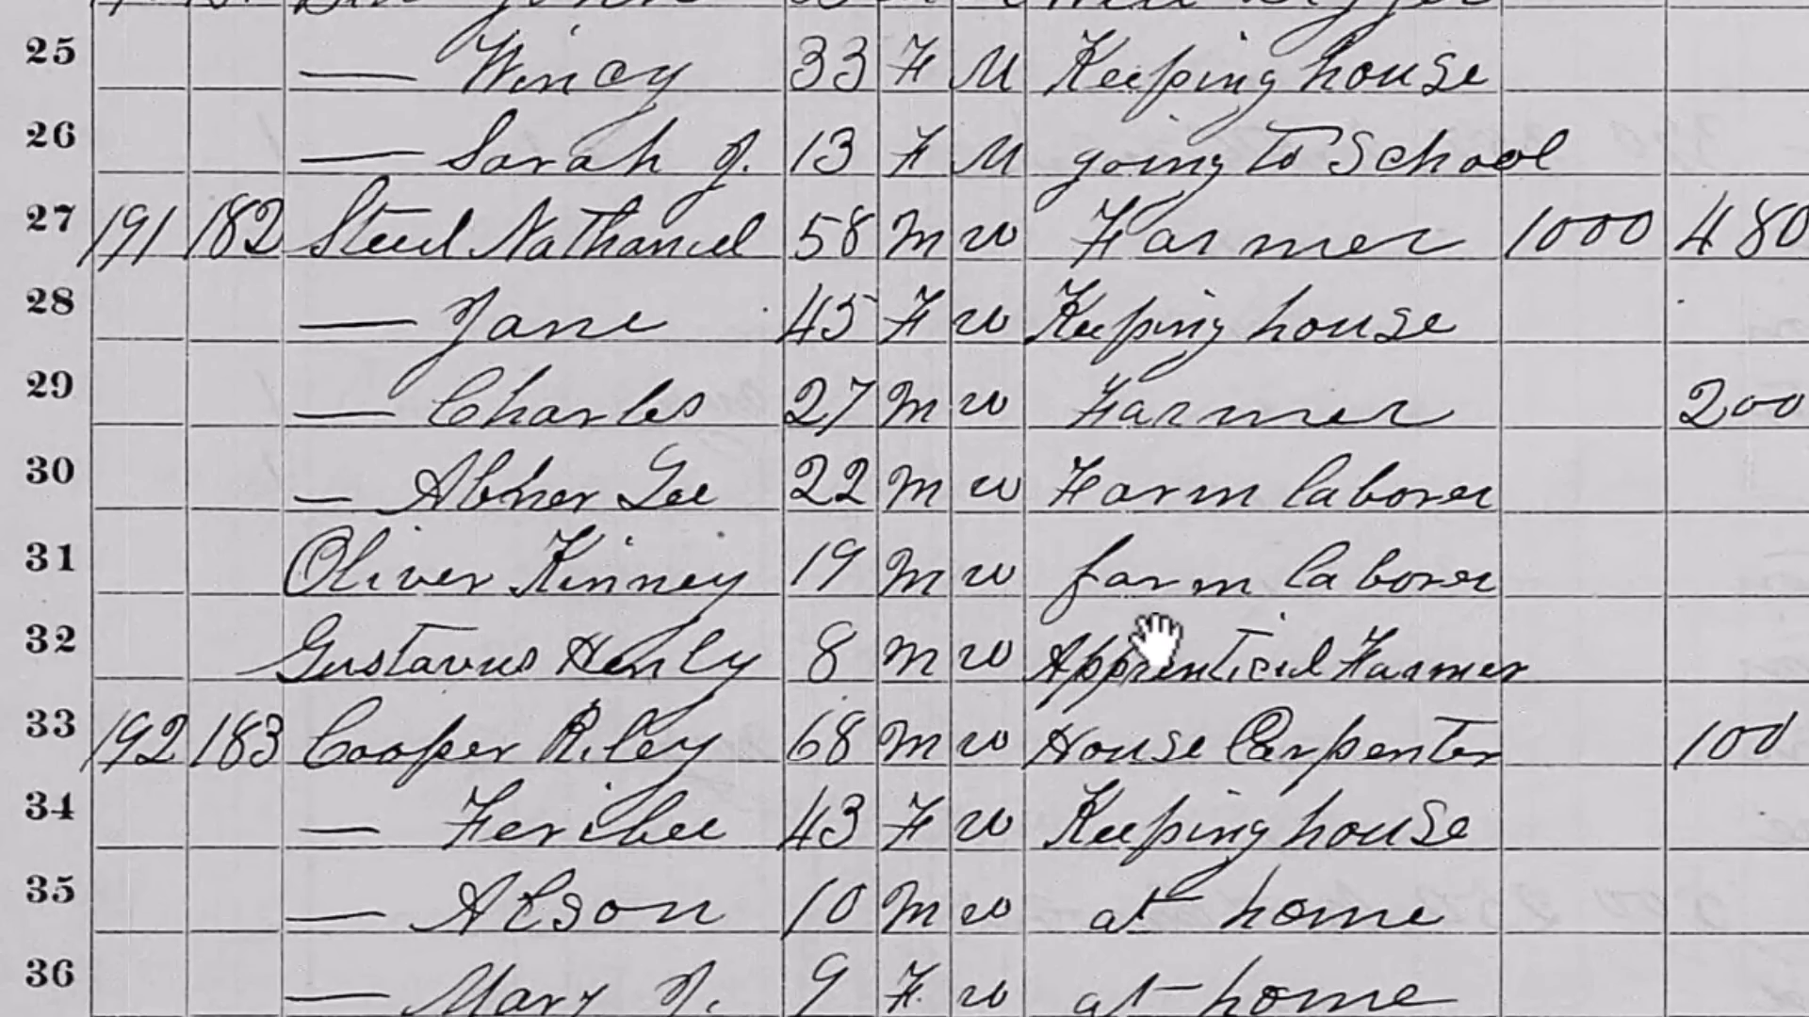
pyautogui.moveTo(517, 278); pyautogui.dragTo(360, 392)
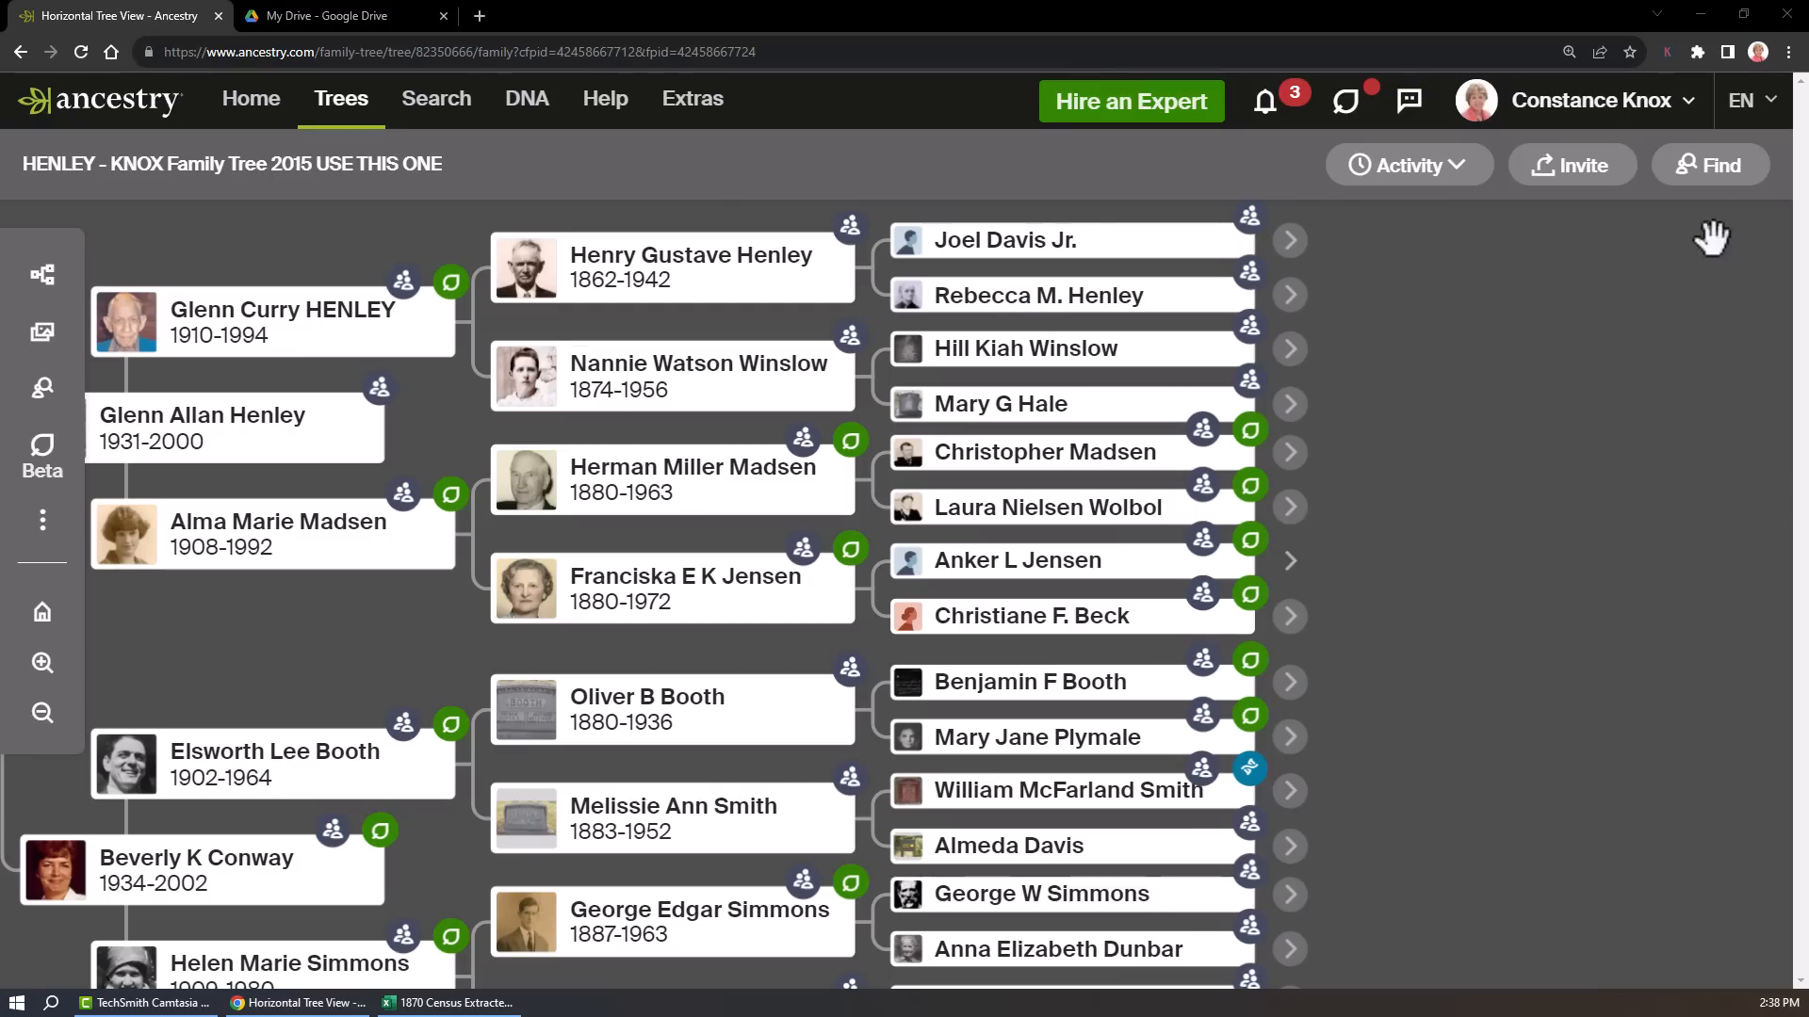
# Search the family tree for the surname of the dwelling 191 household head and browse the matching people.
pyautogui.click(1719, 165)
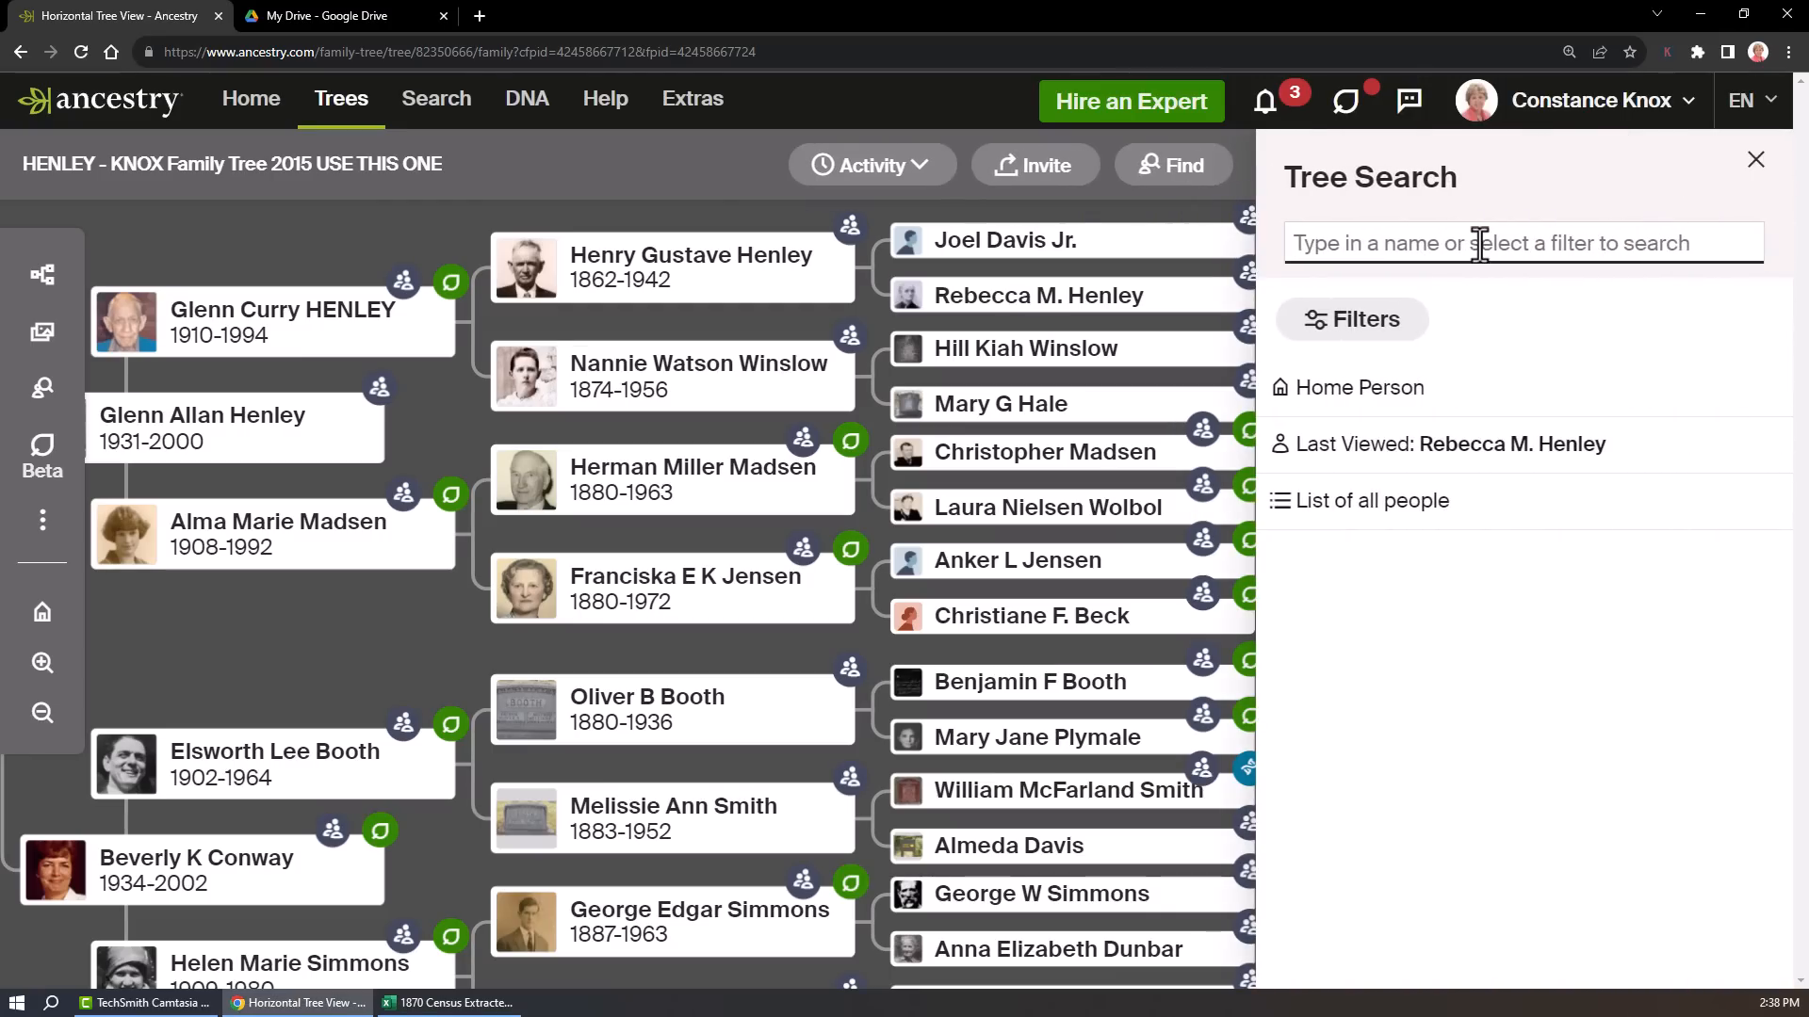
pyautogui.write('steed')
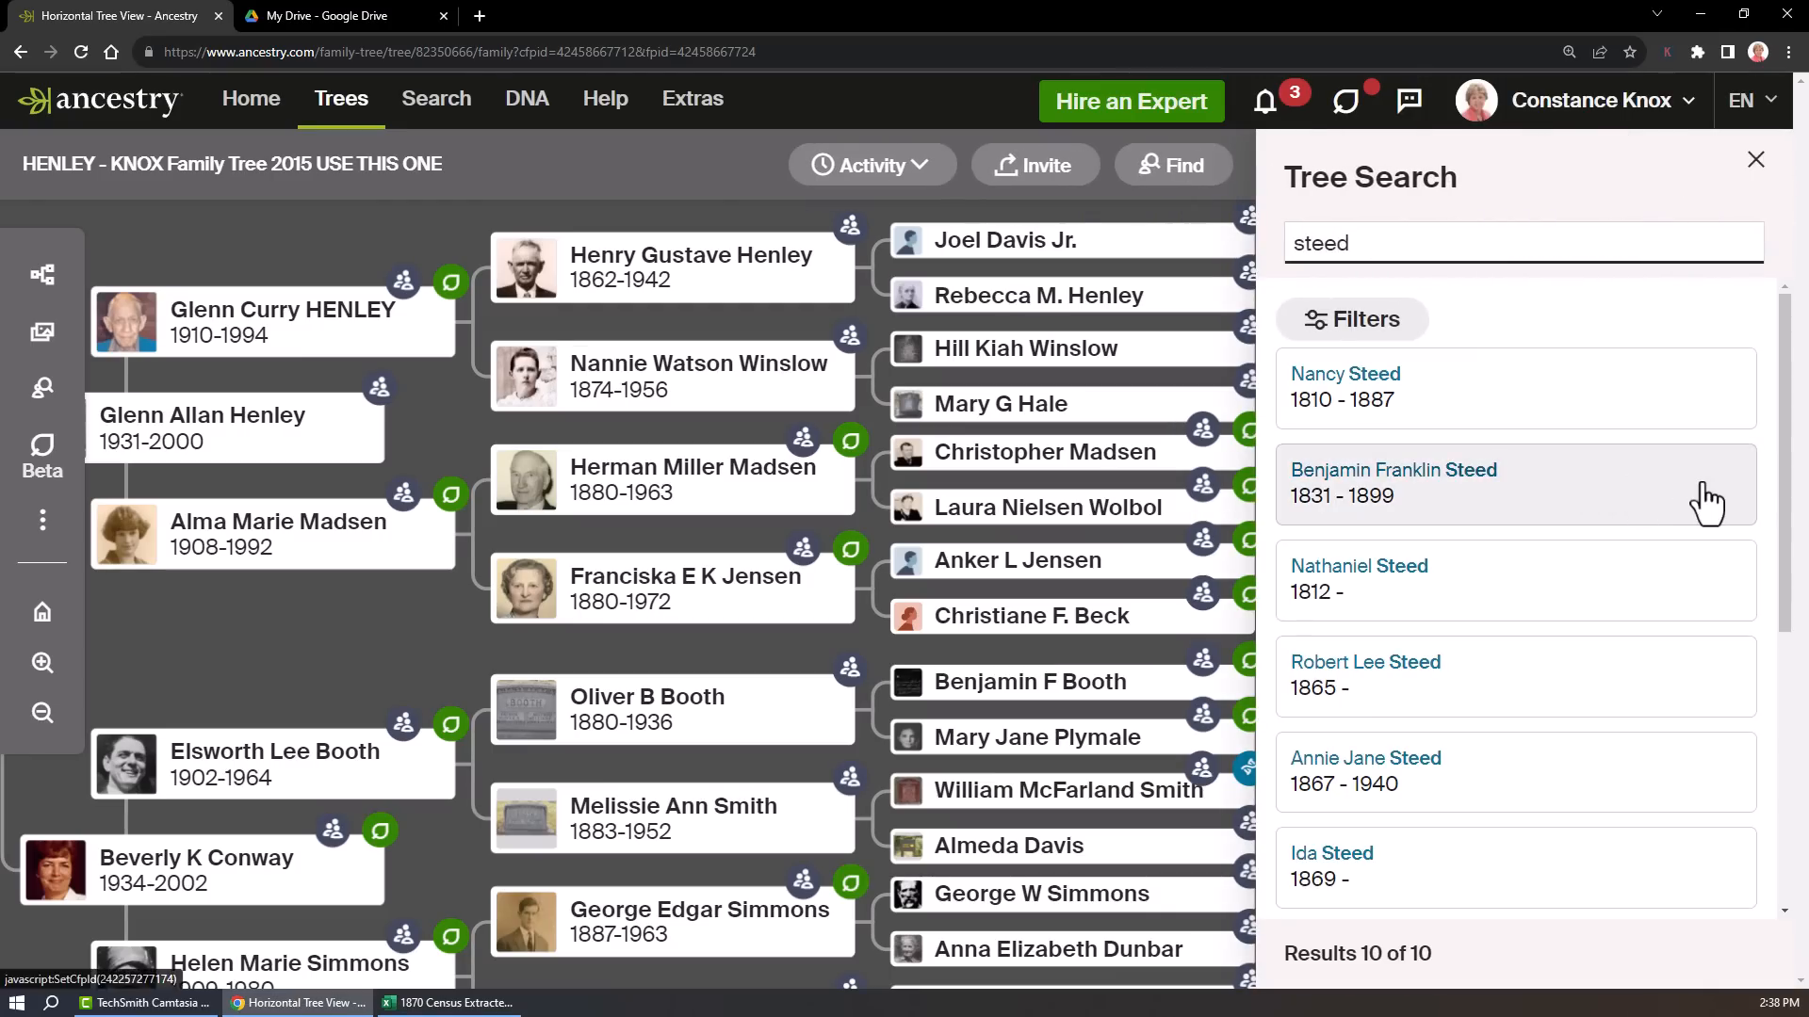
pyautogui.scroll(-2, 1648, 505)
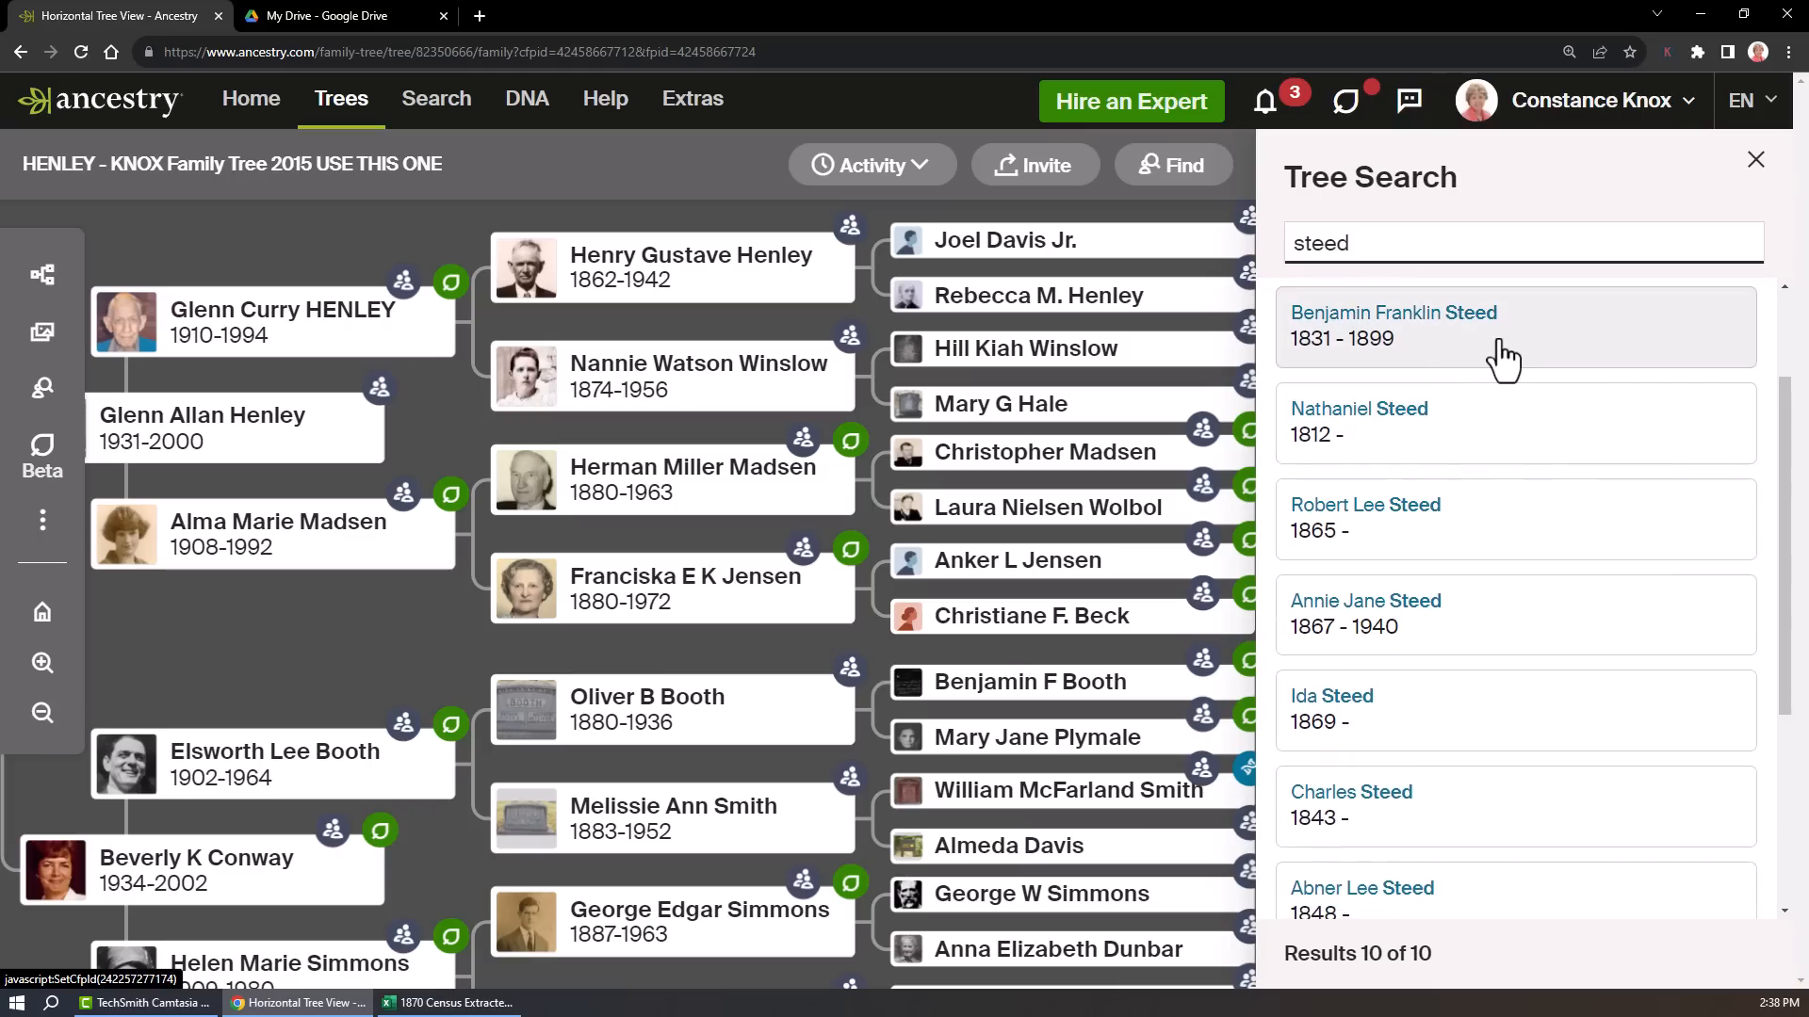
# Find the 2nd great-grandmother by name in the family tree, open her profile and review her facts.
pyautogui.click(1340, 443)
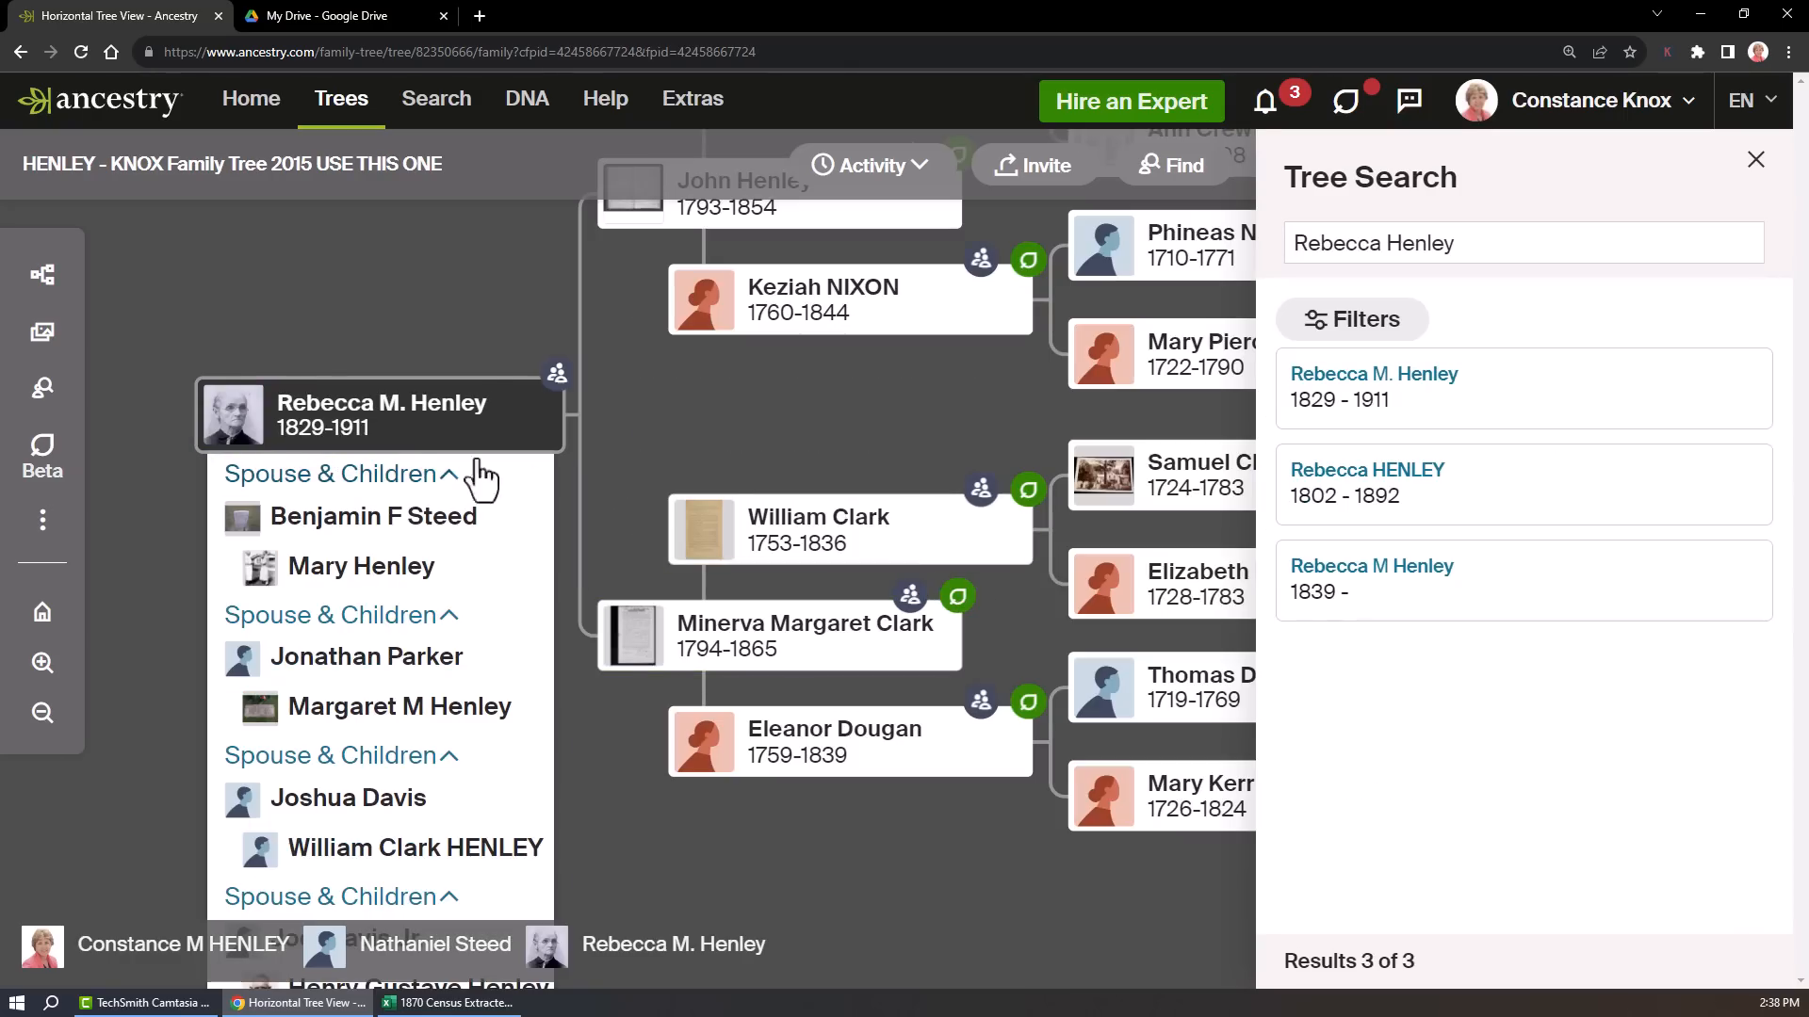
pyautogui.click(374, 429)
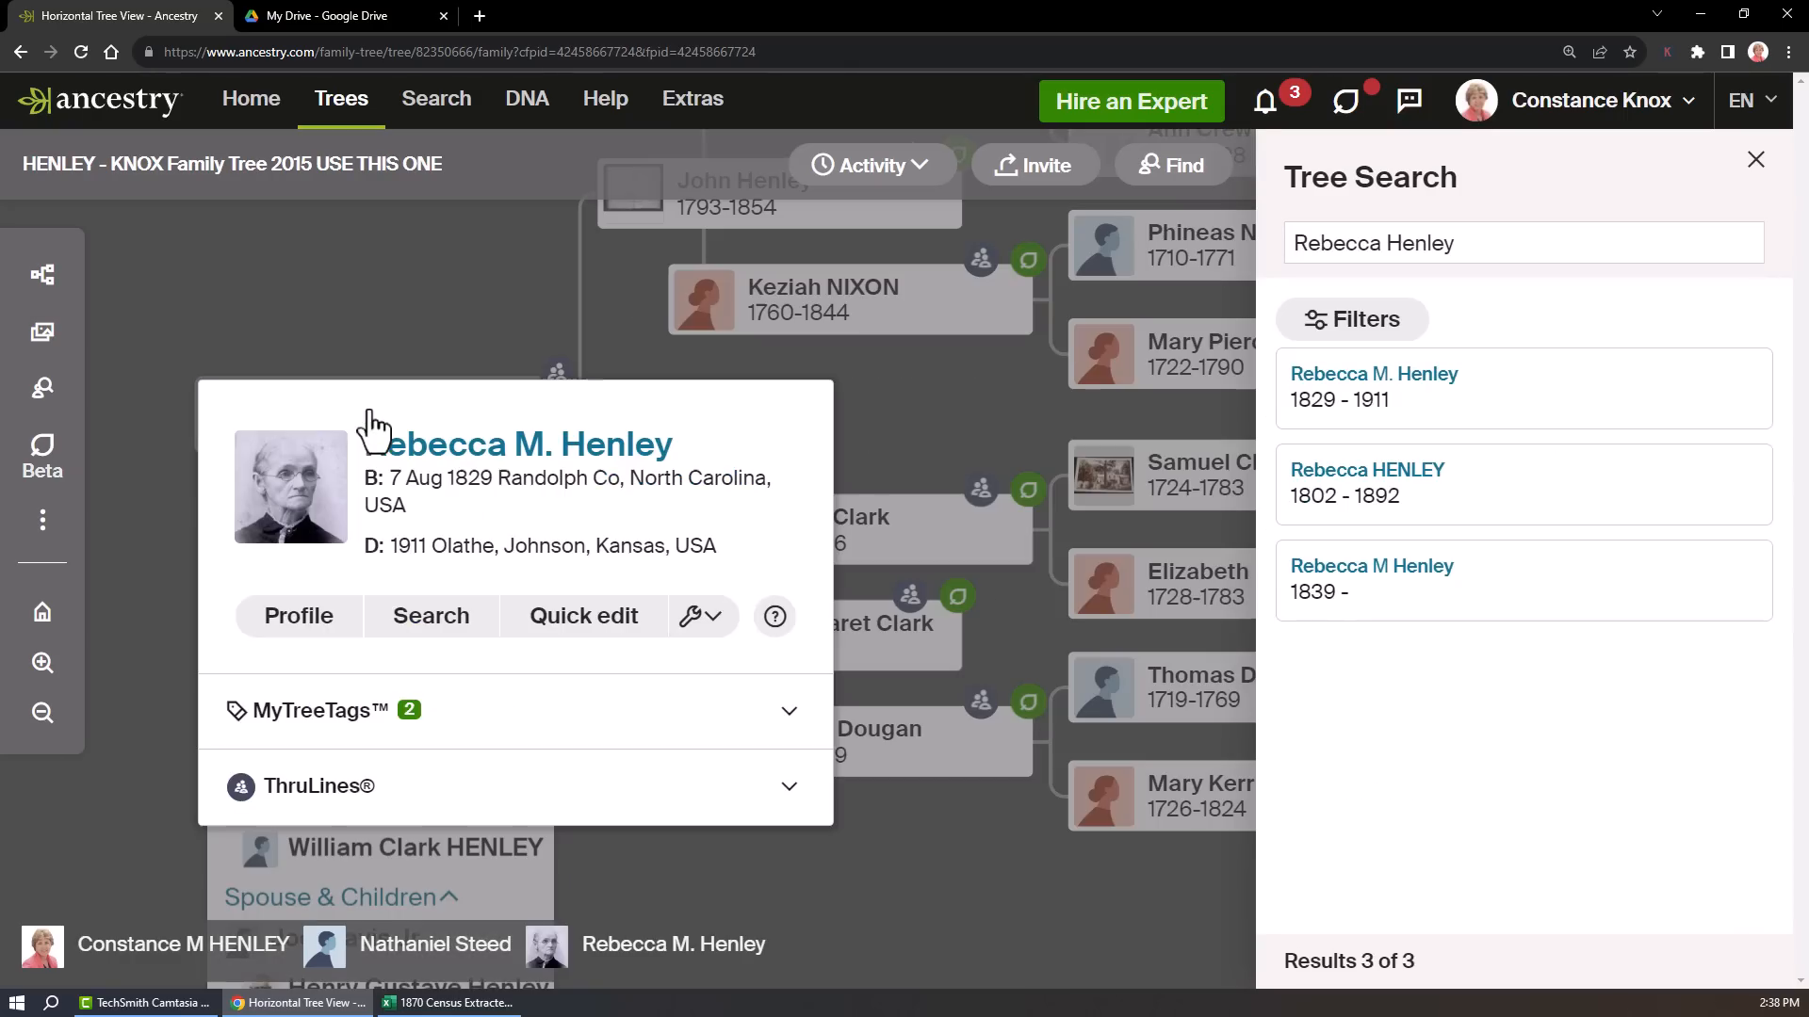
pyautogui.click(299, 622)
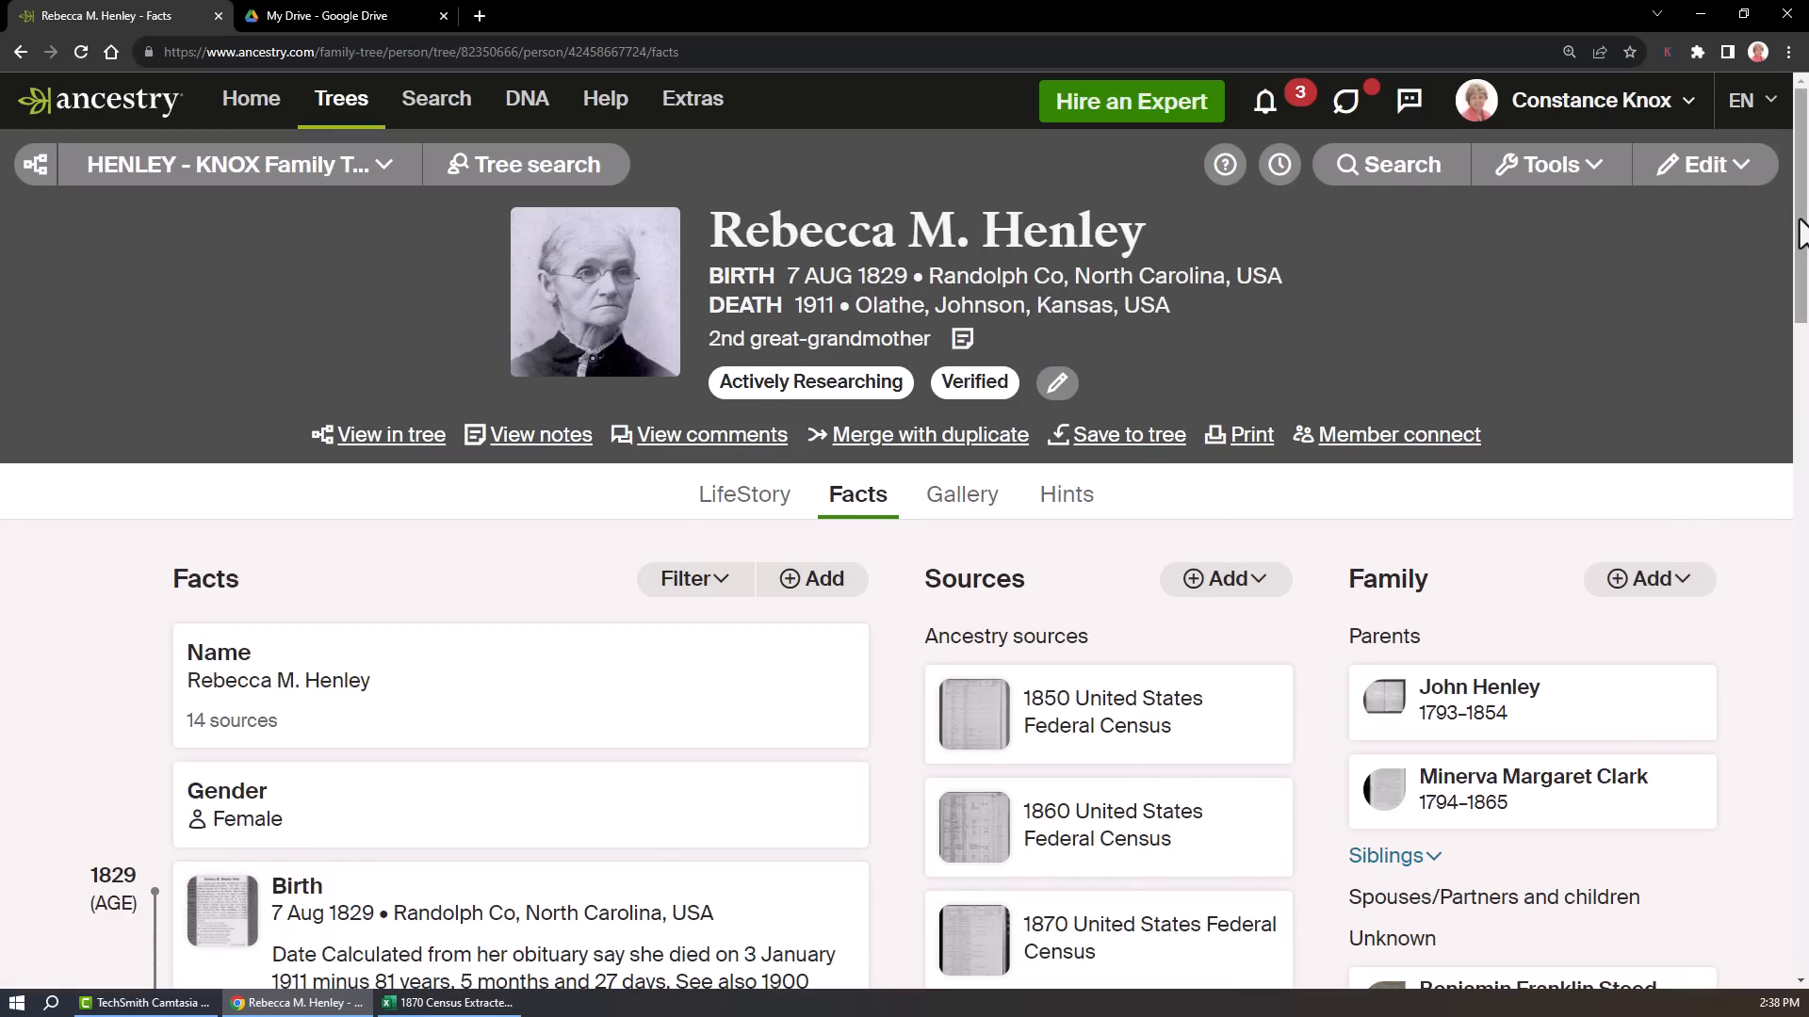
pyautogui.moveTo(1799, 231); pyautogui.dragTo(1803, 419)
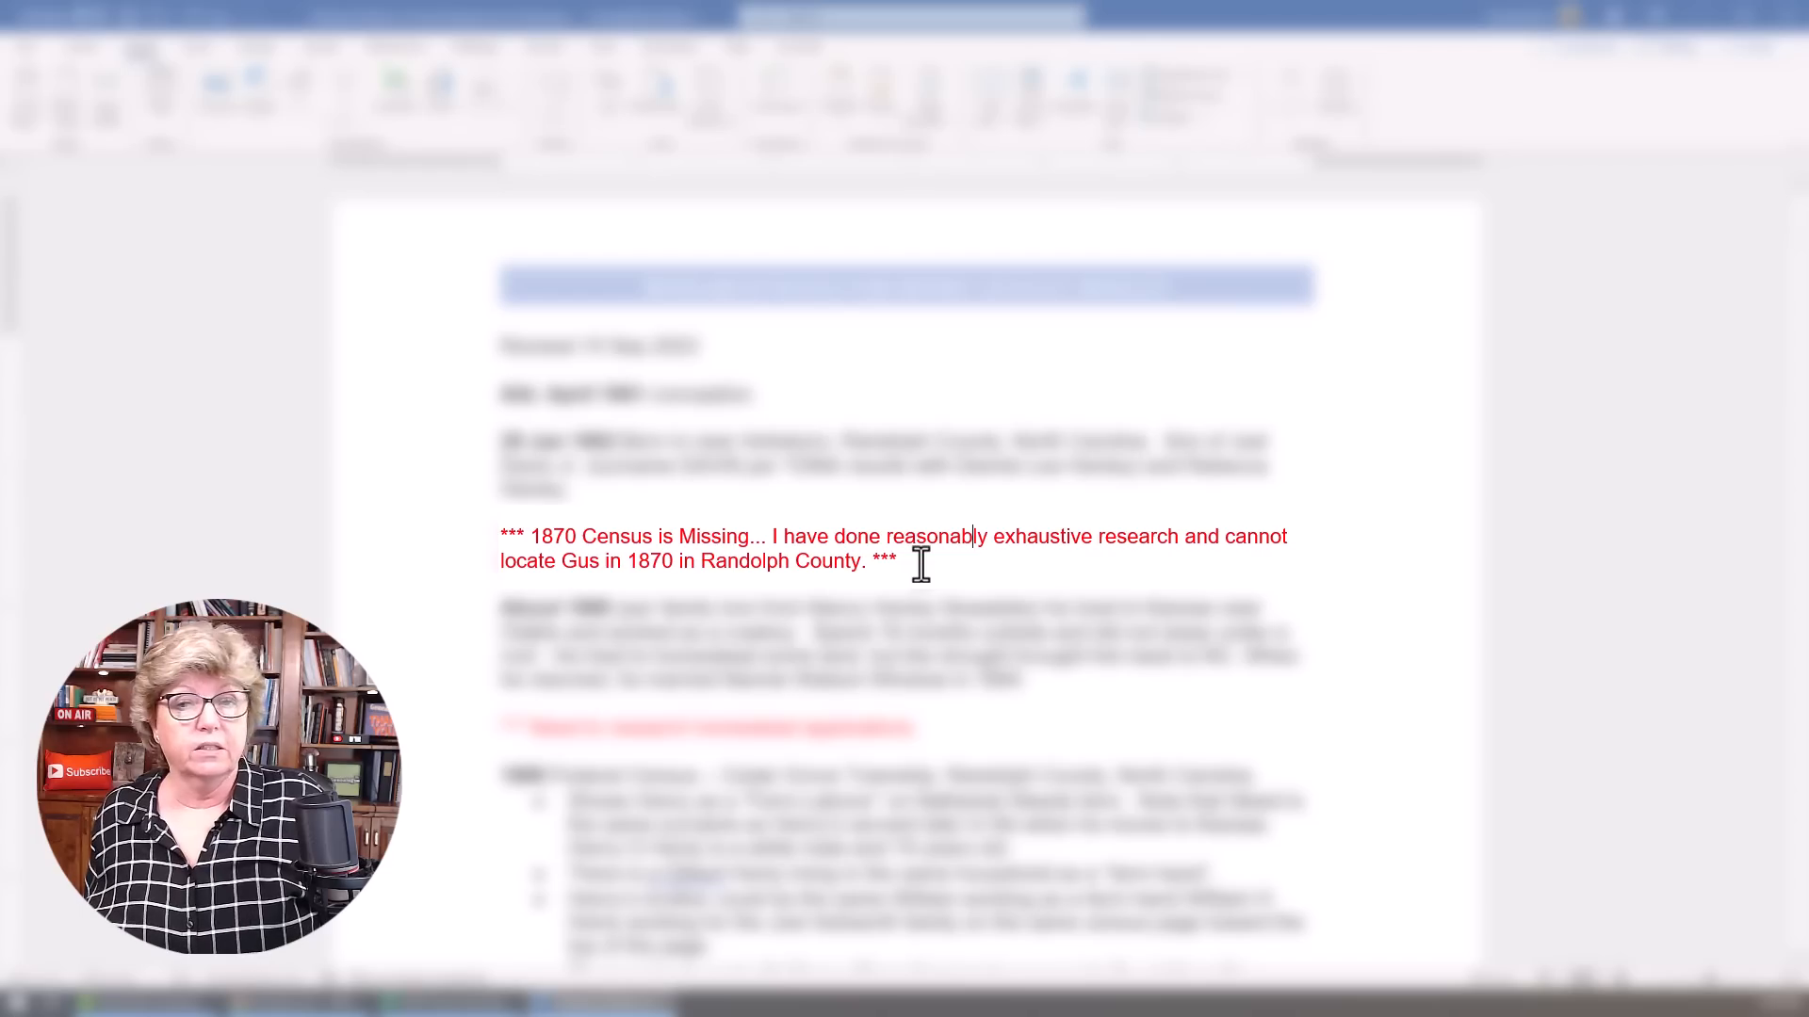
# Switch to the Word research document and replace the red "1870 Census is Missing" note with the 23 Aug 1870 U.S. Census entry about the apprenticed farmer.
pyautogui.moveTo(919, 563); pyautogui.dragTo(500, 537)
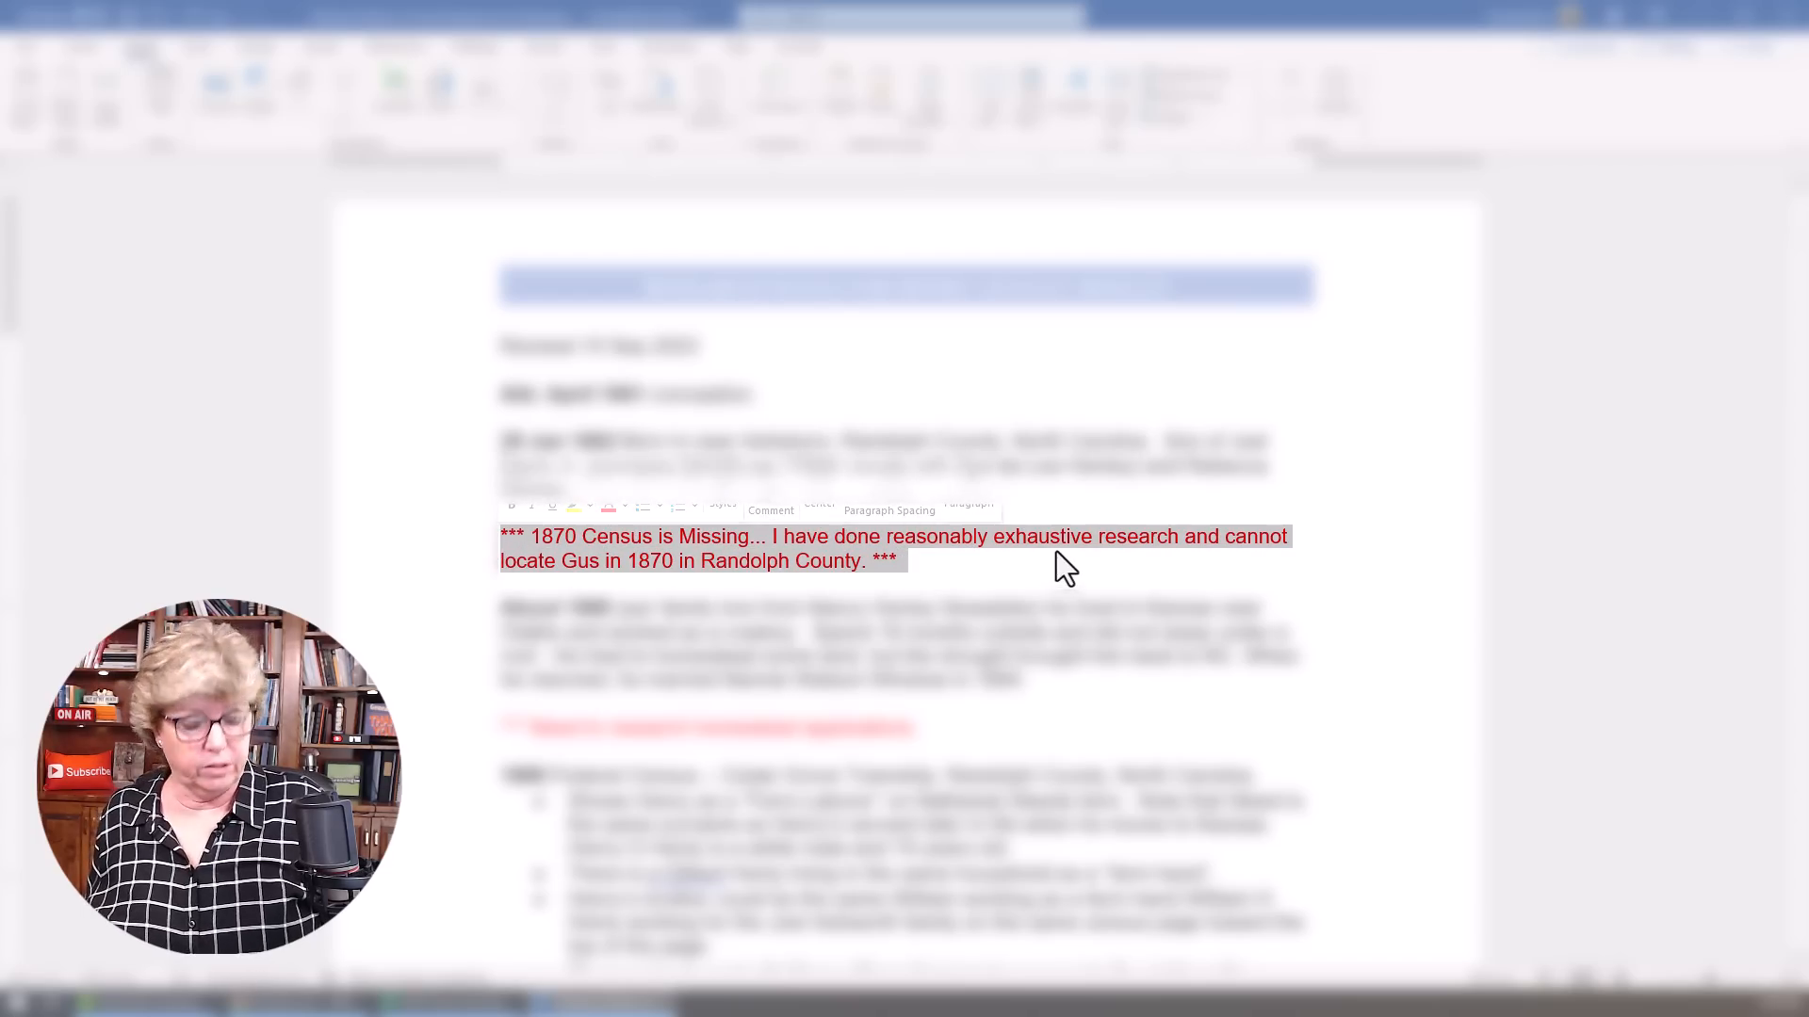
pyautogui.write('23 Aug 1870 U.S. Census – Listed as an apprenticed Farmer at the age of 8 years old, in the household of Nathaniel Steed (58) Farmer with $1000 of land. Nathaniel is with wife Jane (45) and children. Gustavus Henly was 8, white, male, born in North Carolina, no other notations.1')
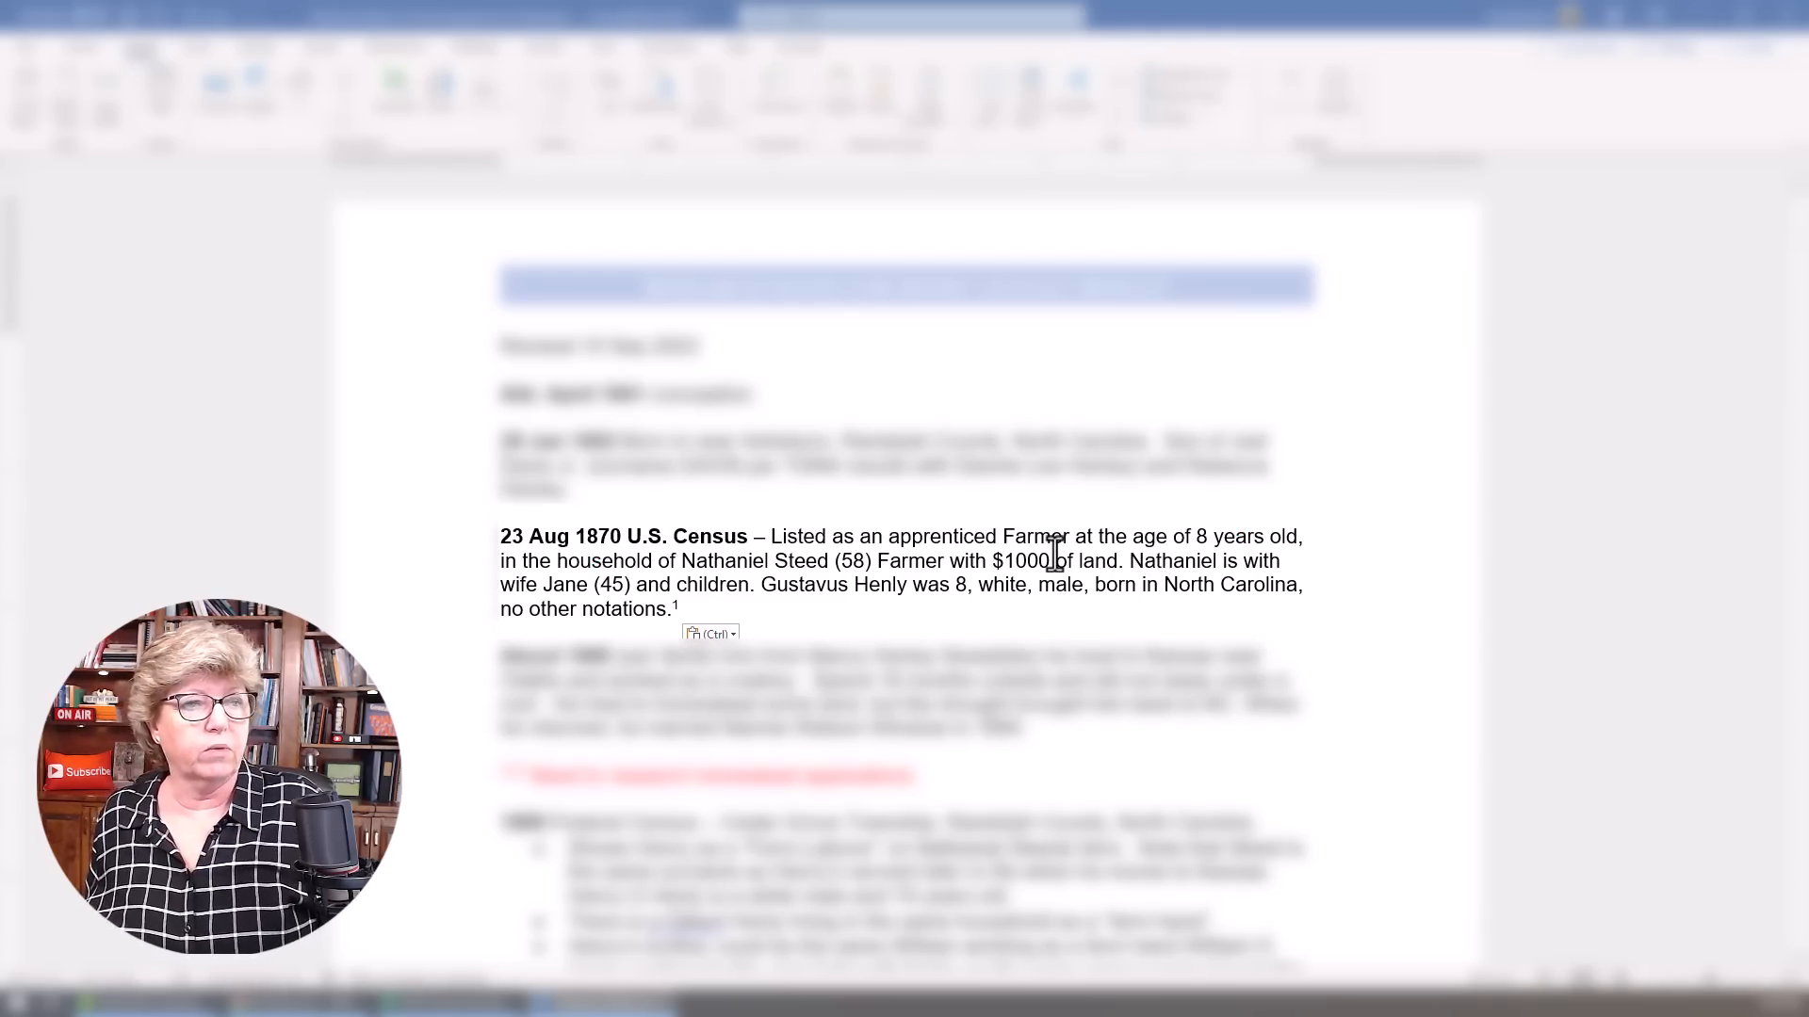